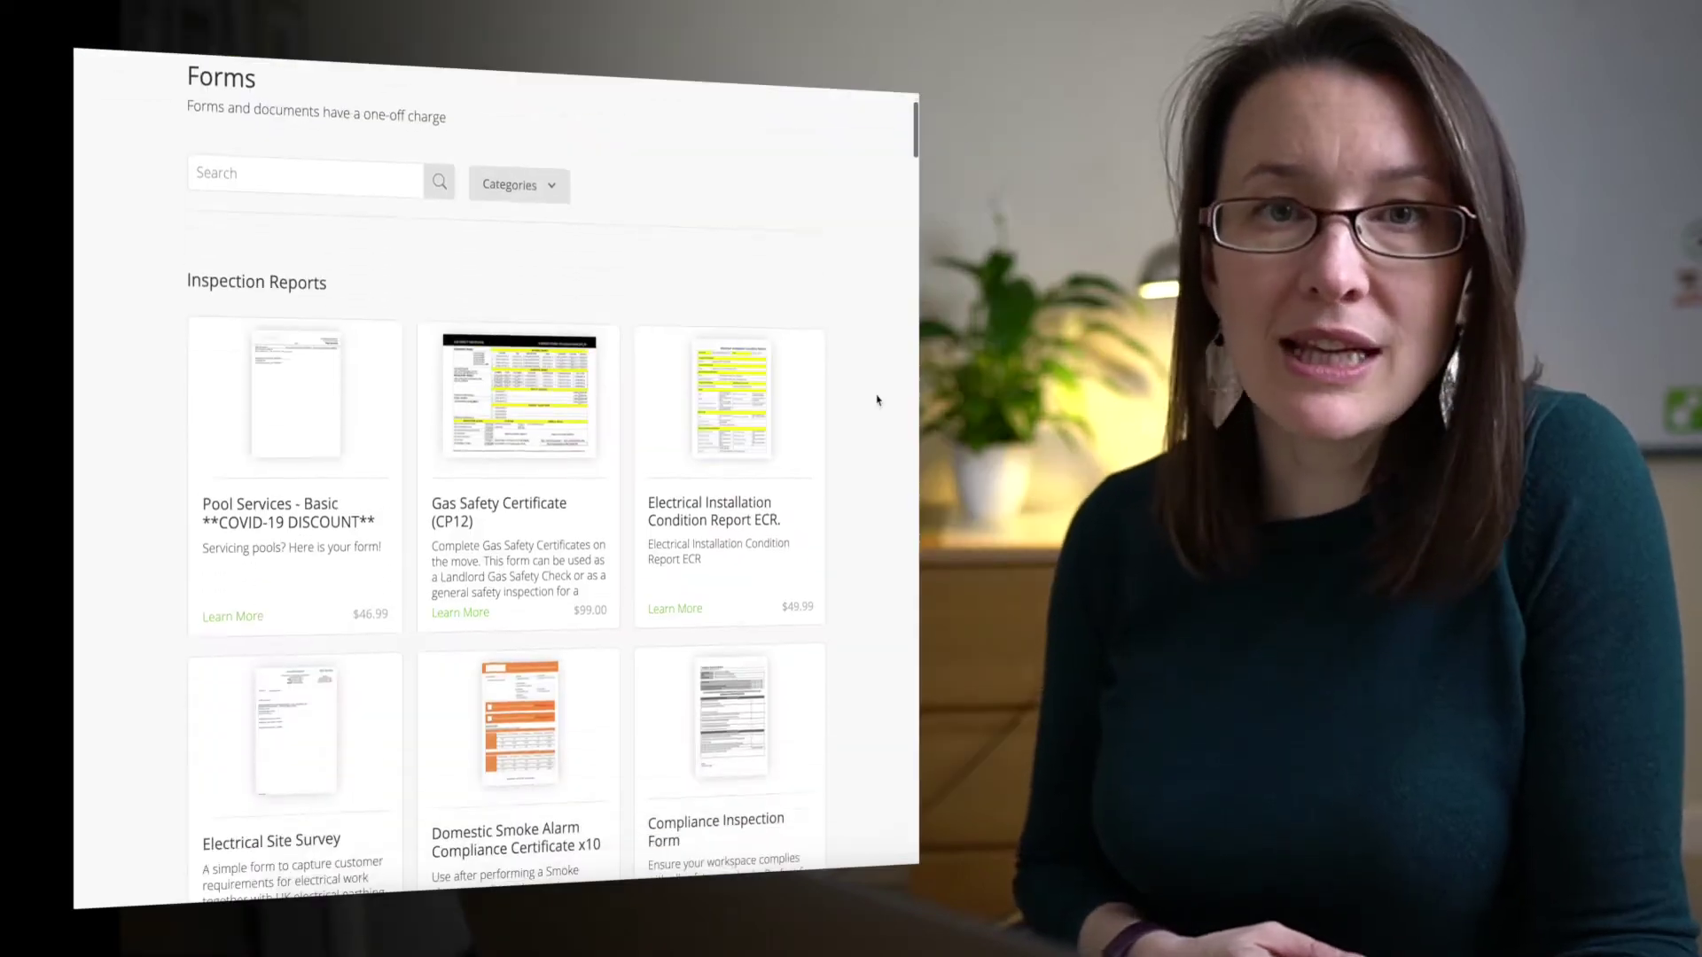
Step: Scroll through the Form Store template cards and the Search > Forms results list
scroll(876, 397, "down", 10)
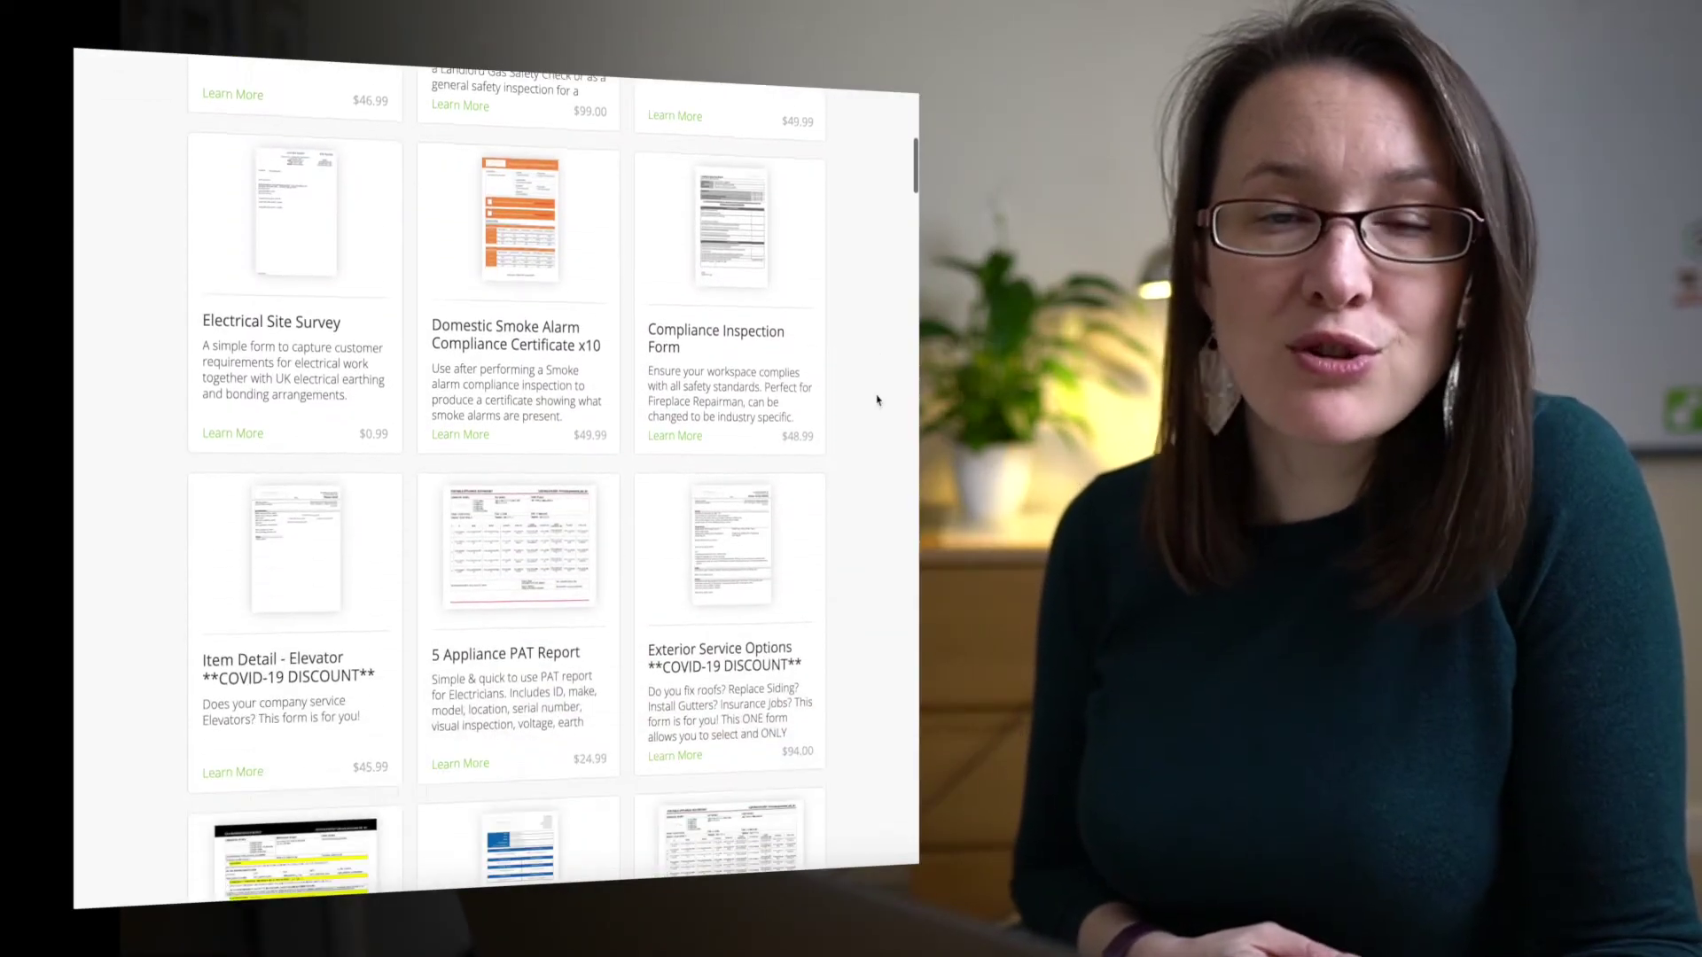
scroll(875, 400, "down", 15)
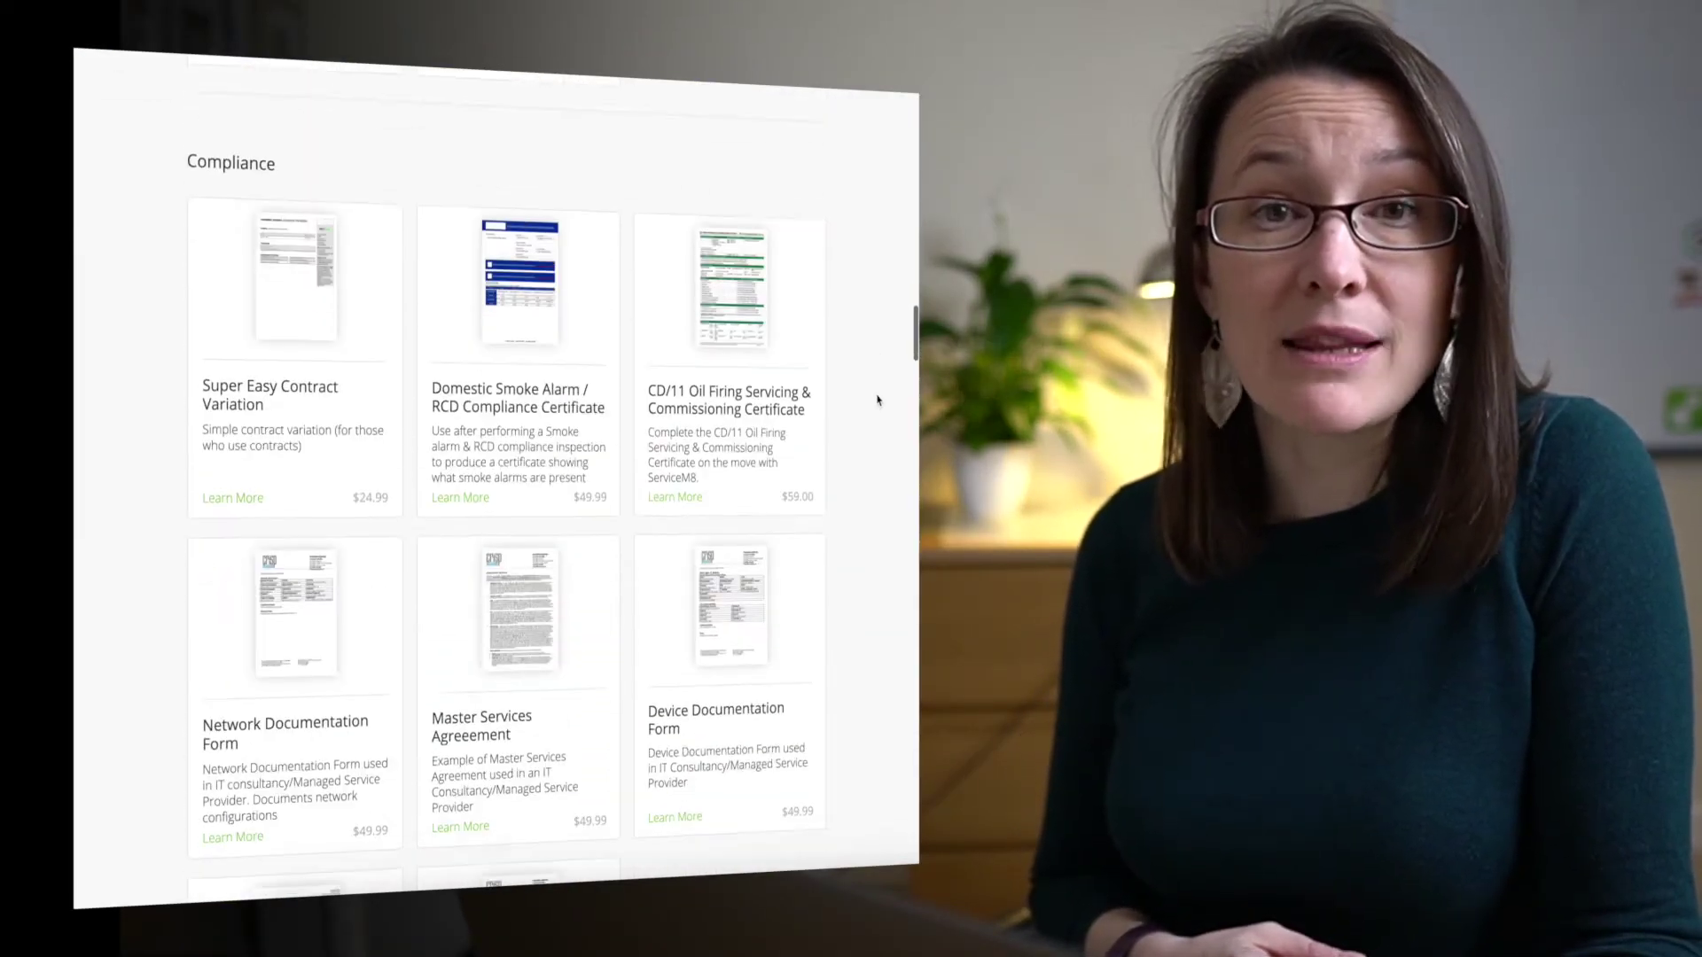
scroll(877, 400, "down", 20)
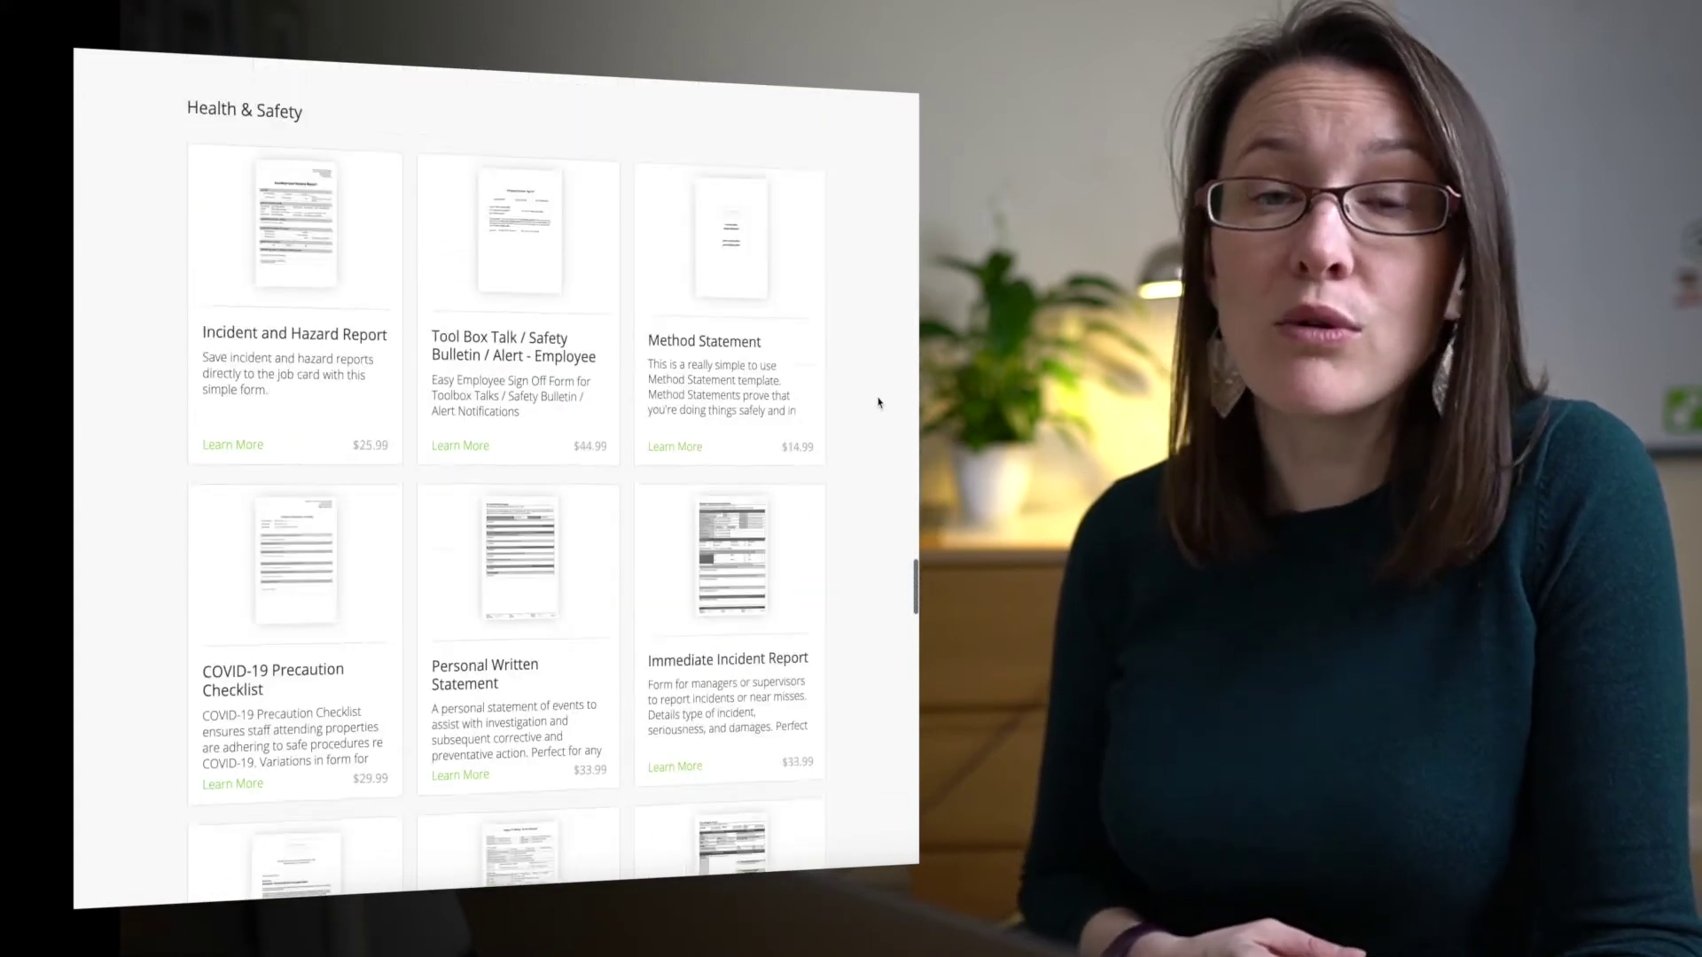
scroll(877, 402, "down", 15)
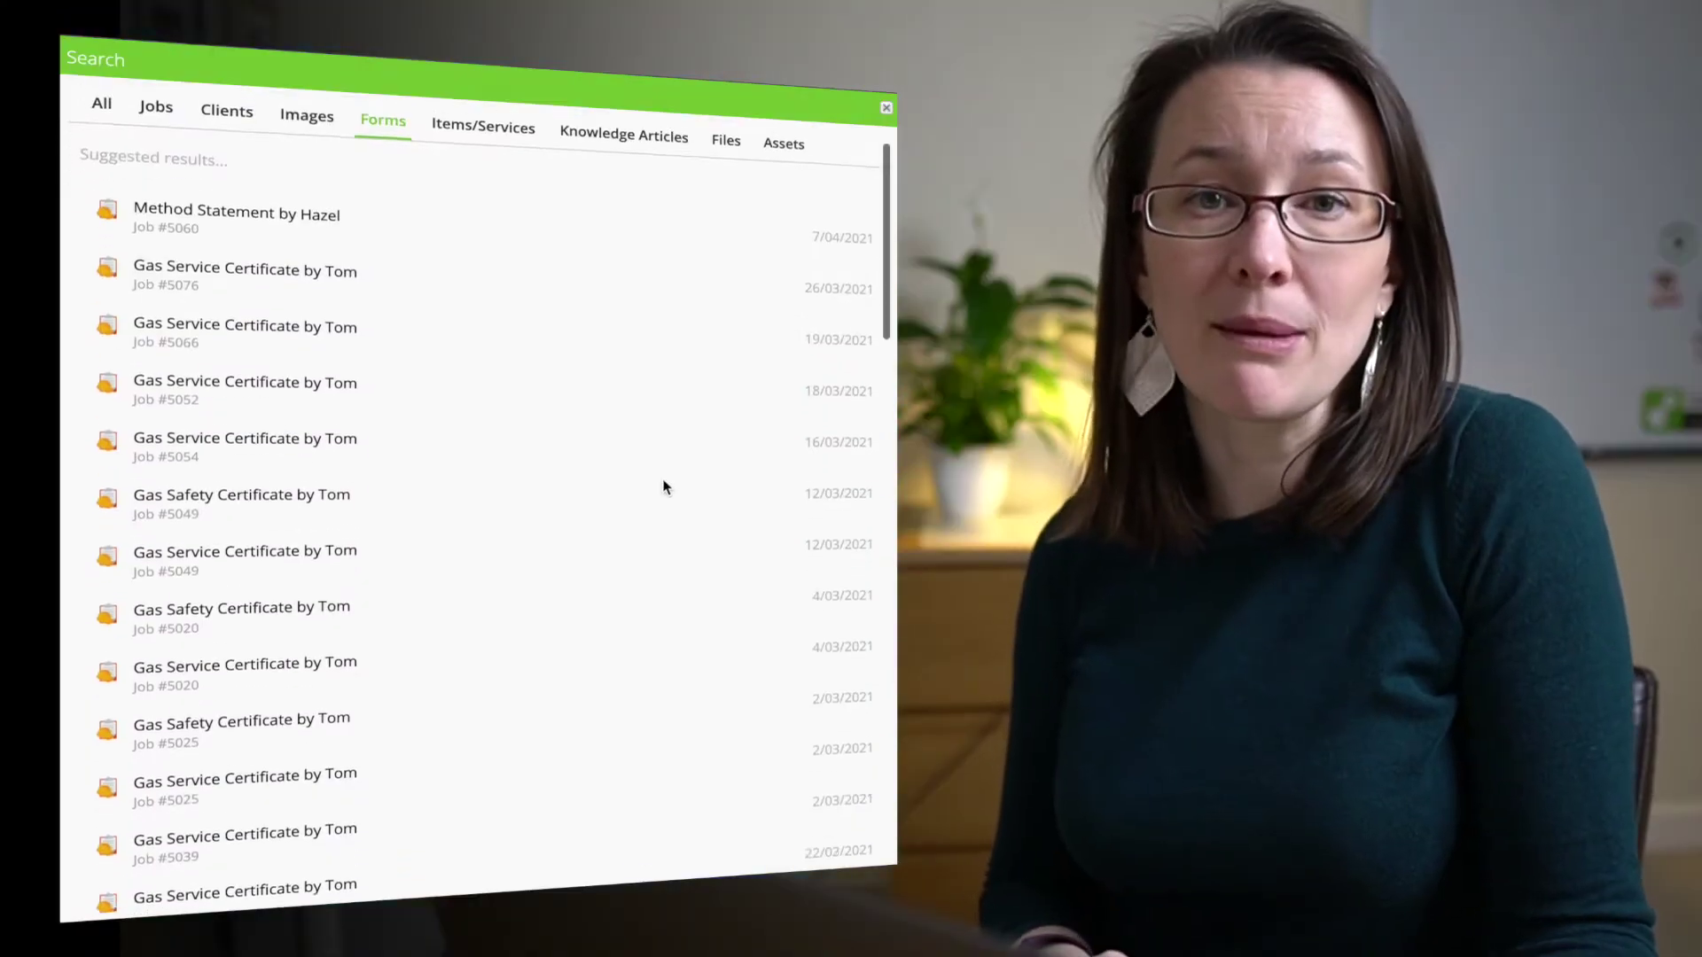
scroll(665, 488, "down", 8)
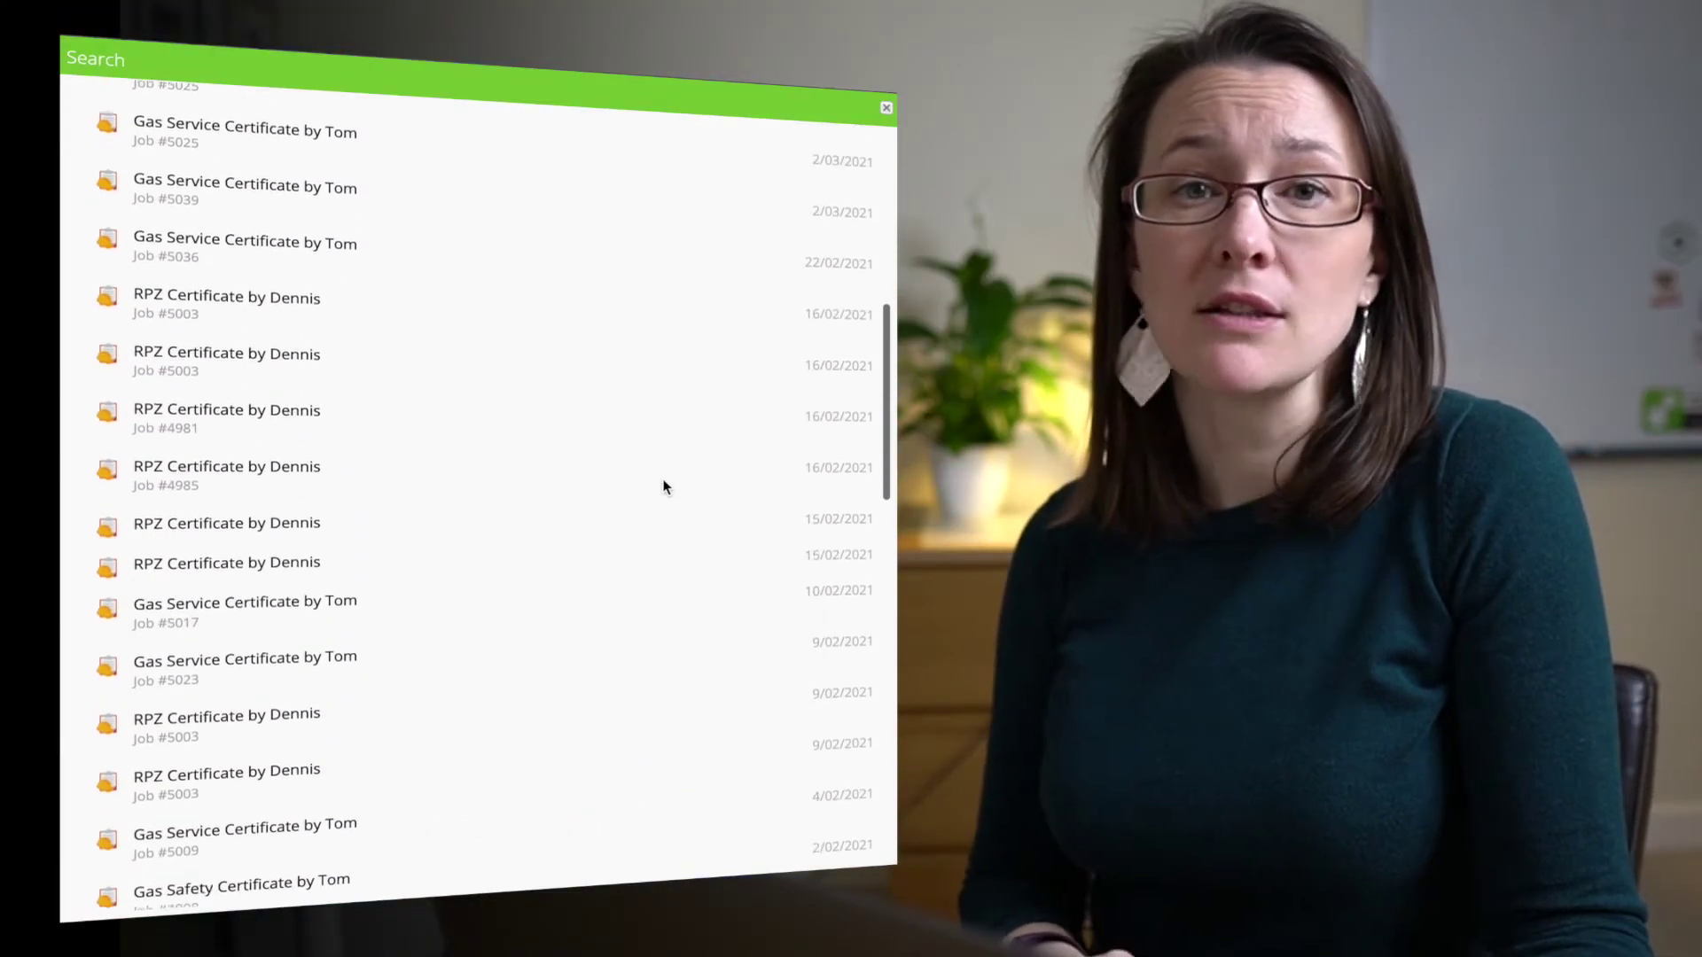
scroll(665, 487, "down", 15)
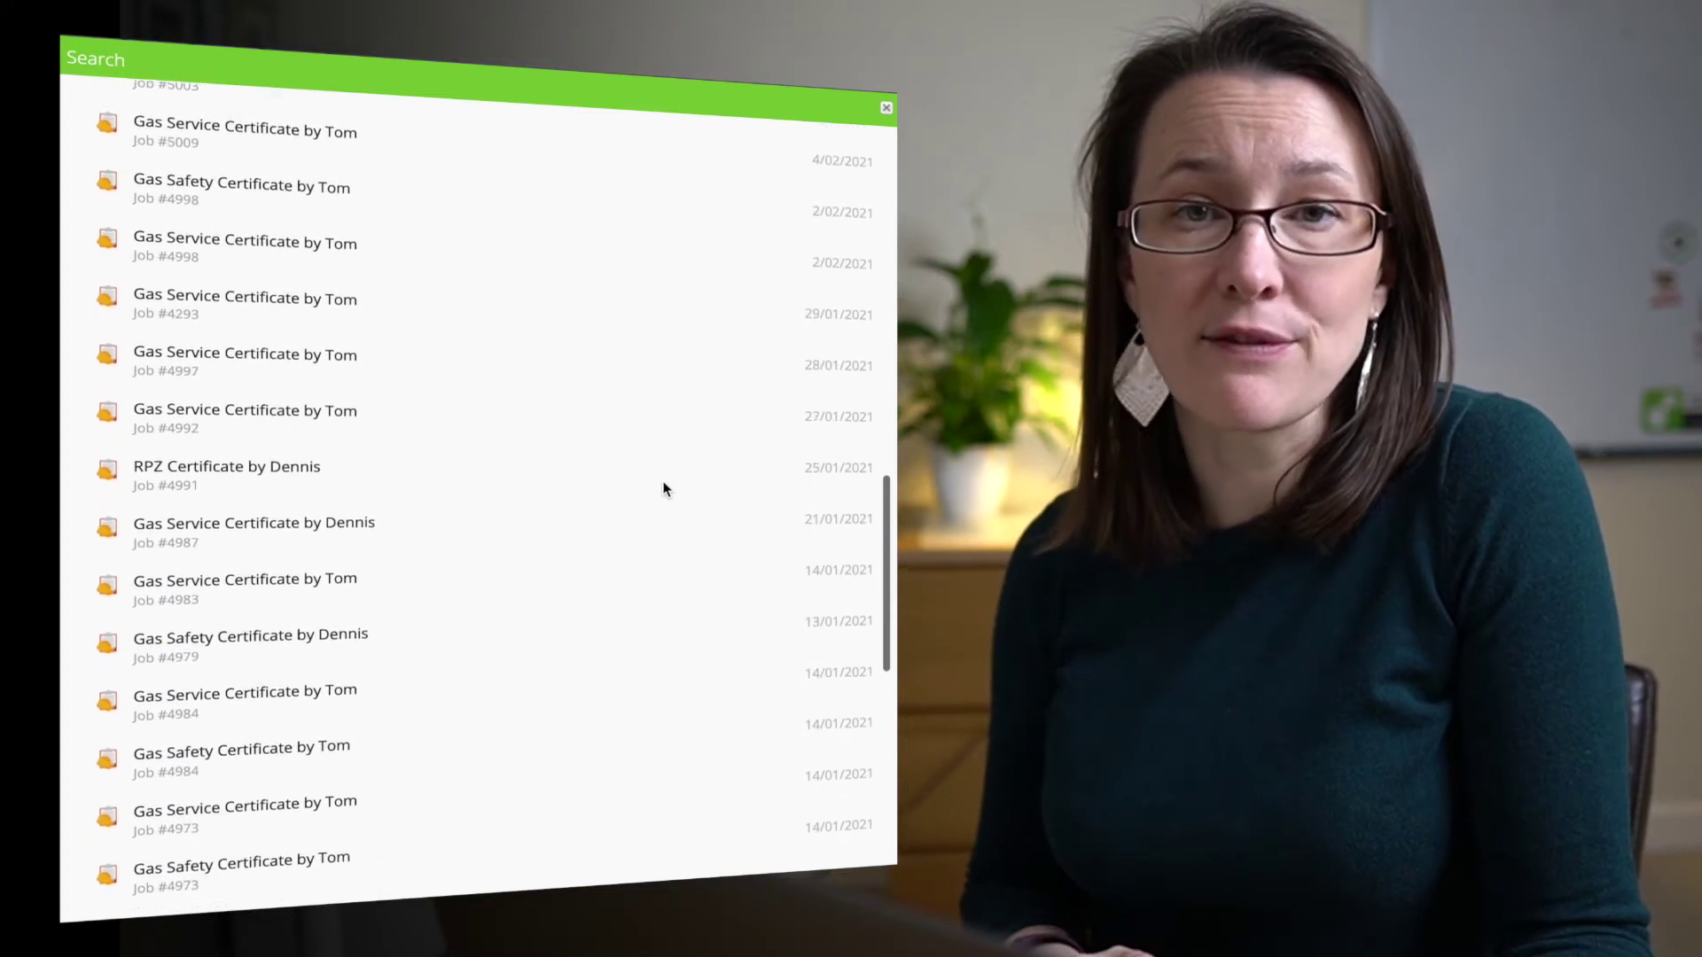
scroll(665, 487, "down", 3)
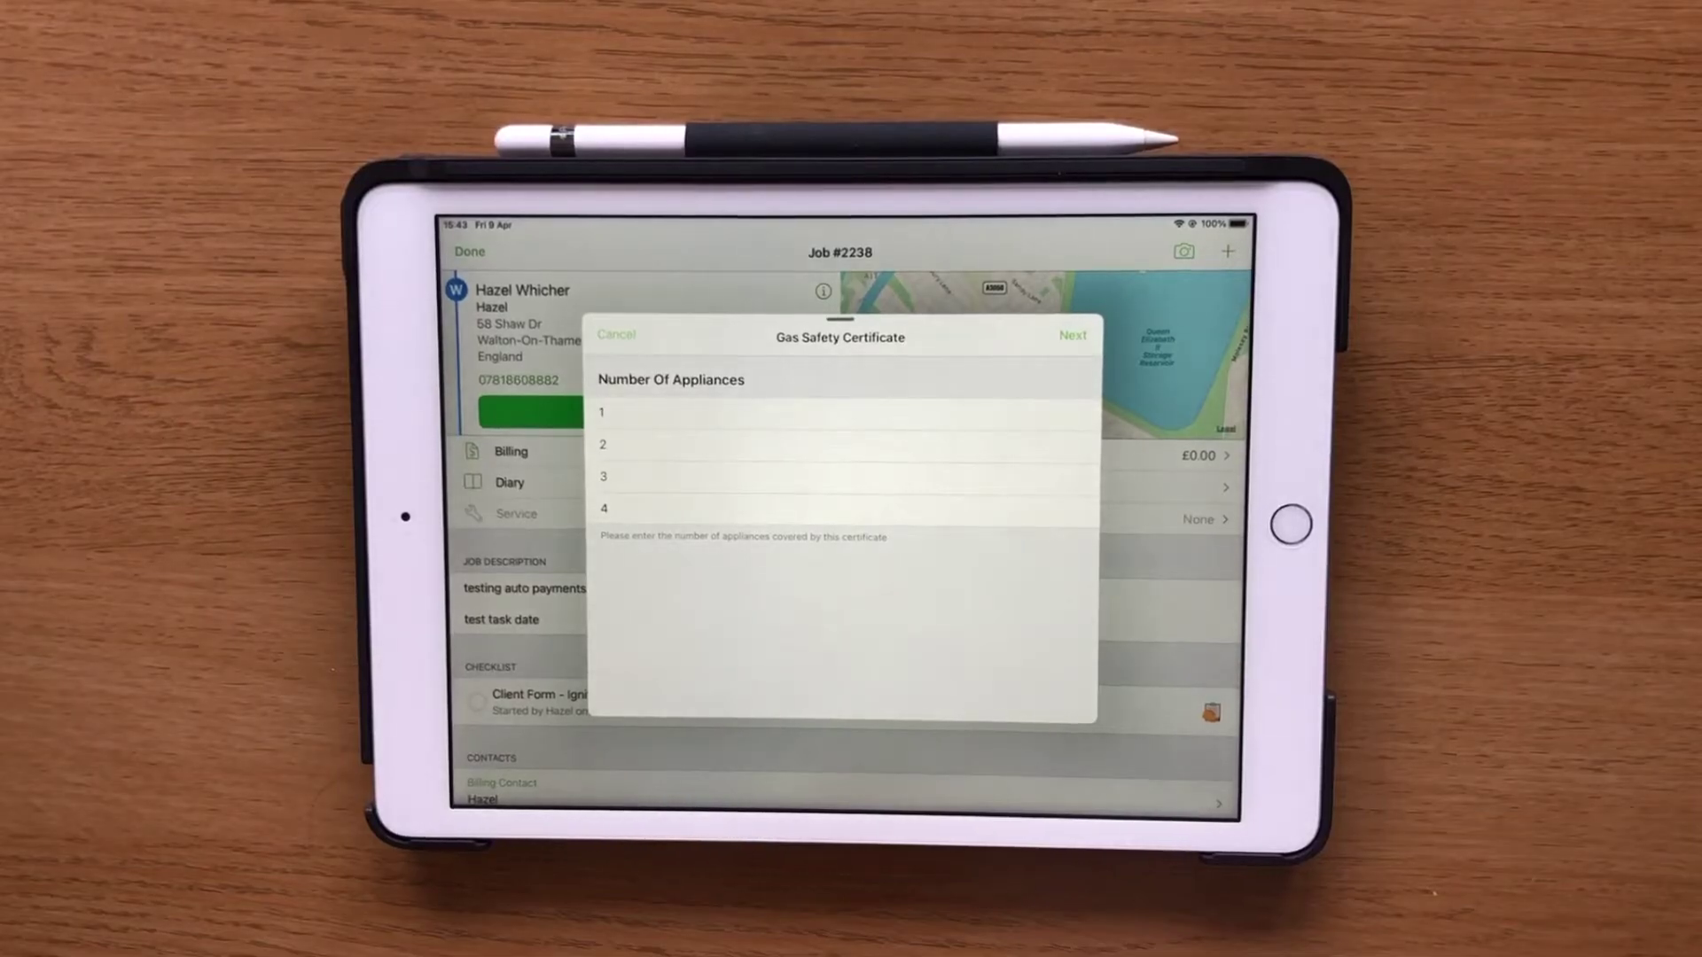
Step: Record one appliance located in the Loft, then view the certificate PDF and its share options
left_click(866, 412)
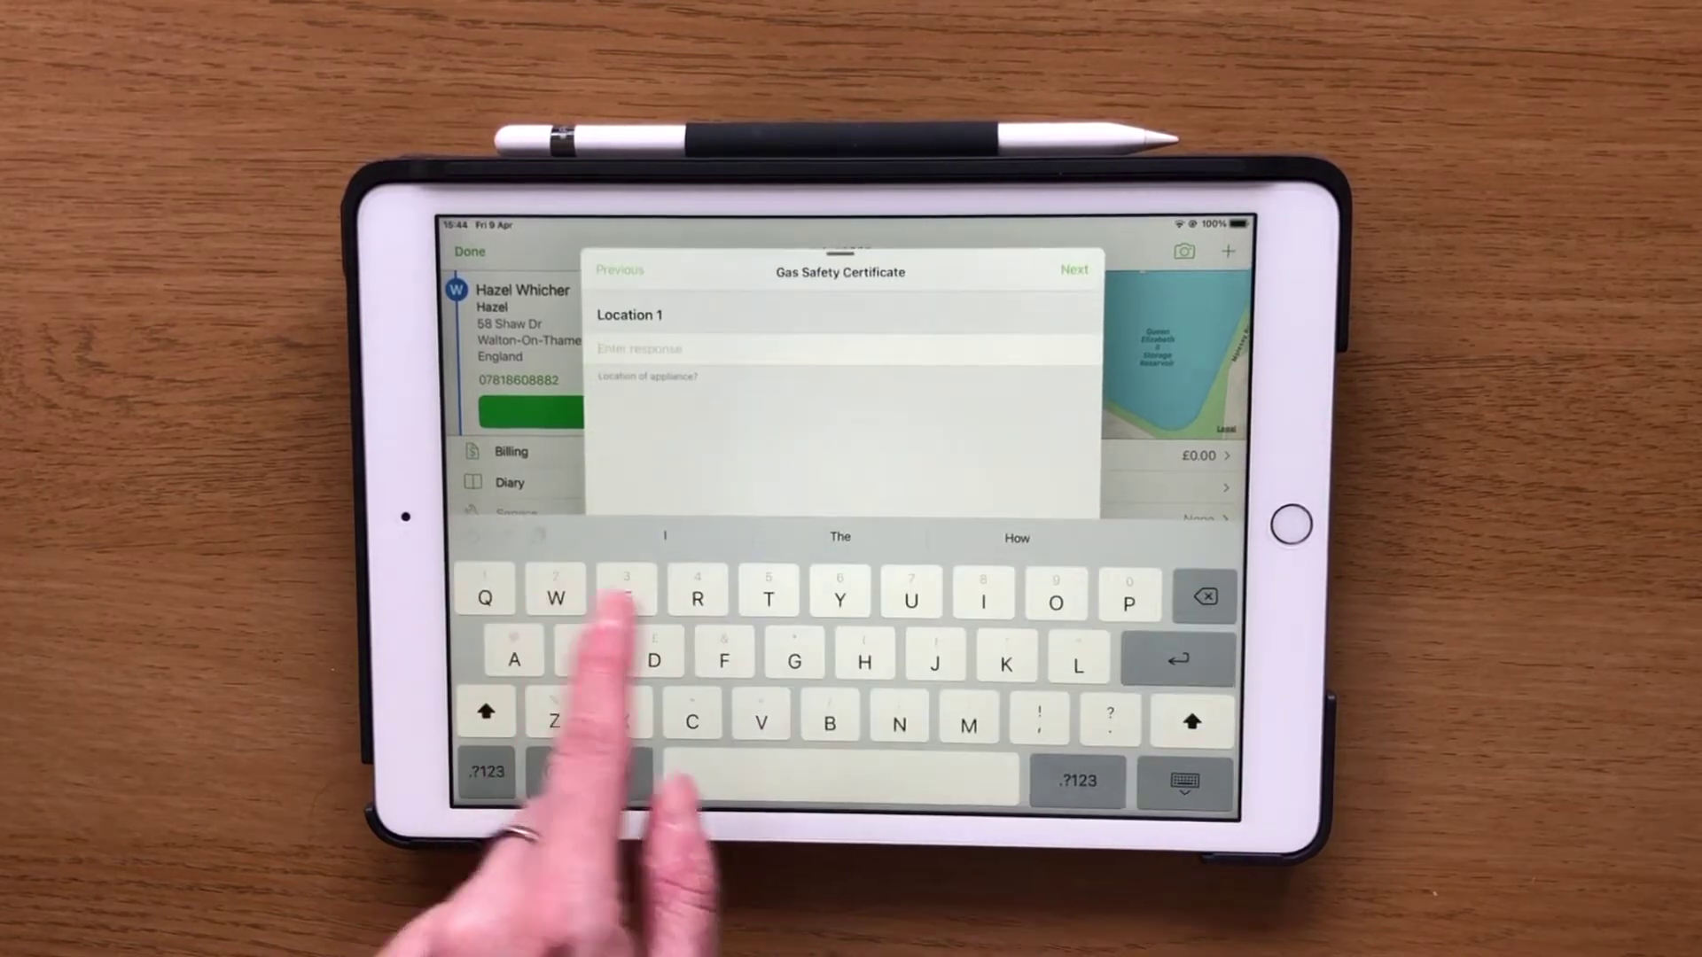
type("Loft")
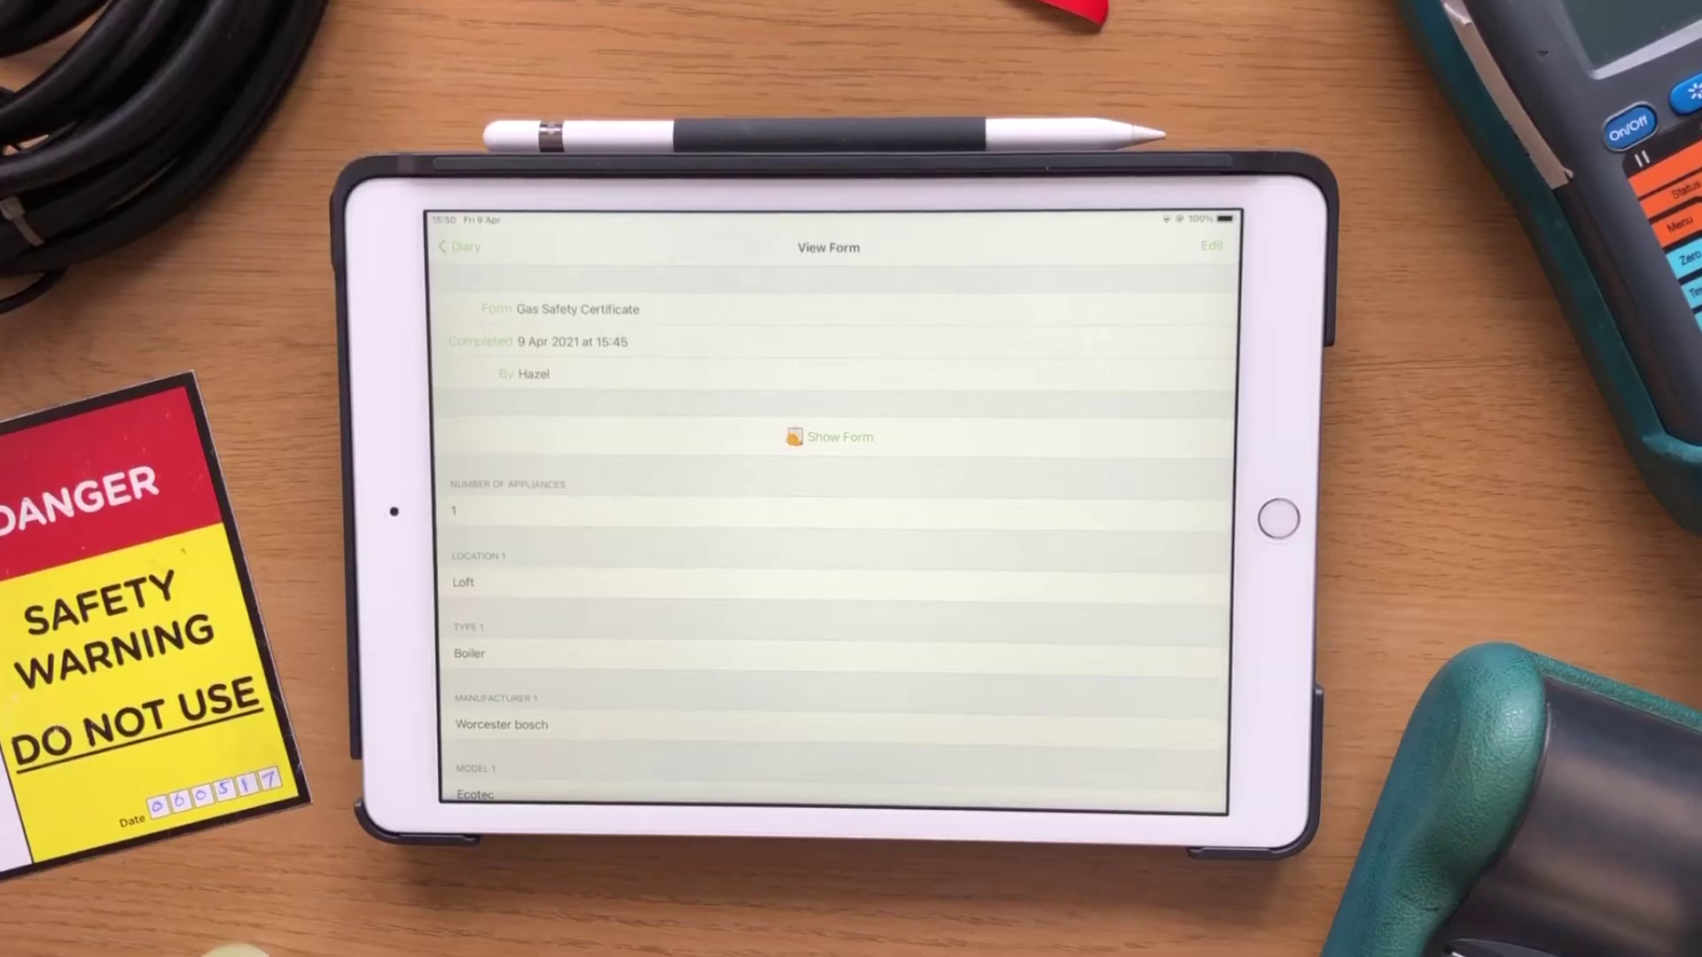
left_click(829, 436)
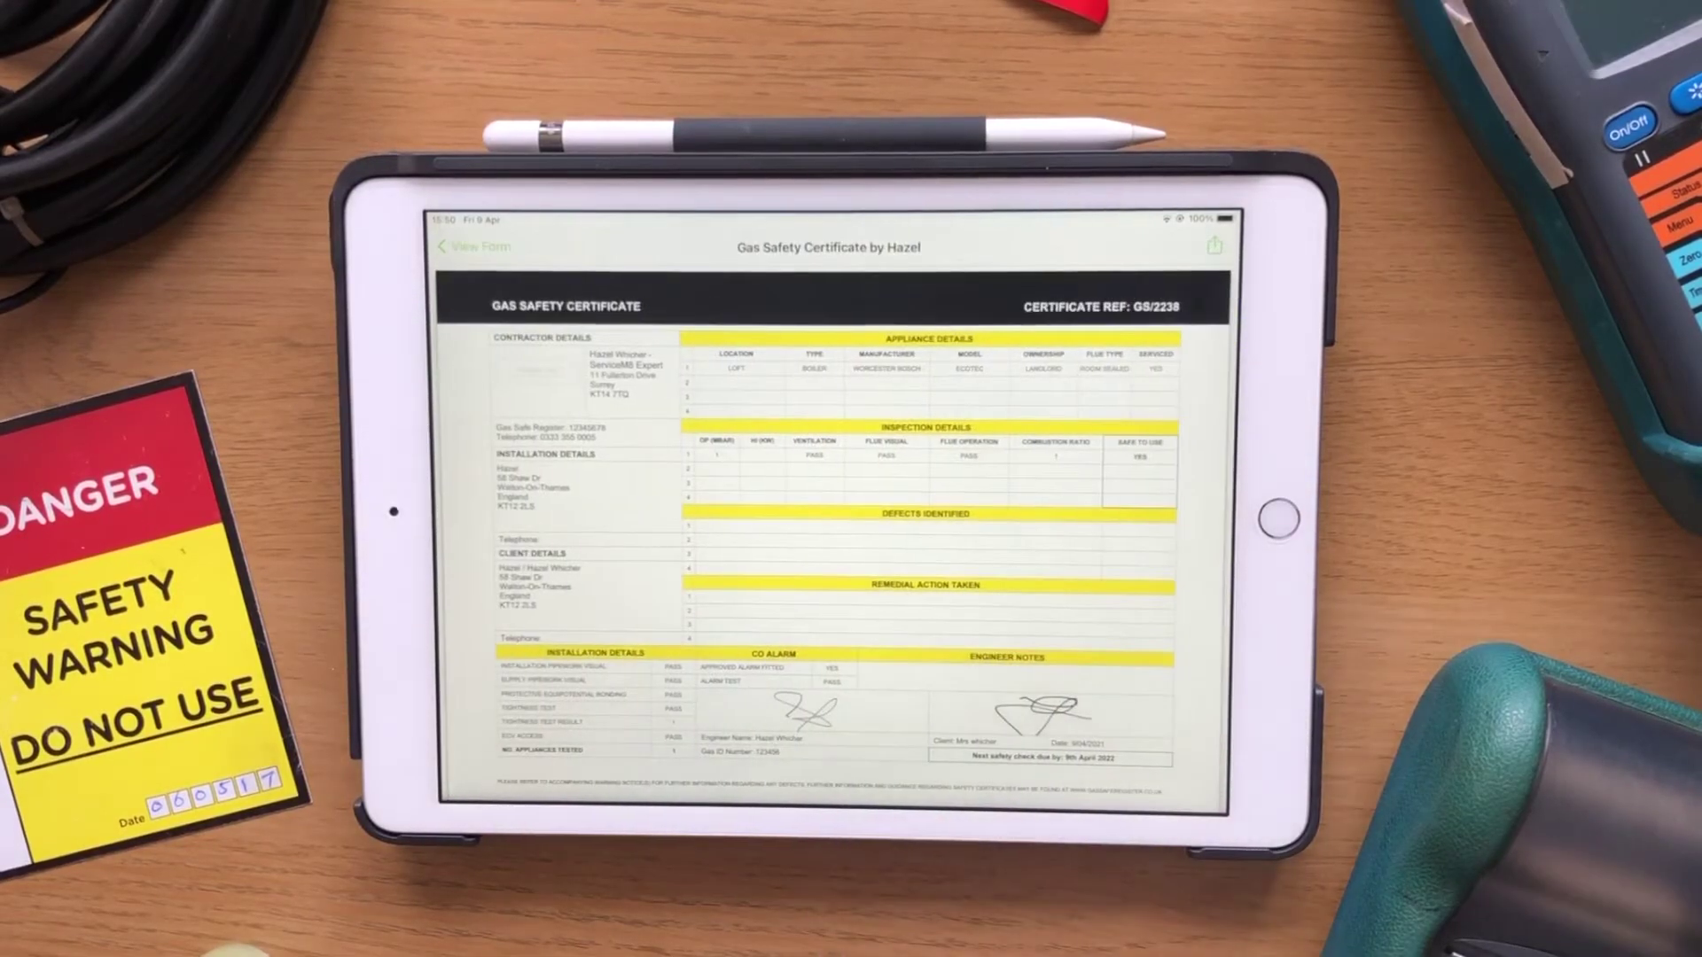
left_click(1215, 246)
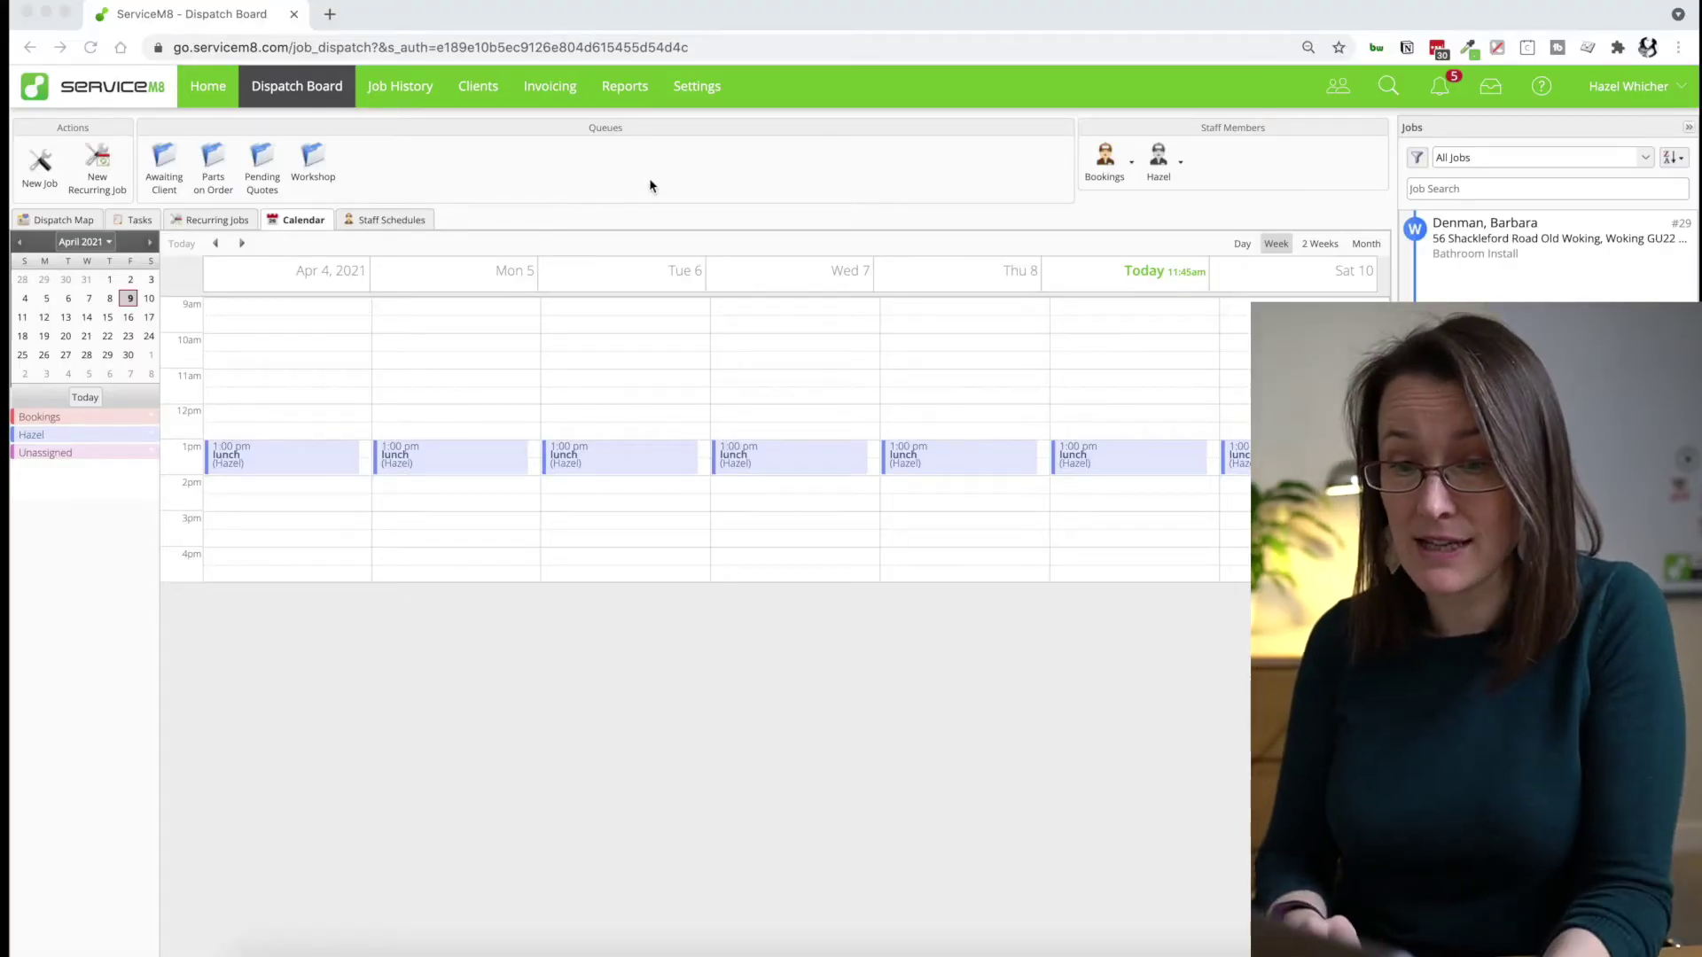
Step: Go to Settings and open the Forms list
left_click(697, 89)
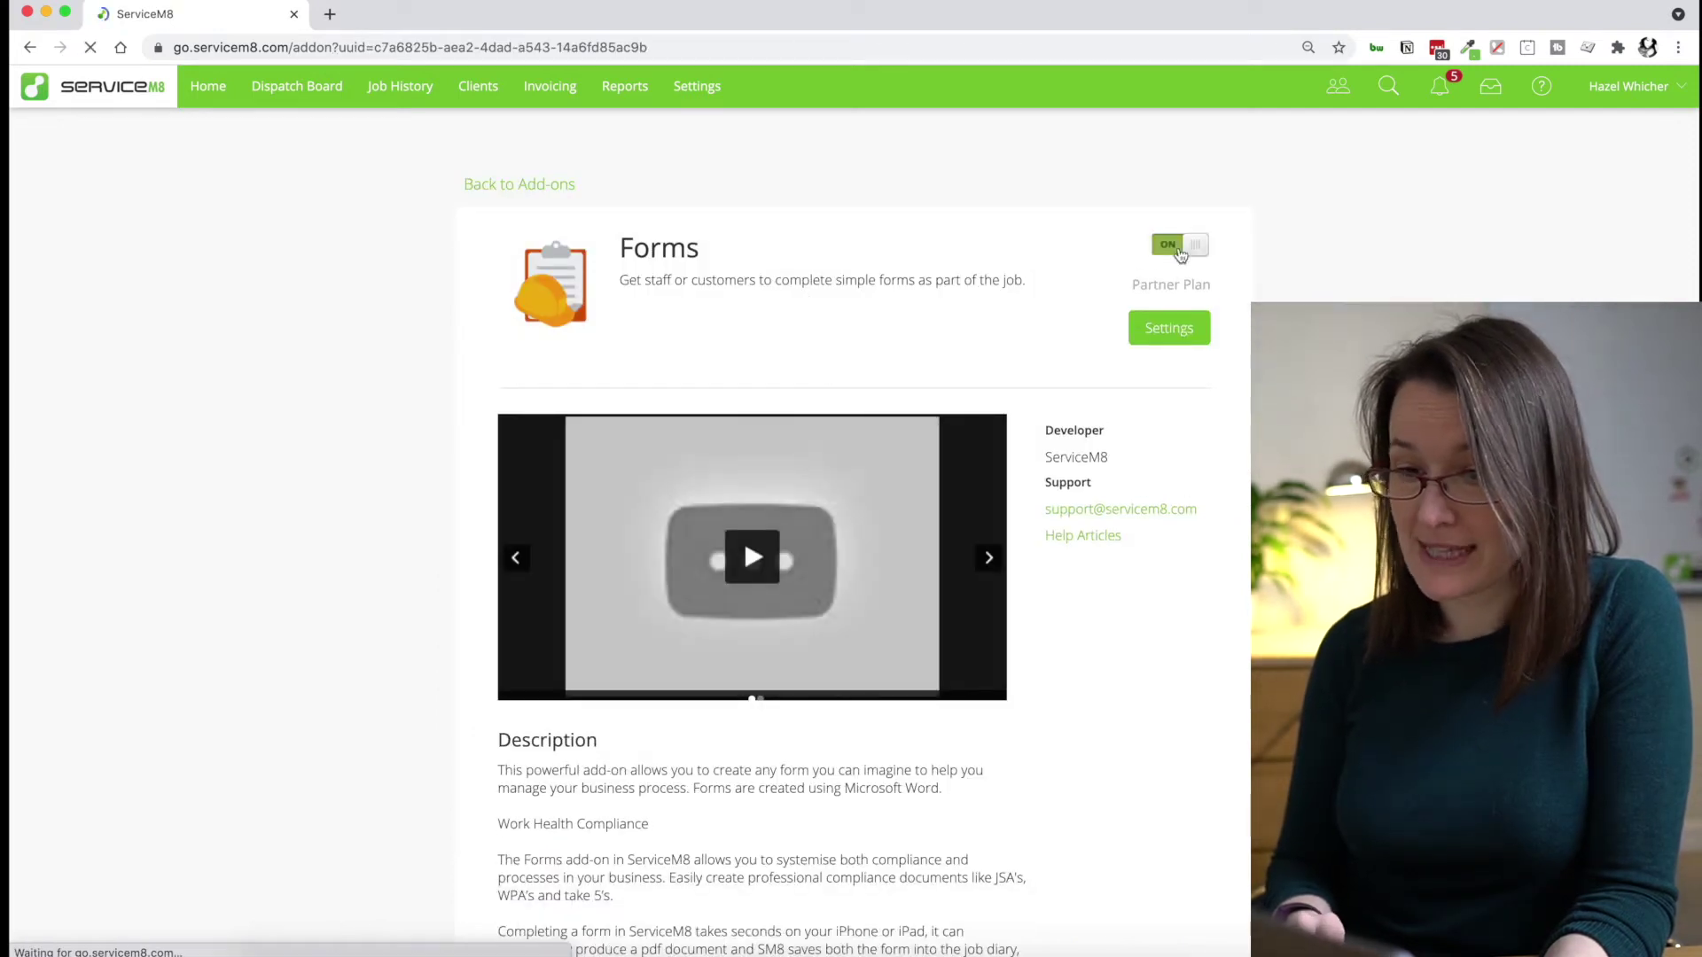
left_click(699, 81)
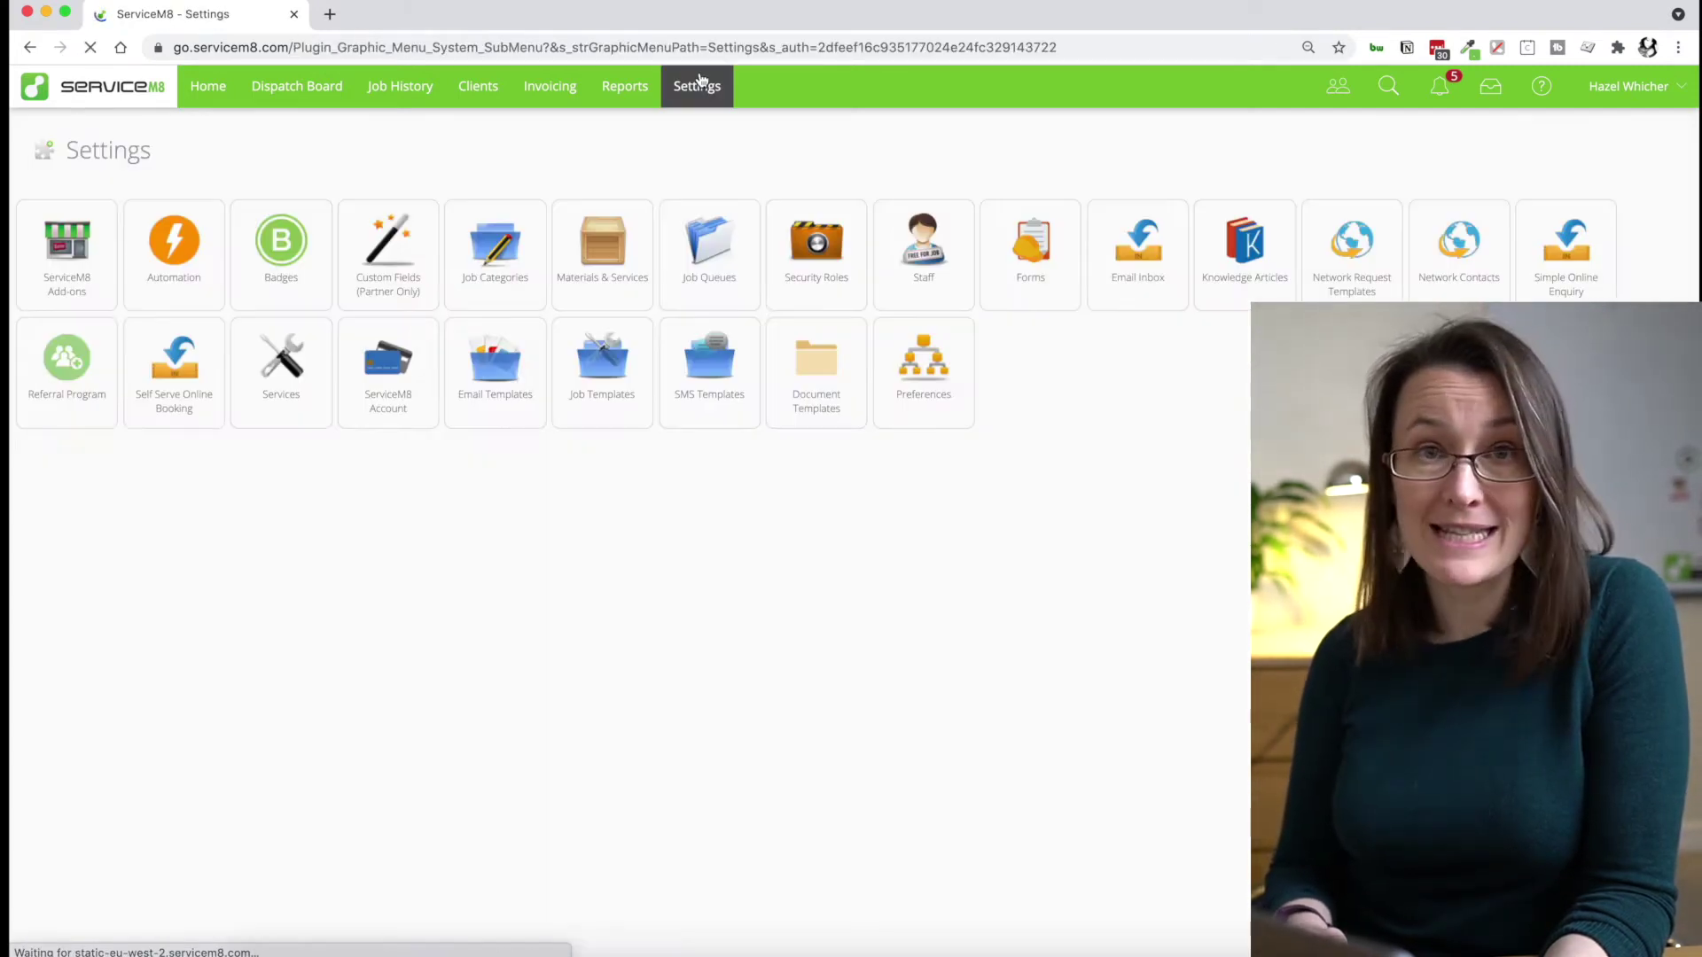
left_click(999, 268)
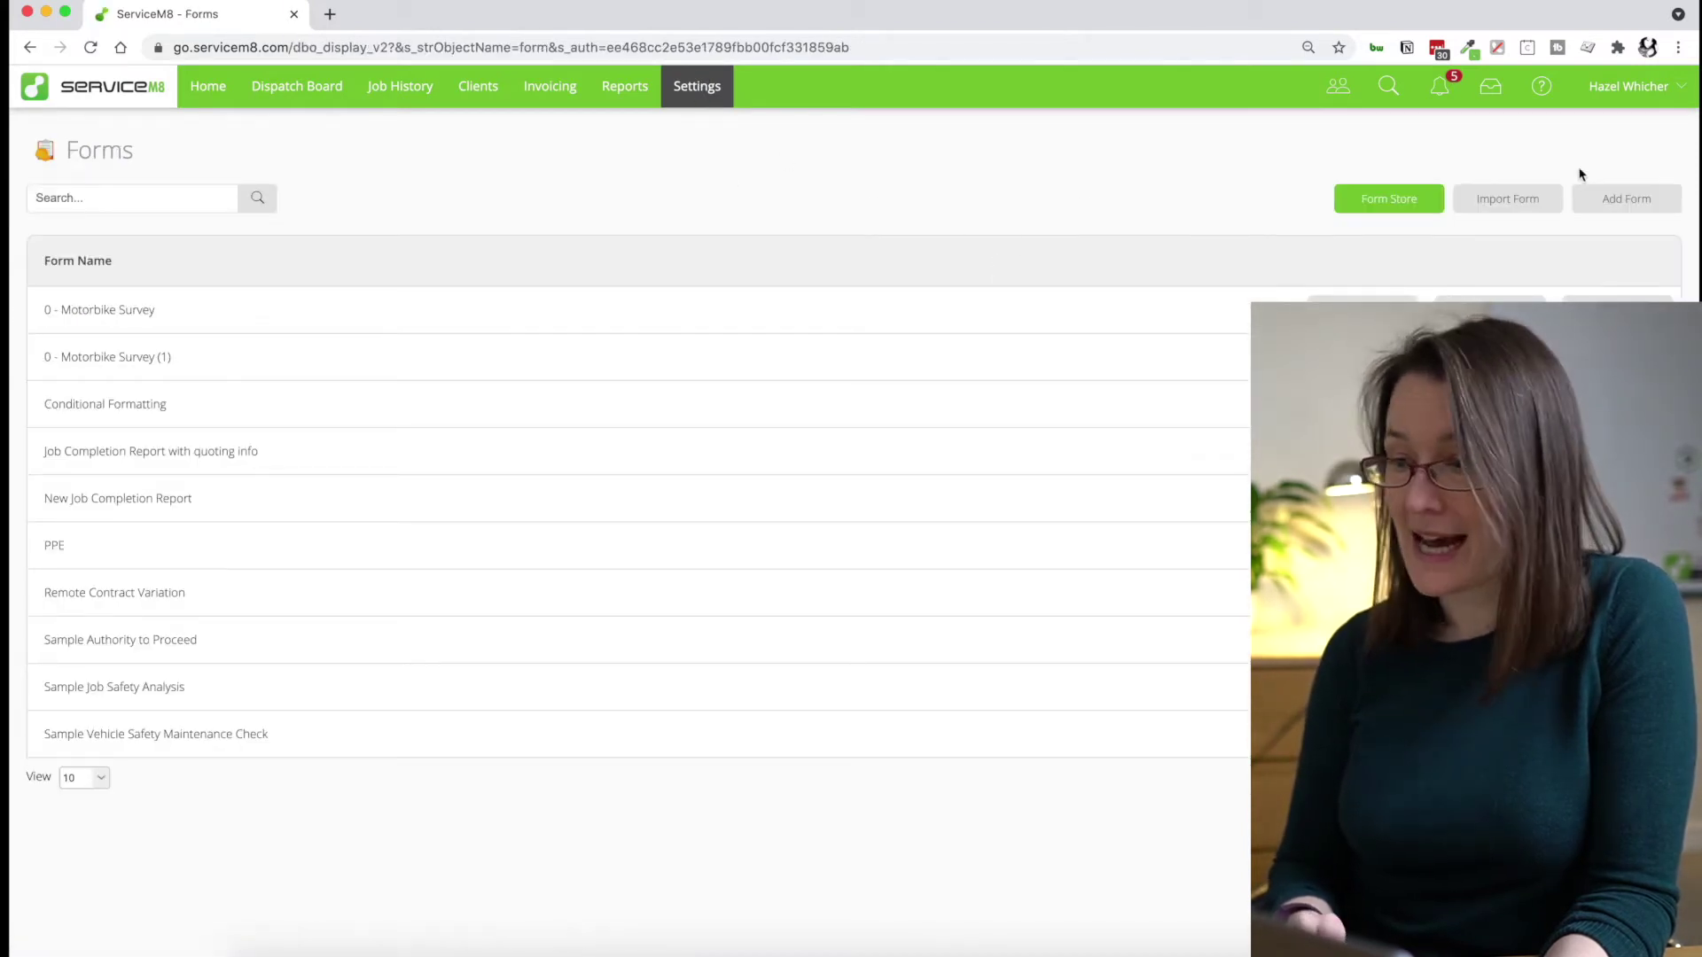
Step: Create form 'Demo Company - Job Completion Report' with badge 'completion', set to Form is Optional
left_click(1600, 212)
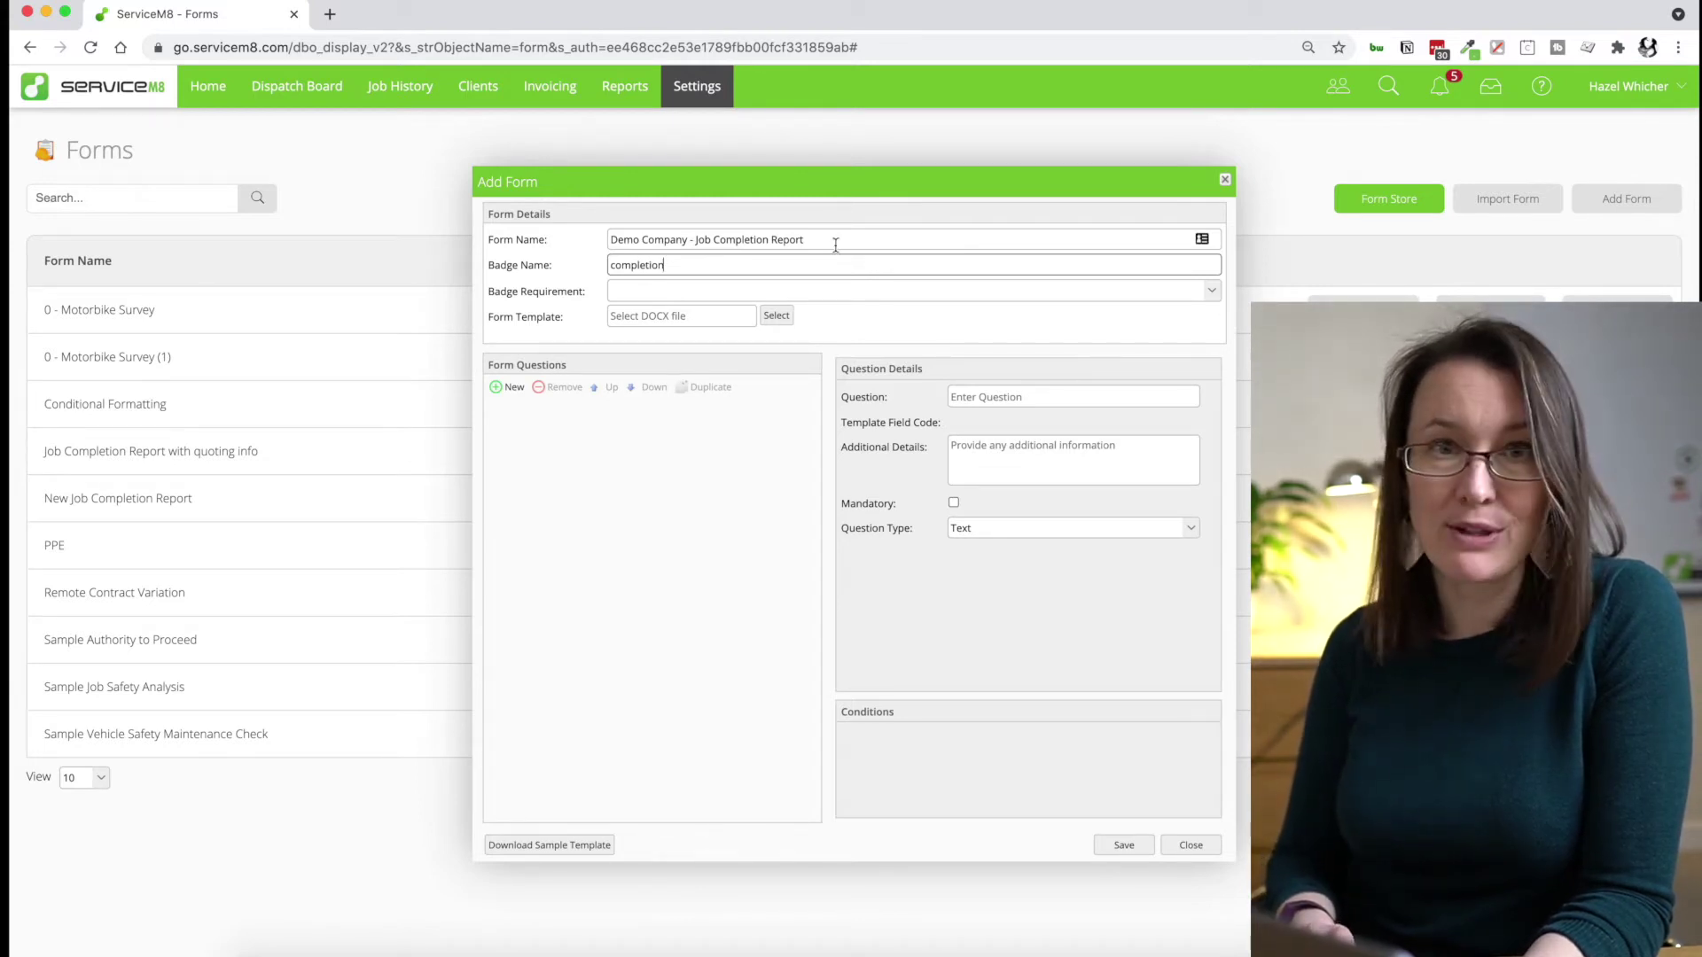
left_click(1213, 293)
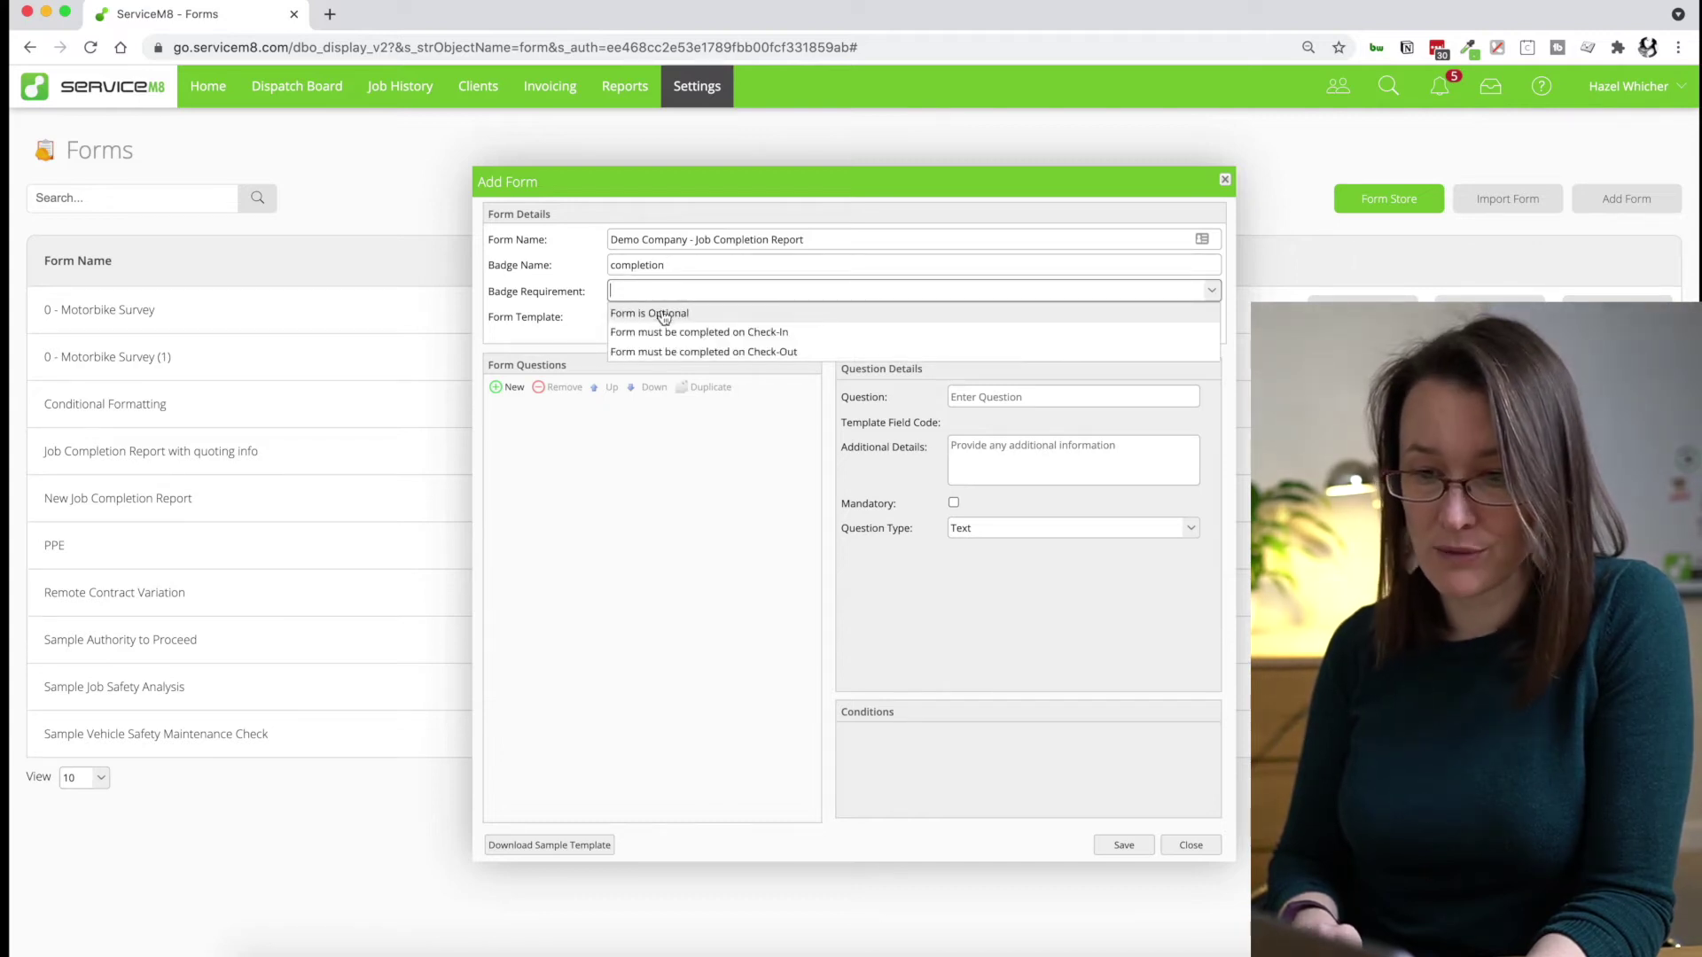
left_click(664, 316)
left_click(1219, 304)
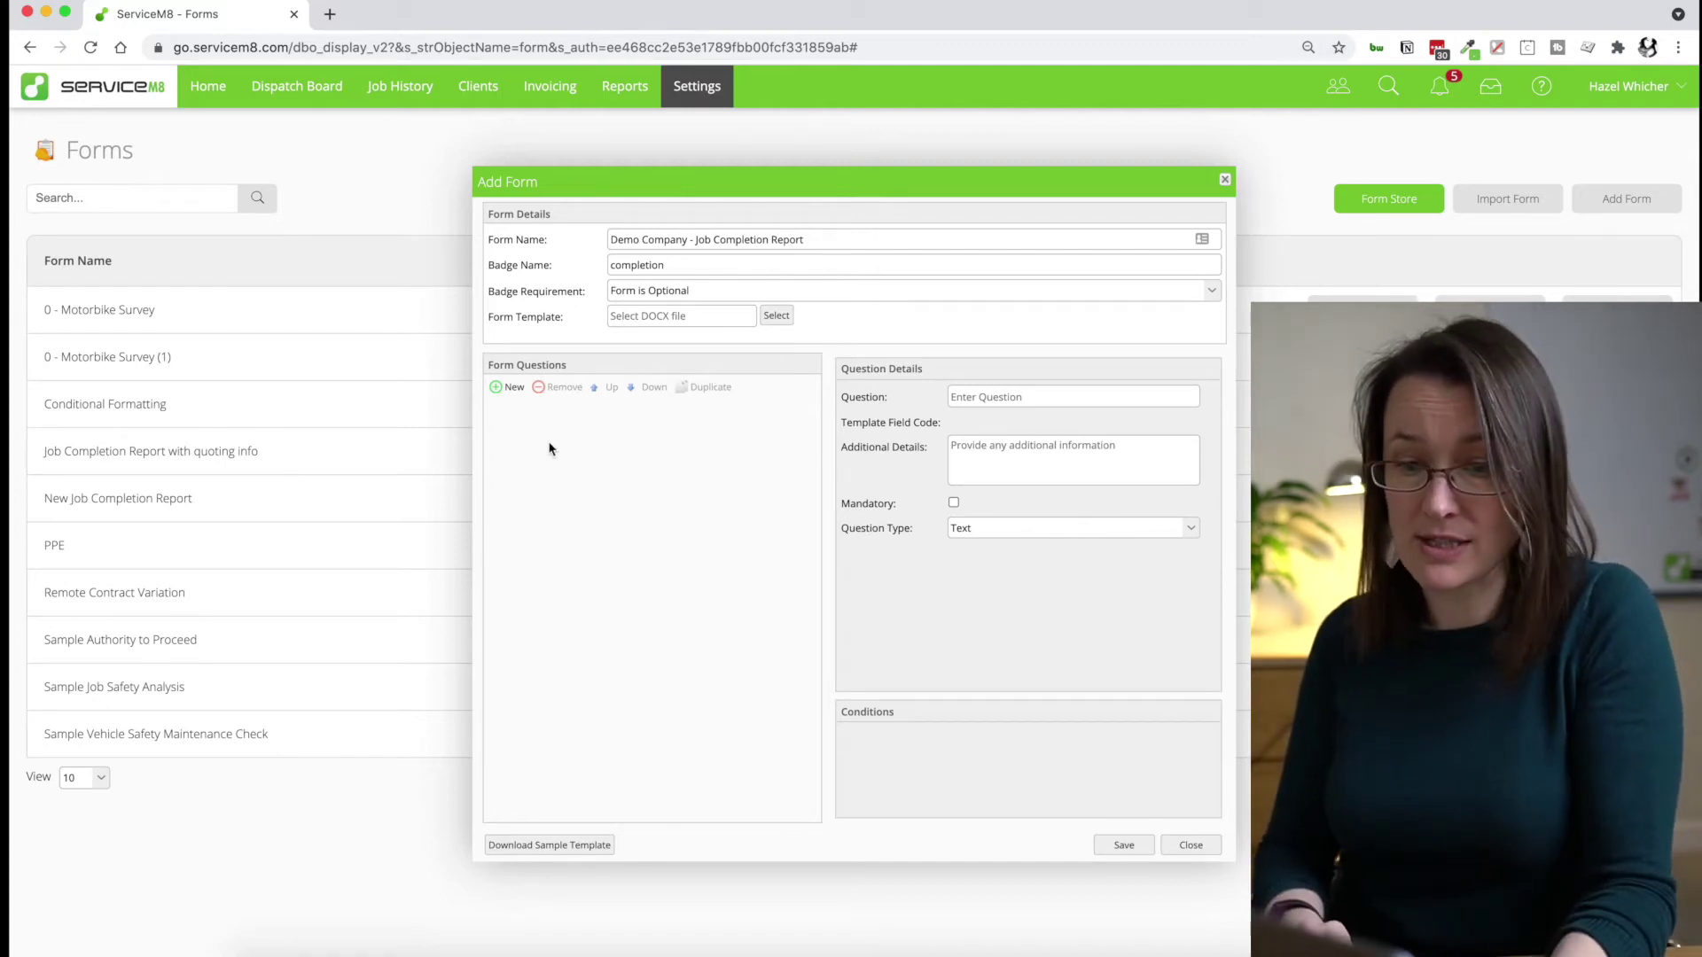
Step: Add a question 'Issue Reported' with details asking to describe the issue that was reported
left_click(499, 390)
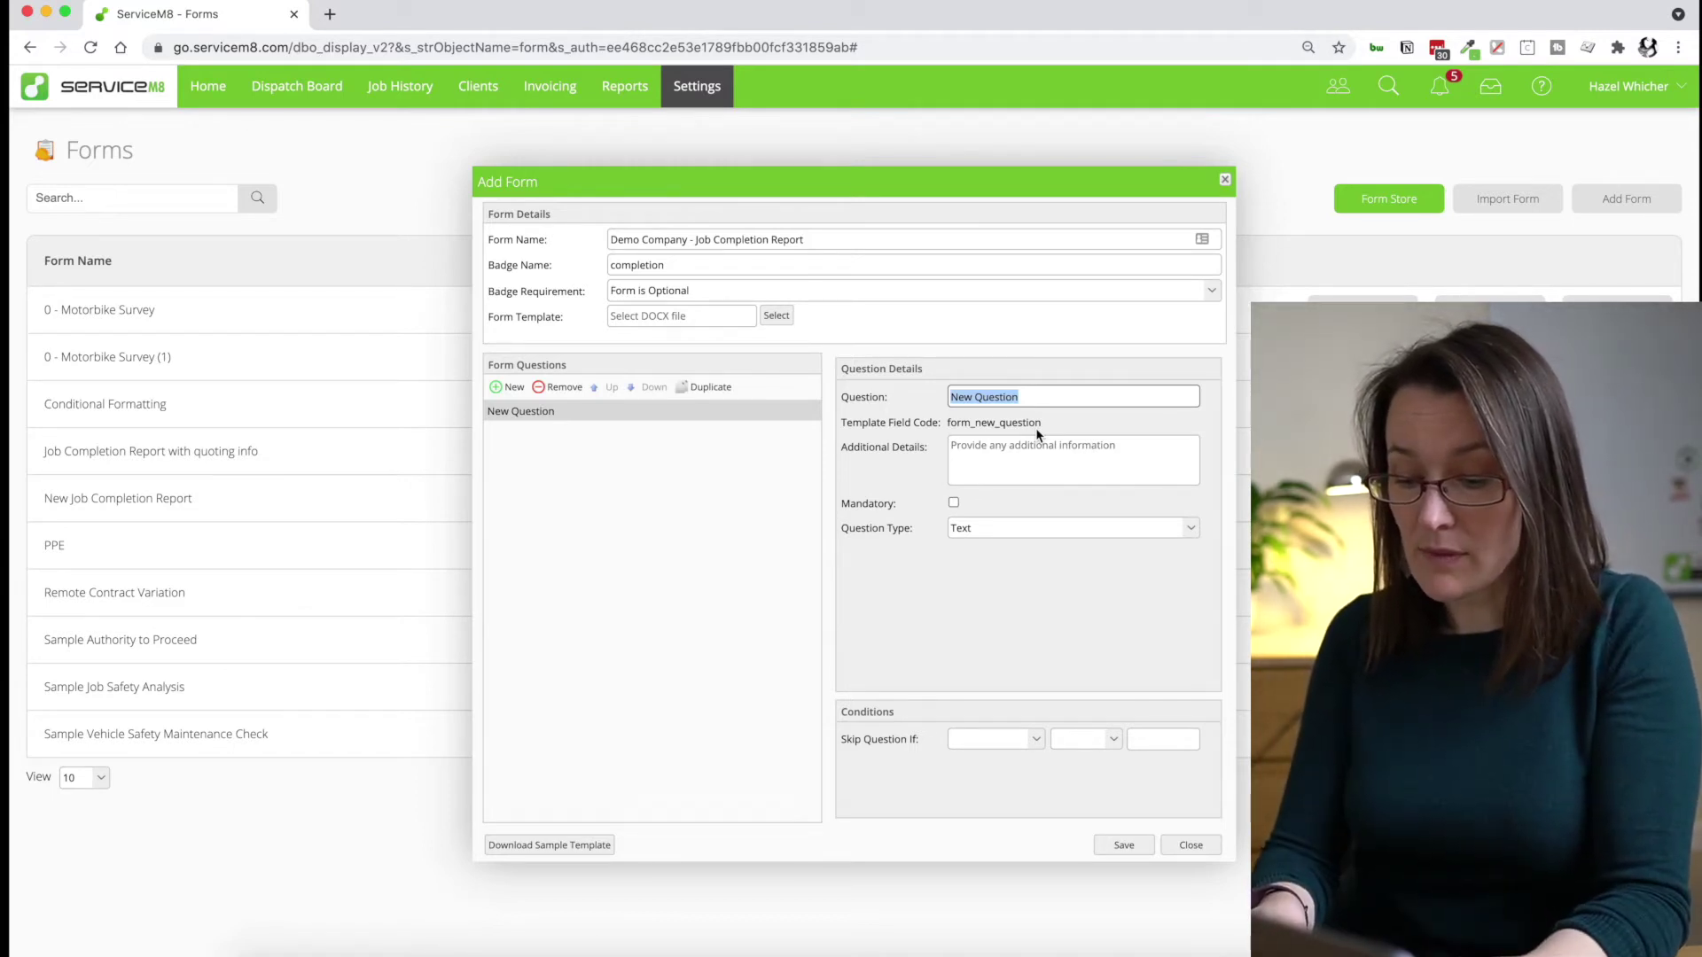
type("Issue Report")
left_click(1124, 461)
type("Please de")
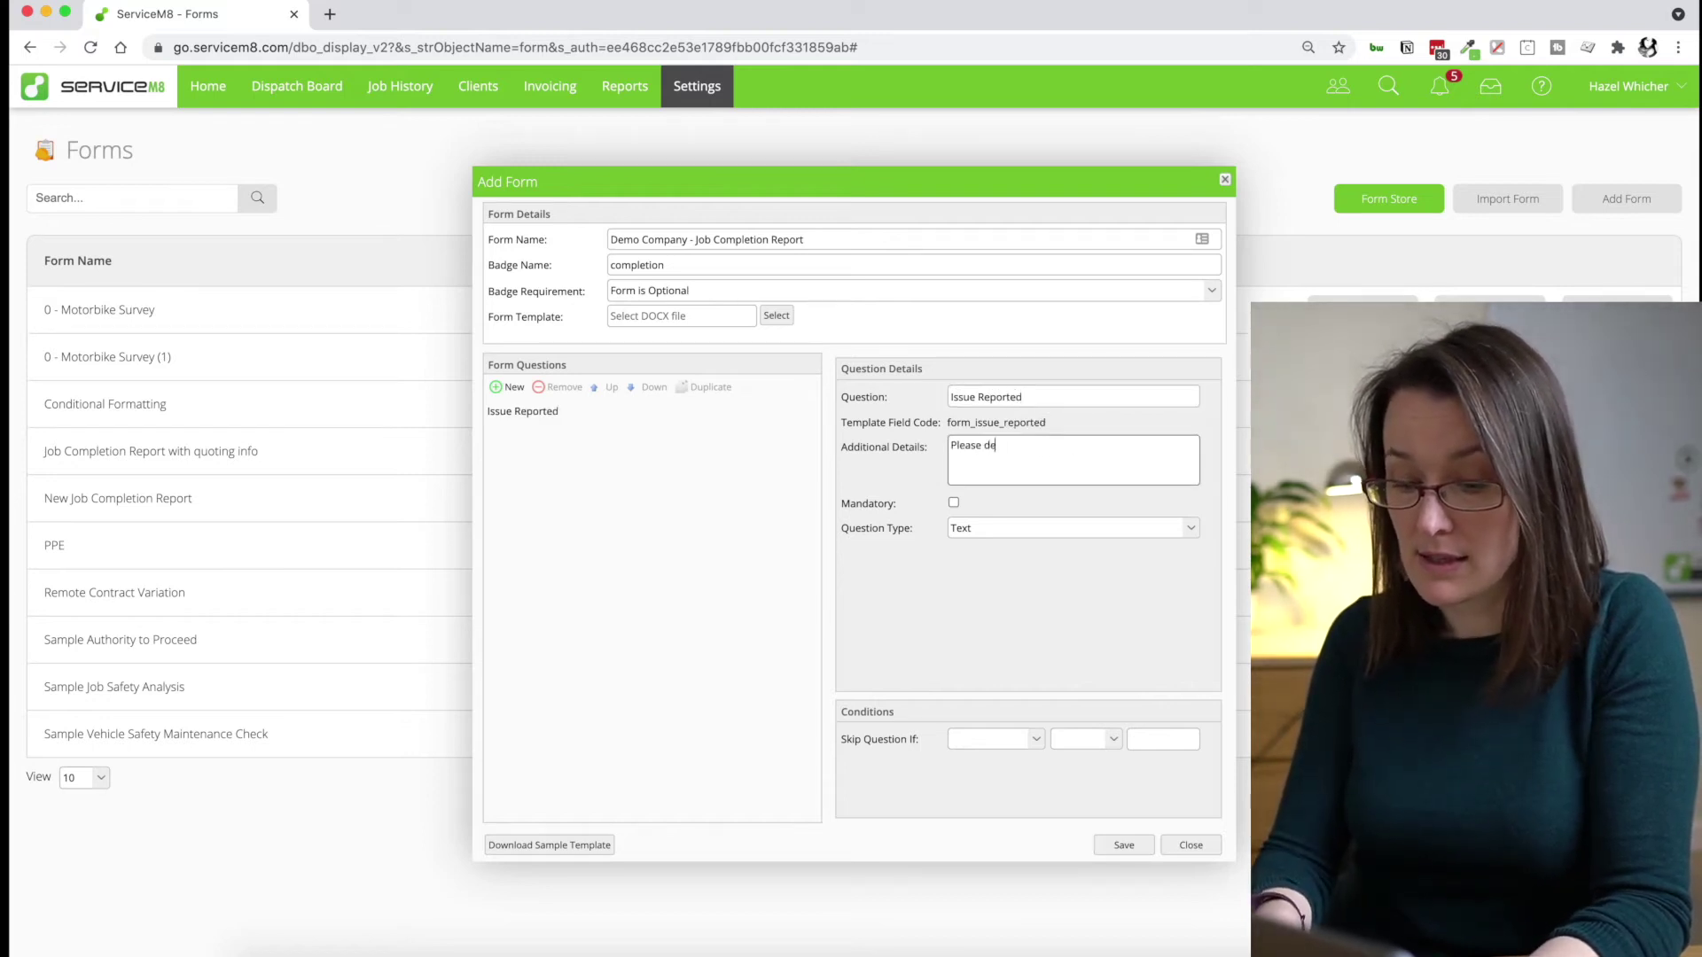
type("scri")
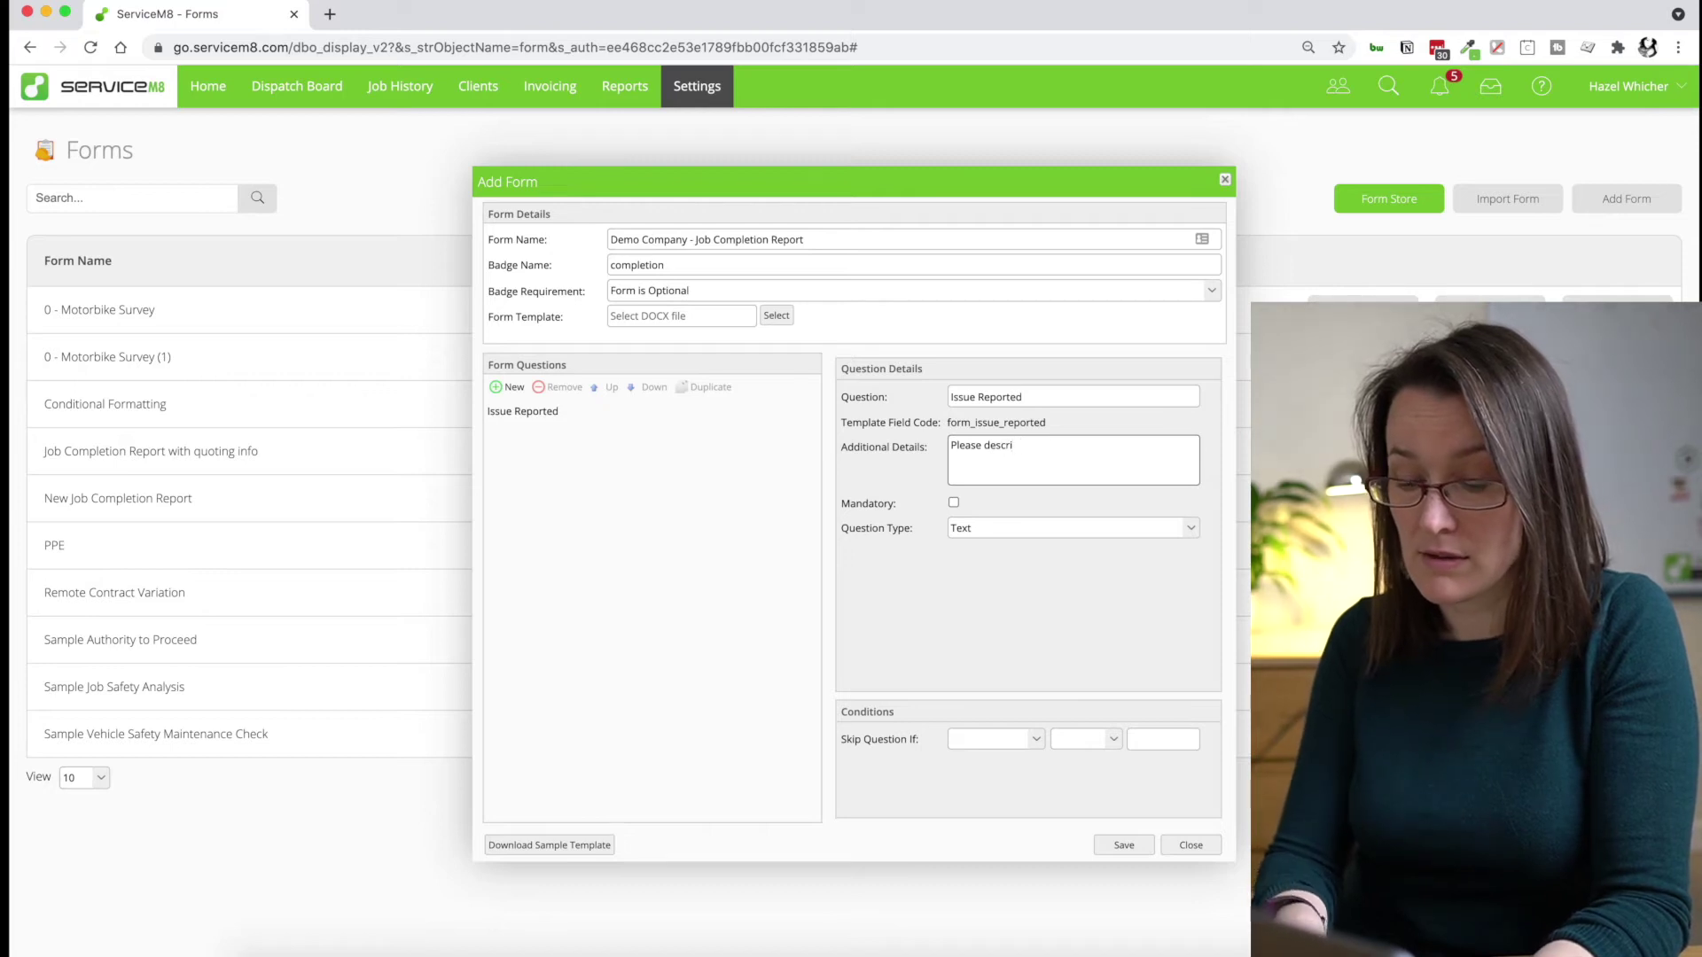
type("pte the issue that was reported")
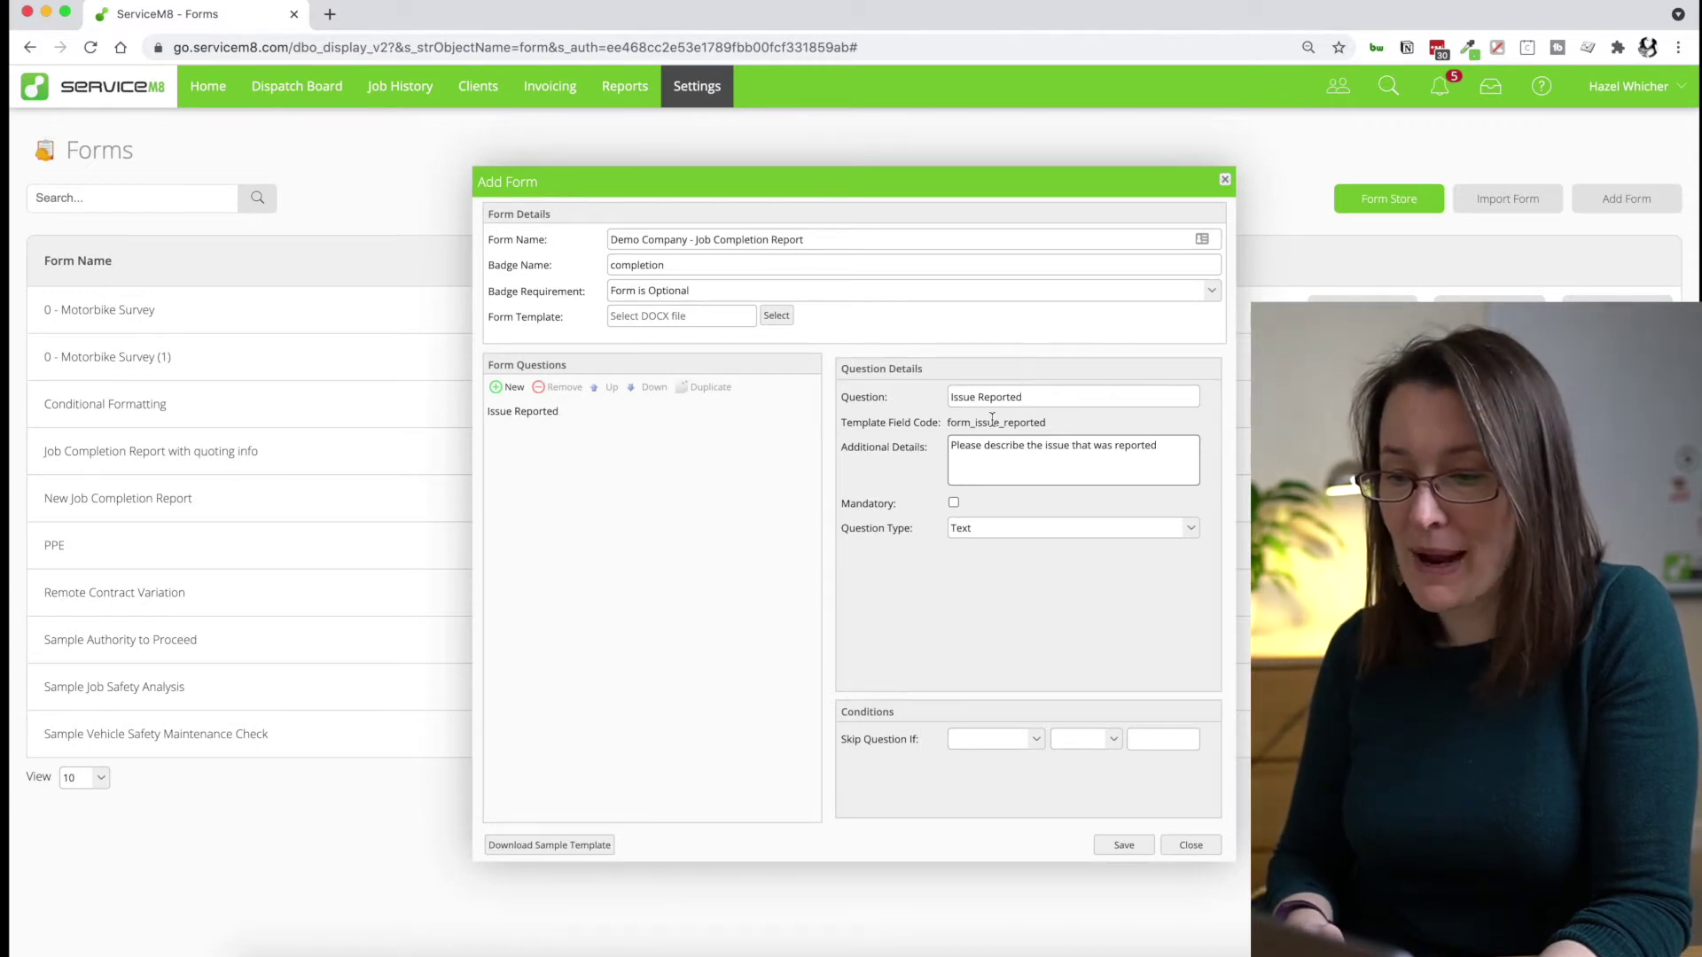
Step: Highlight the question's template field code form_issue_reported
left_click_drag(946, 422, 1050, 425)
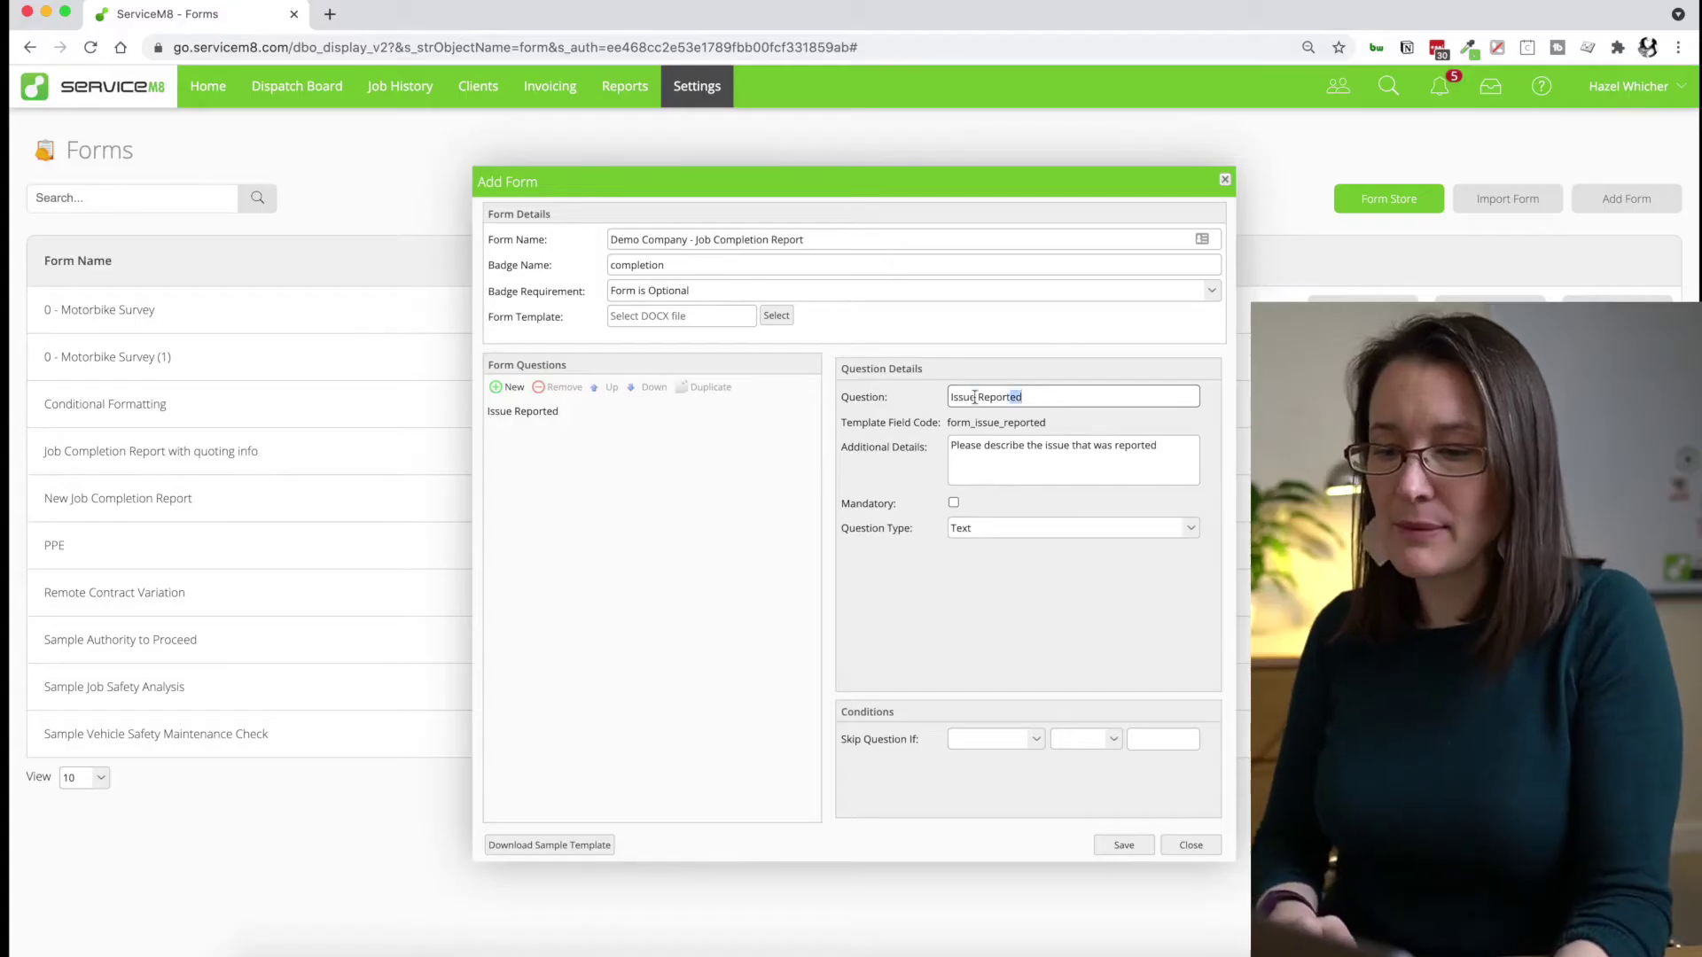
left_click(881, 402)
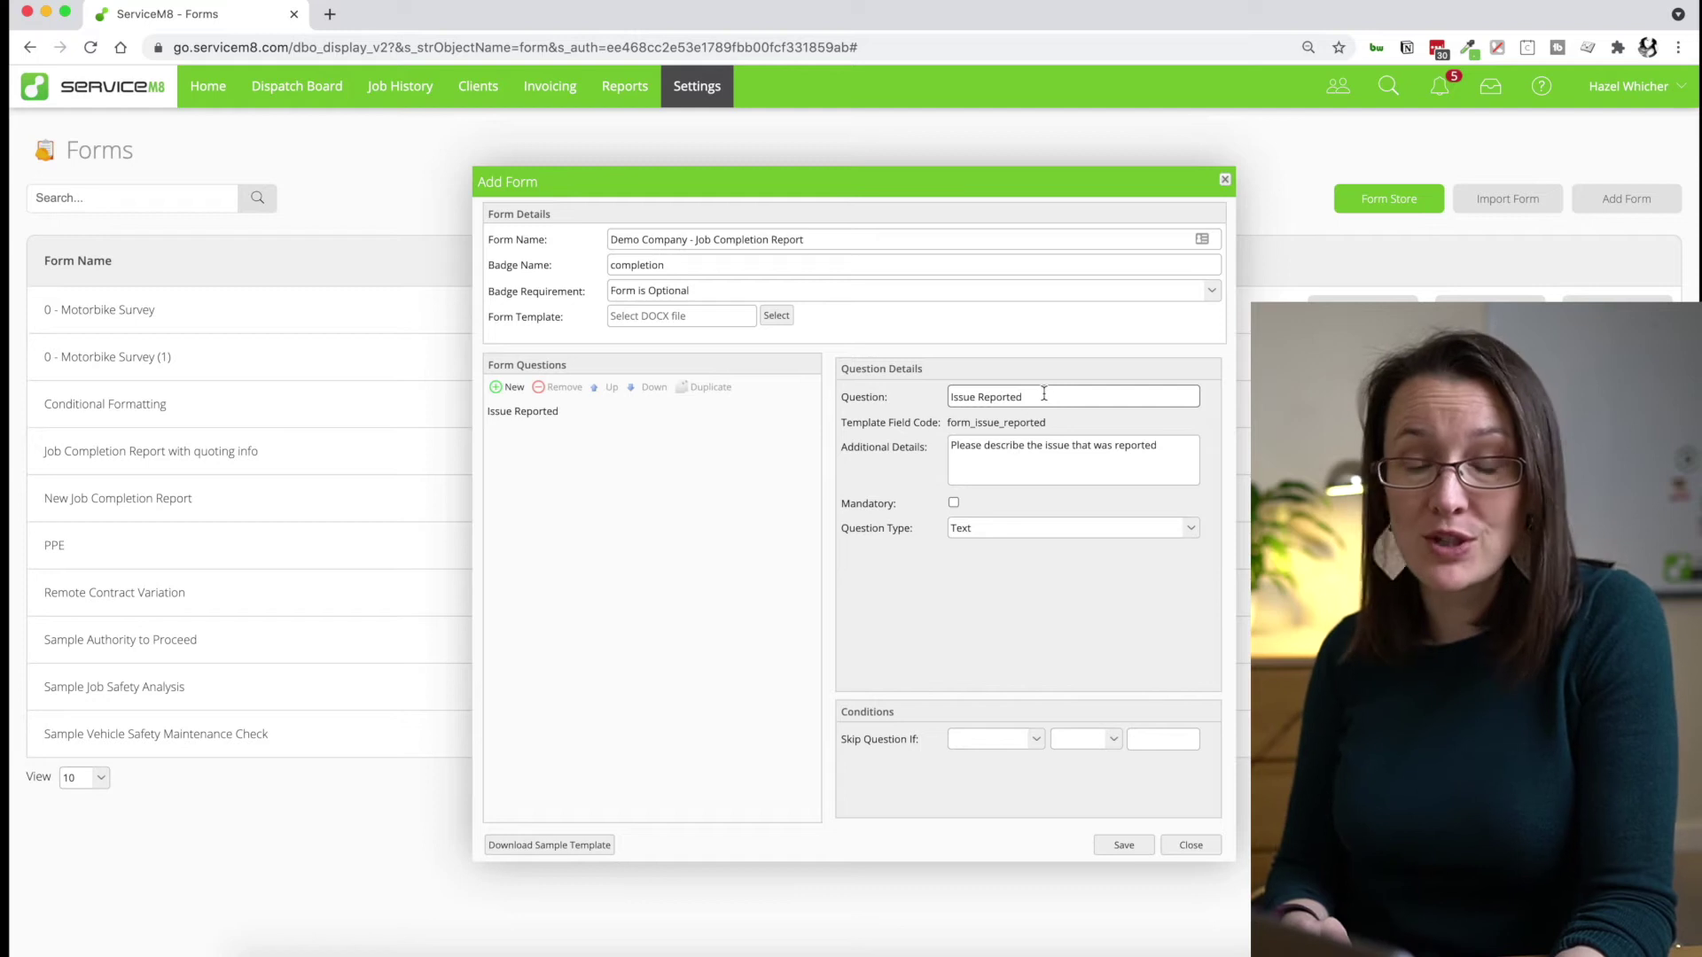
left_click_drag(1053, 427, 951, 424)
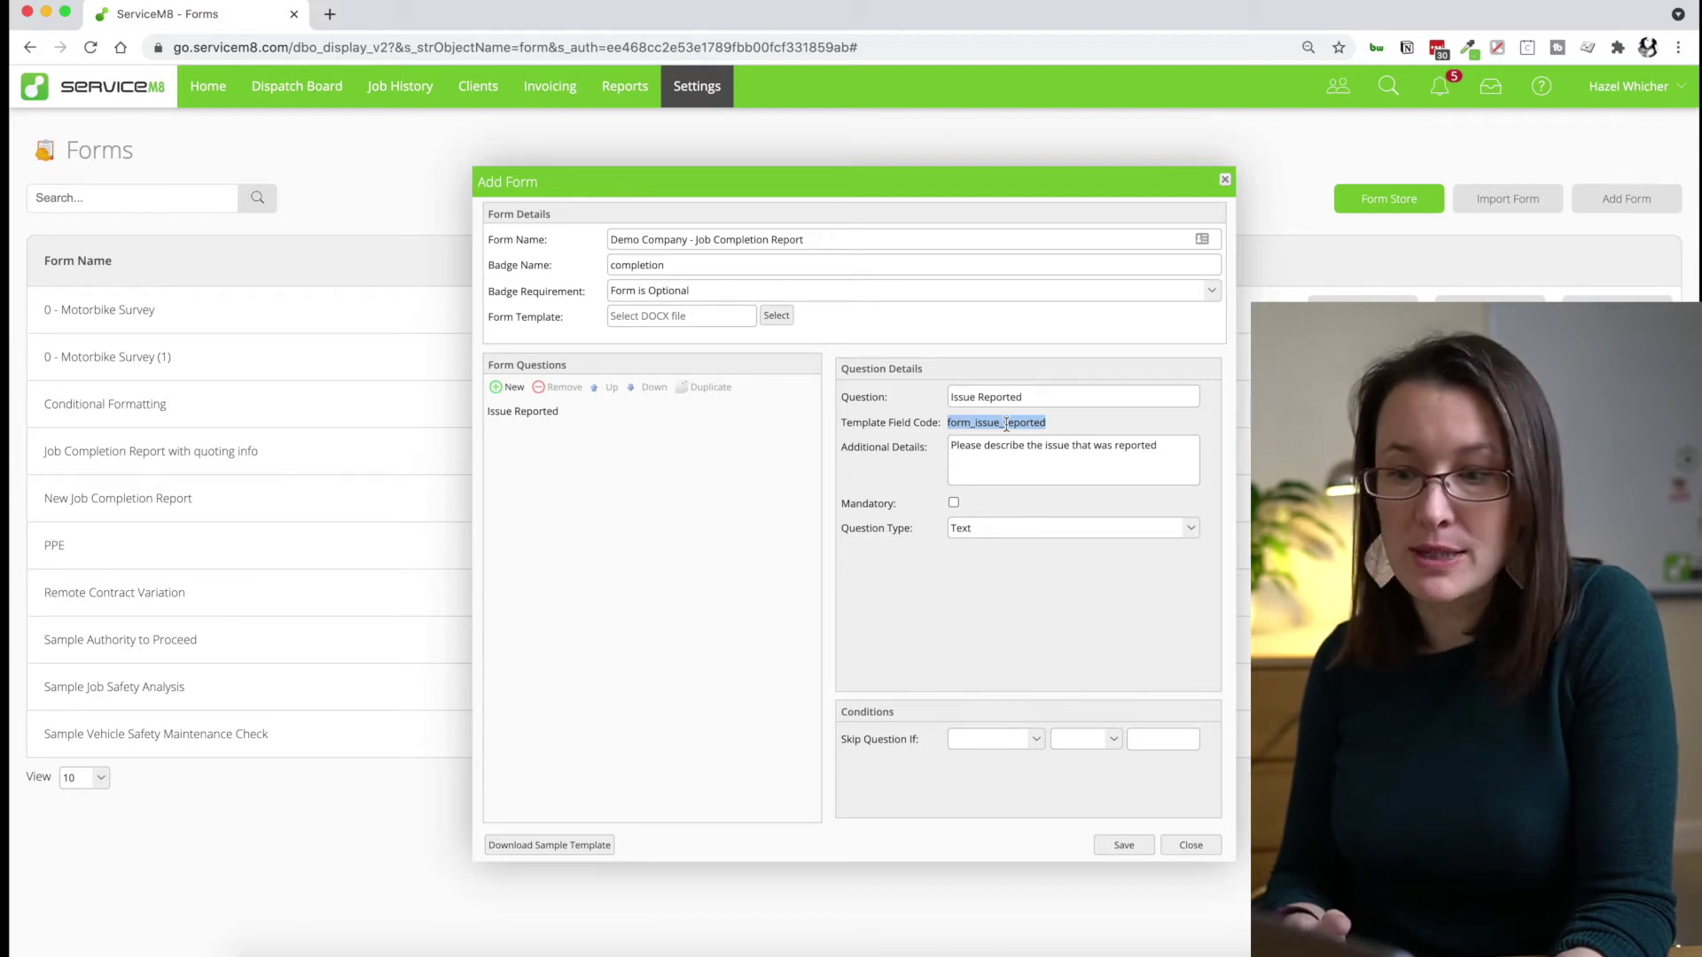
Step: Add a 'Work Carried Out' question with details 'What was done today?'
left_click(513, 388)
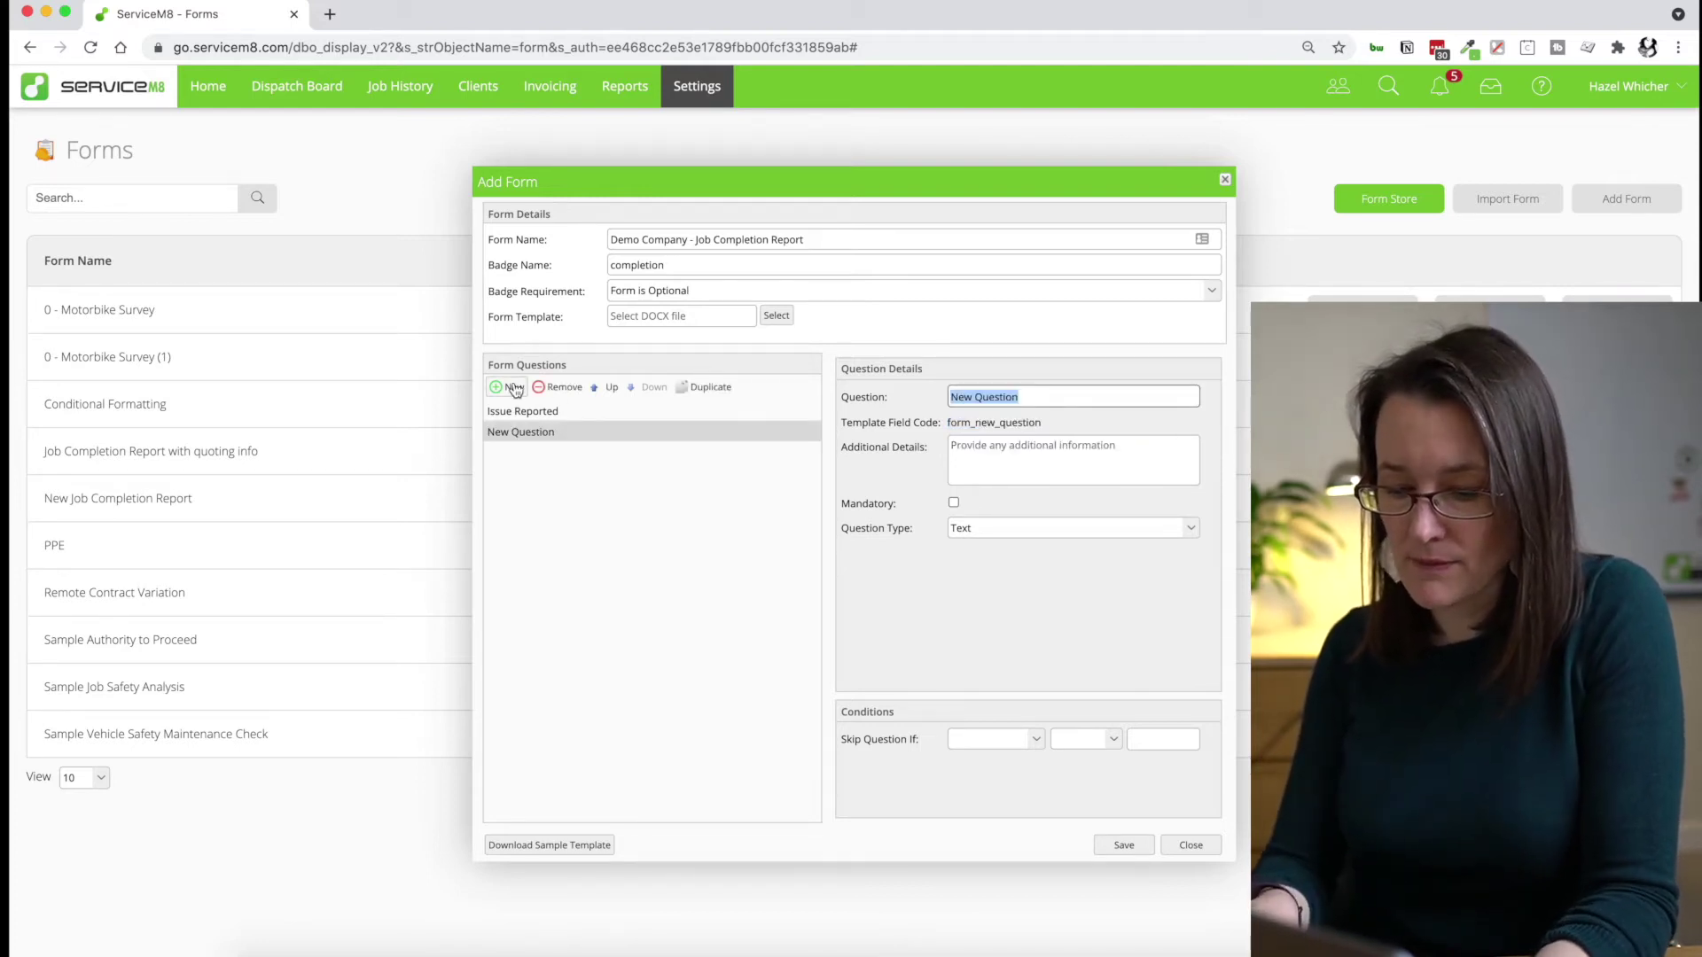
type("Work ")
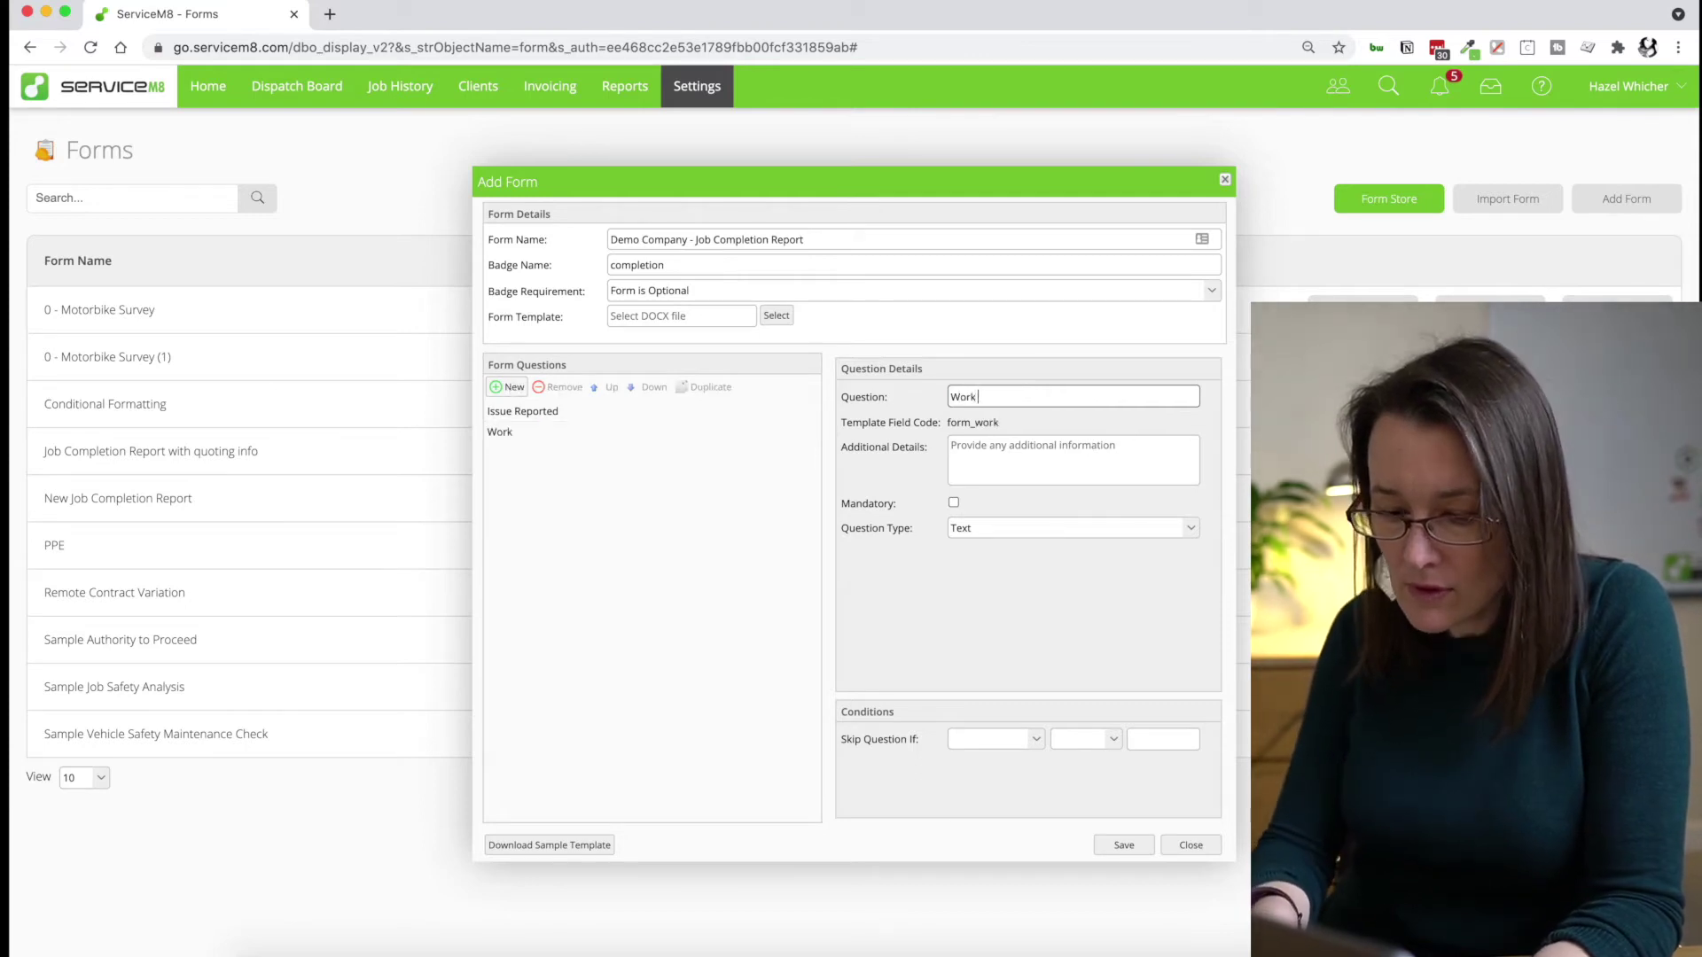
type("Carried Out")
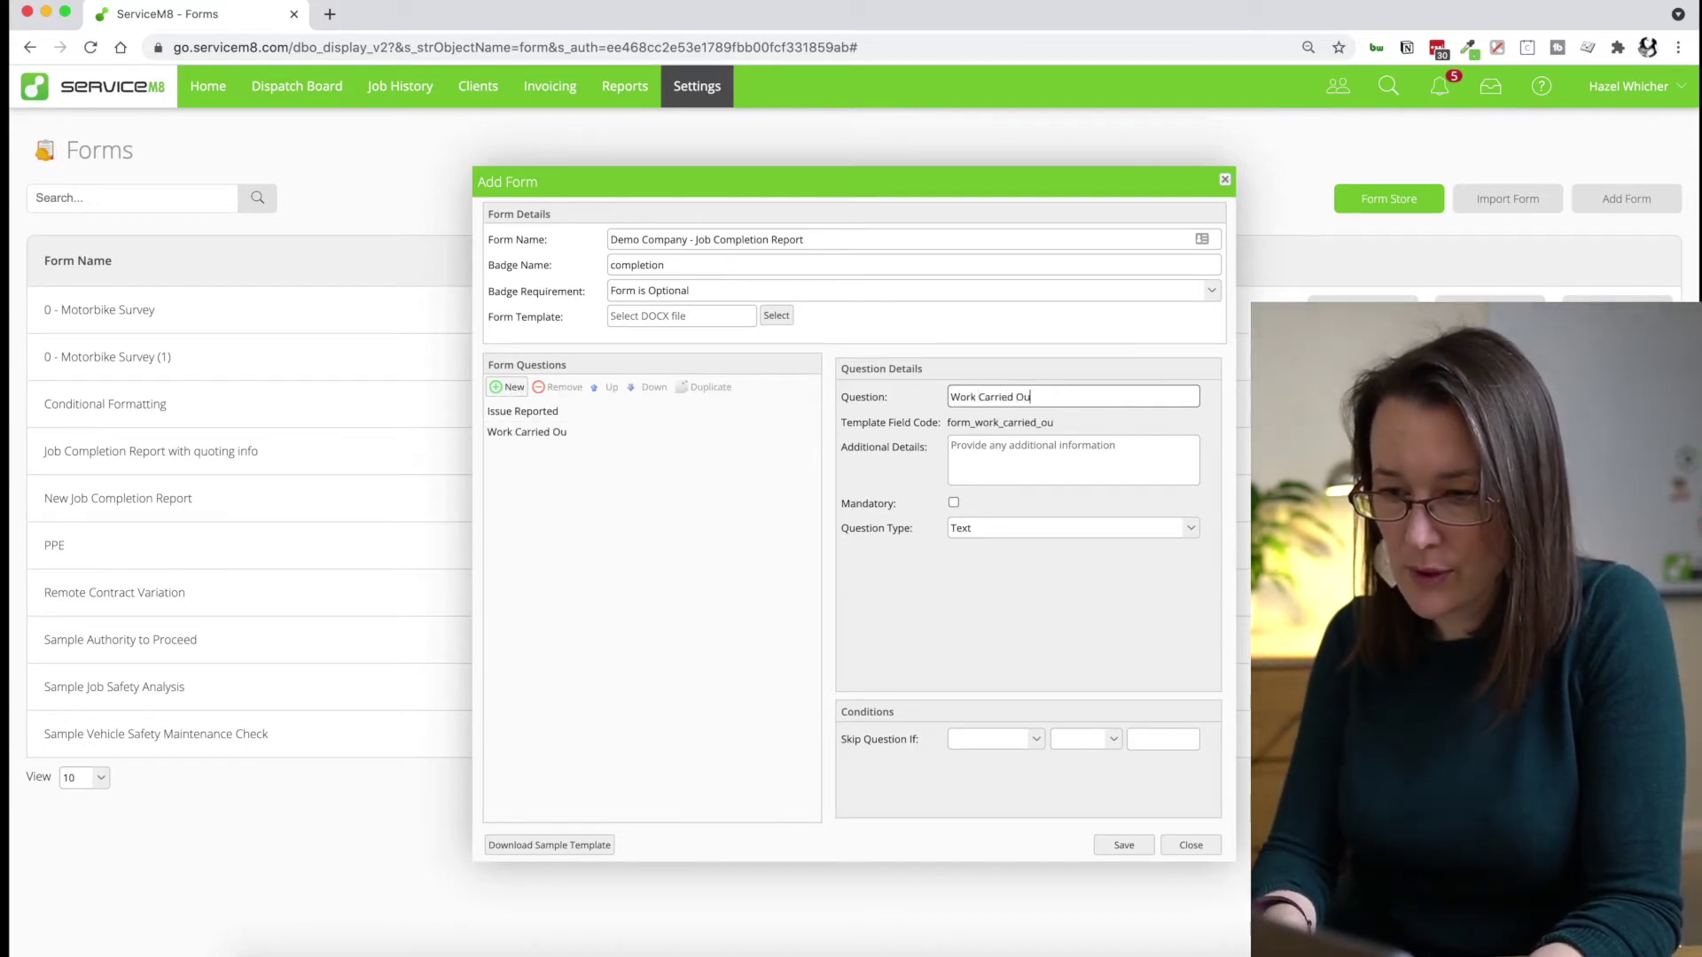
left_click(980, 466)
type("What was done today?")
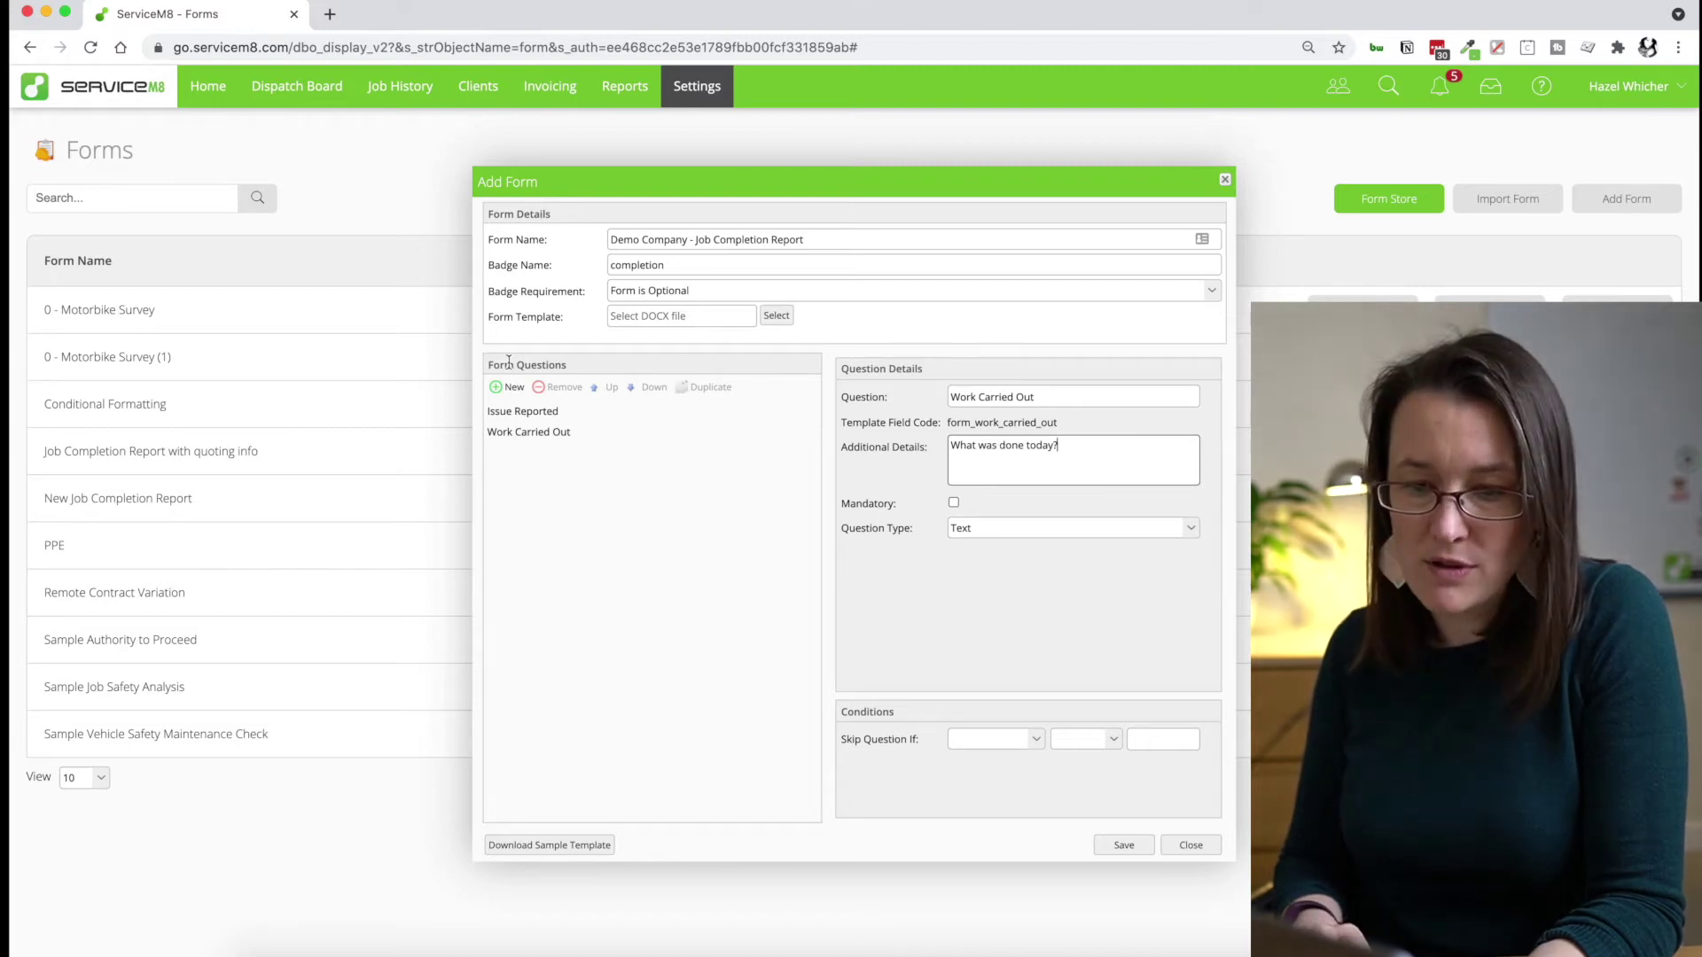
Step: Add a 'Materials Used' question asking for details of any parts / materials used, and start another question
left_click(508, 389)
type("Mater")
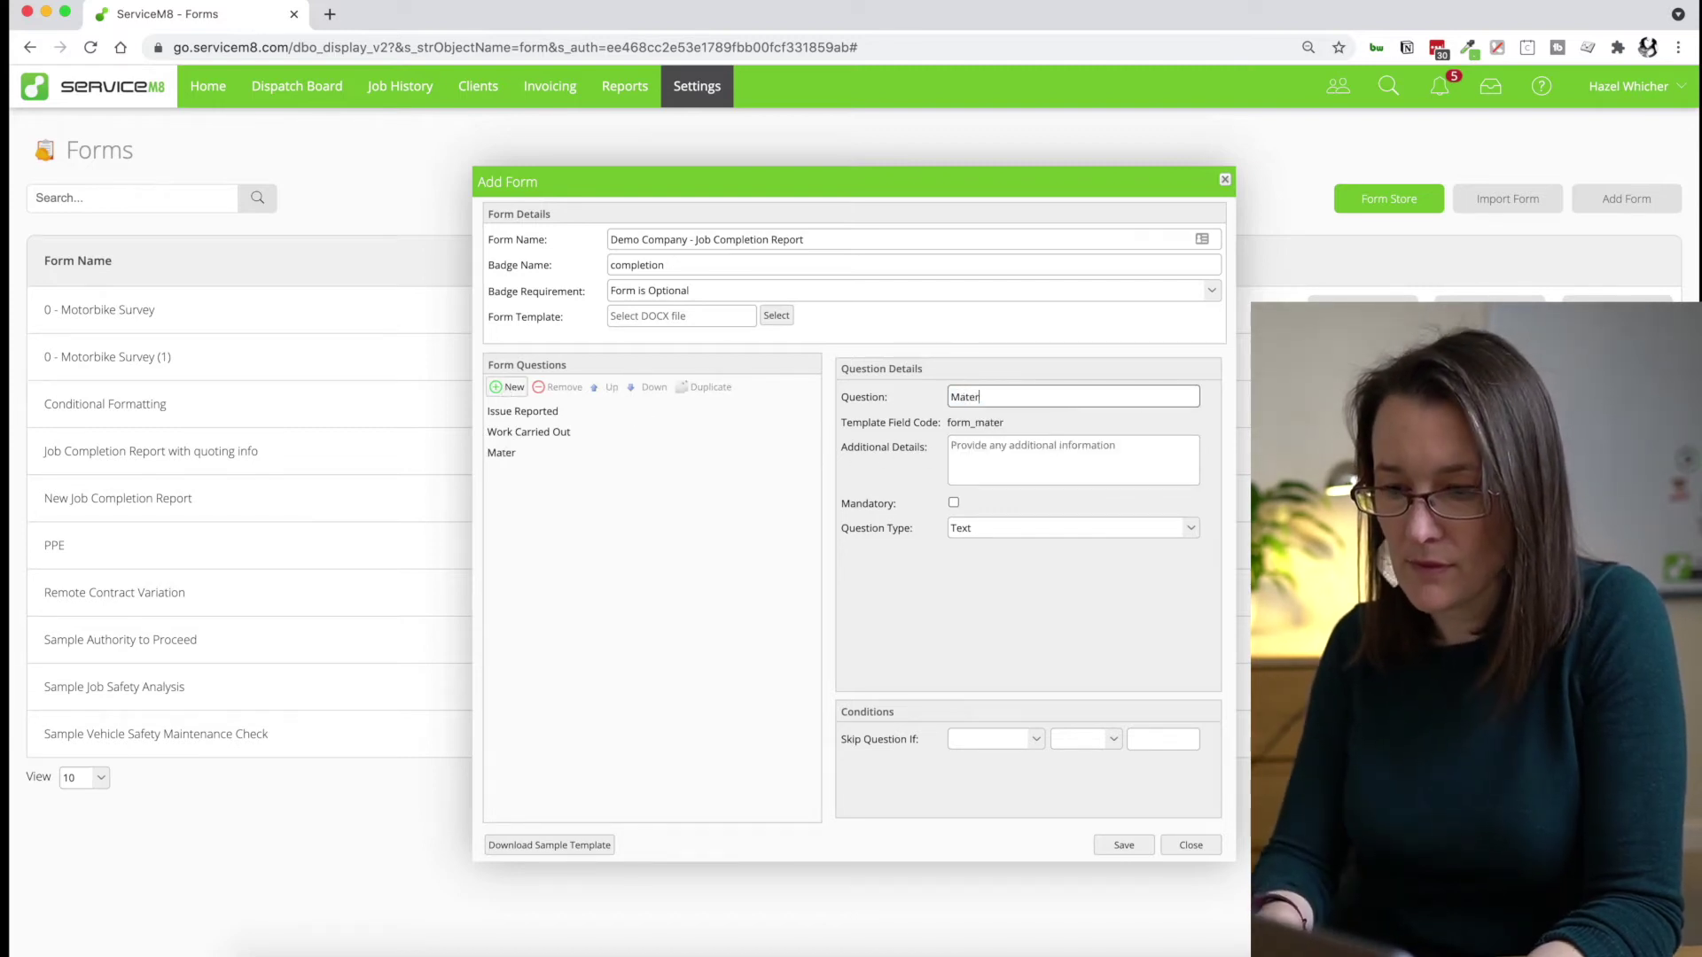
type("ials Used")
left_click(988, 453)
type("Please include details of any parts / materials used")
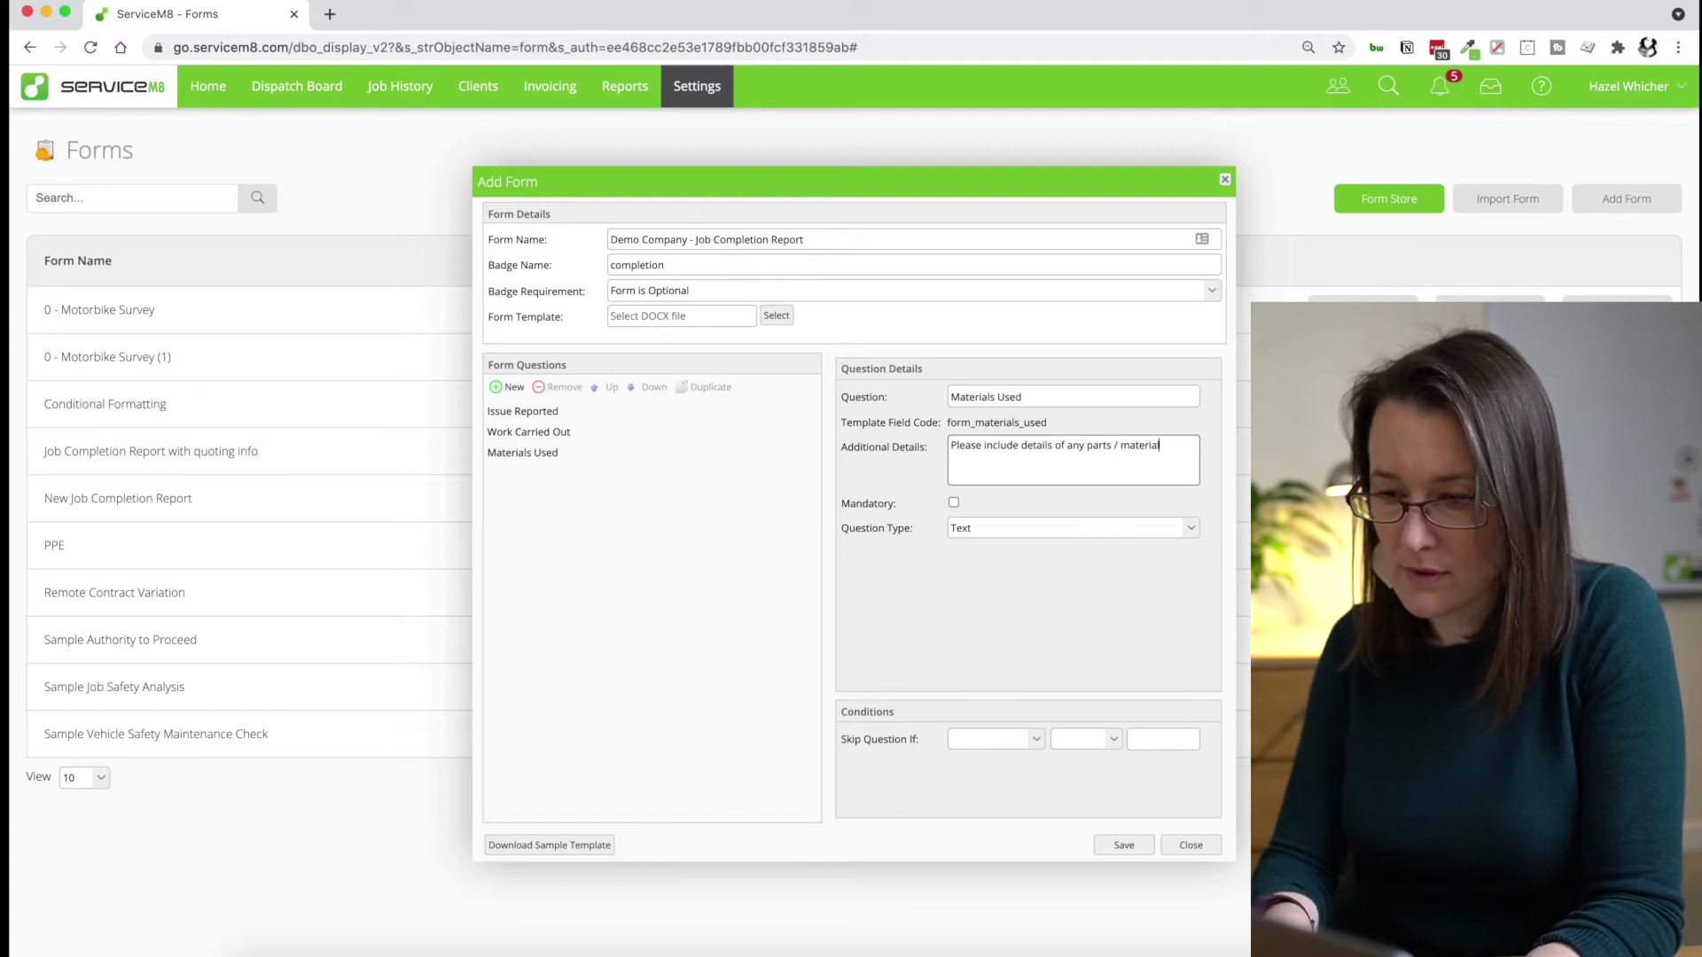
left_click(507, 387)
Step: Name it 'Return Visit Needed', ask 'Is a return visit needed?', and make it Multiple Choice with Yes/No
type("Return Visit Needed")
left_click(1087, 469)
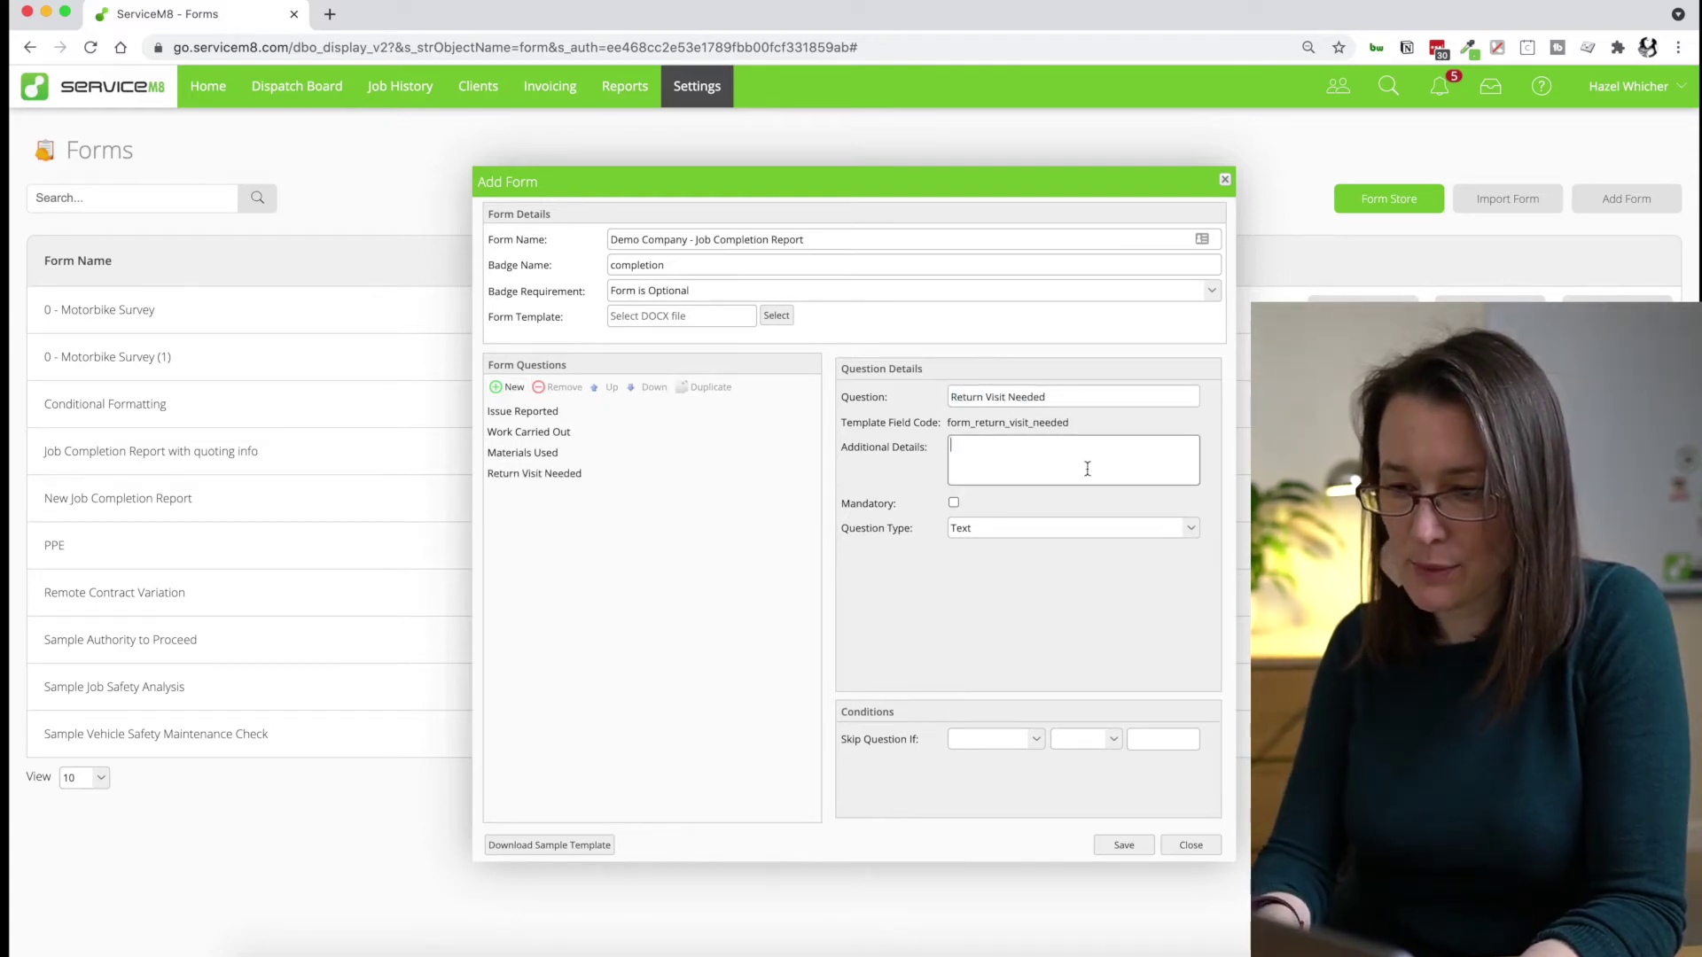
type("I")
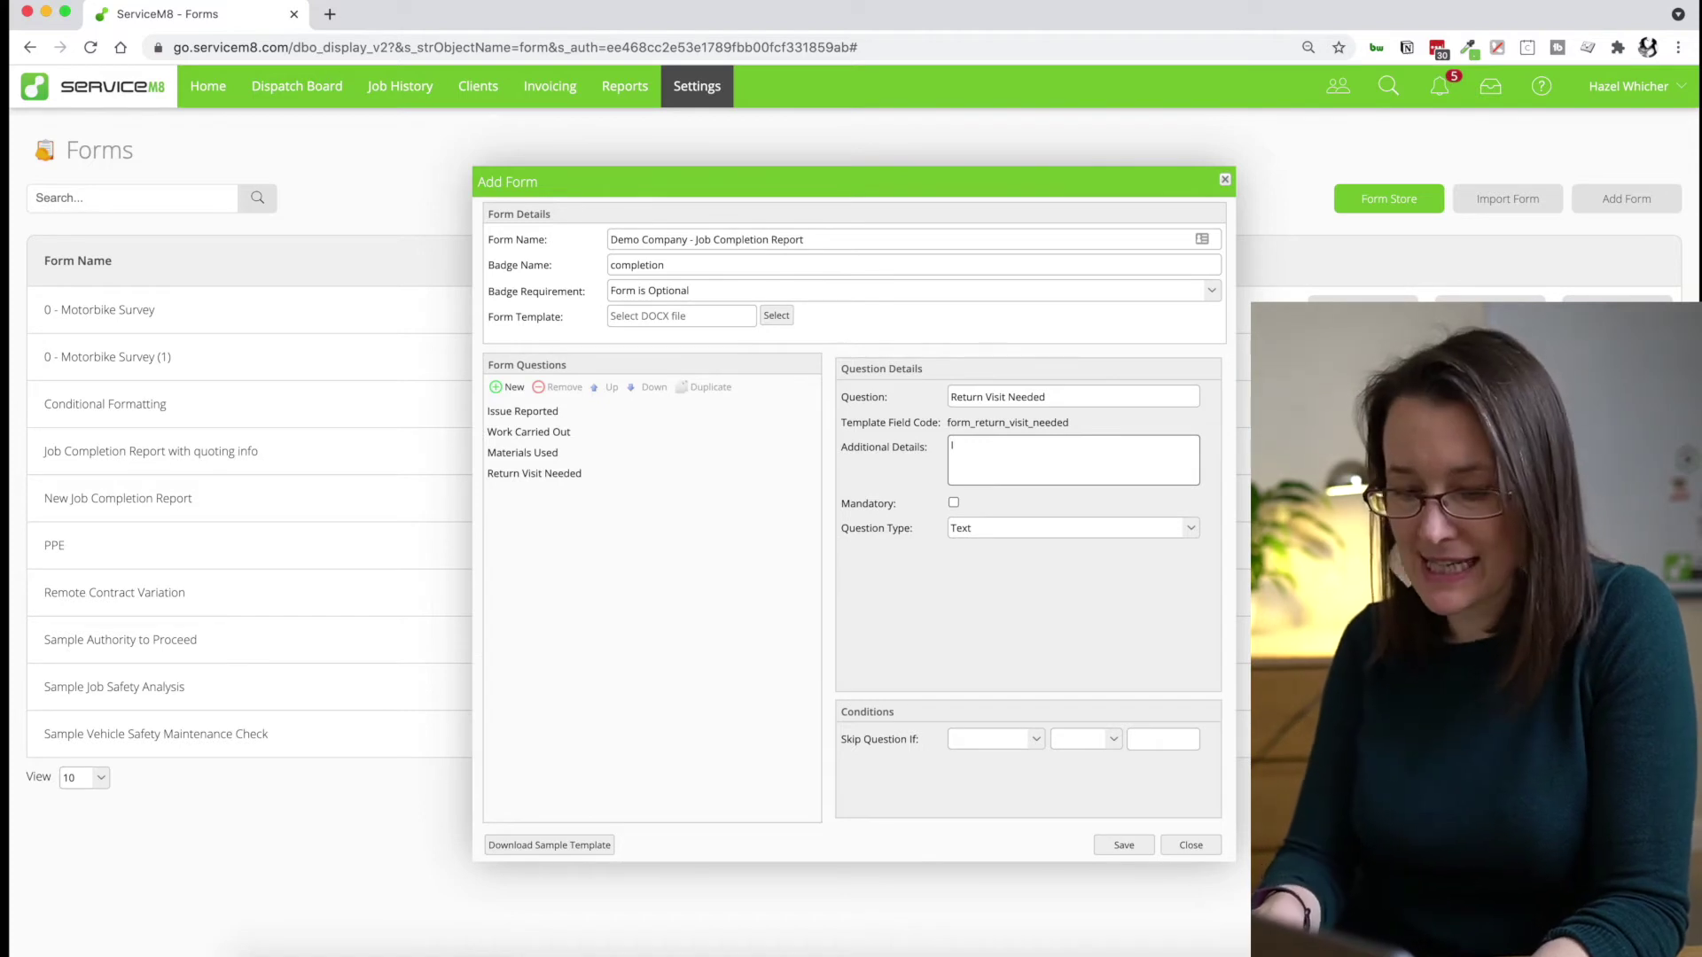
type("s a return visit needed?")
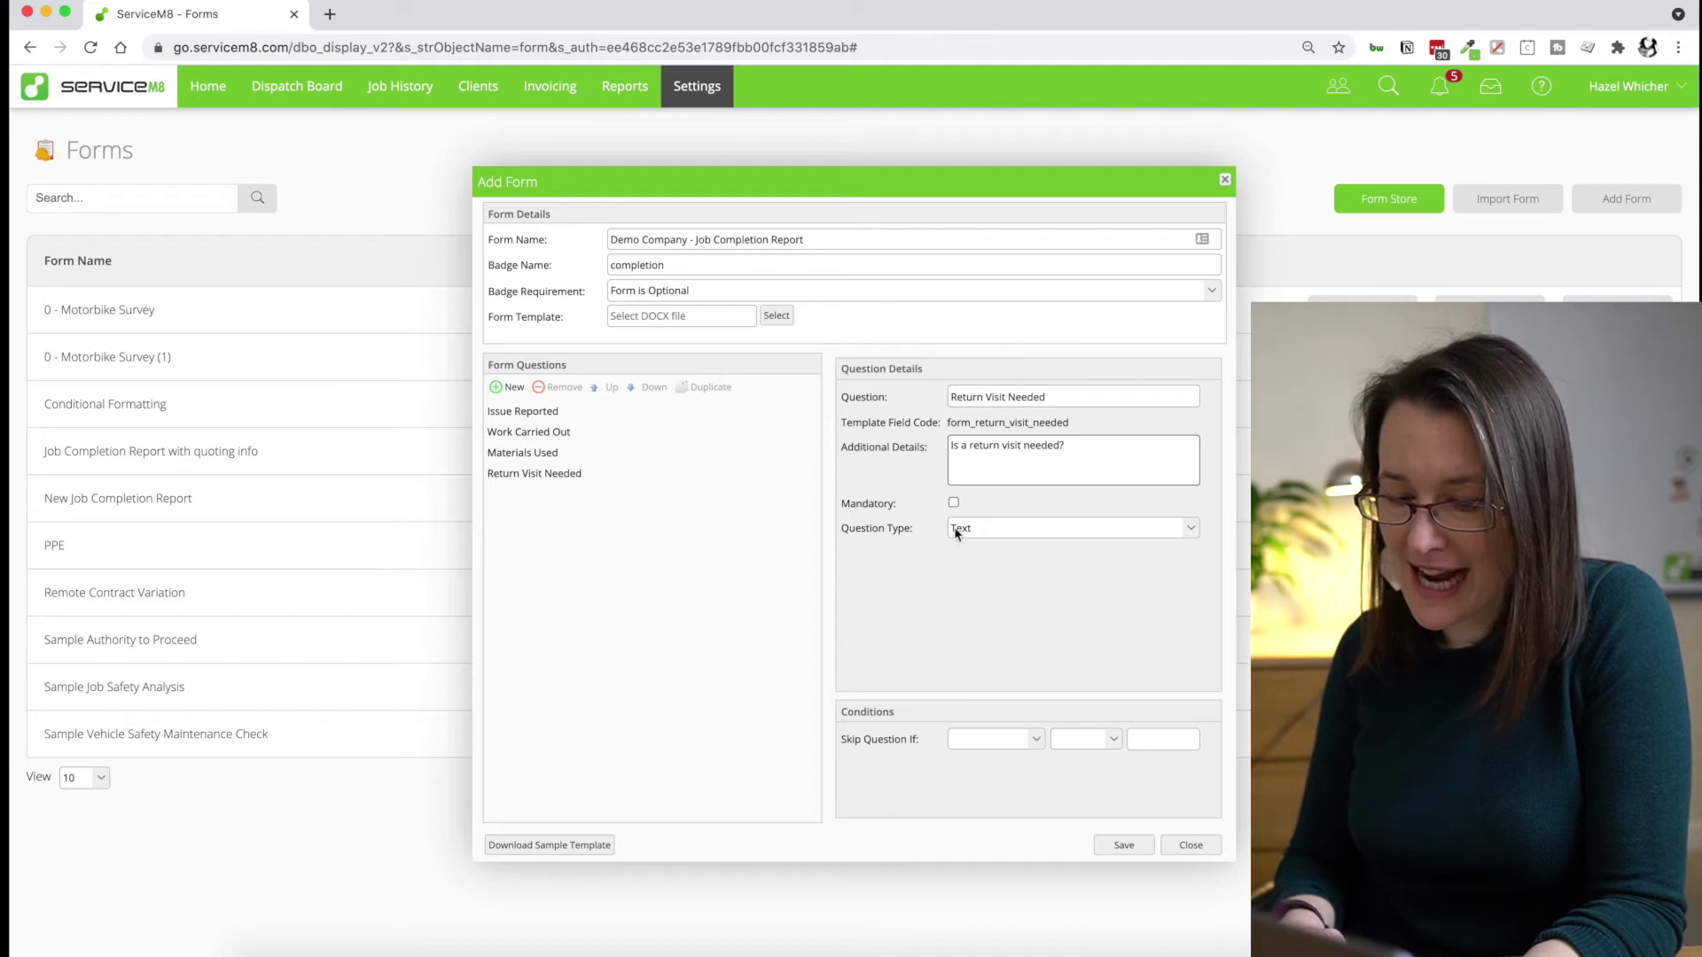
left_click(1190, 529)
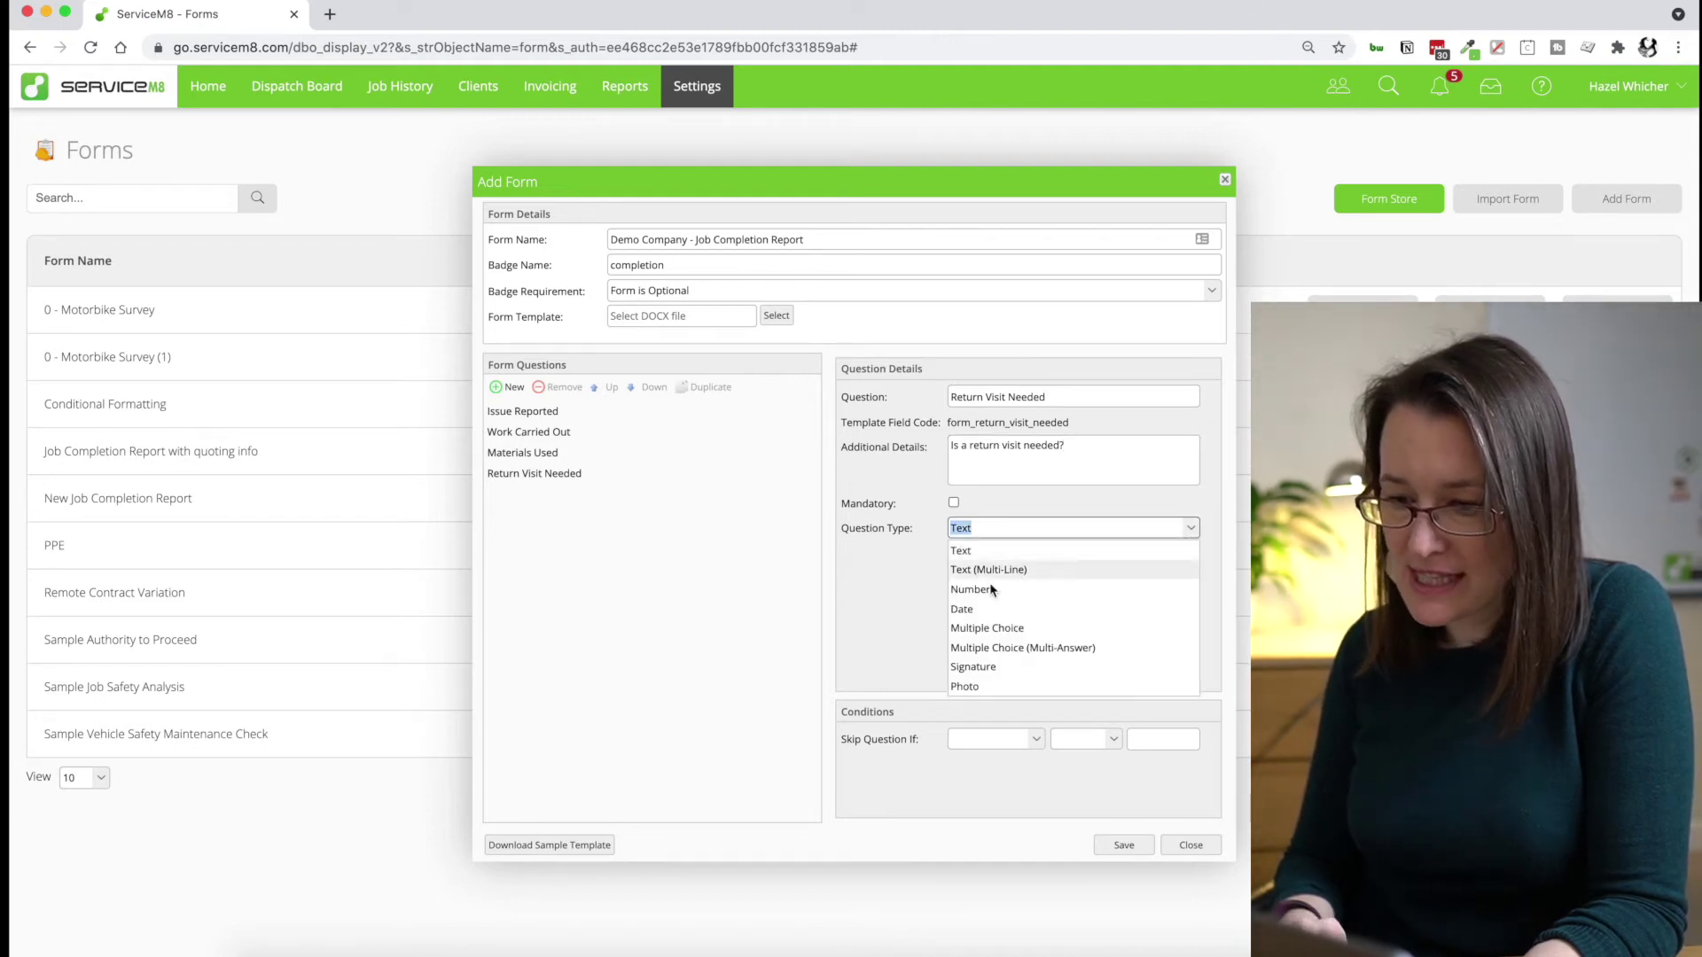
left_click(987, 627)
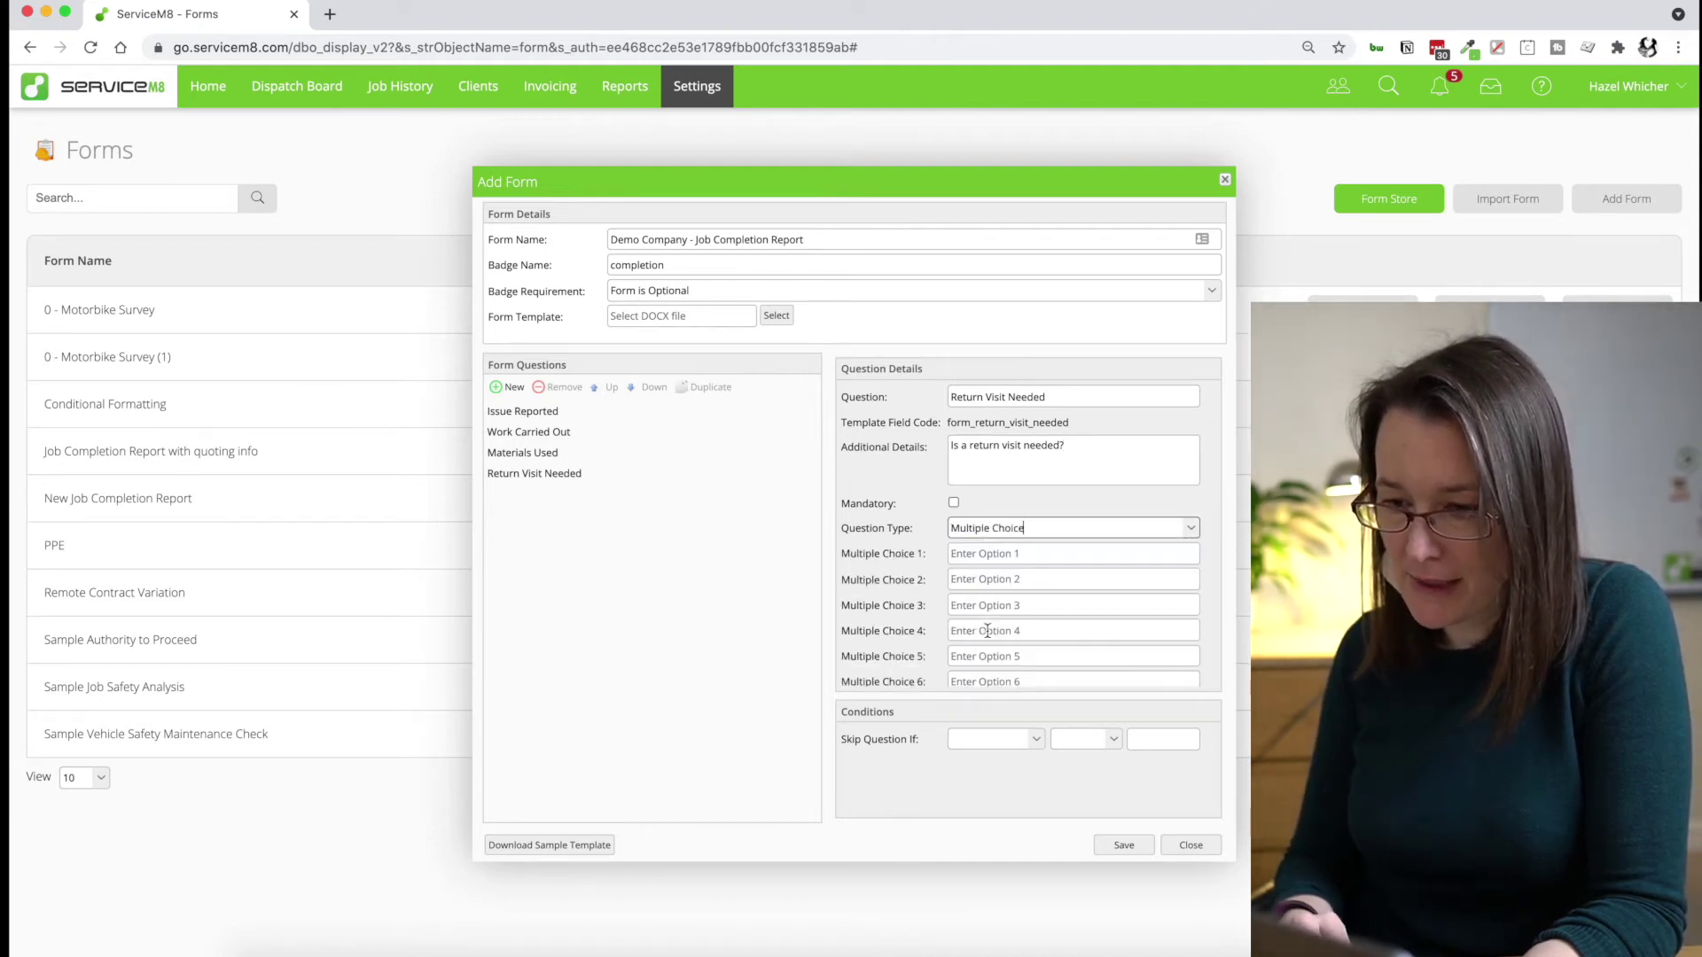
left_click(986, 554)
type("Yes")
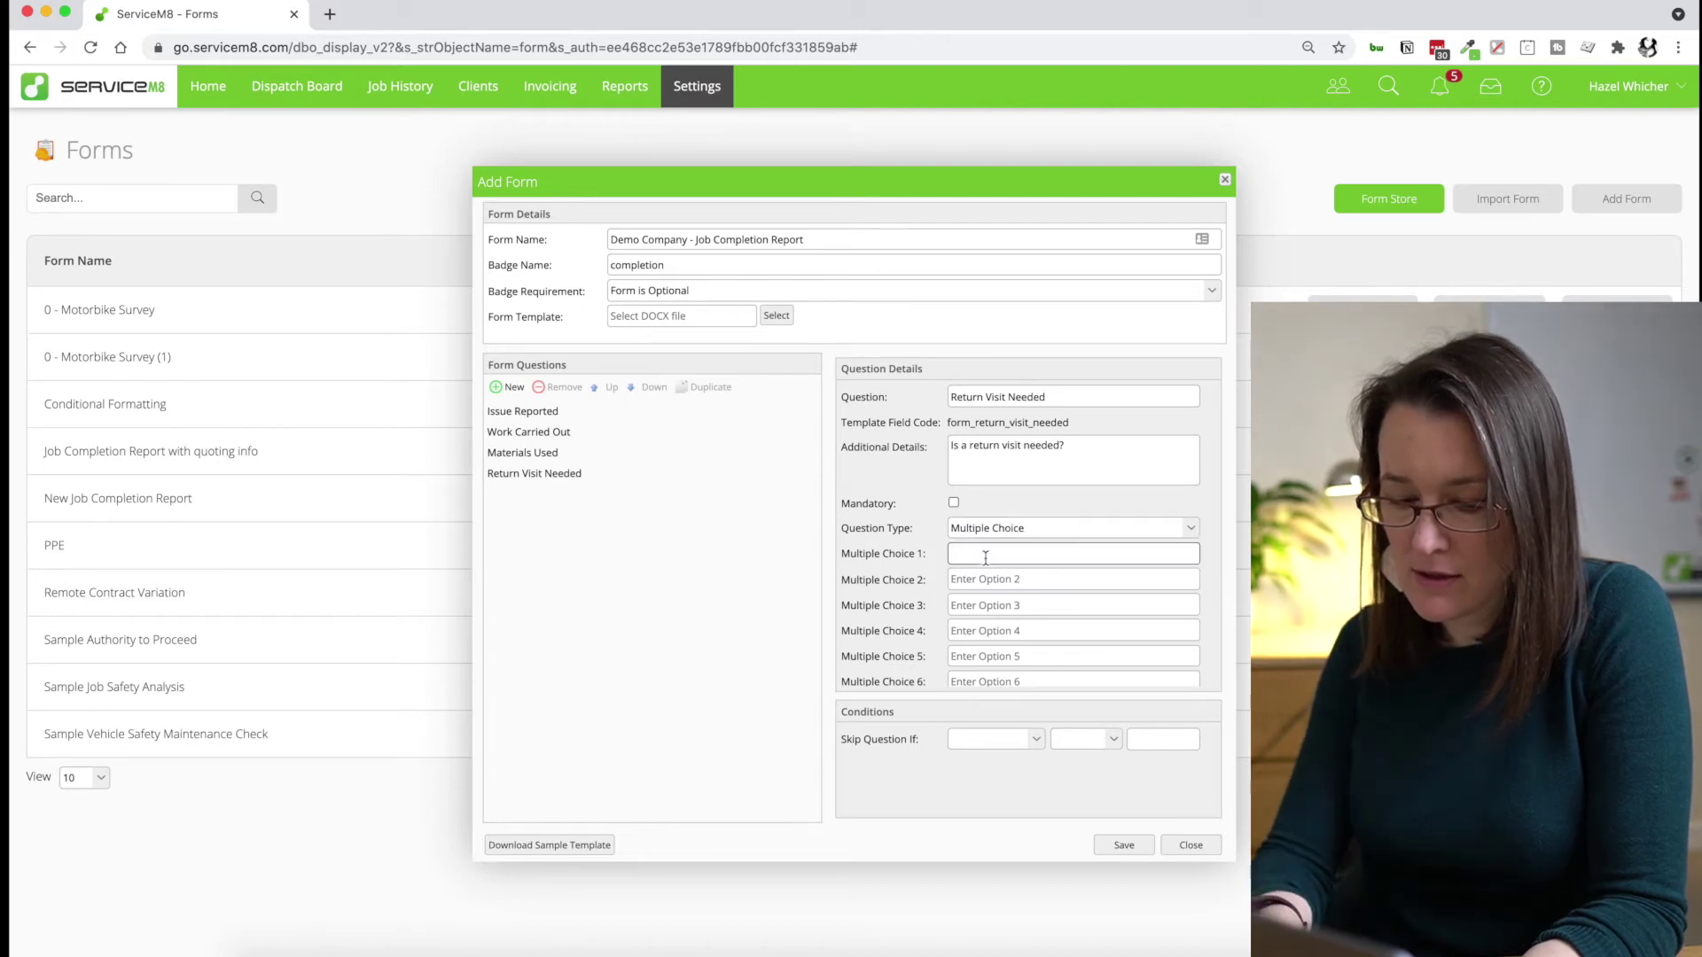
left_click(985, 580)
type("No")
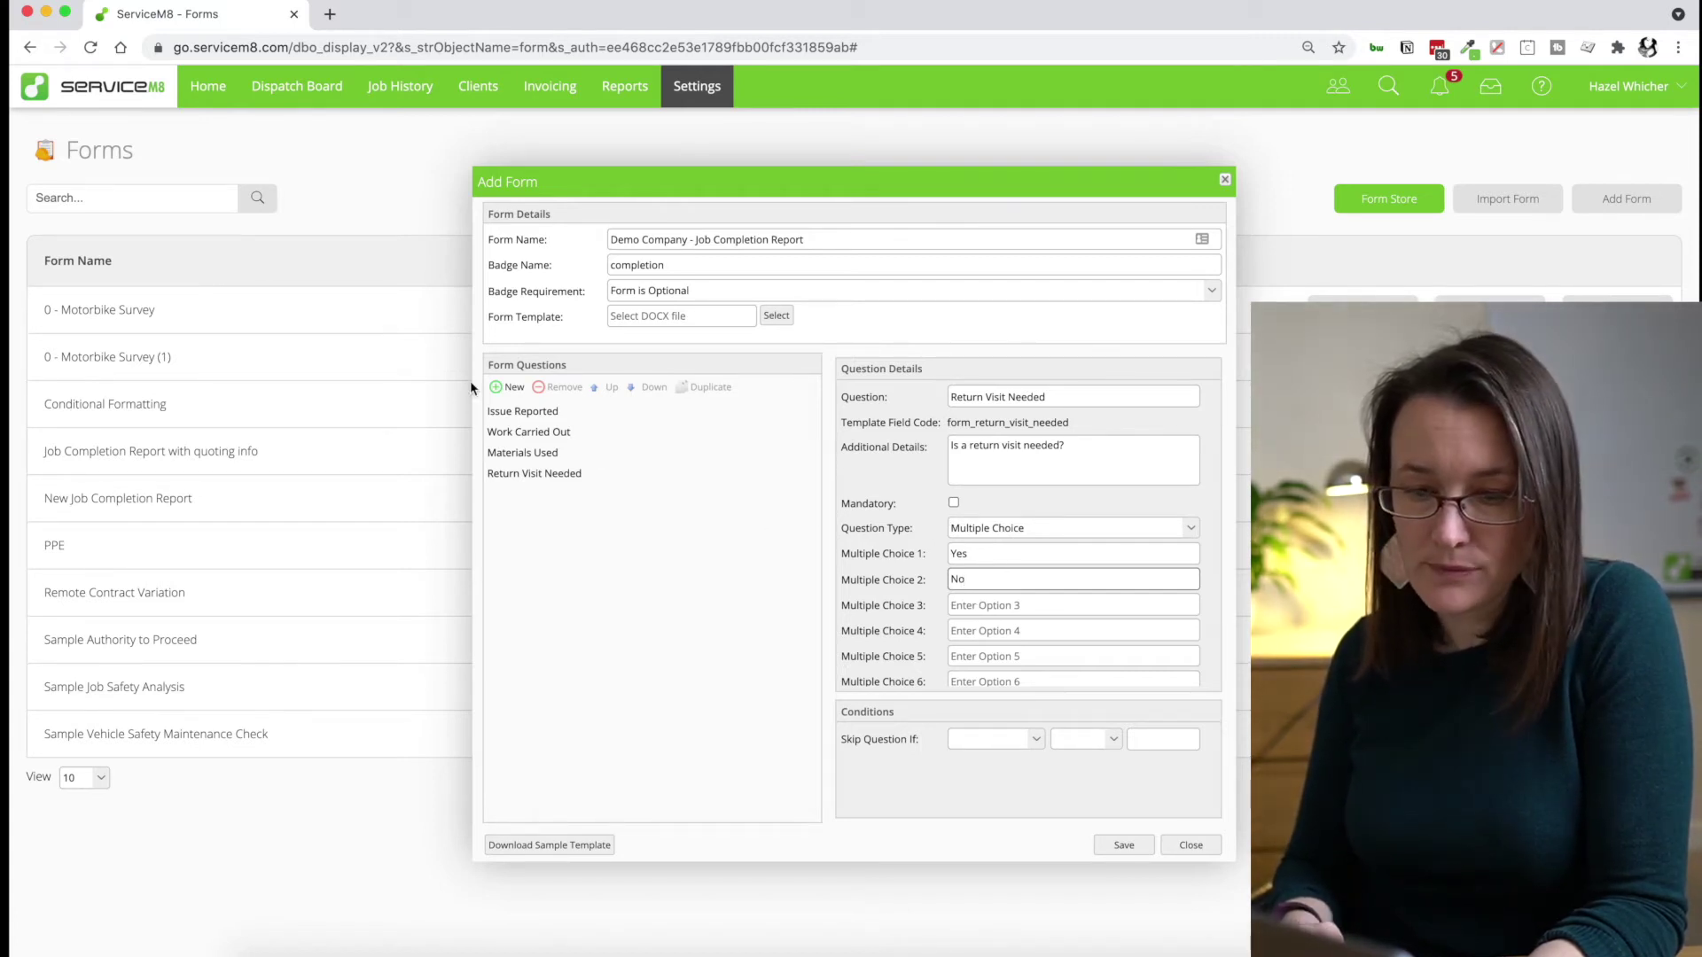
Step: Add 'Job Complete' asking 'Is the job complete and ready to be invoiced?' as Multiple Choice Yes/No
left_click(510, 390)
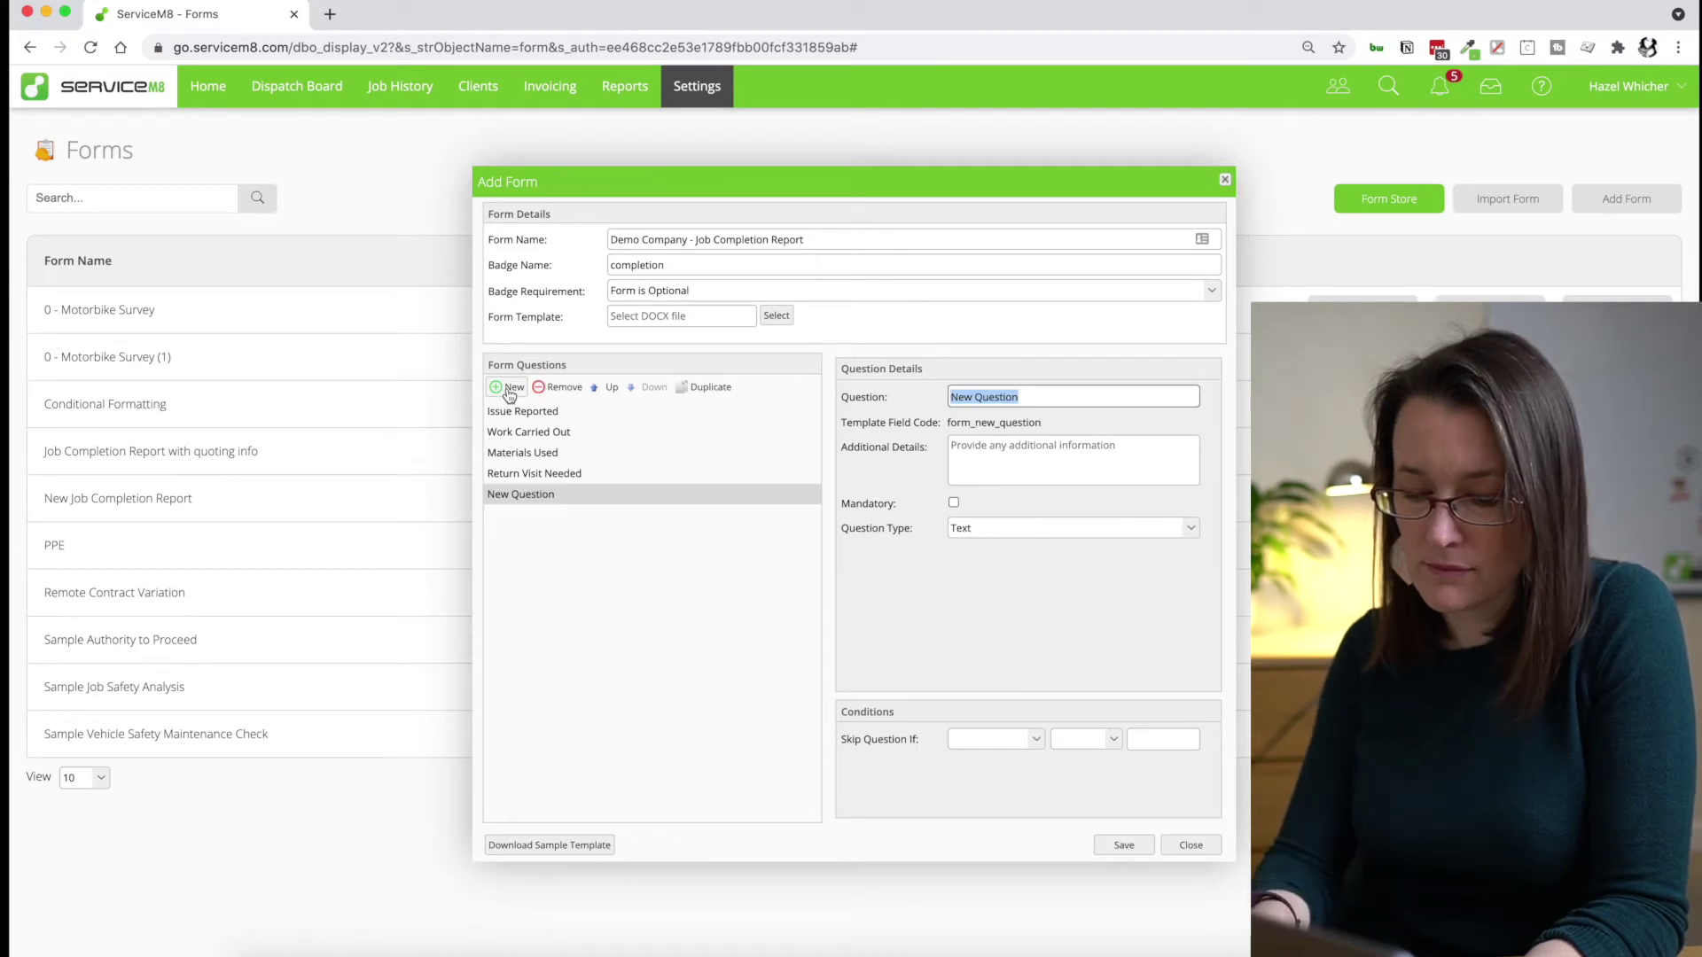
type("Job Complete")
left_click(961, 465)
type("Is the j")
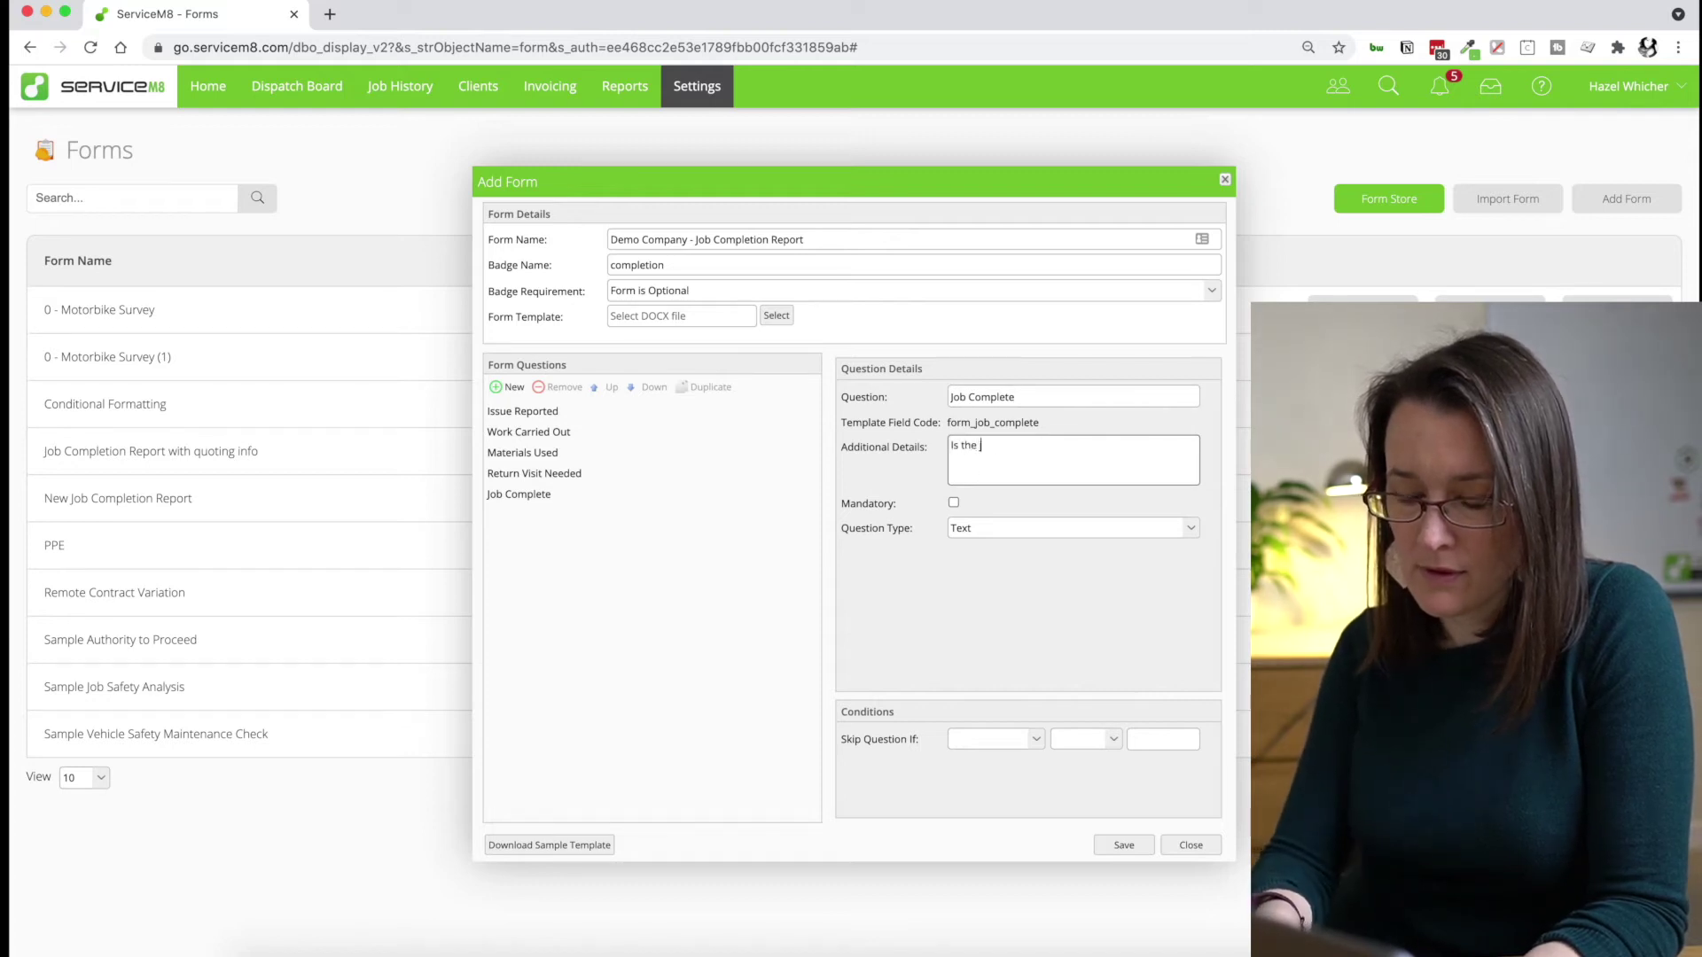
type("ob complete and ")
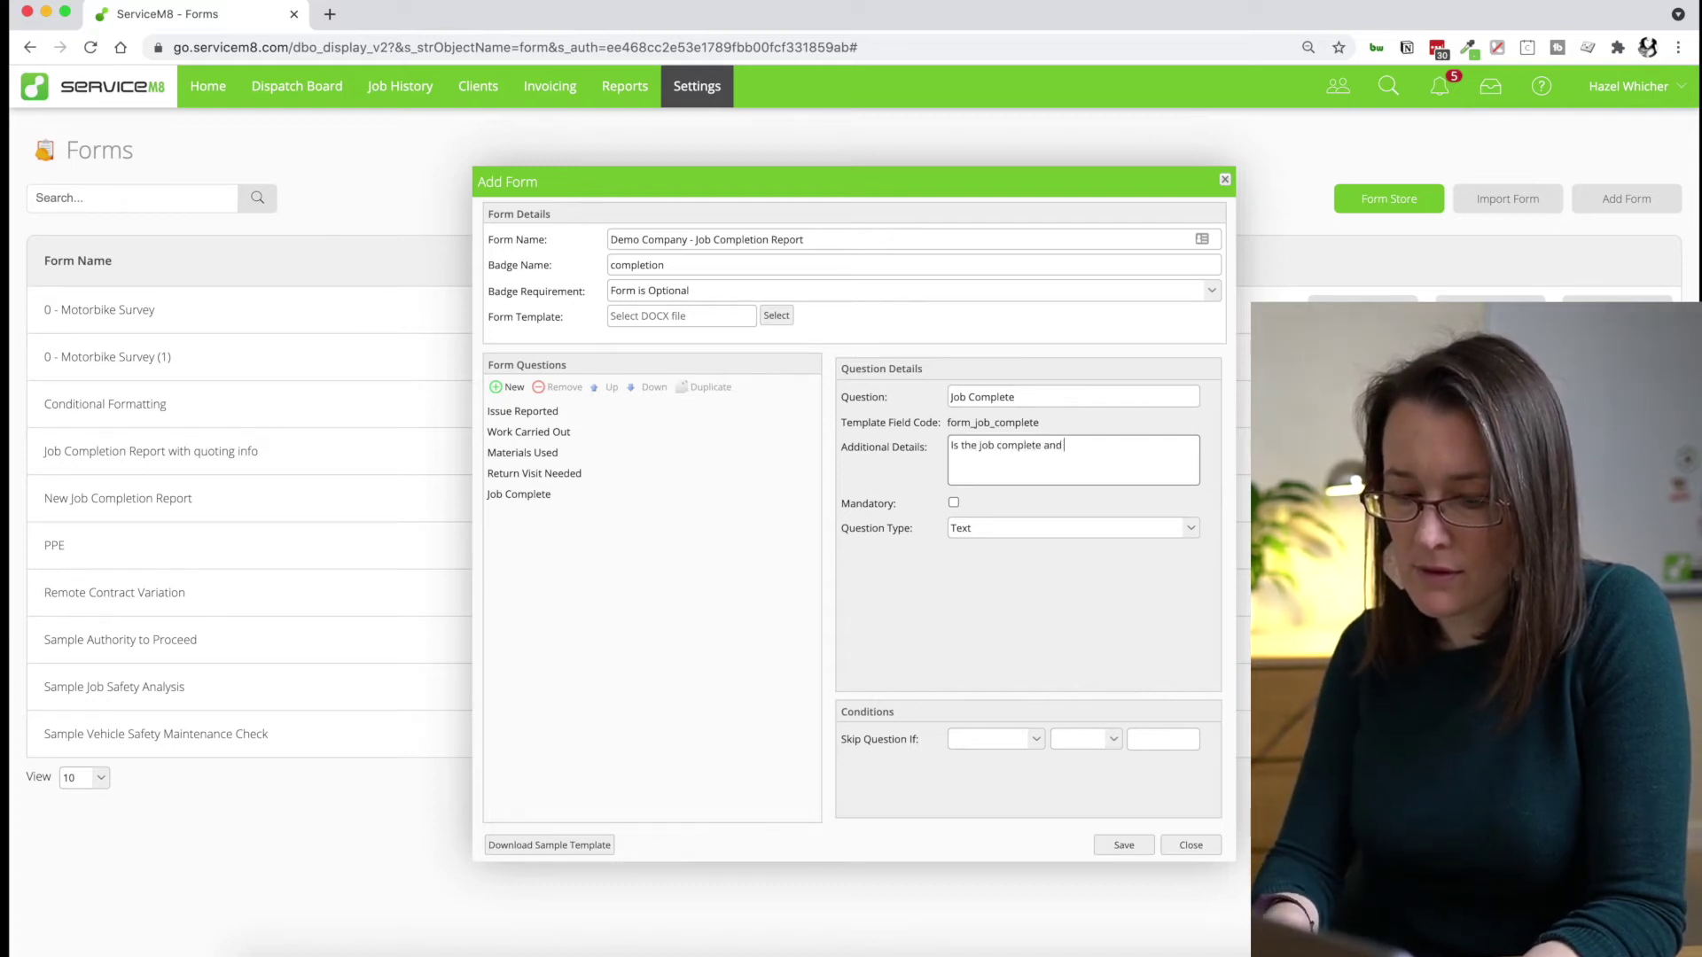
type("ready to be invoiced")
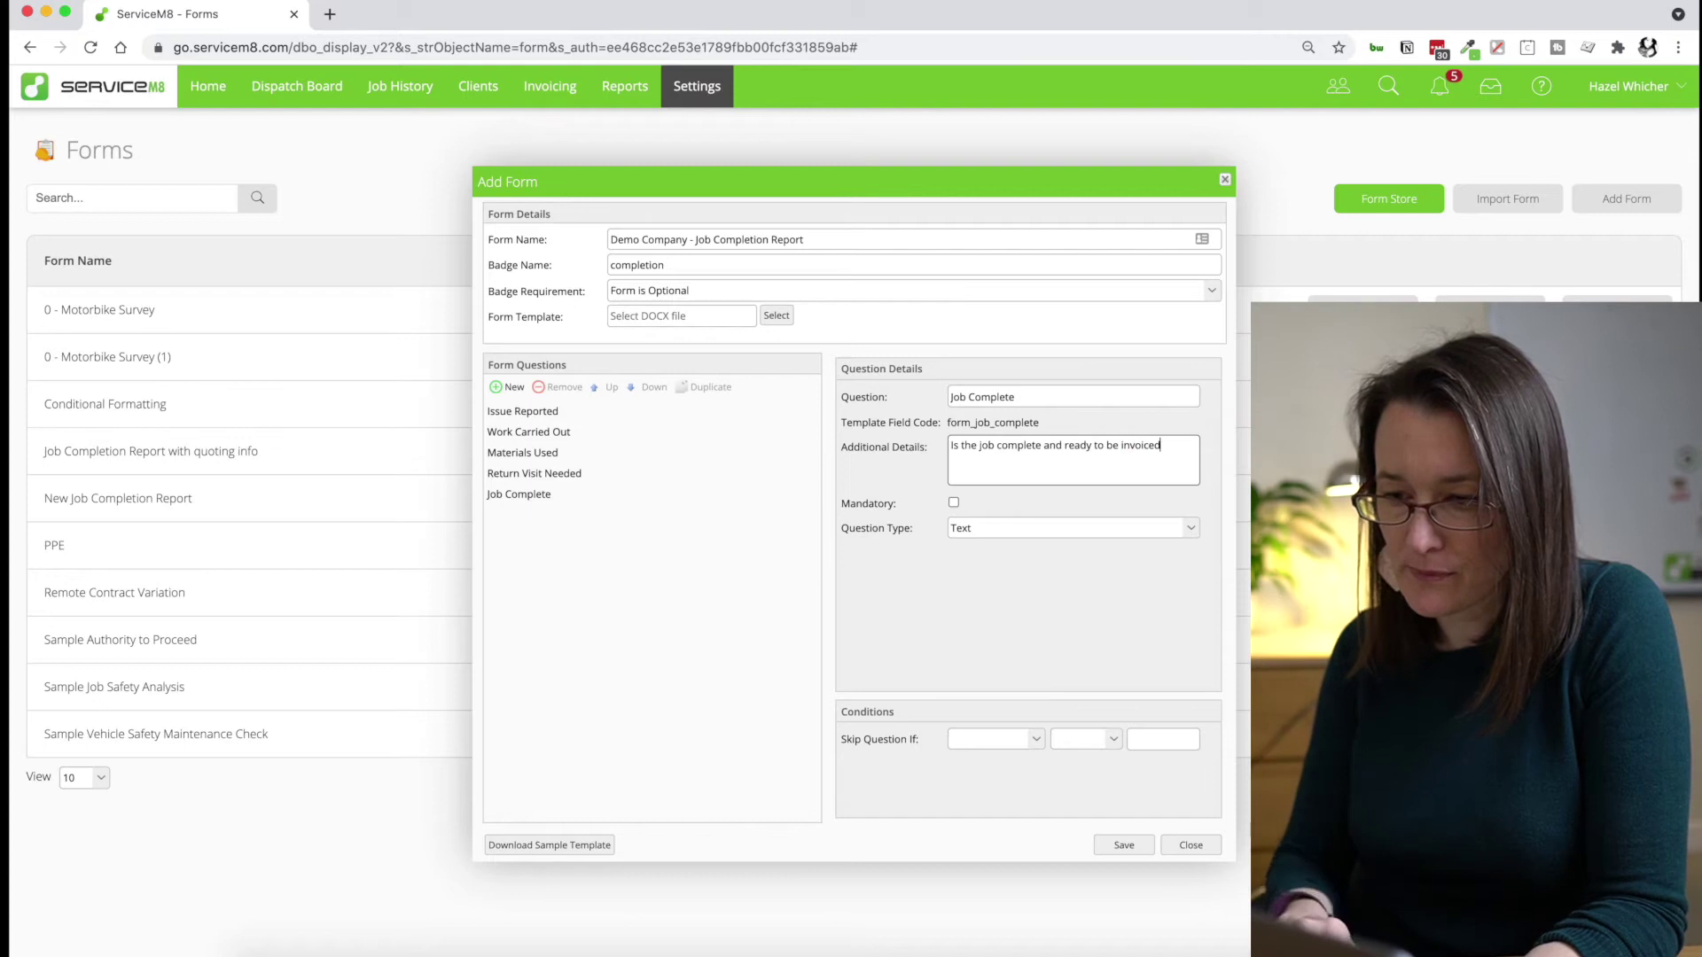
key("Tab")
key("Tab")
key("m")
key("Tab")
type("Yes")
left_click(969, 580)
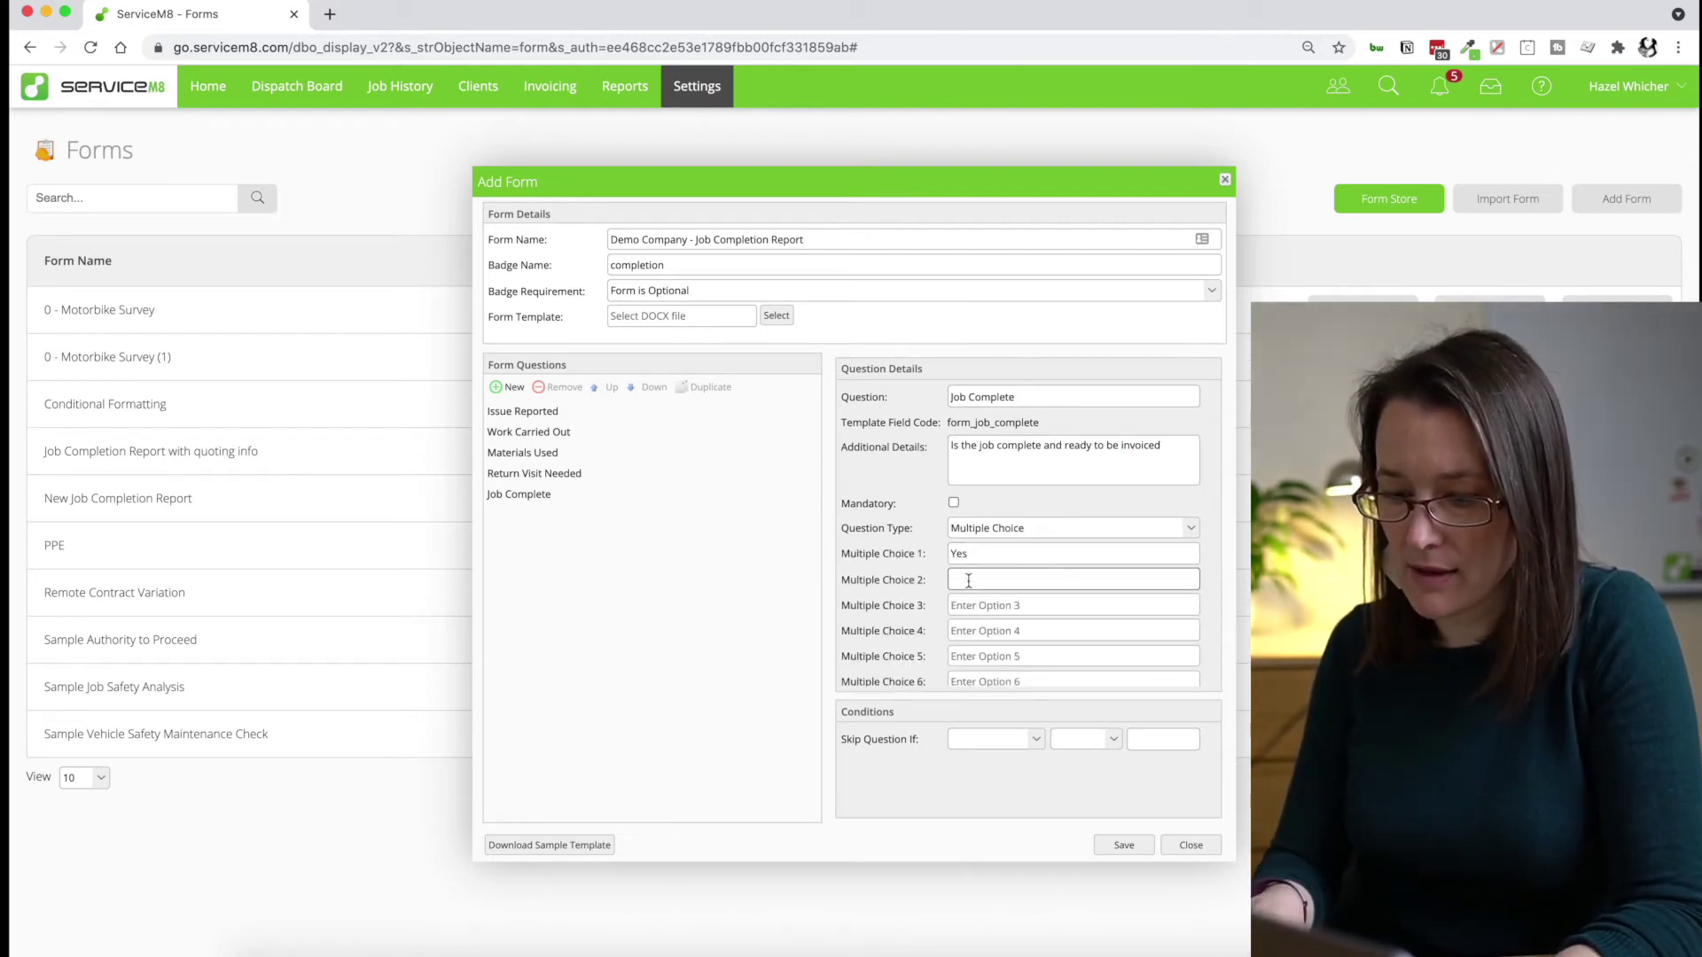
left_click(1180, 447)
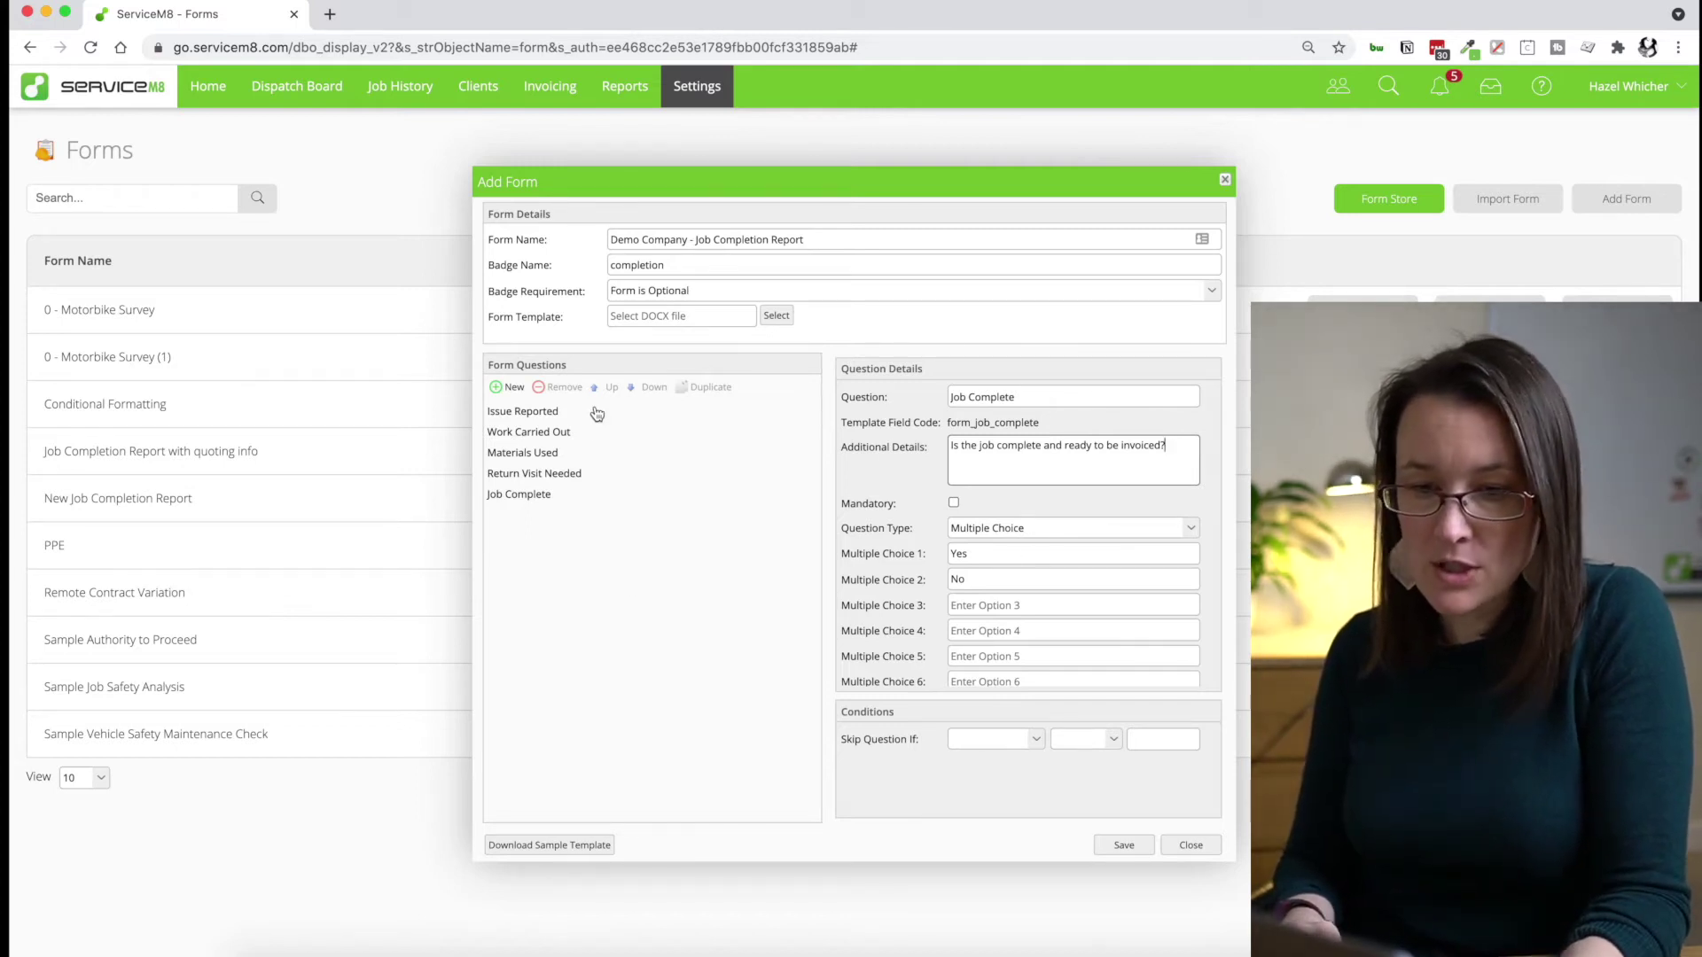
Step: Save the form and reopen it from the Forms list
left_click(1118, 848)
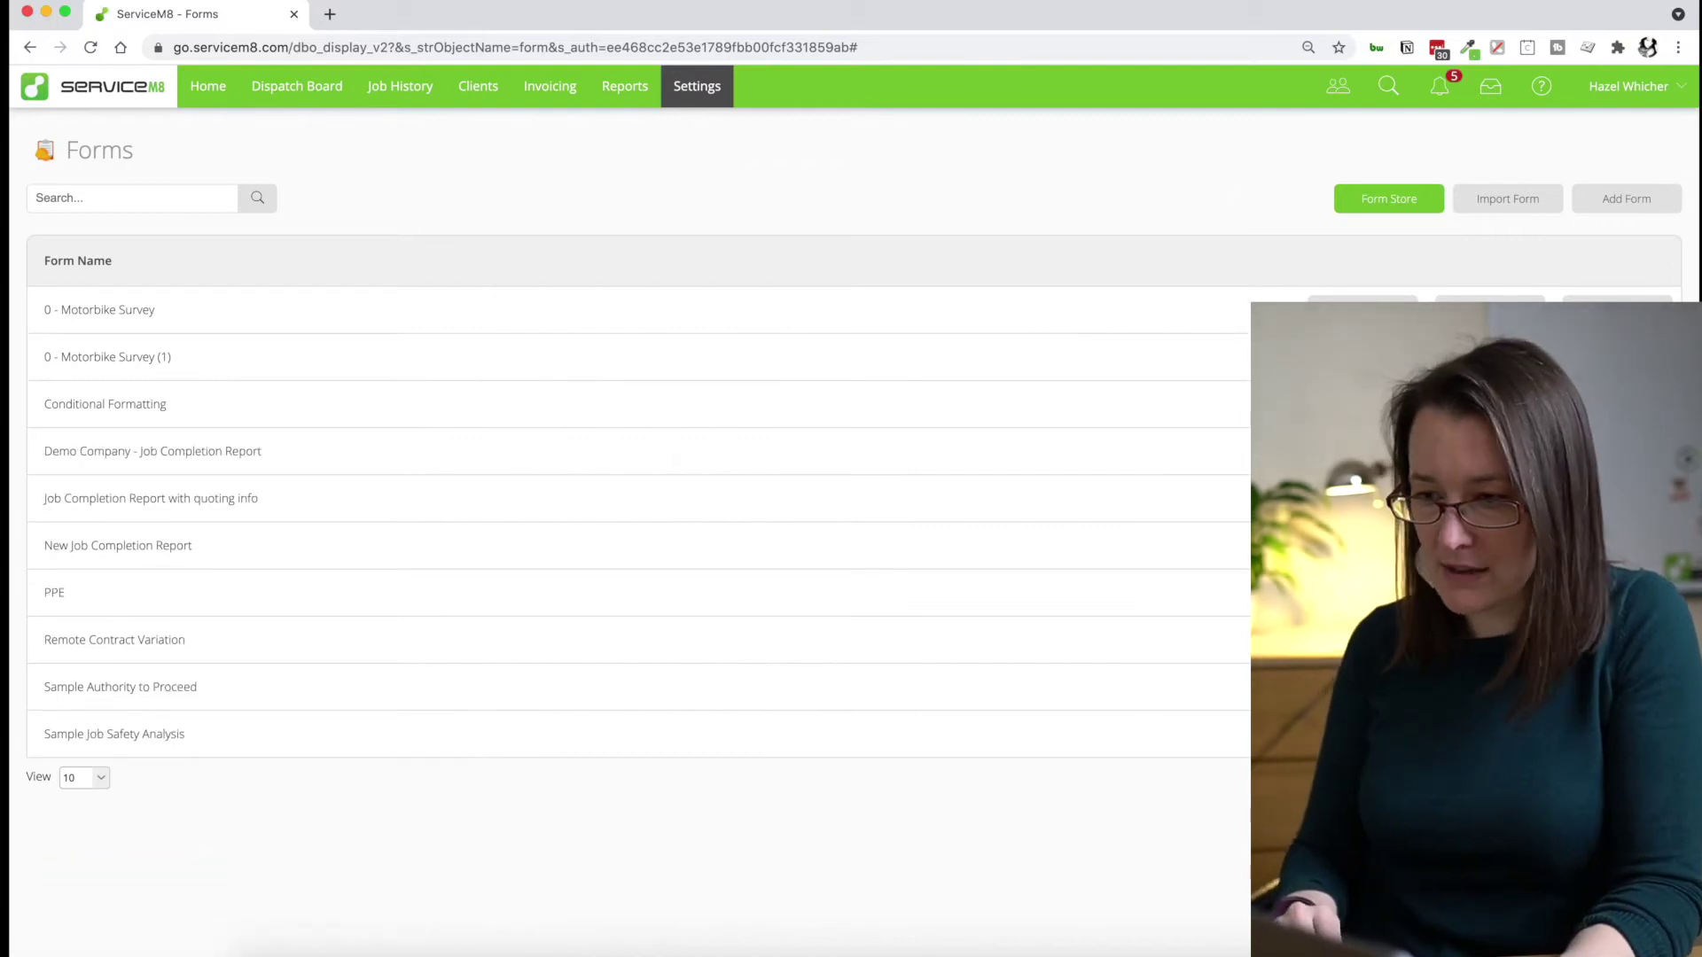
left_click(975, 451)
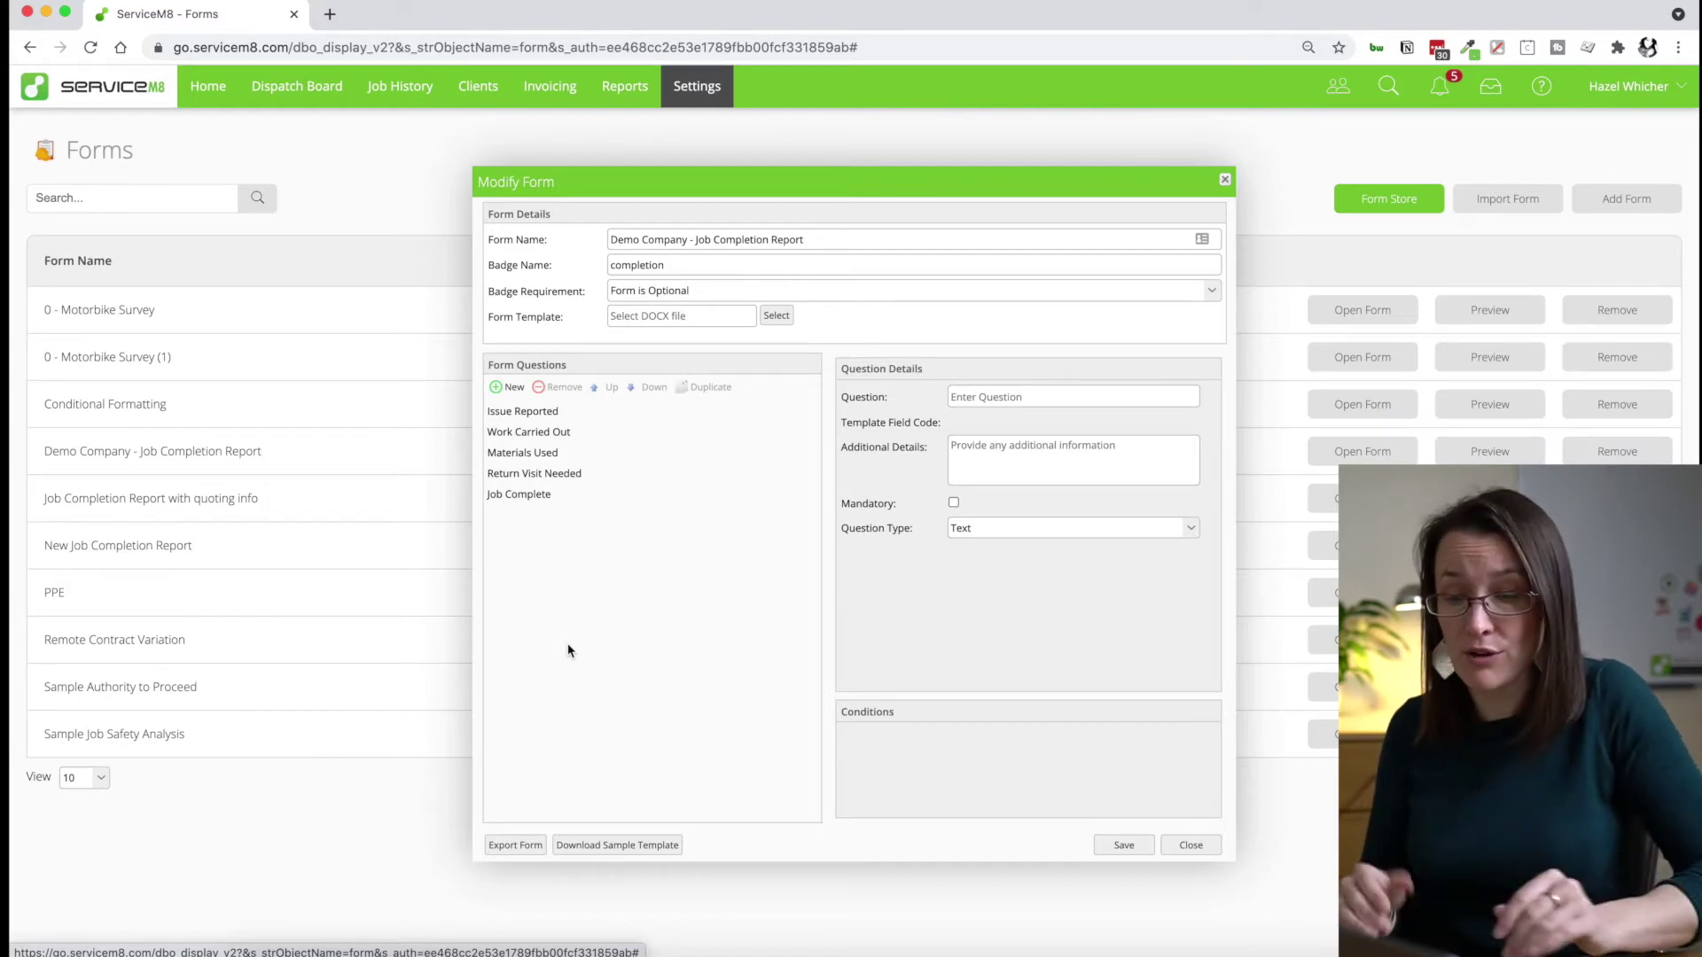
Step: Download and open the sample Word template, placing Word on the left and Chrome on the right
left_click(621, 845)
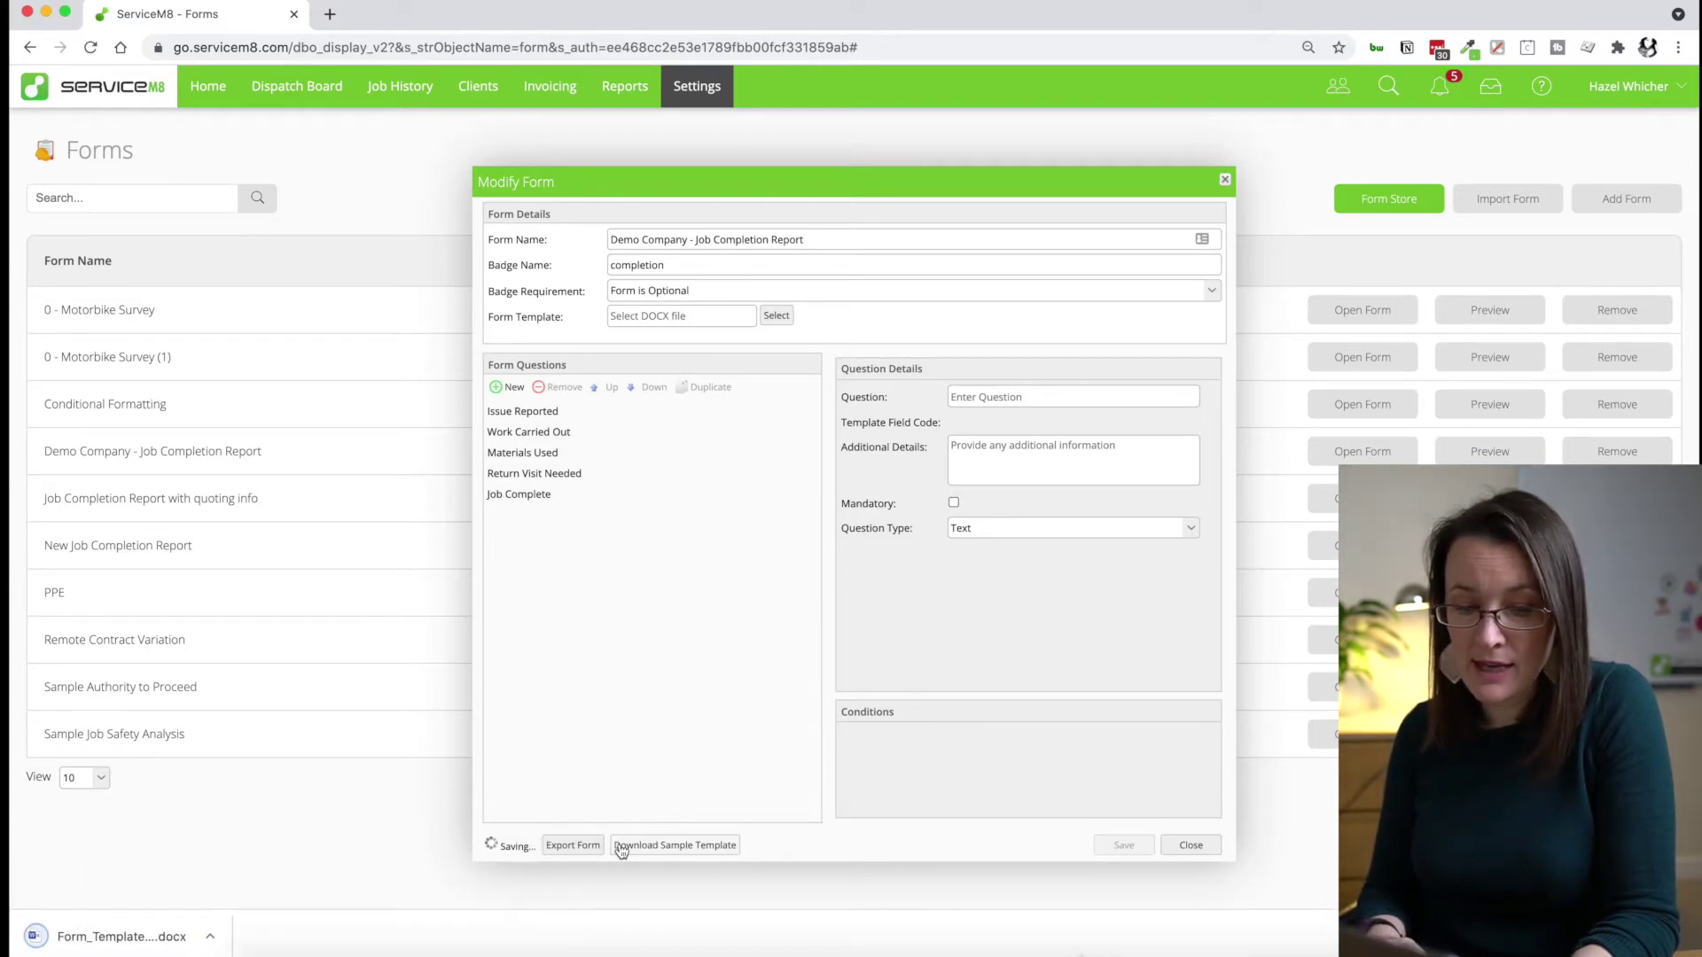
left_click(177, 936)
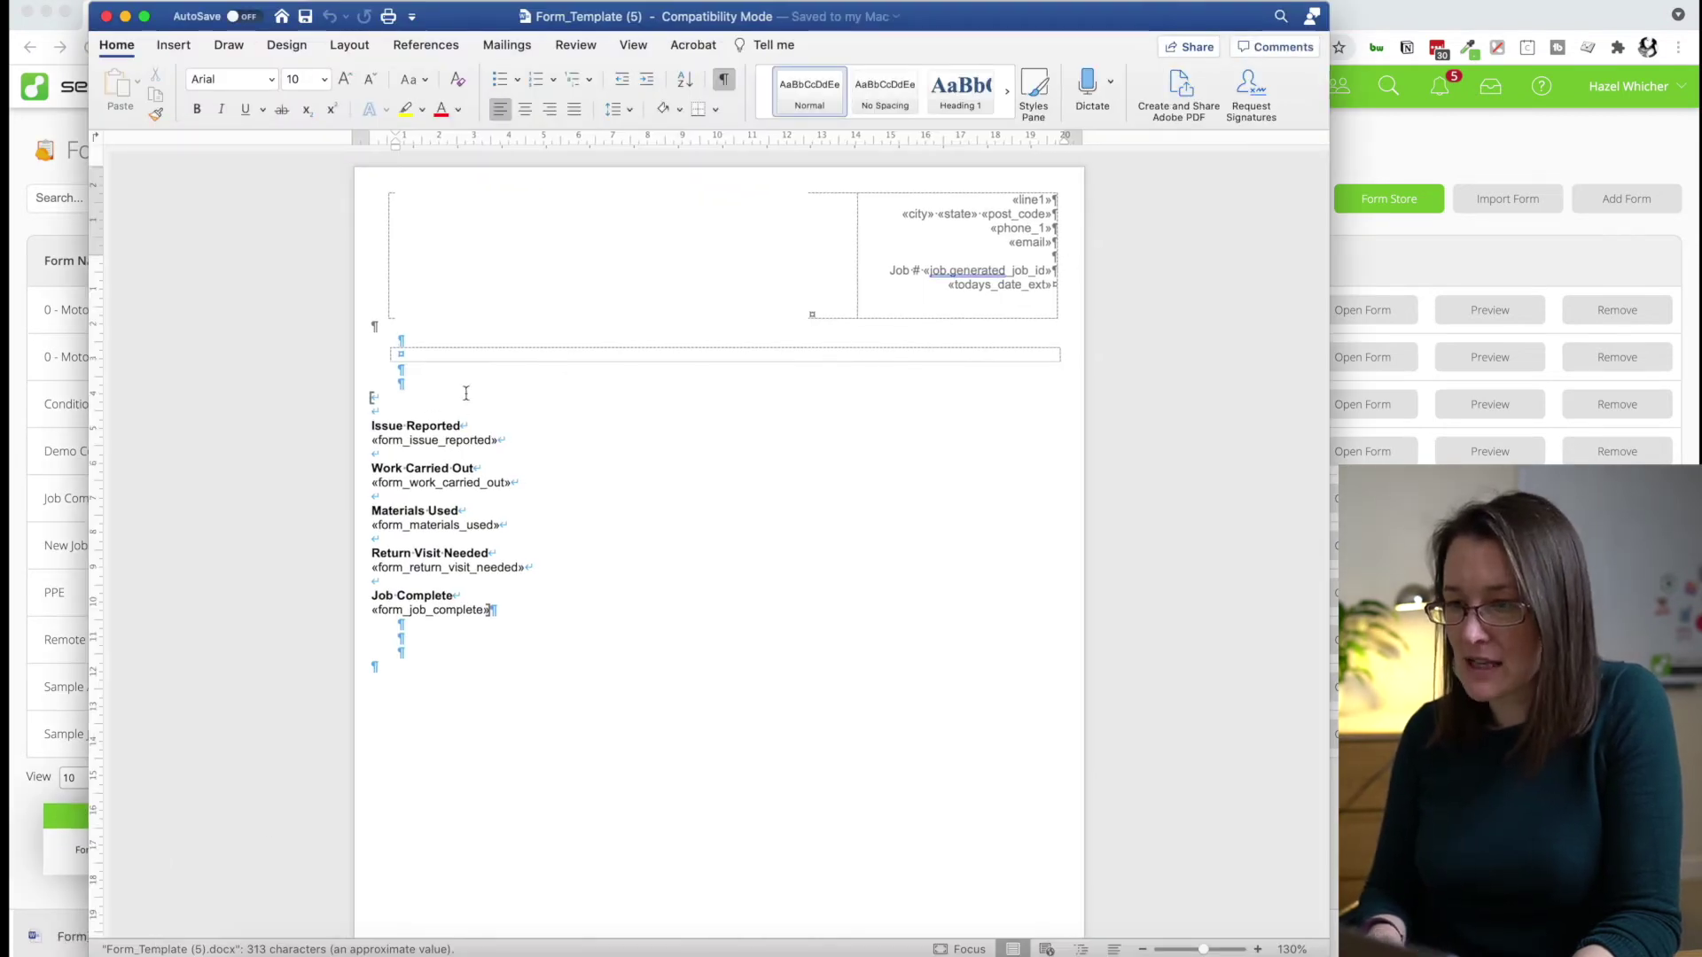
key("ctrl+alt+Left")
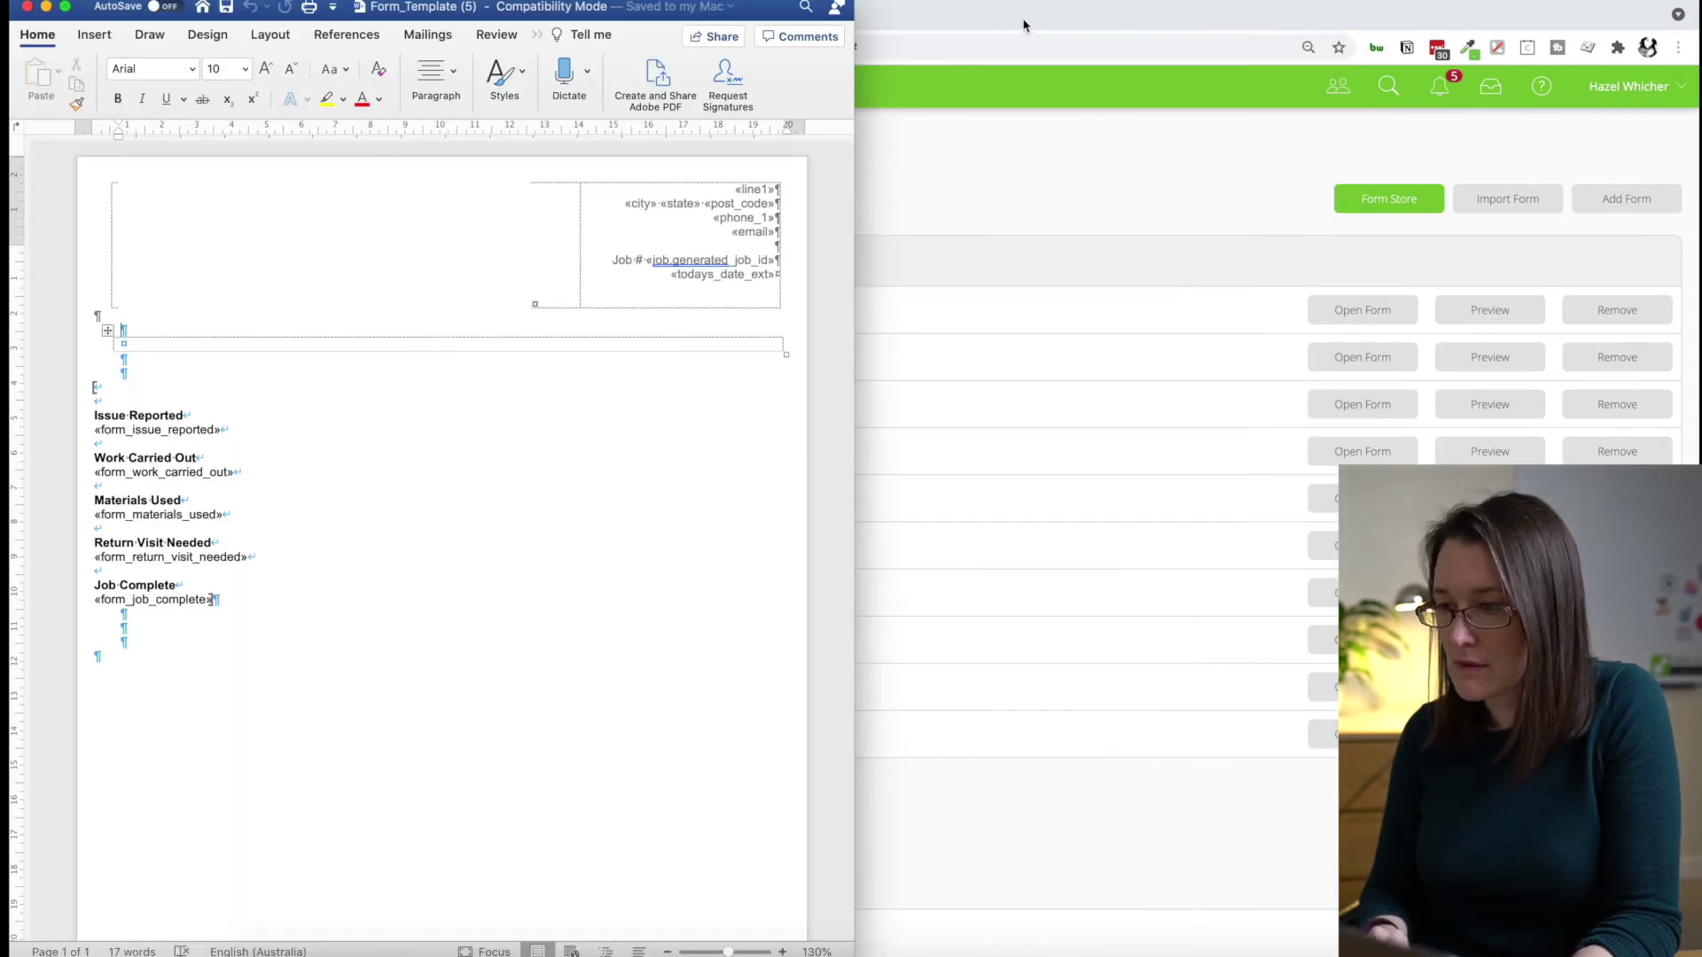
left_click(1022, 25)
key("ctrl+alt+Right")
Step: Reopen the form and compare Issue Reported with the template's form_issue_reported merge field
left_click(1378, 454)
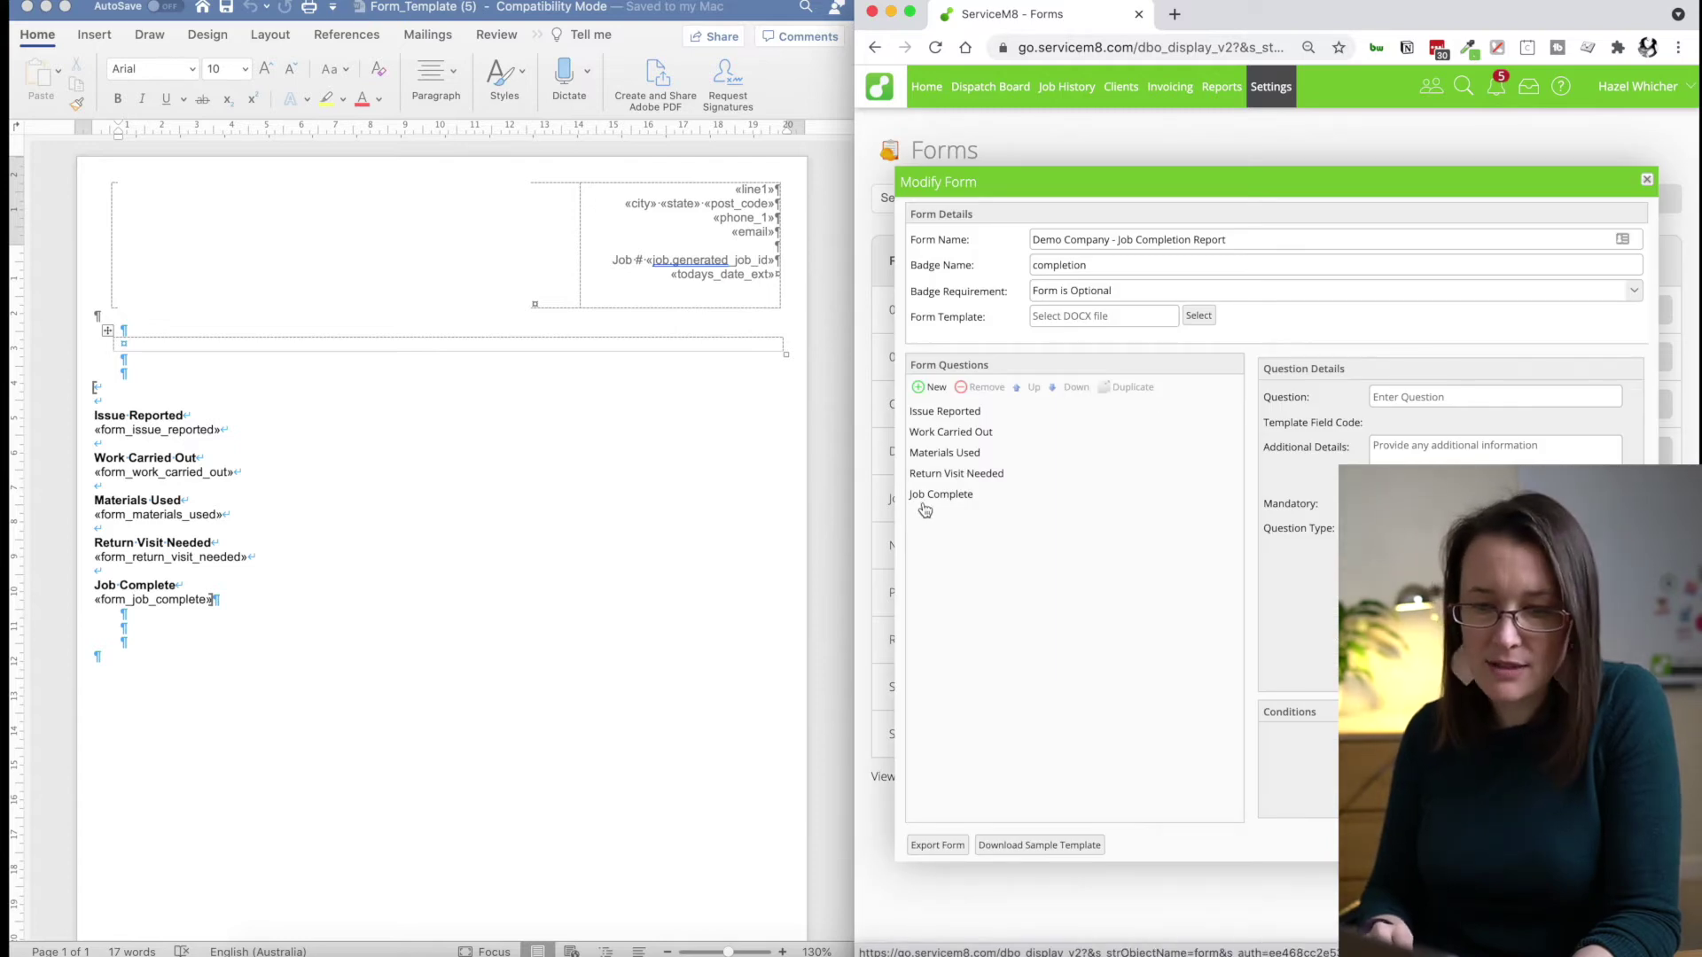
left_click(942, 413)
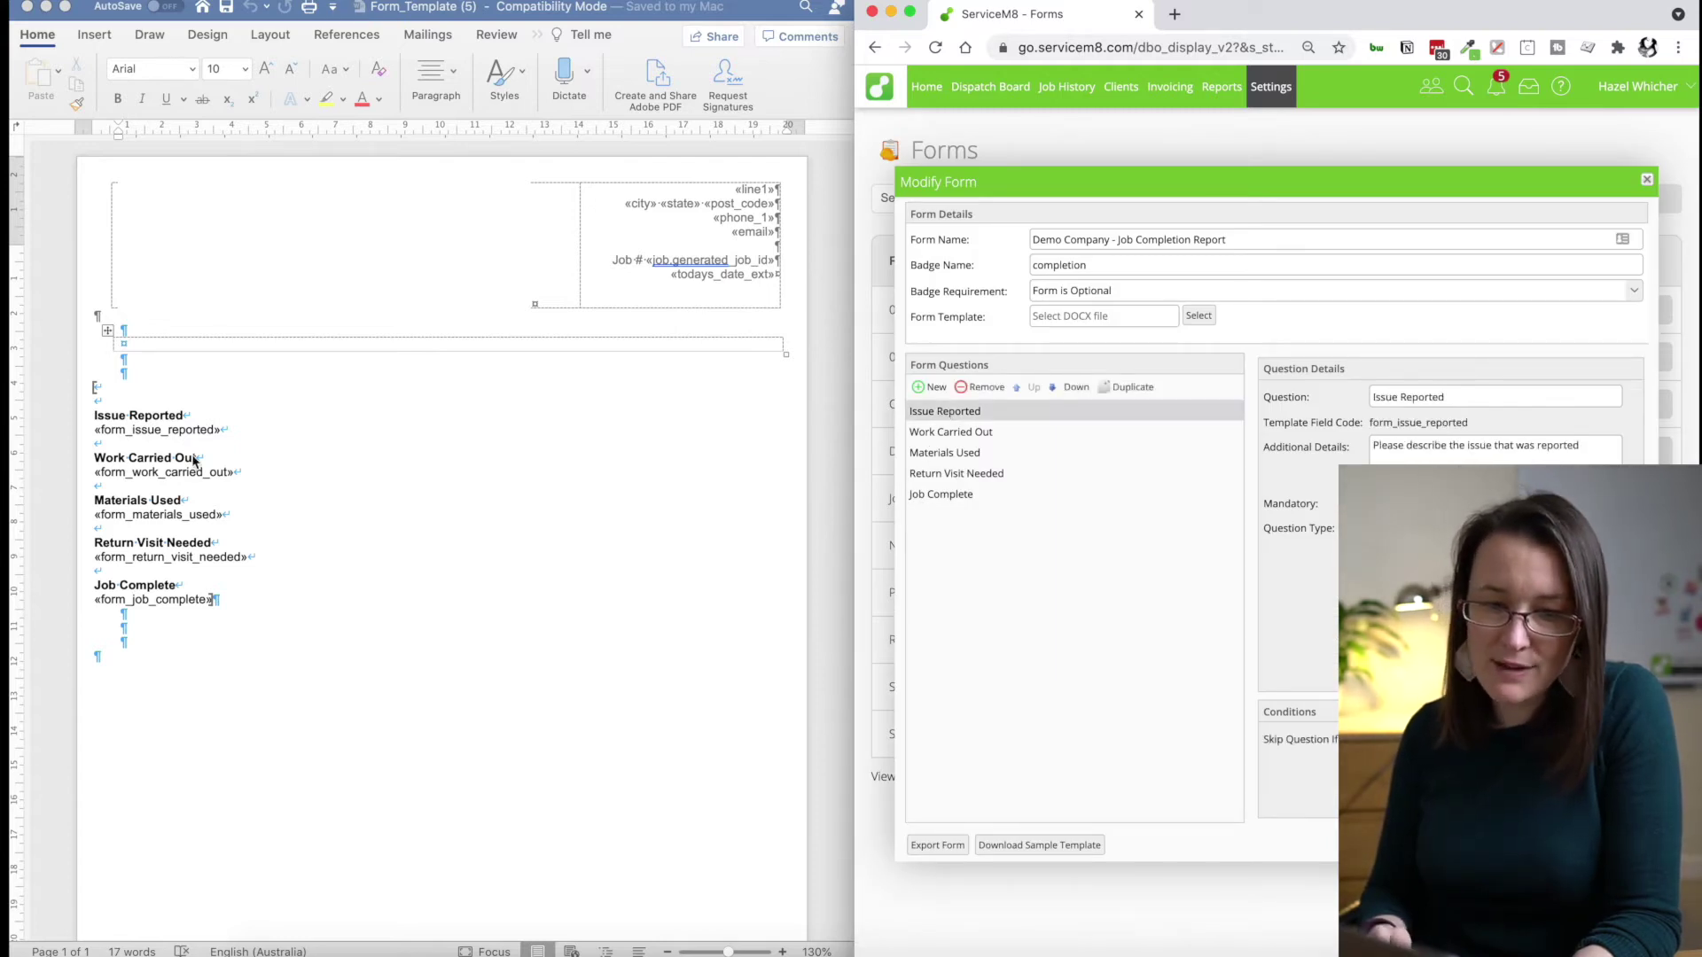
left_click(221, 430)
left_click_drag(237, 432, 99, 433)
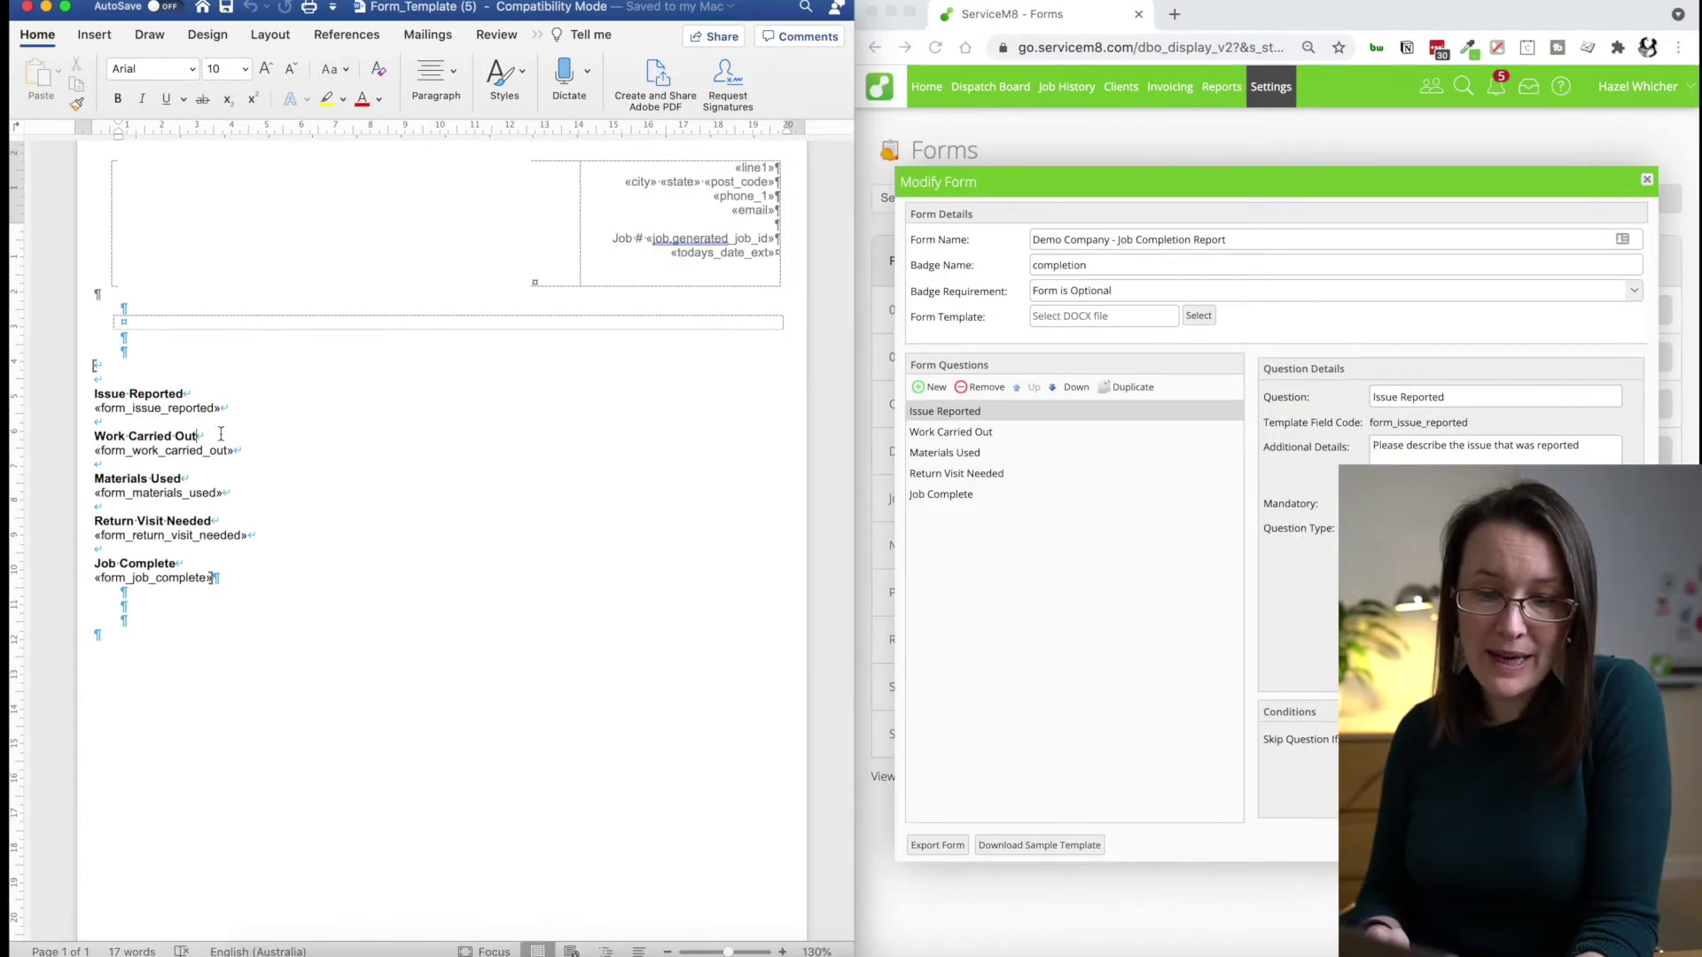
double_click(143, 407)
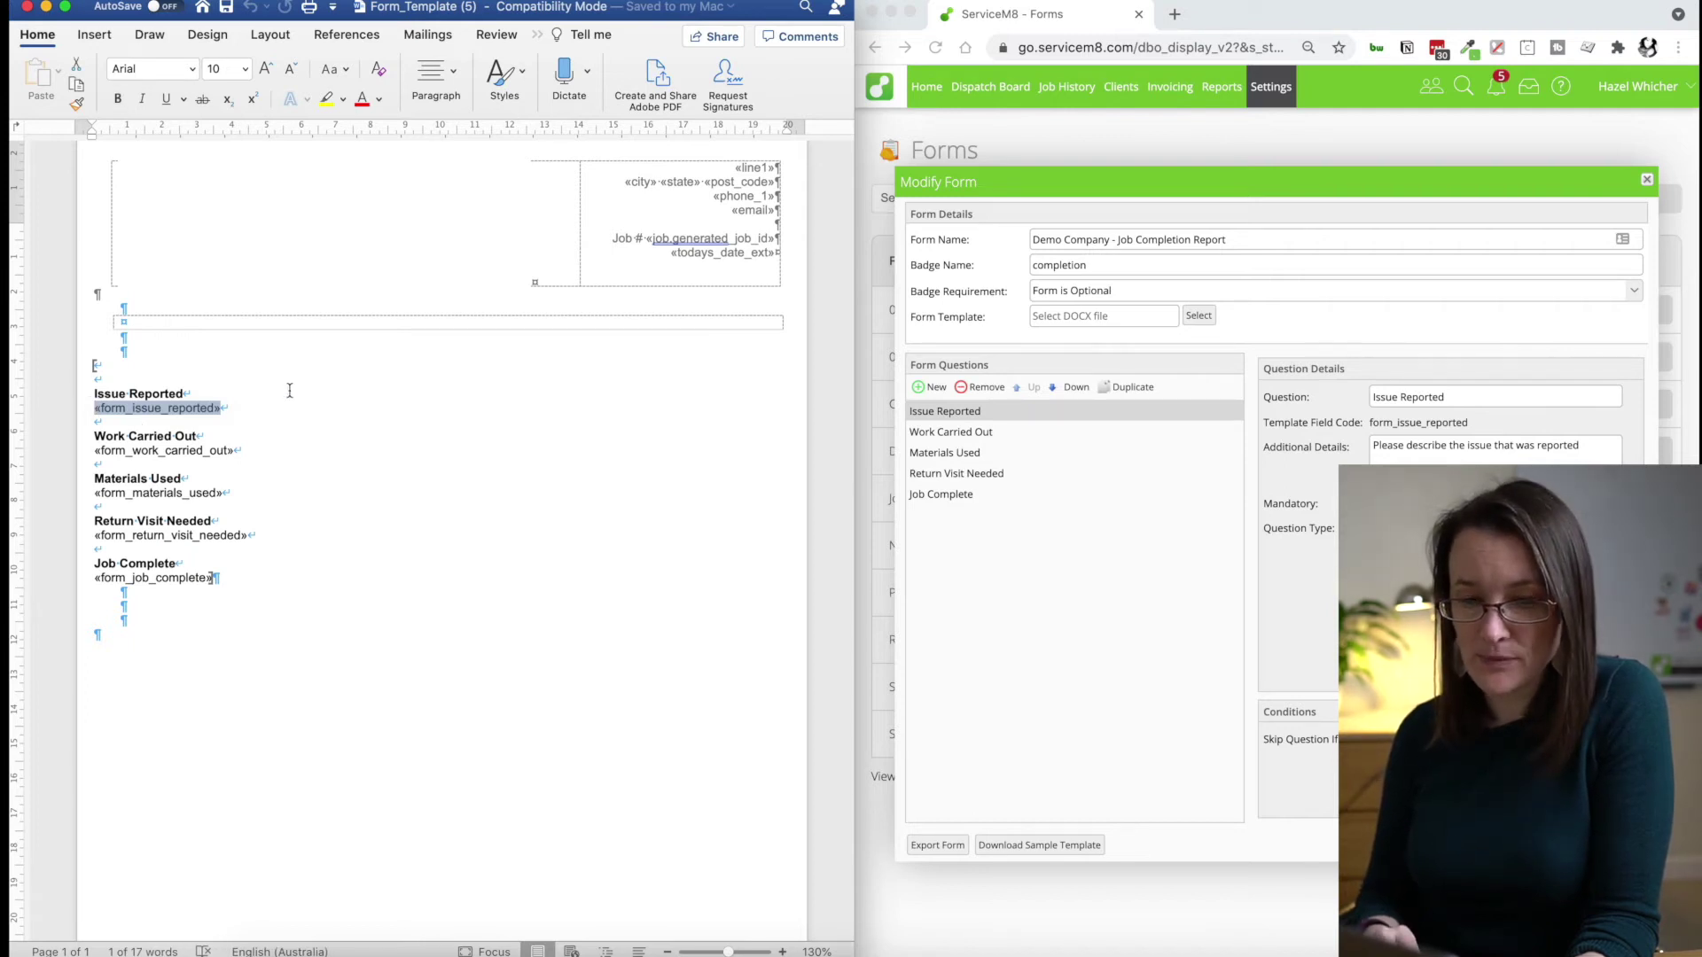
left_click(329, 222)
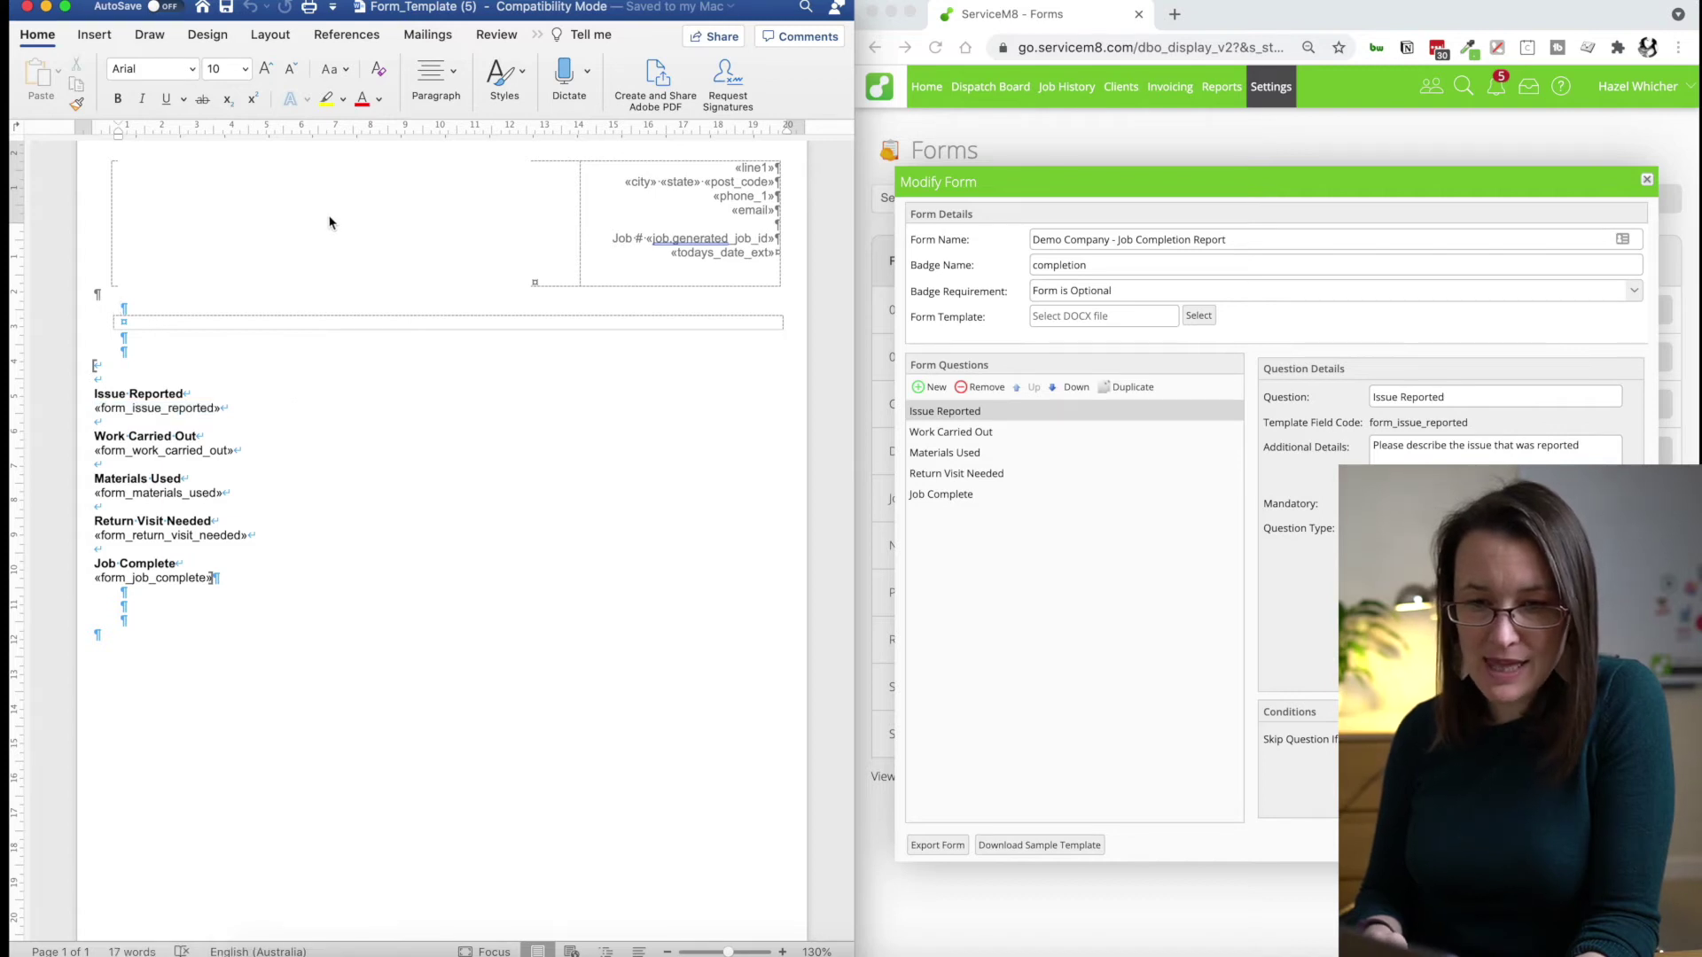
Step: Replace the header picture with the example-company-logo image file
double_click(304, 219)
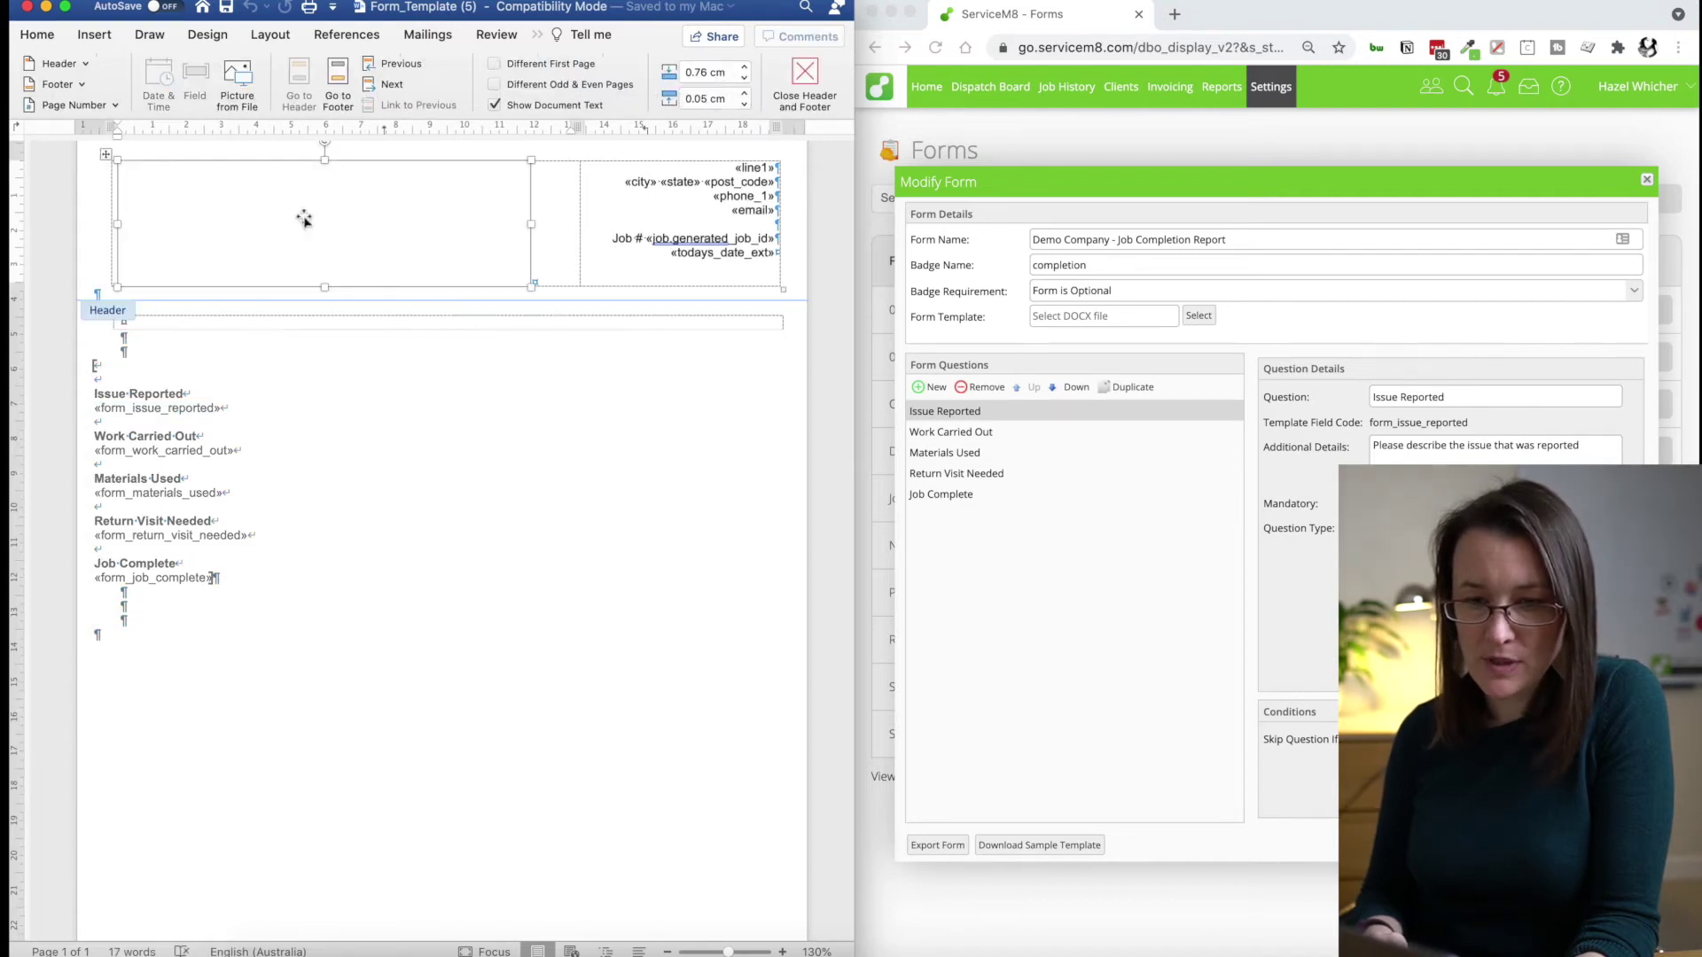
right_click(304, 219)
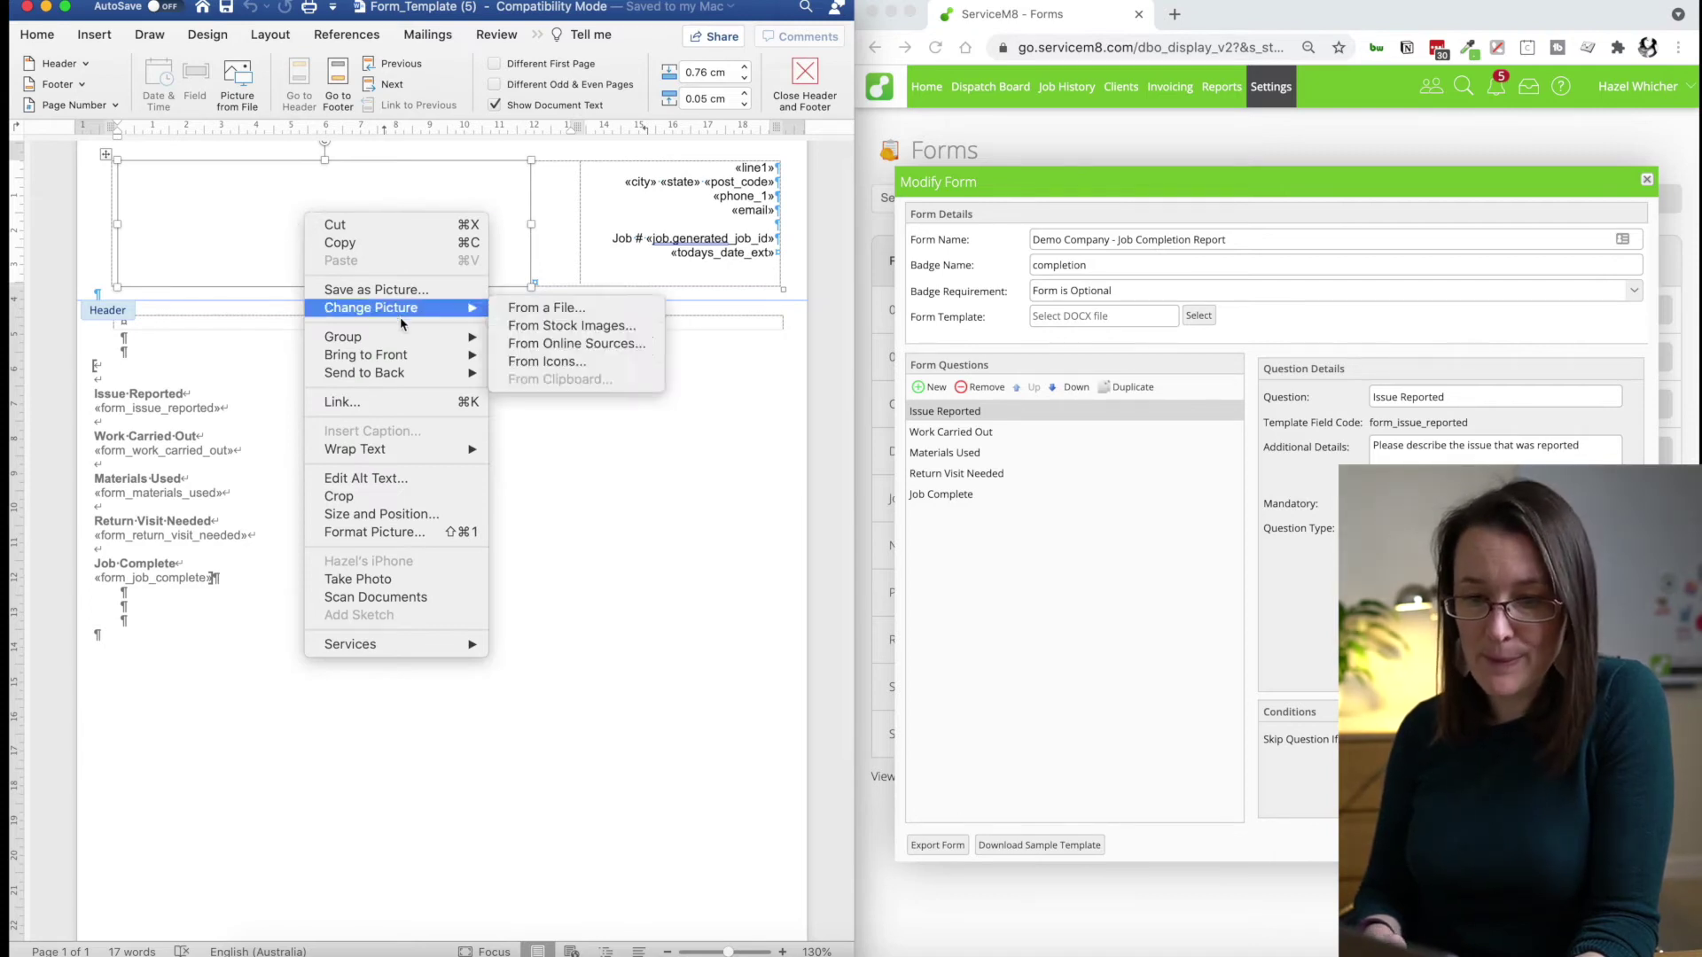
left_click(542, 309)
left_click(567, 424)
scroll(794, 382, "down", 3)
double_click(825, 398)
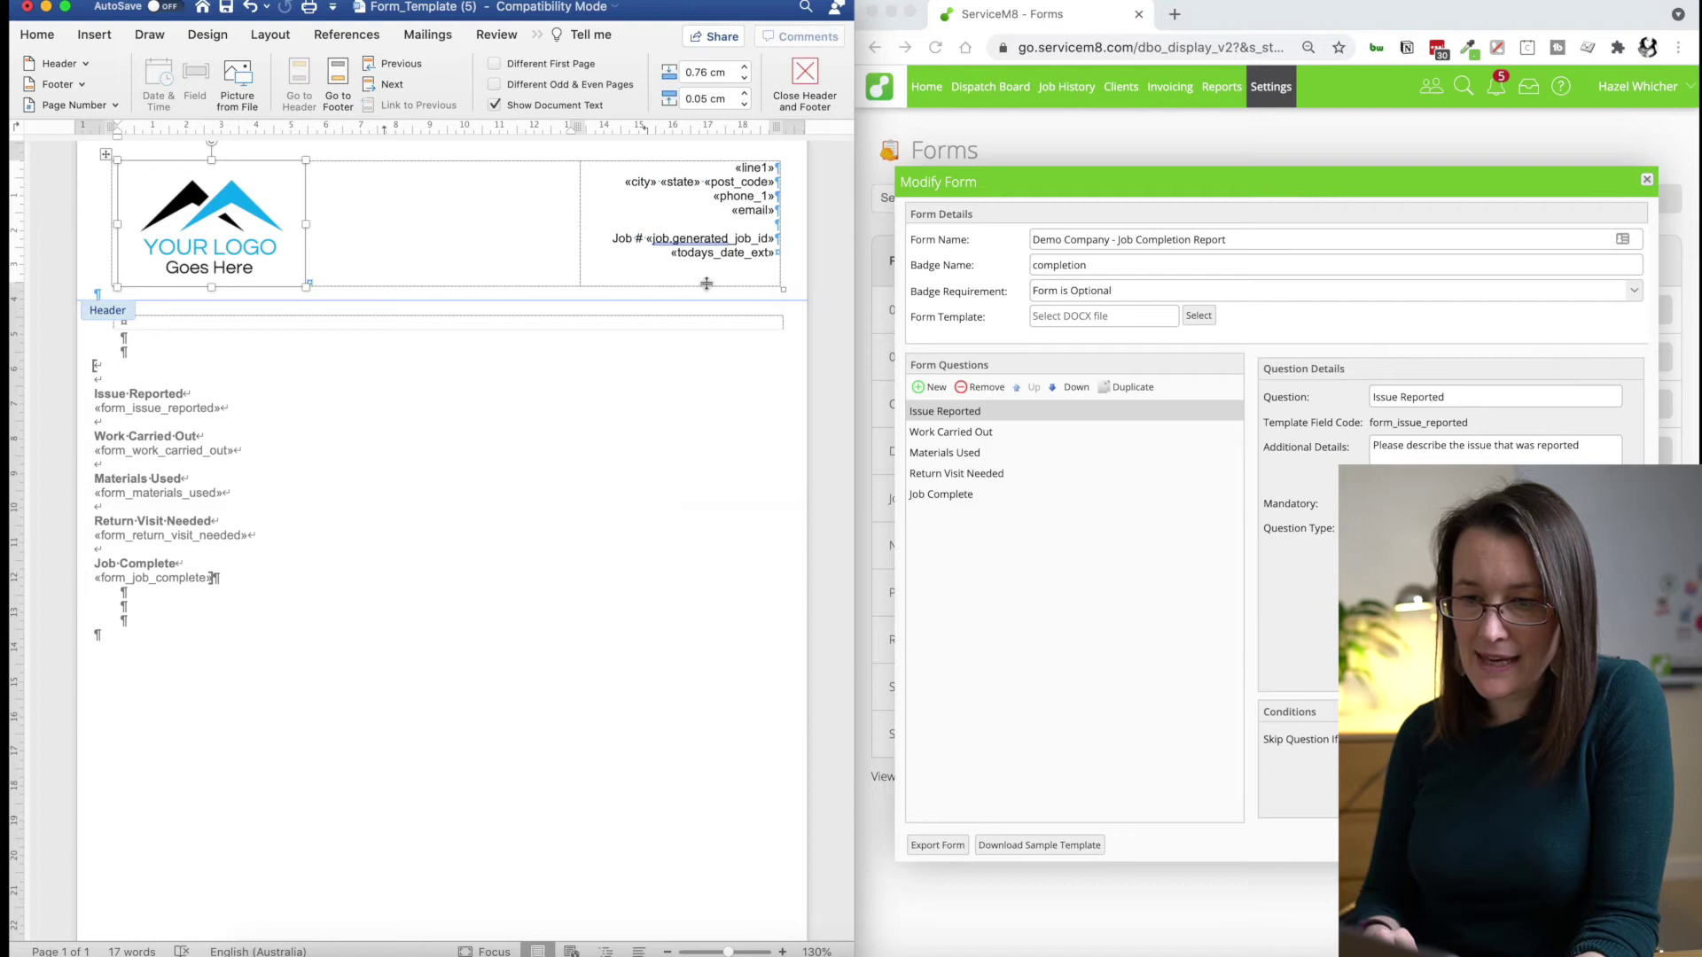
double_click(674, 239)
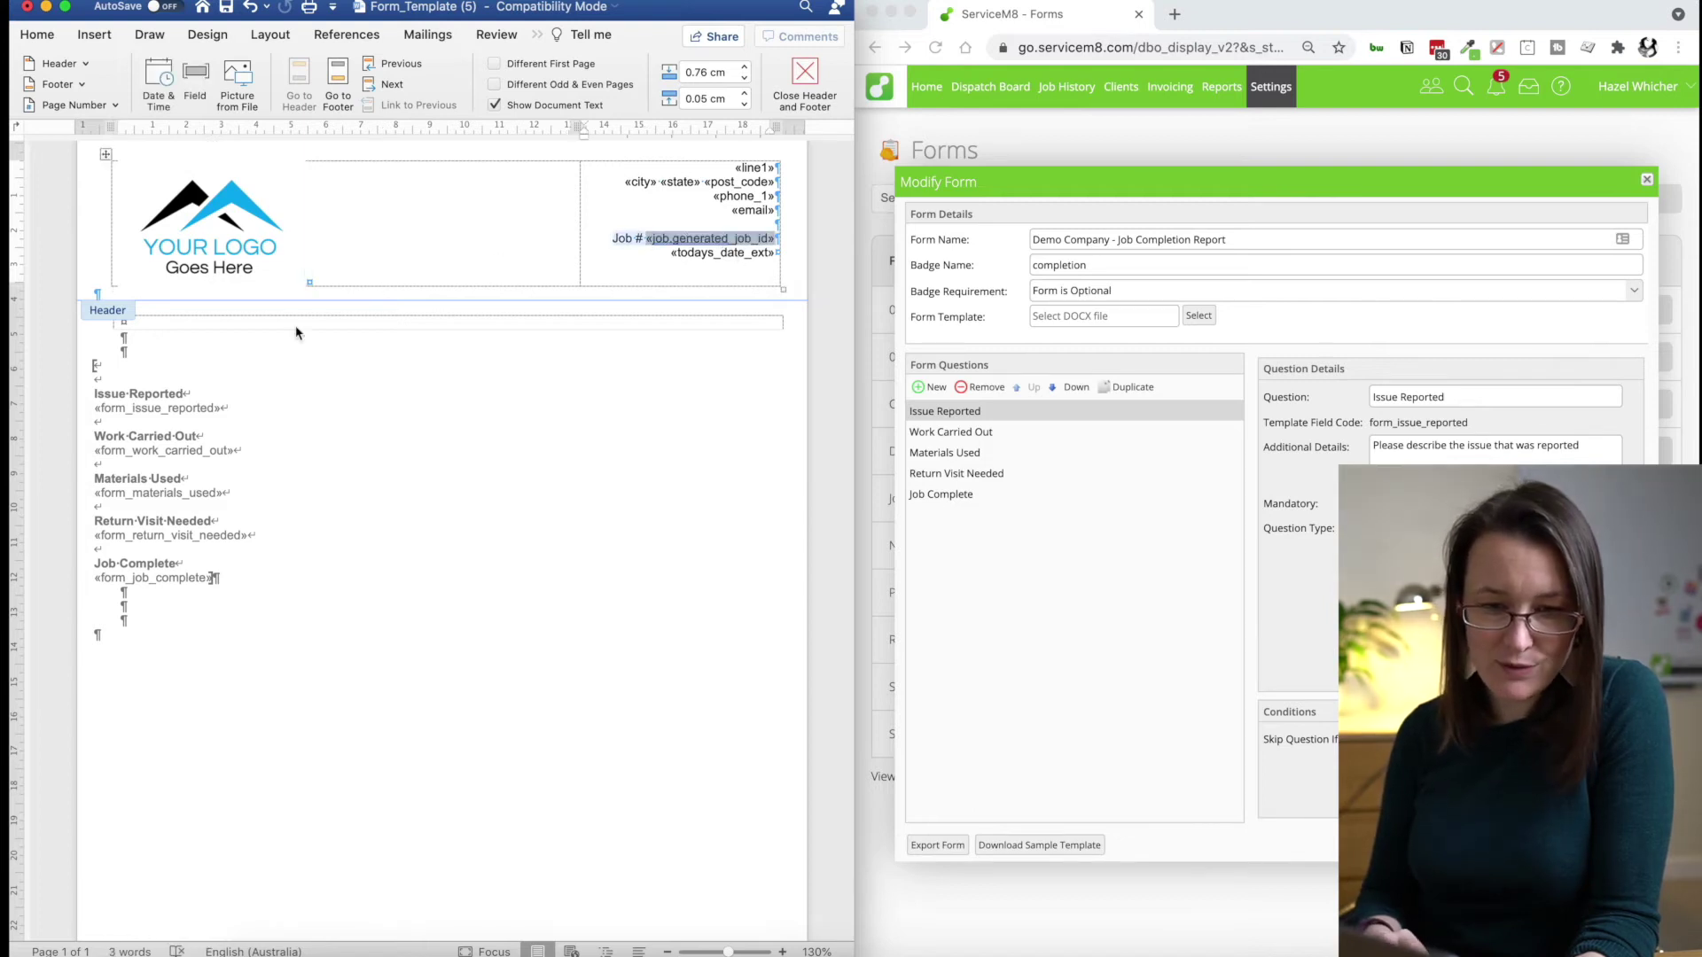
Step: Indent the lines from Issue Reported to «form_job_complete» to line up with the logo
double_click(110, 390)
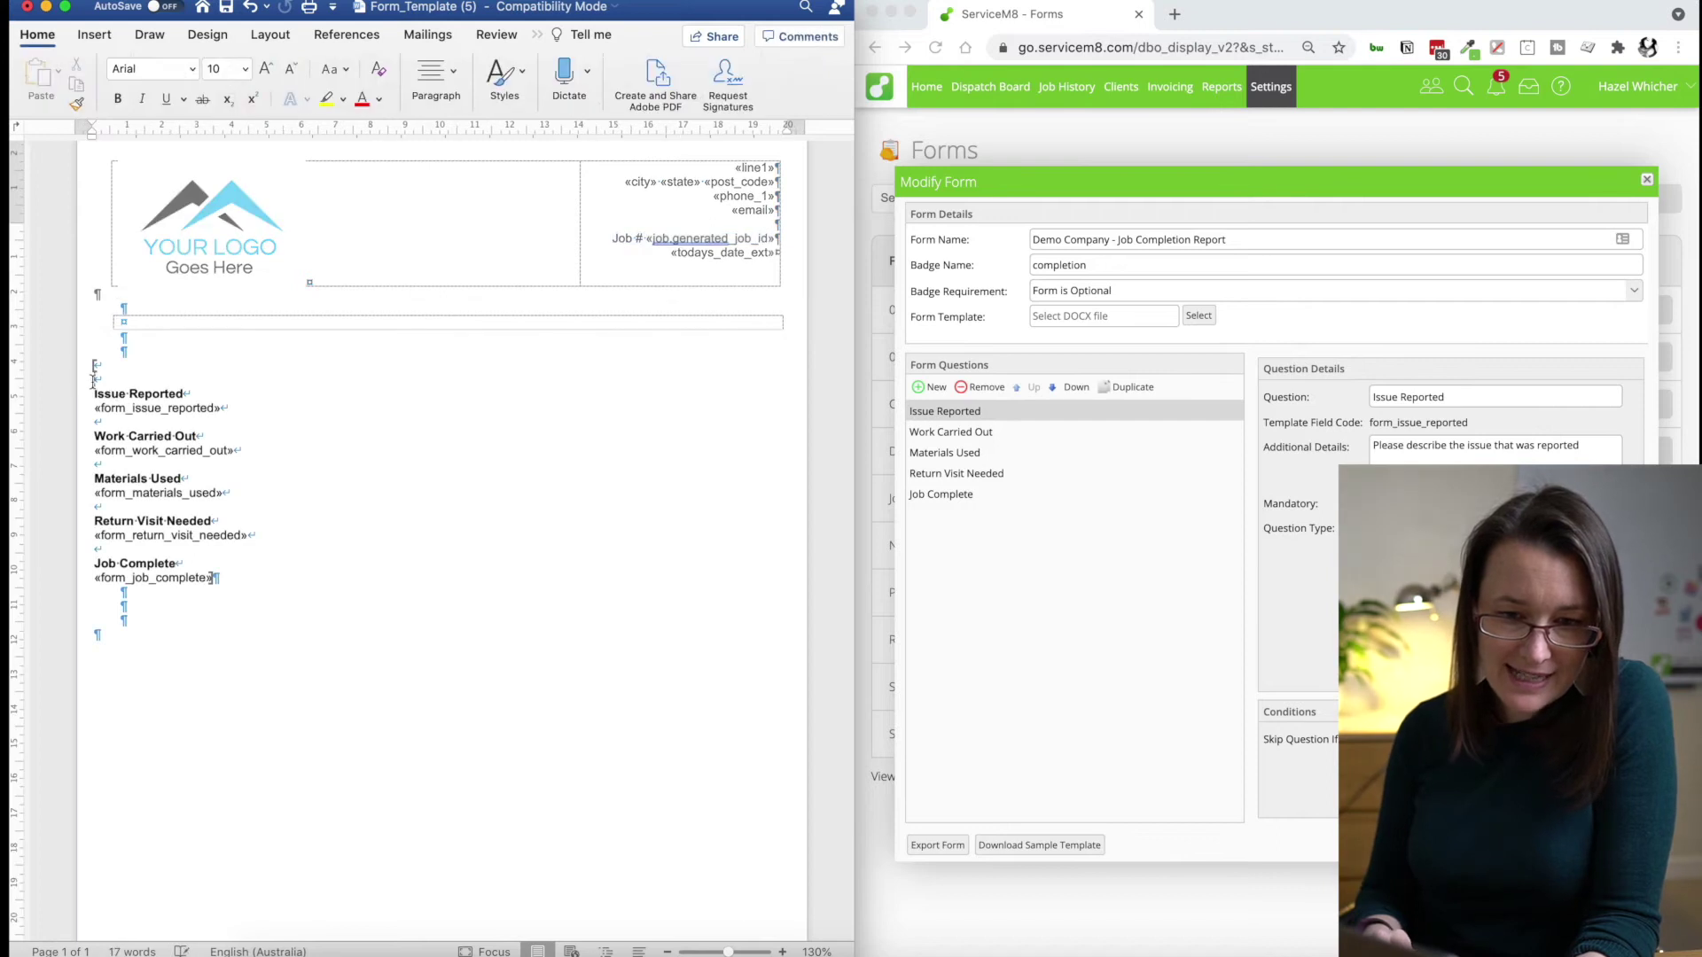
mouse_move(95, 365)
left_mouse_down()
mouse_move(97, 532)
mouse_move(219, 578)
left_mouse_up()
left_click_drag(95, 138, 114, 140)
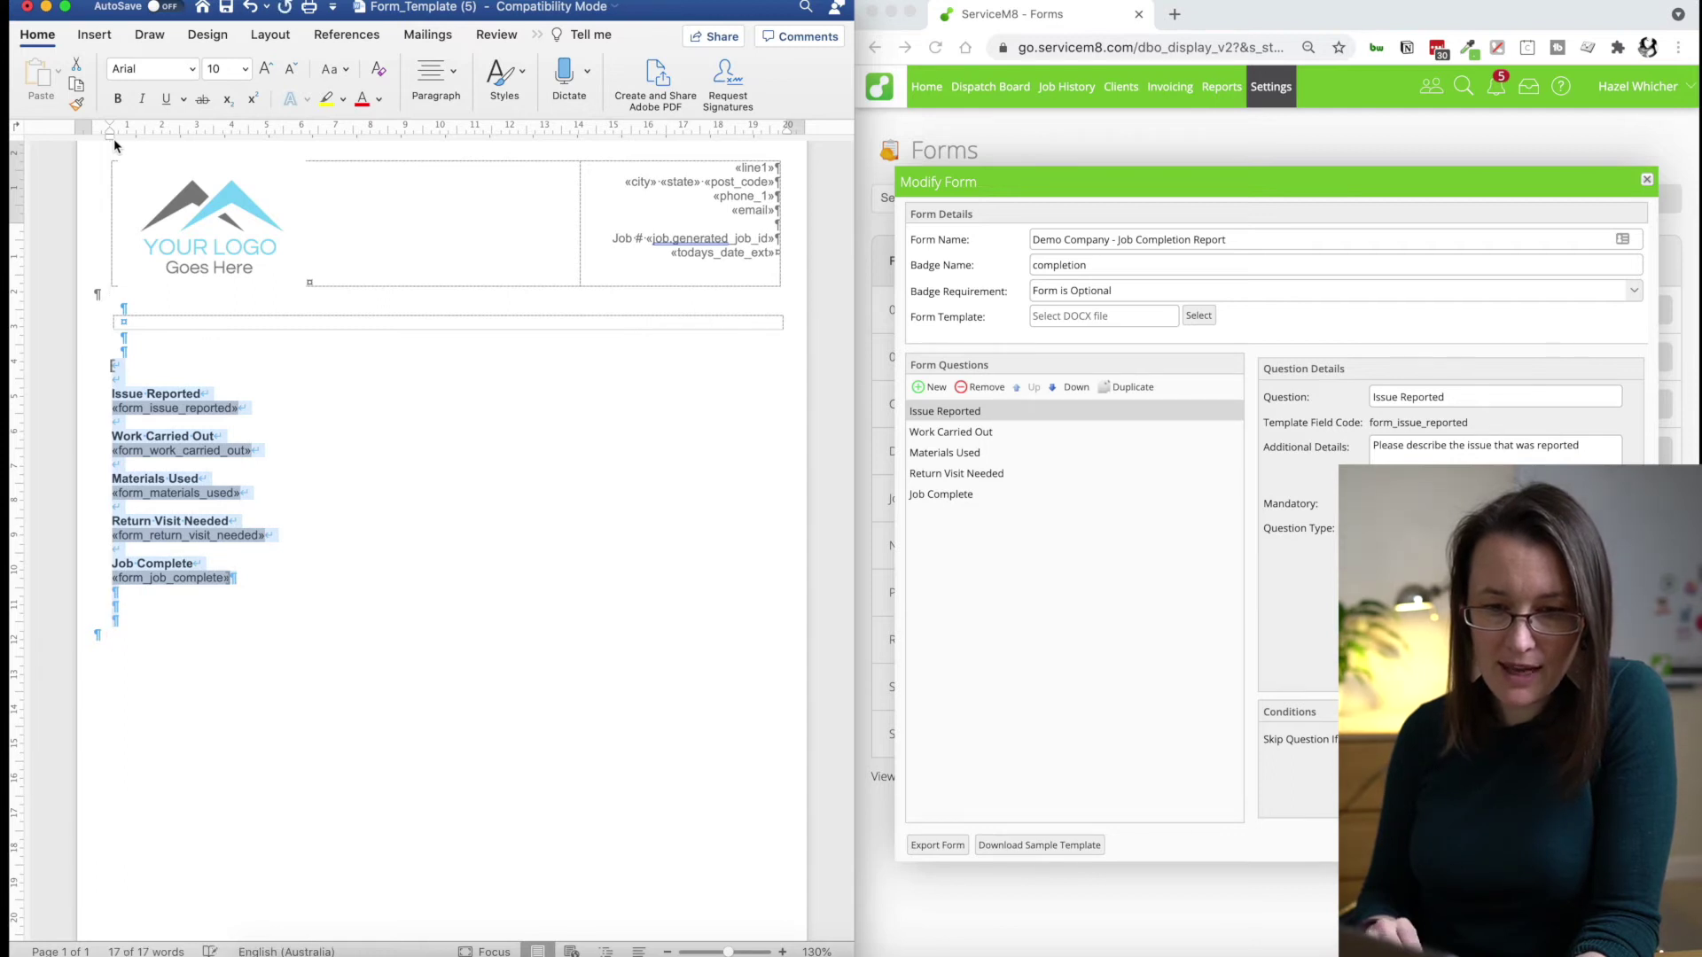
left_click(216, 383)
scroll(216, 385, "up", 2)
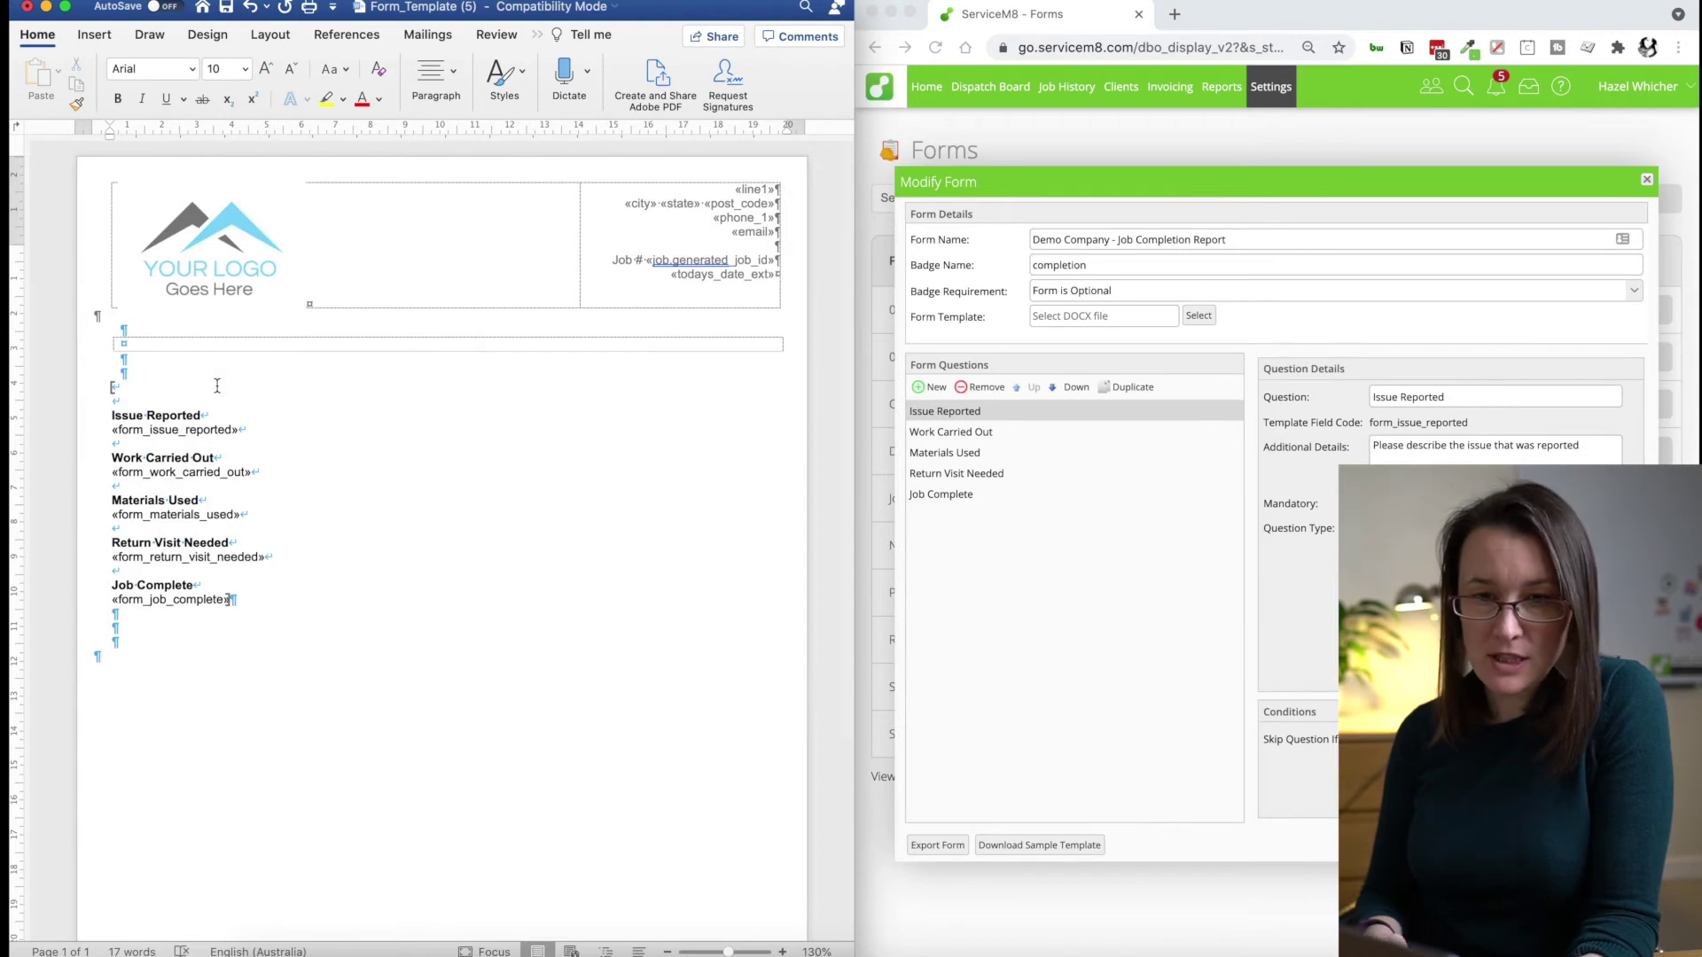
Step: Use Save As to store the template on the Desktop as completion-template
left_click(111, 7)
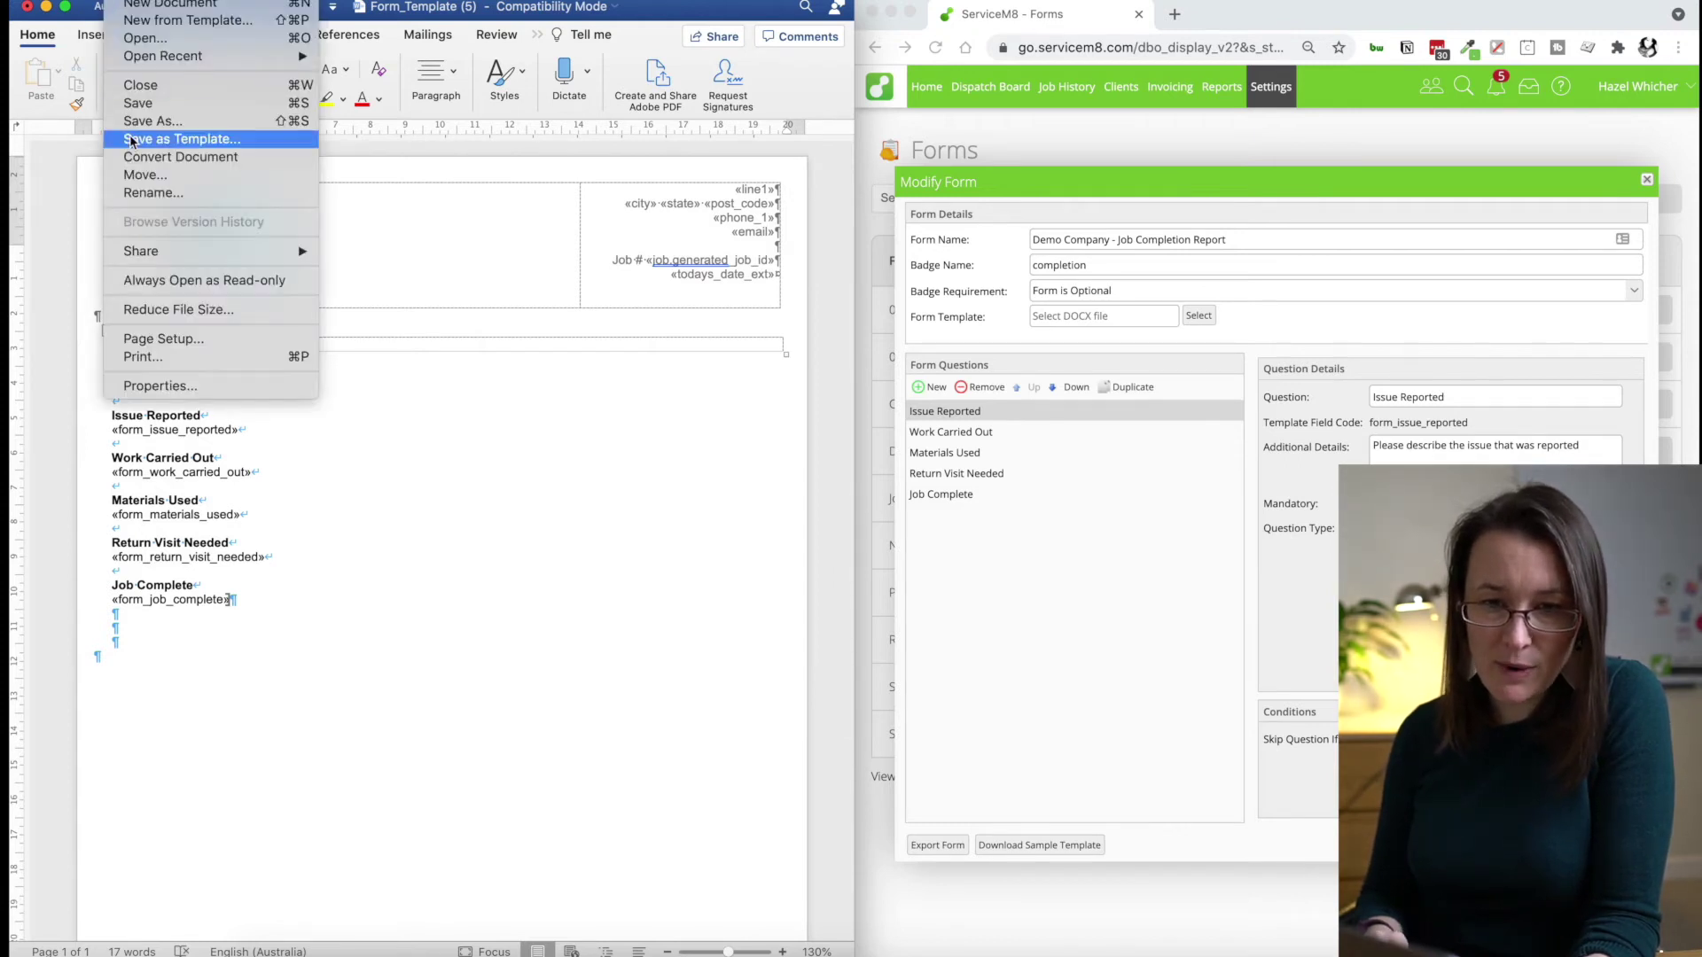
left_click(143, 115)
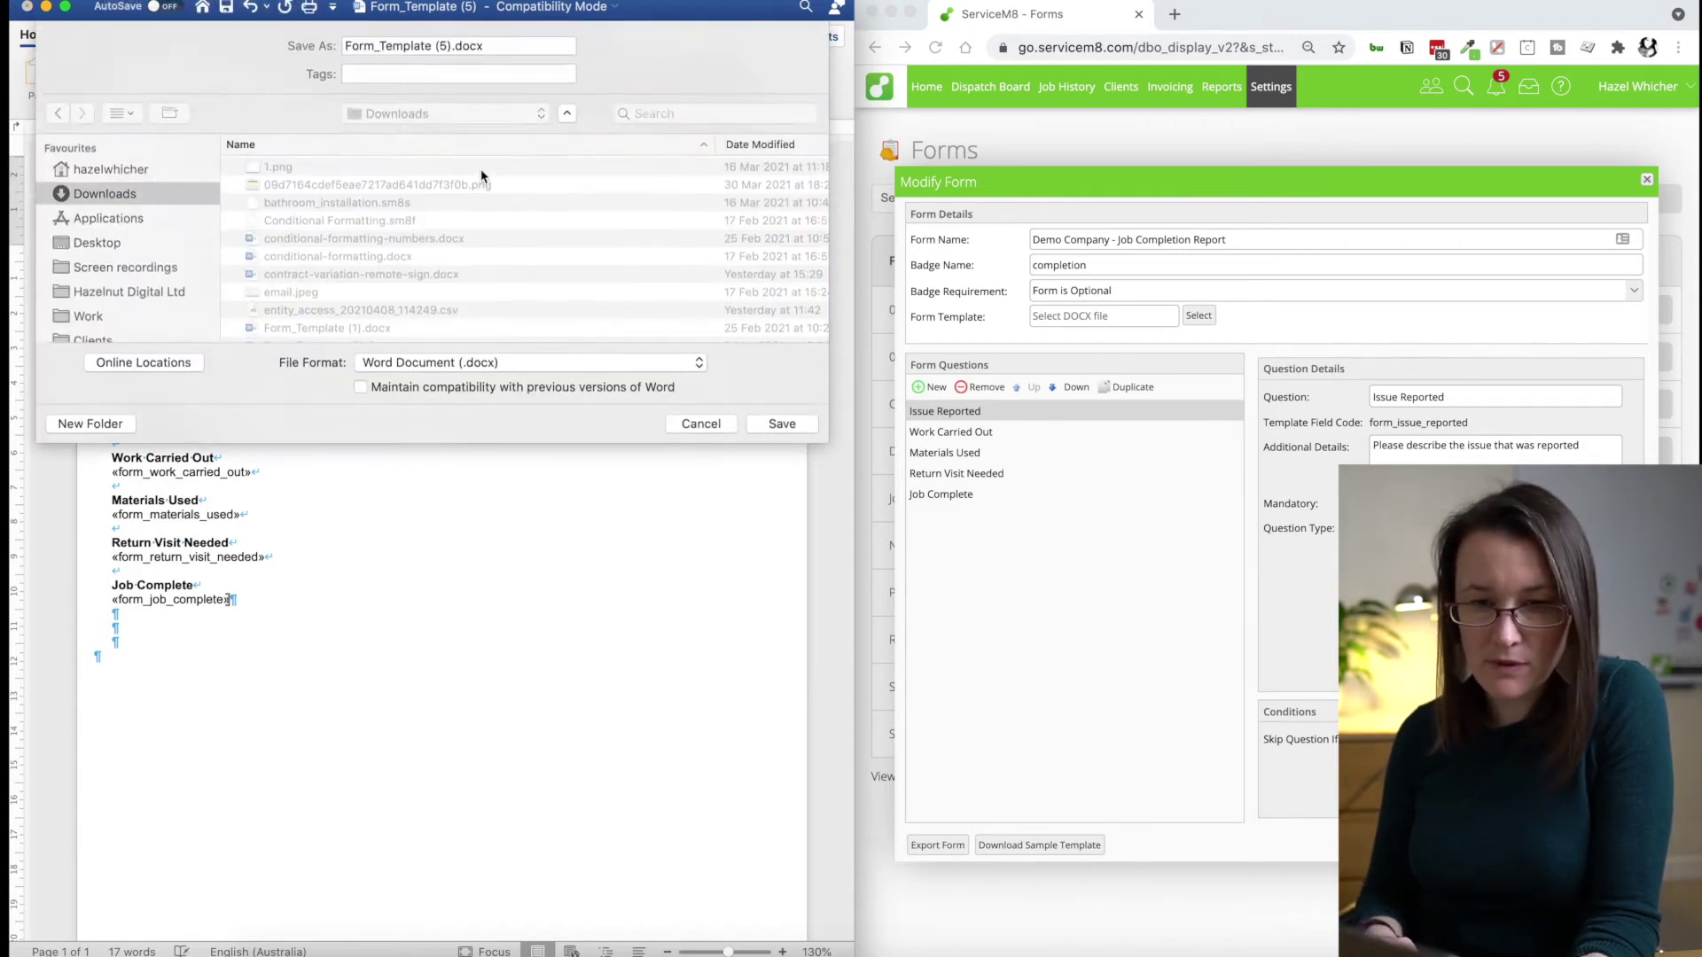
left_click(97, 243)
type("completion-template")
key("Return")
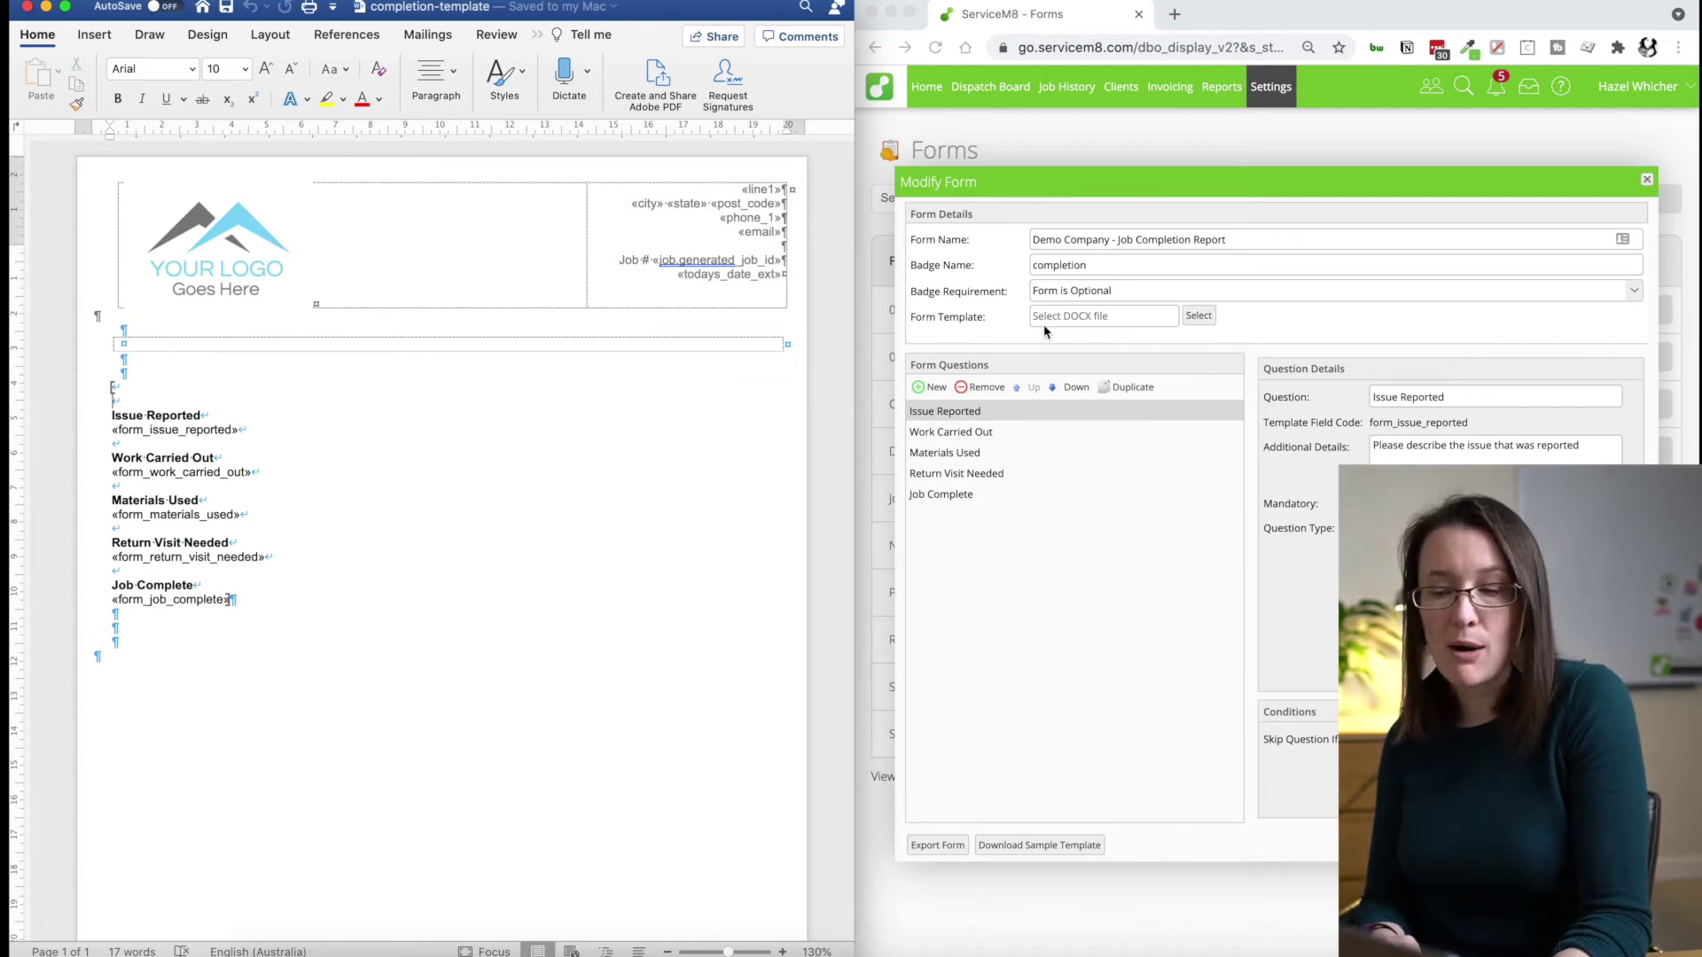
Step: Upload completion-template from the Desktop as the Job Completion Report's form template, save it, and close the form editor
left_click(1201, 317)
left_click(1202, 317)
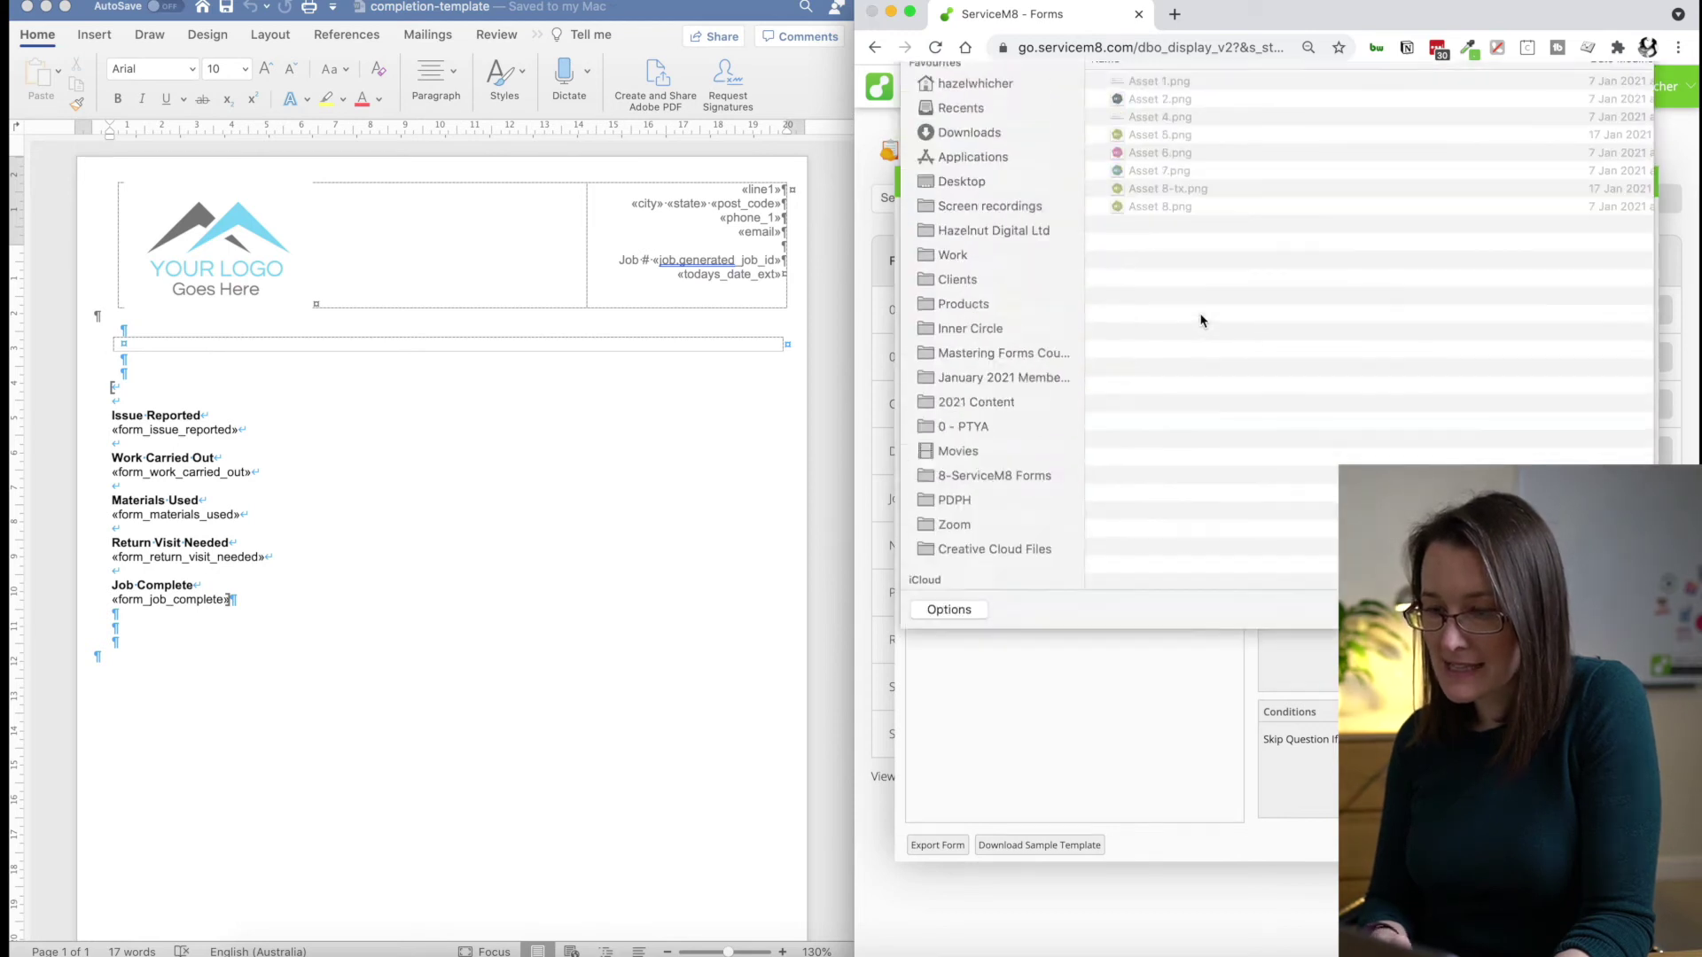
left_click(960, 234)
double_click(1170, 345)
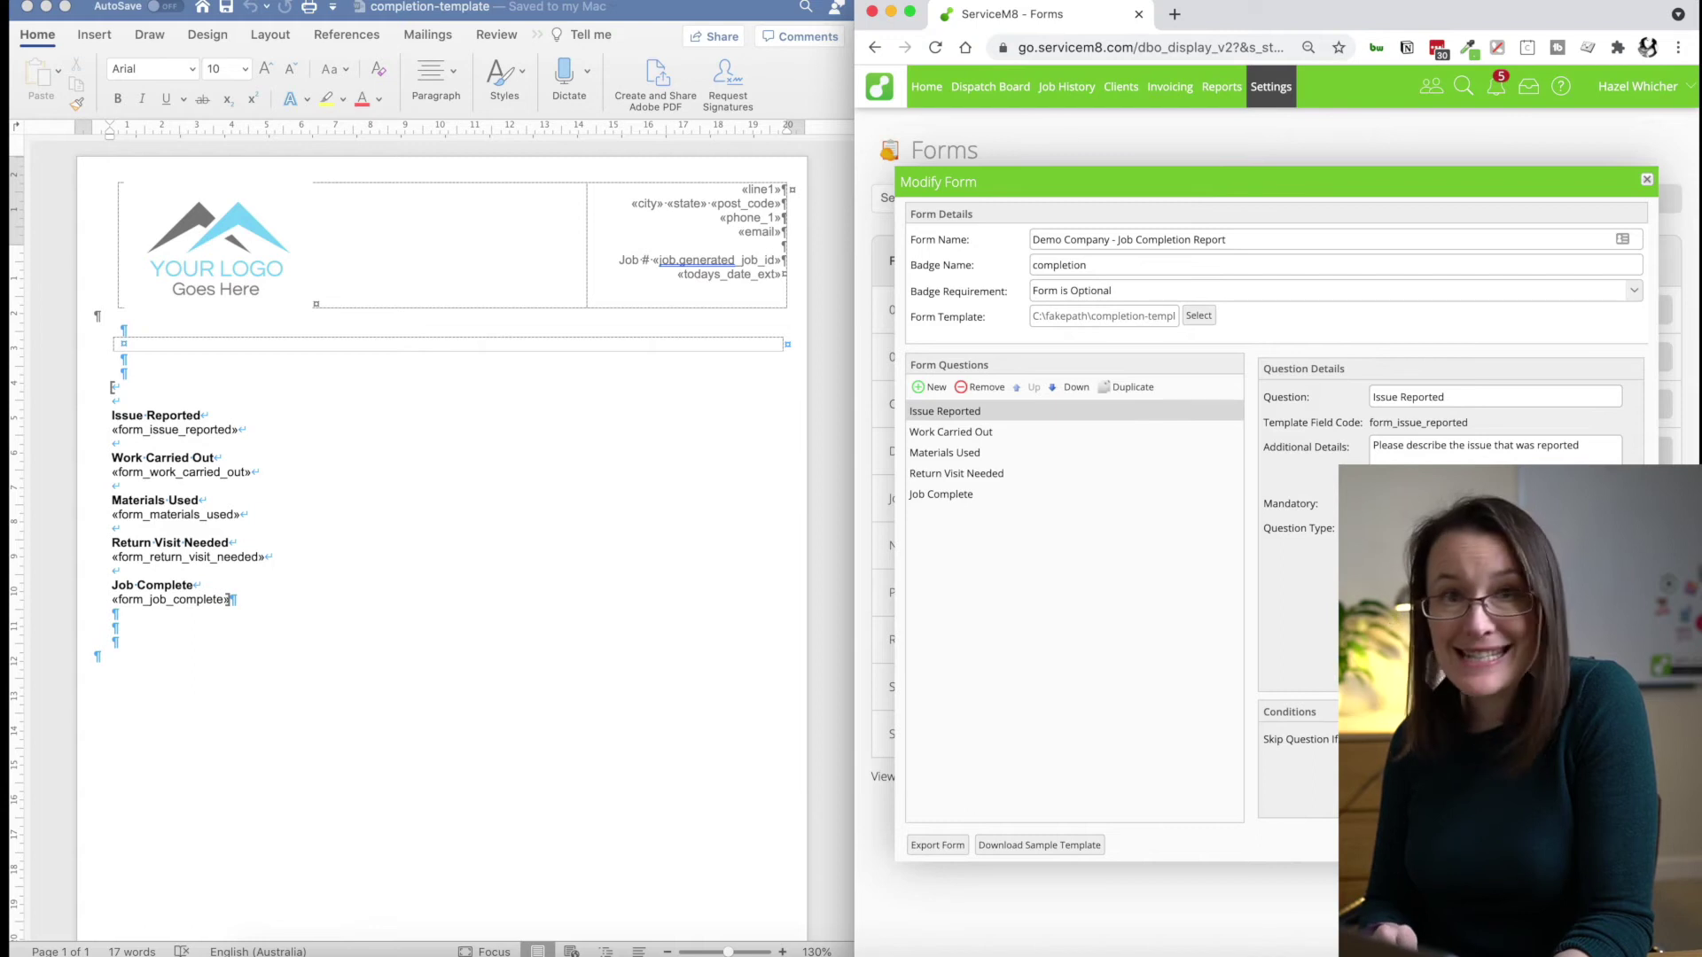
left_click(1592, 844)
left_click(1356, 450)
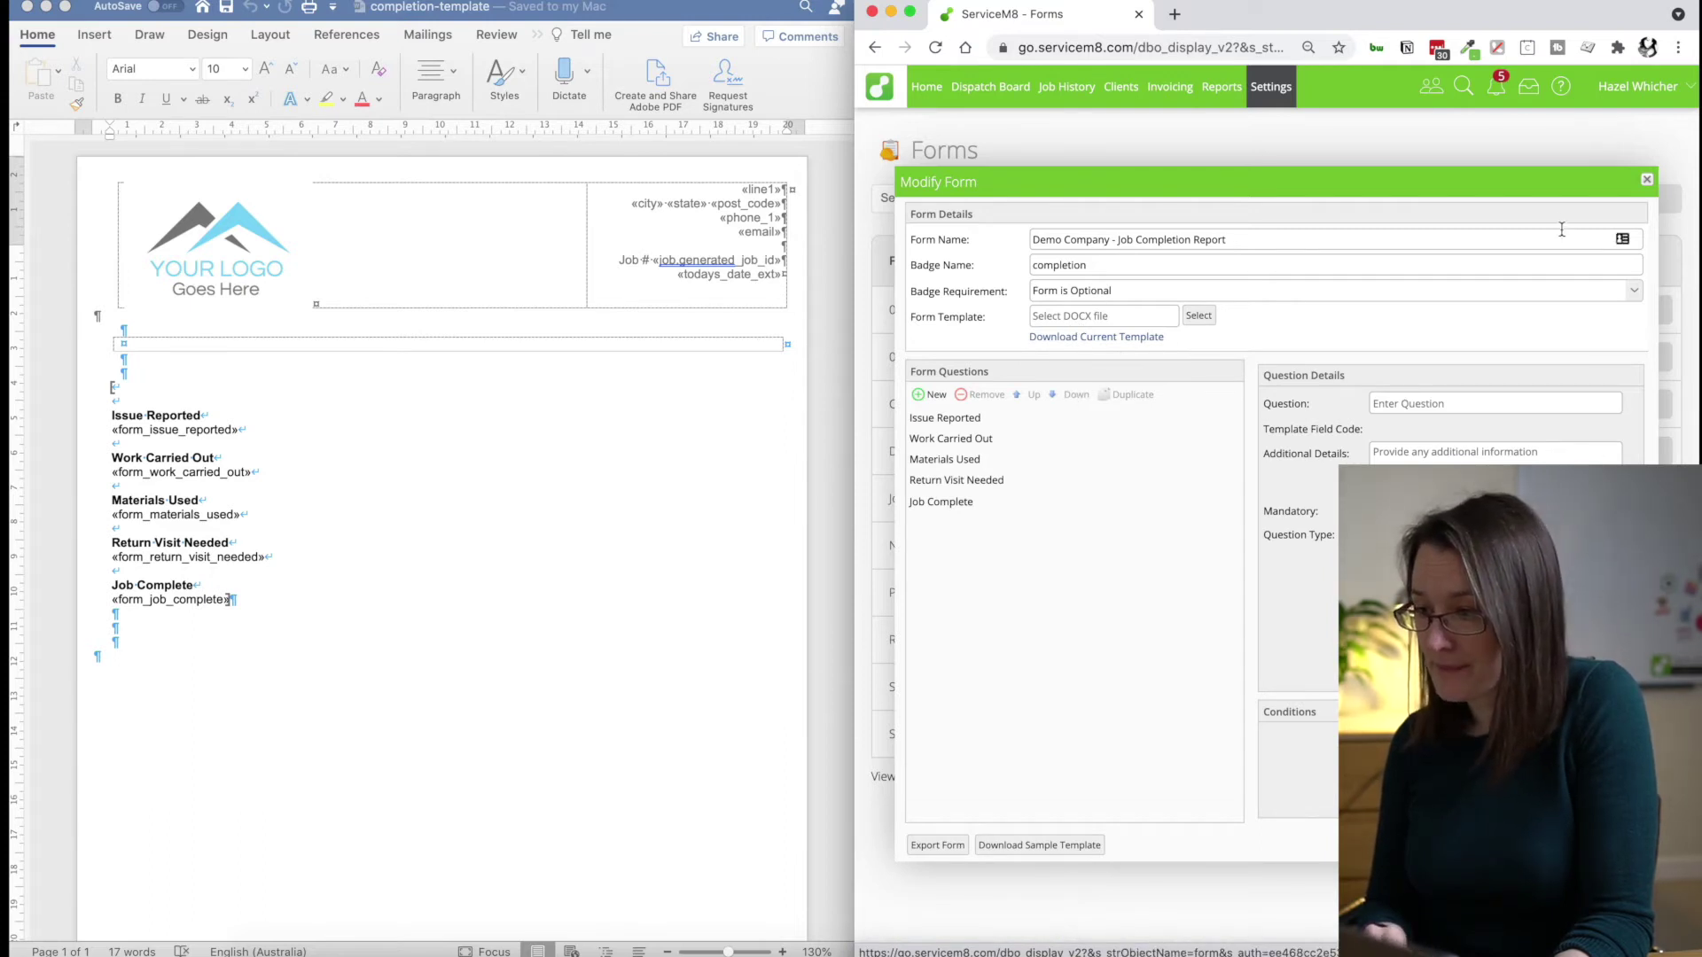
left_click(1649, 180)
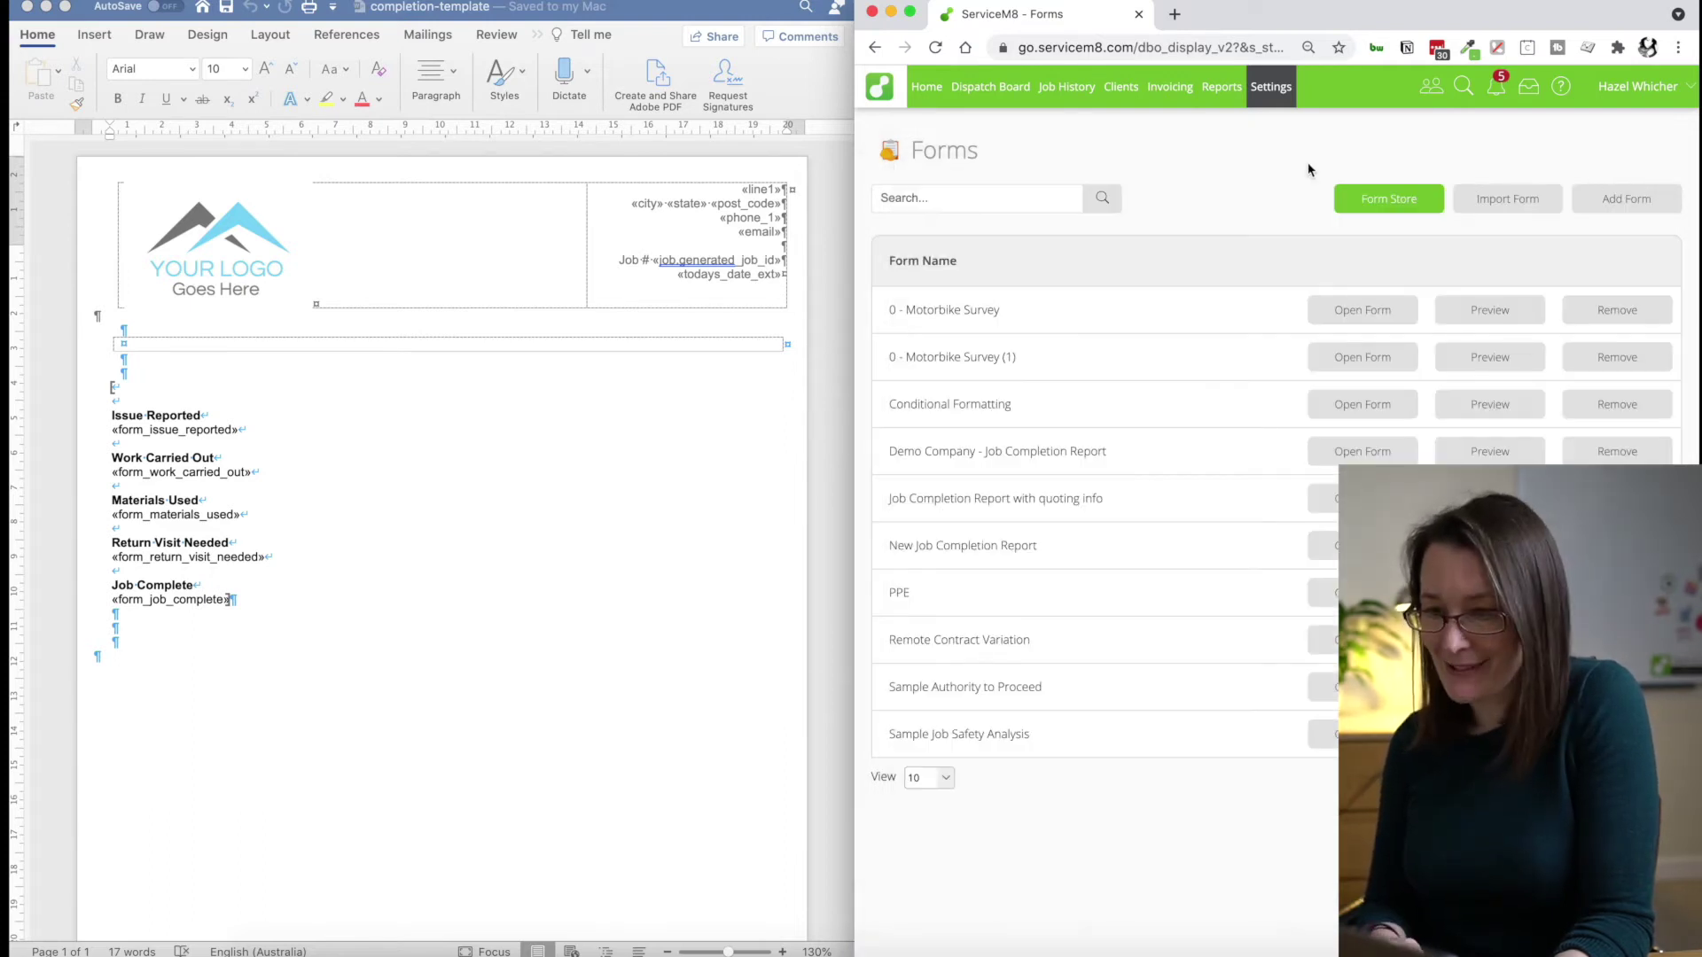
Step: Book the customer's job into today's 2pm slot on the Dispatch Board and open job #29
left_click(990, 86)
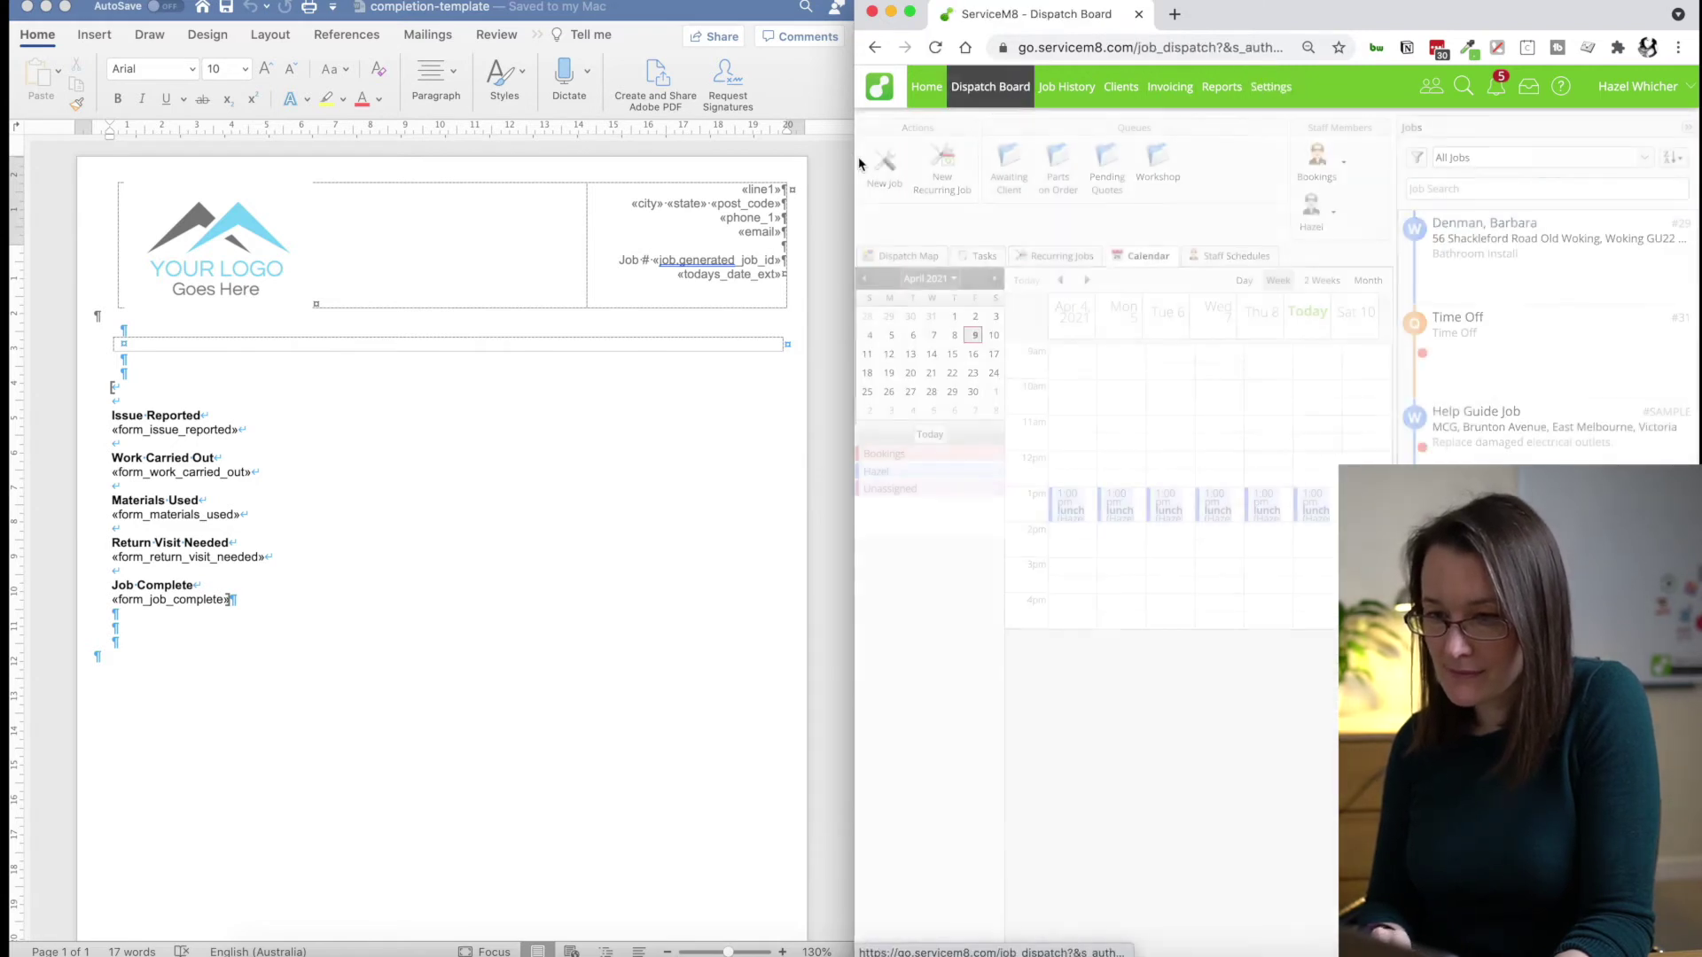
left_click_drag(854, 171, 49, 162)
left_click_drag(1507, 233, 1137, 493)
left_click(999, 623)
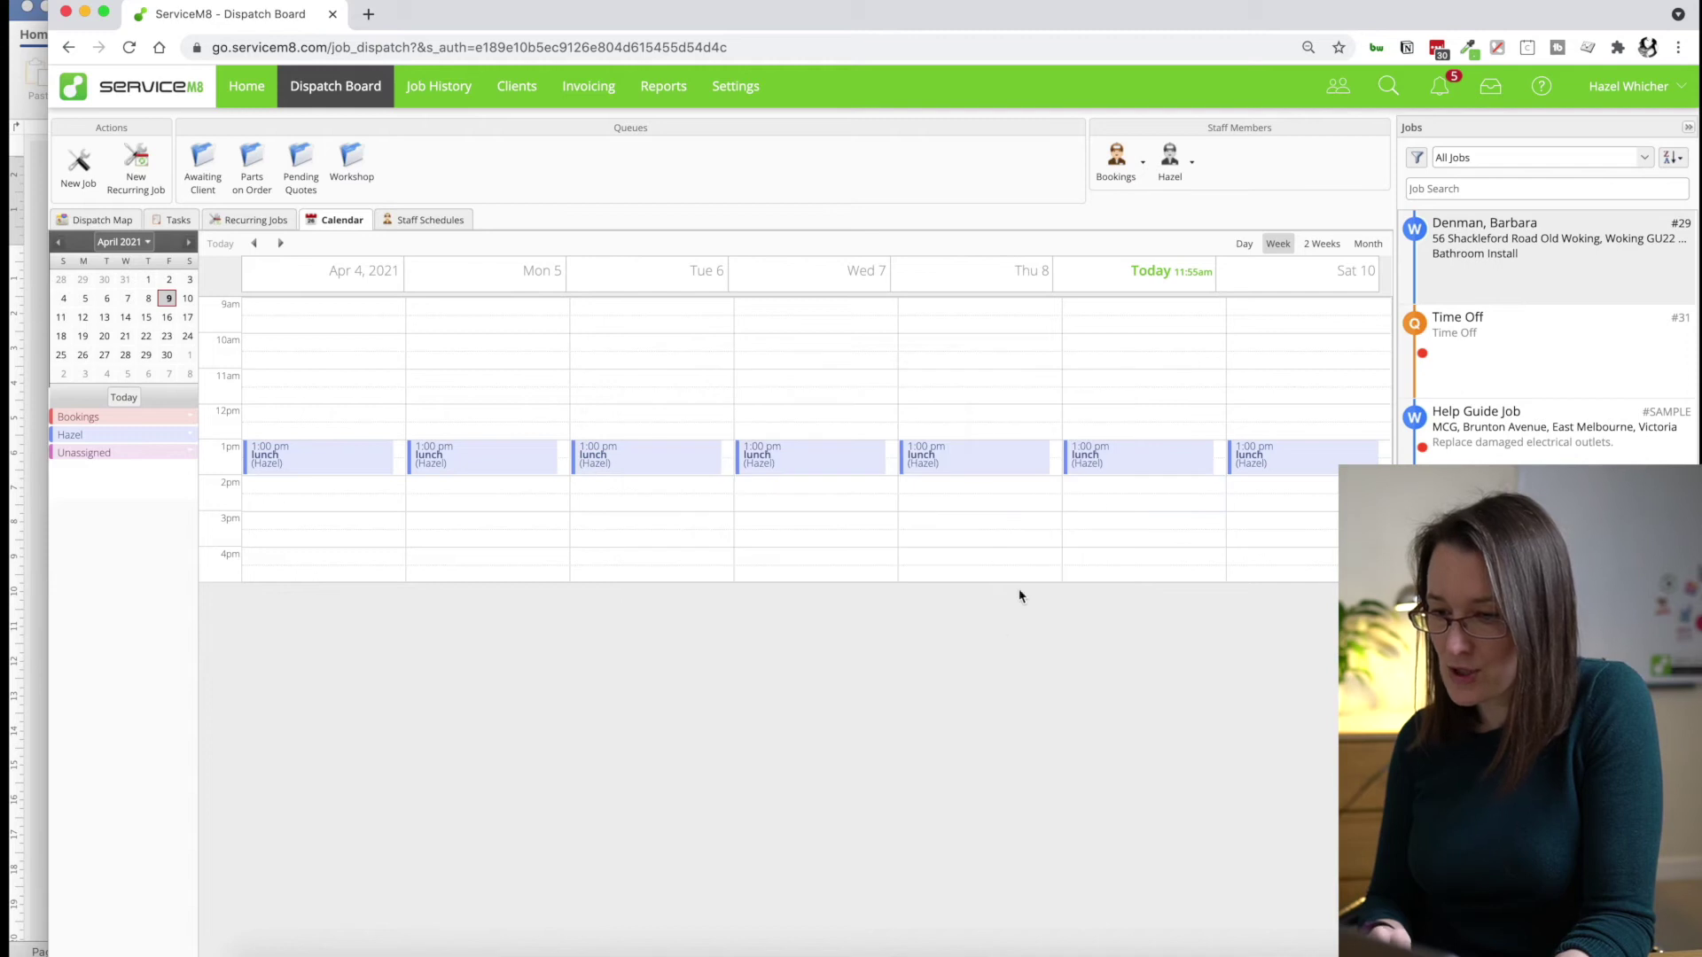
left_click(1137, 498)
left_click(869, 446)
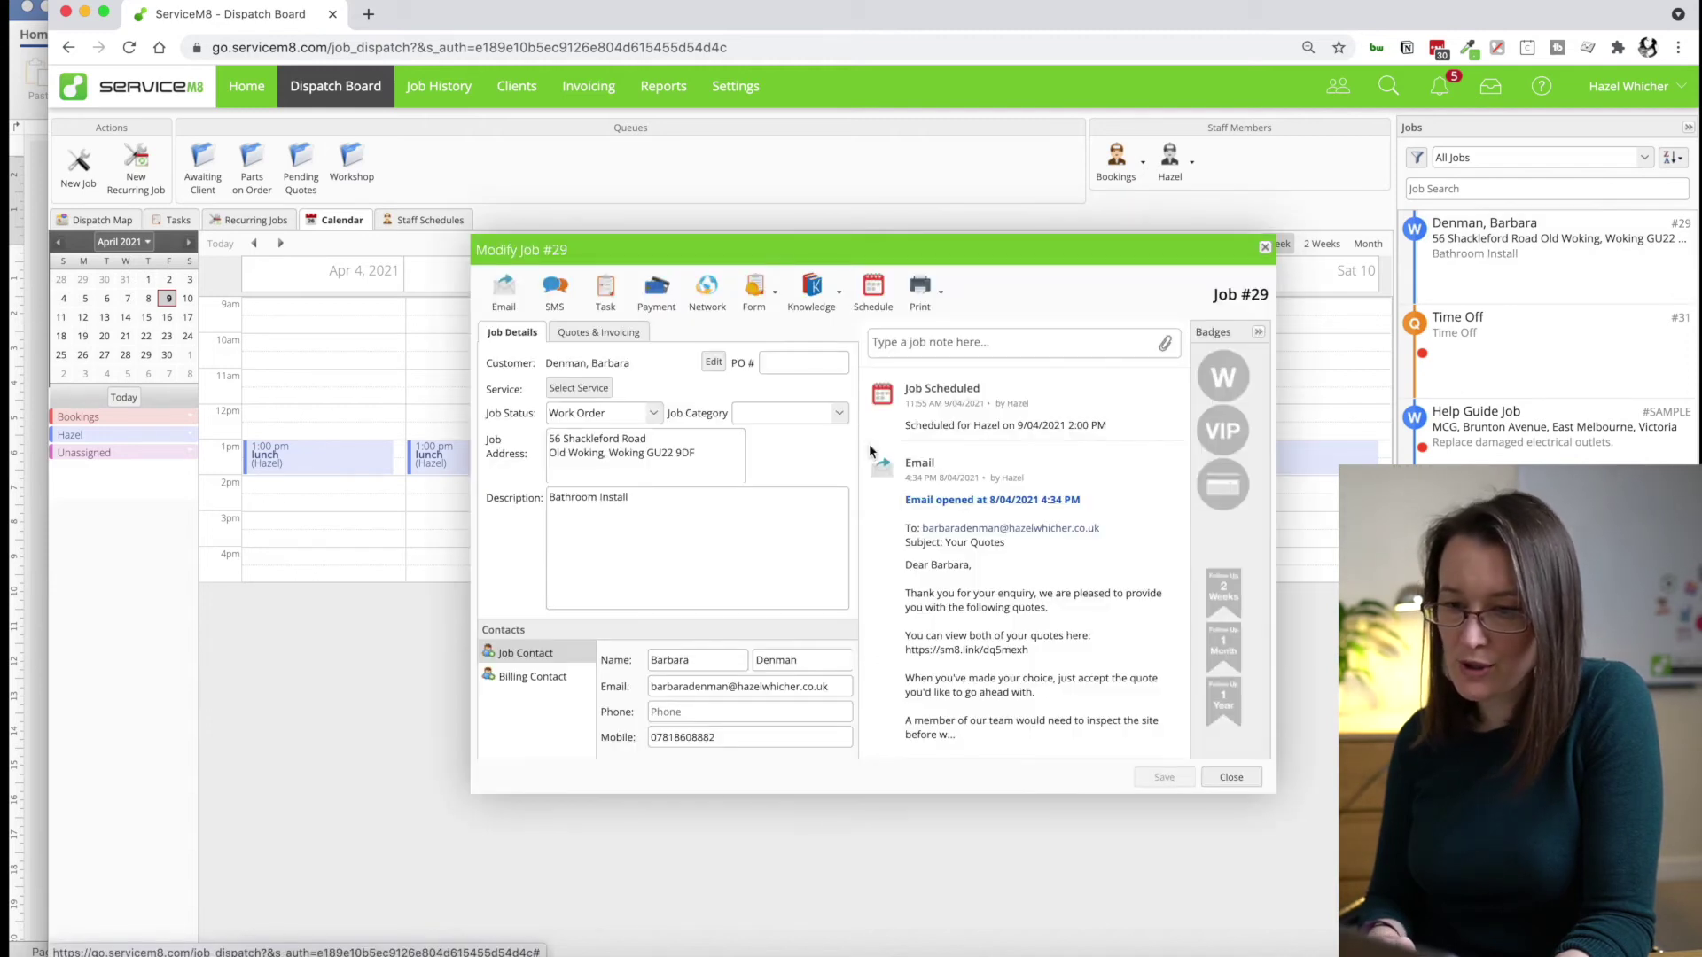
Step: Fill the Job Completion Report: tap leaking, fixed the tap, washers x 2, No return visit, Yes complete
left_click(771, 298)
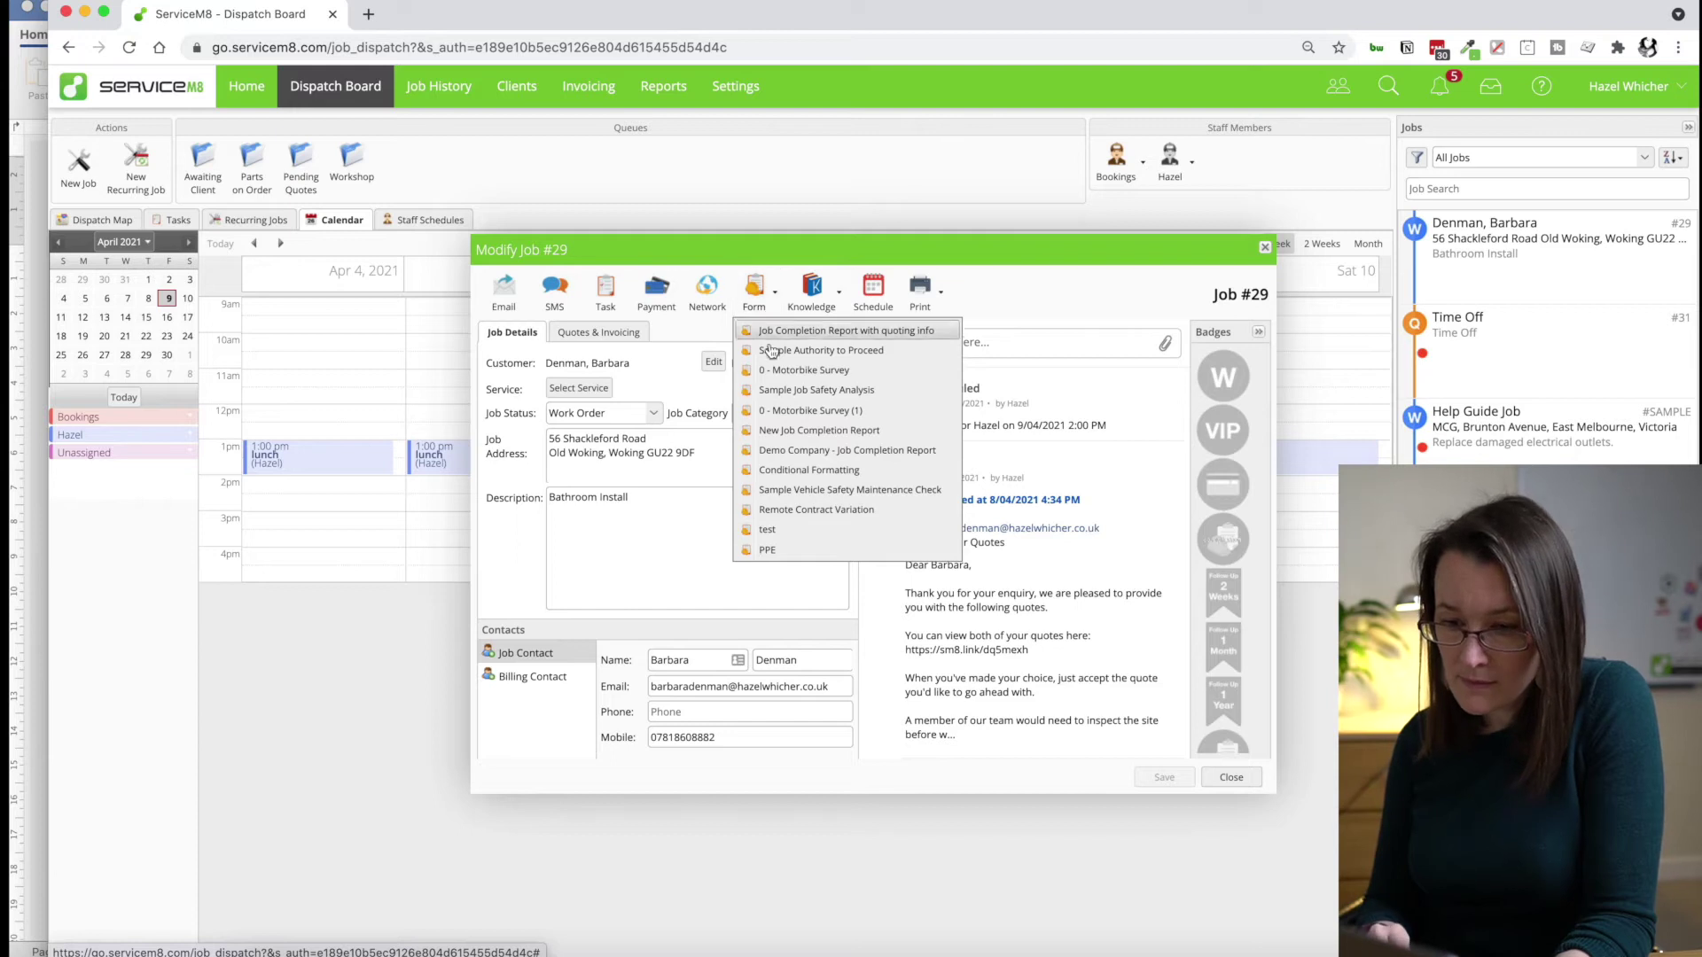
left_click(770, 450)
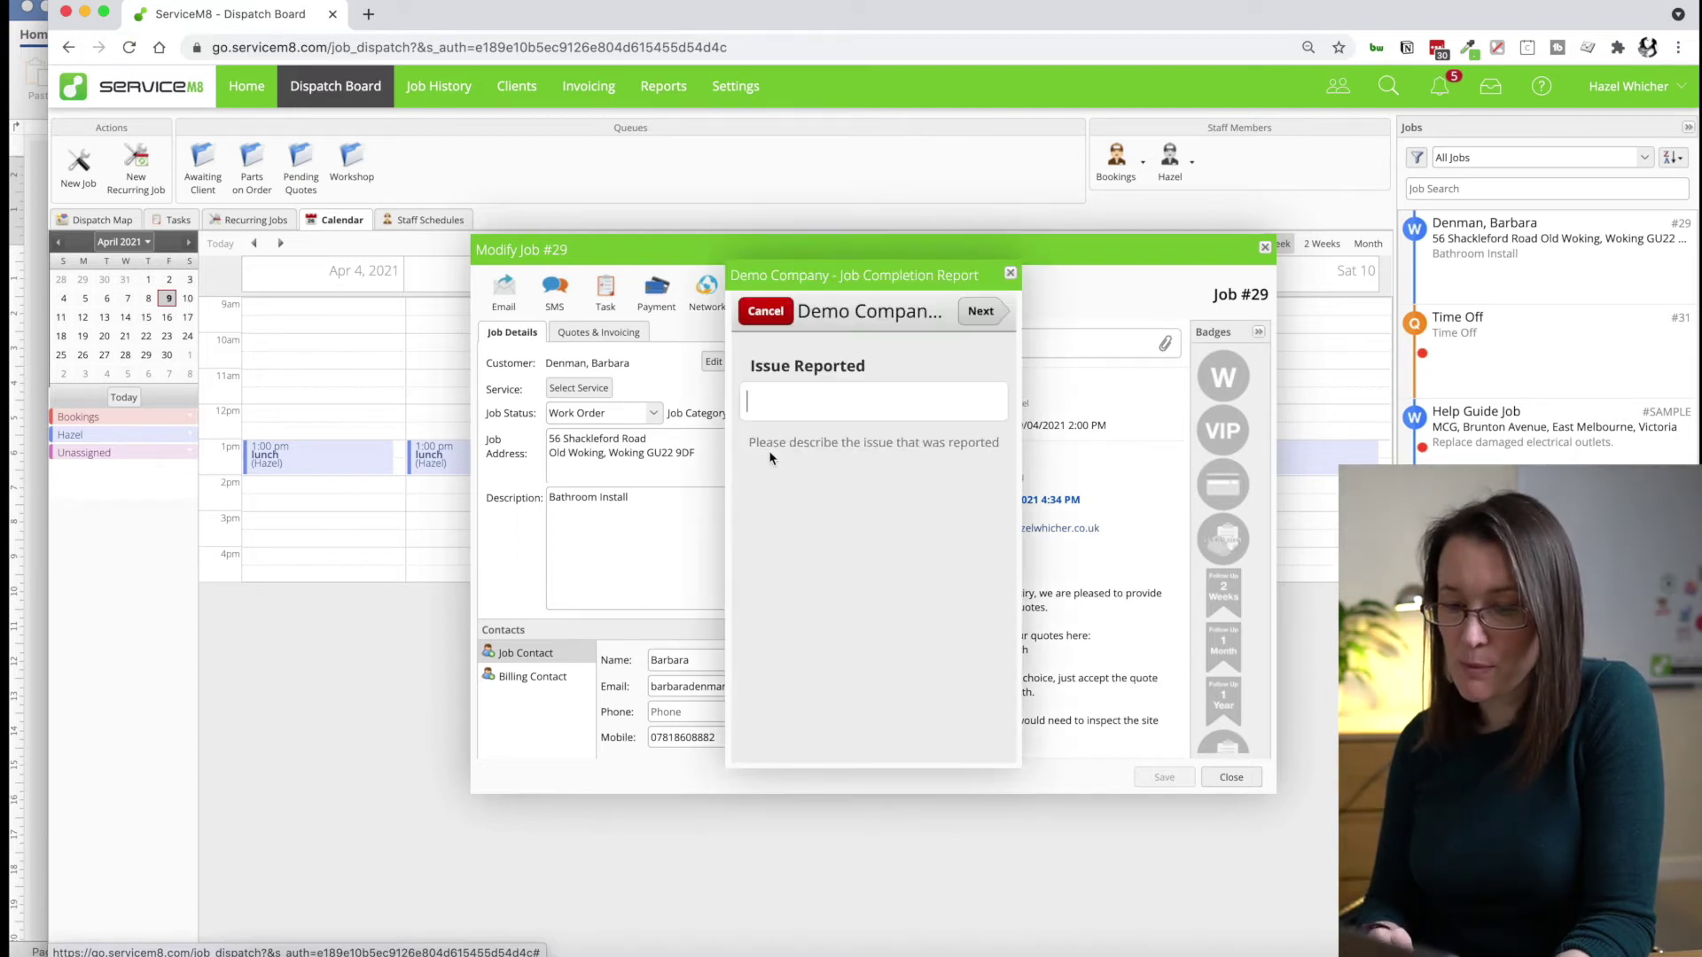
left_click(816, 406)
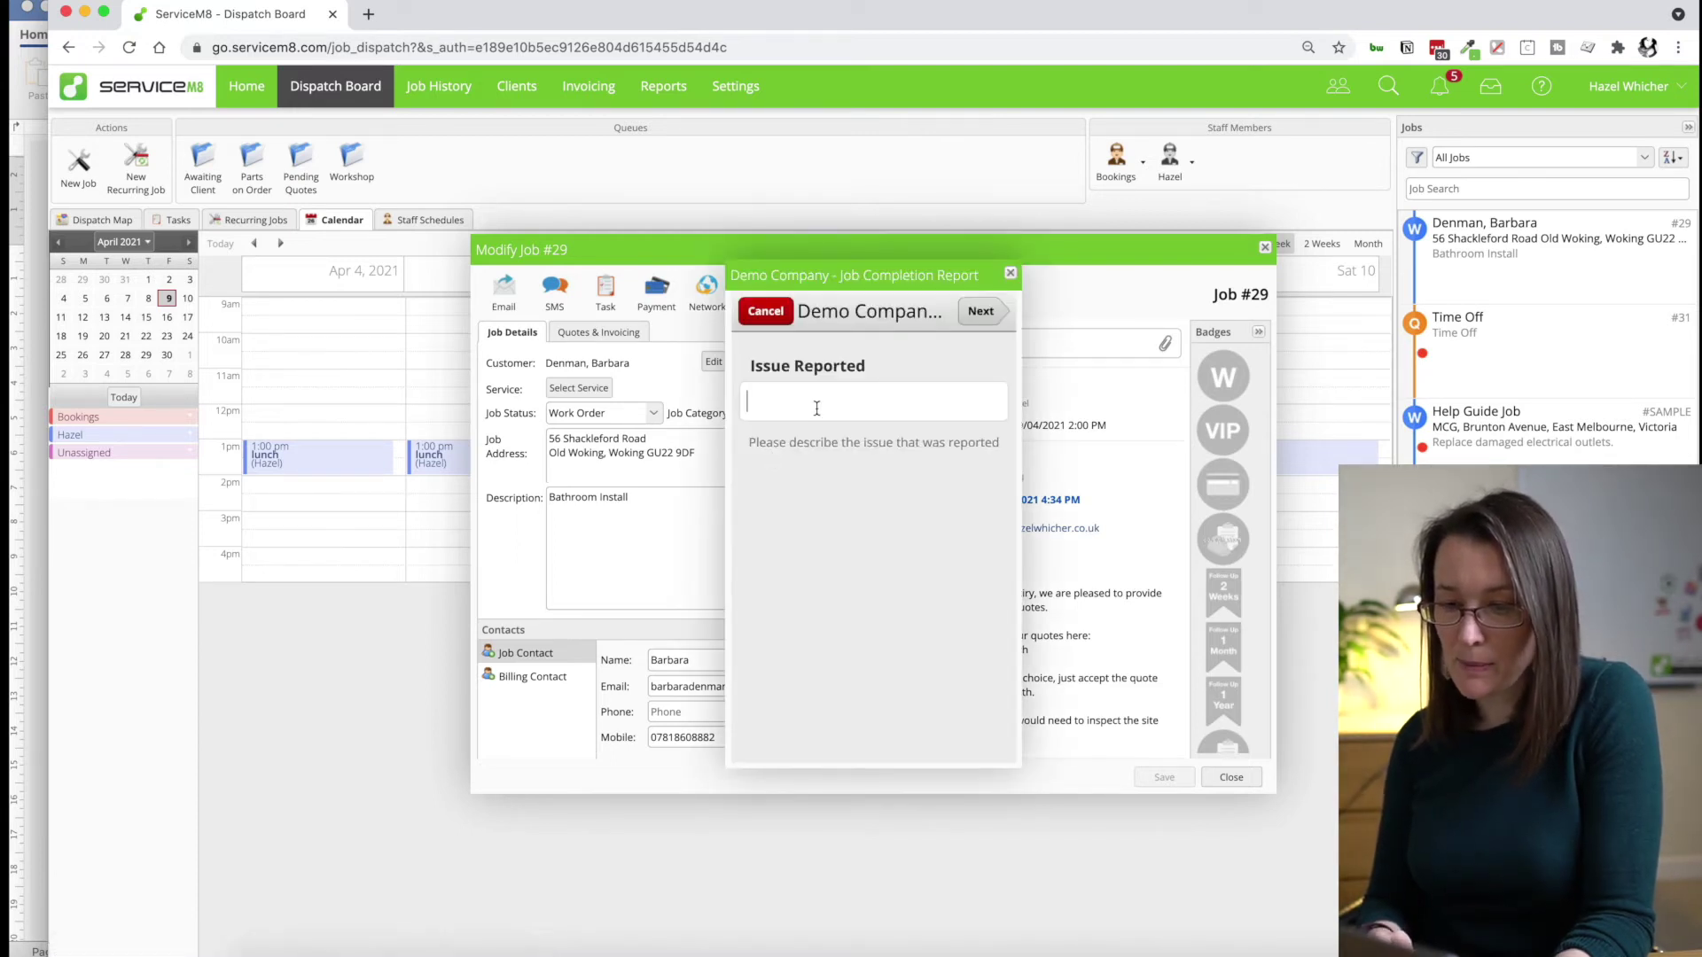
type("tap leaking")
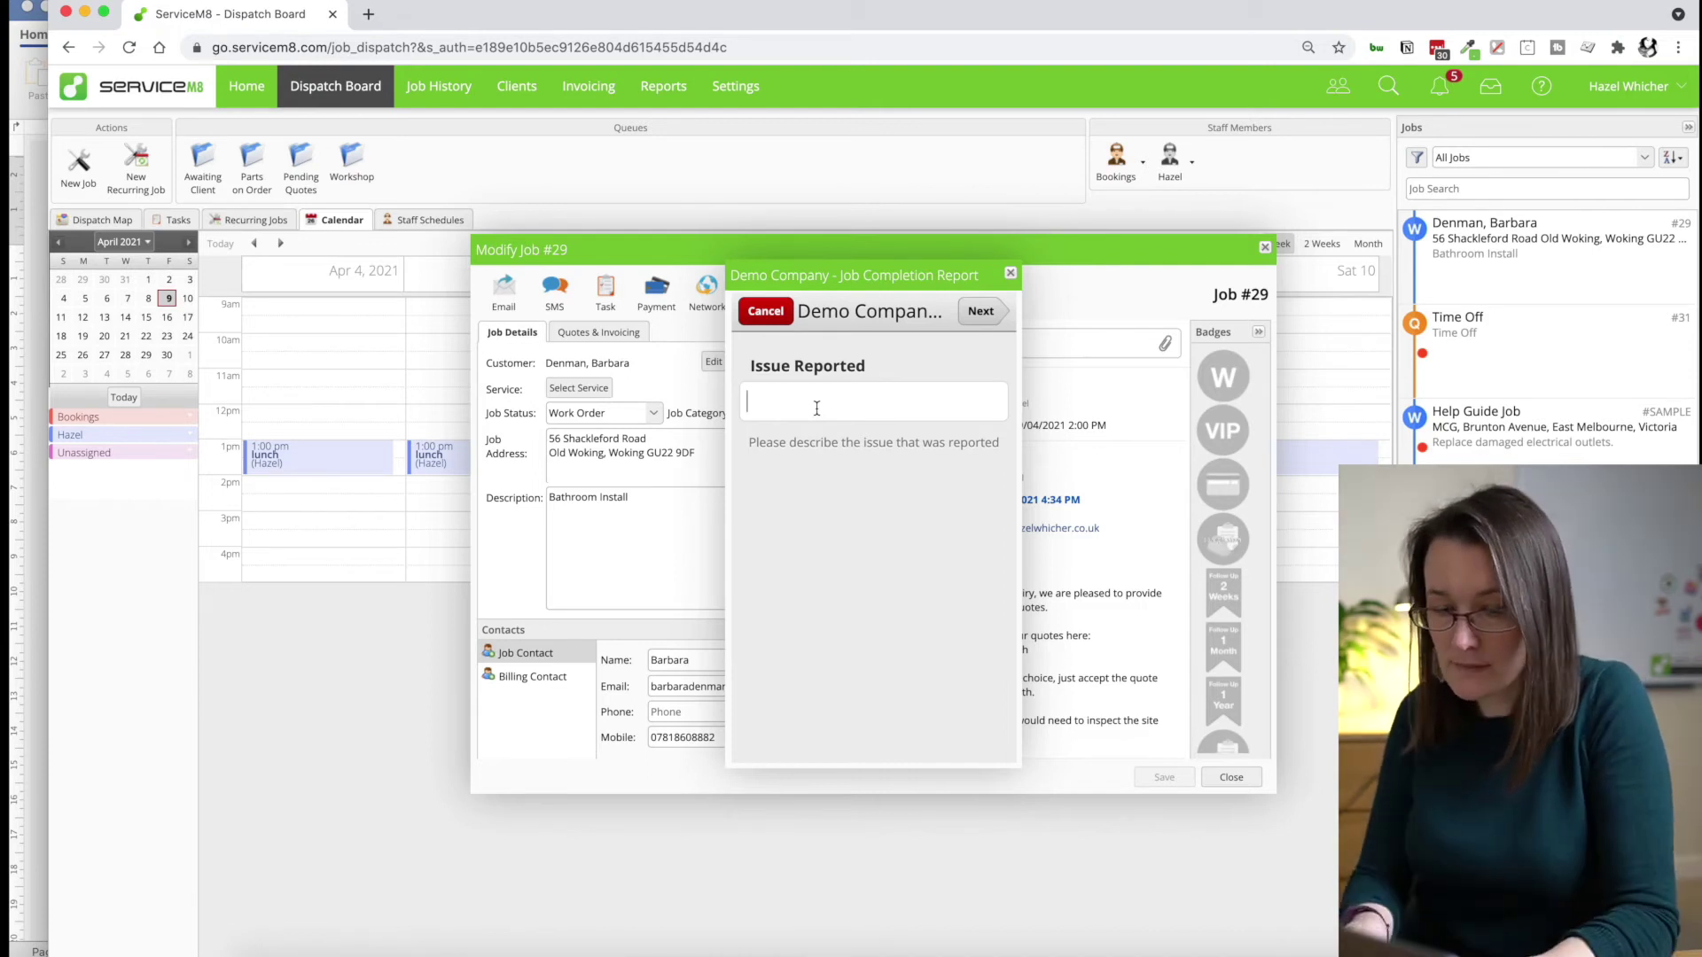
key("Return")
type("fixed the tap")
left_click(980, 311)
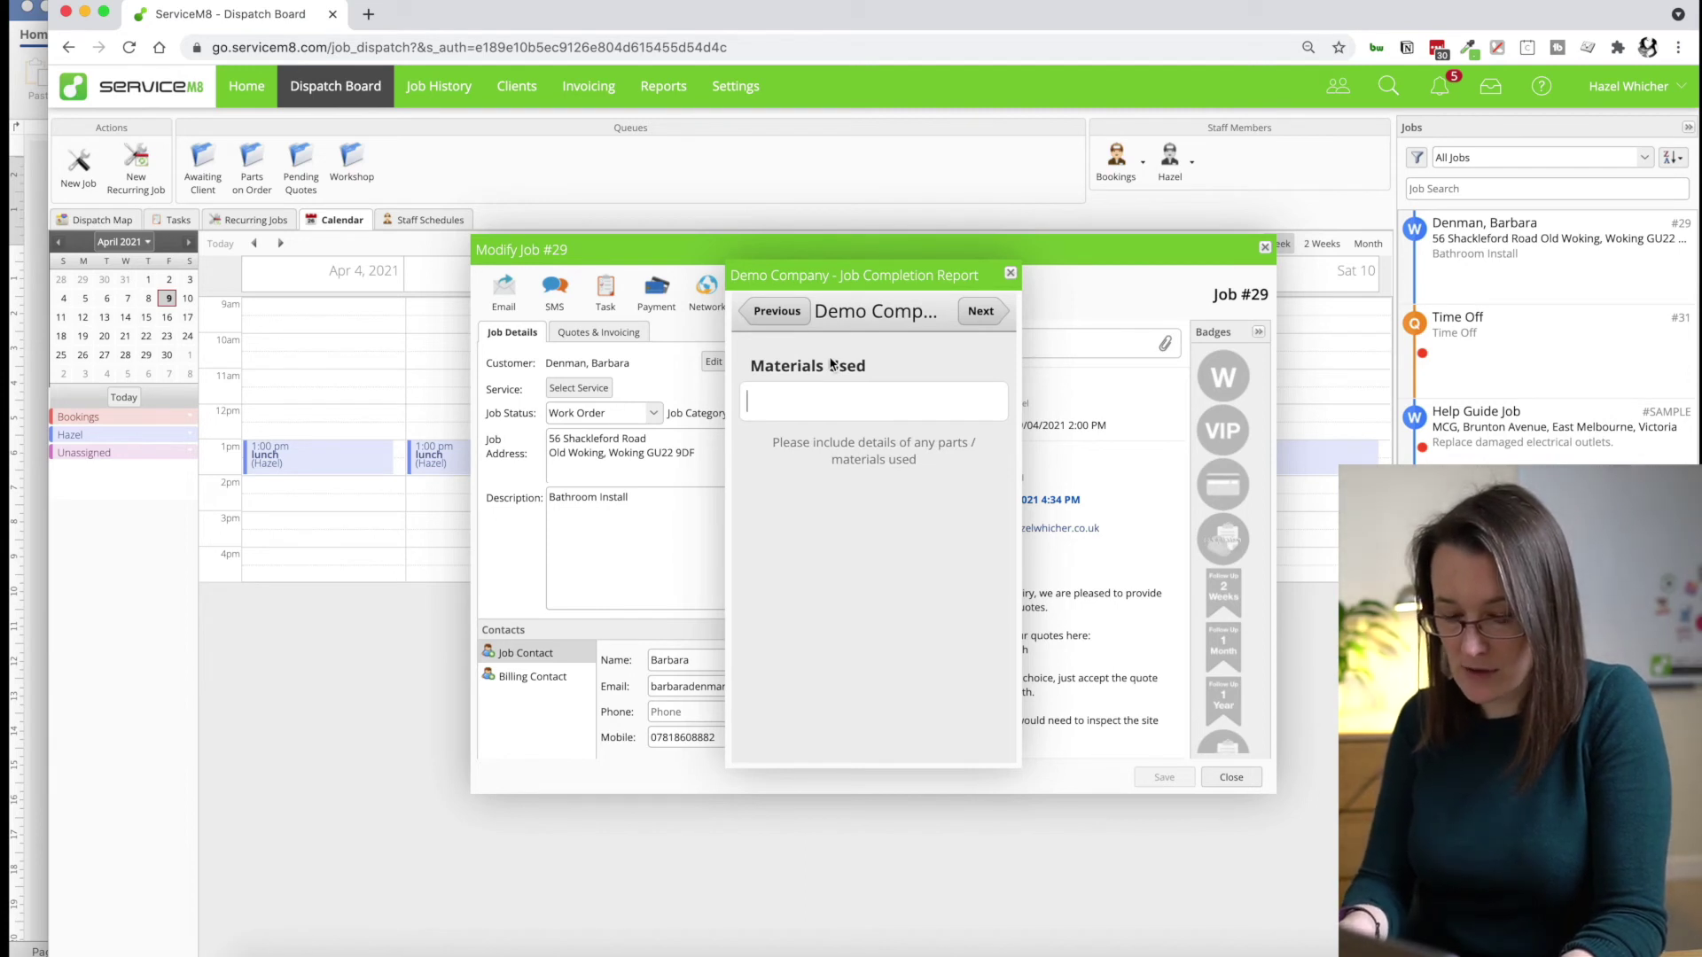
type("washer")
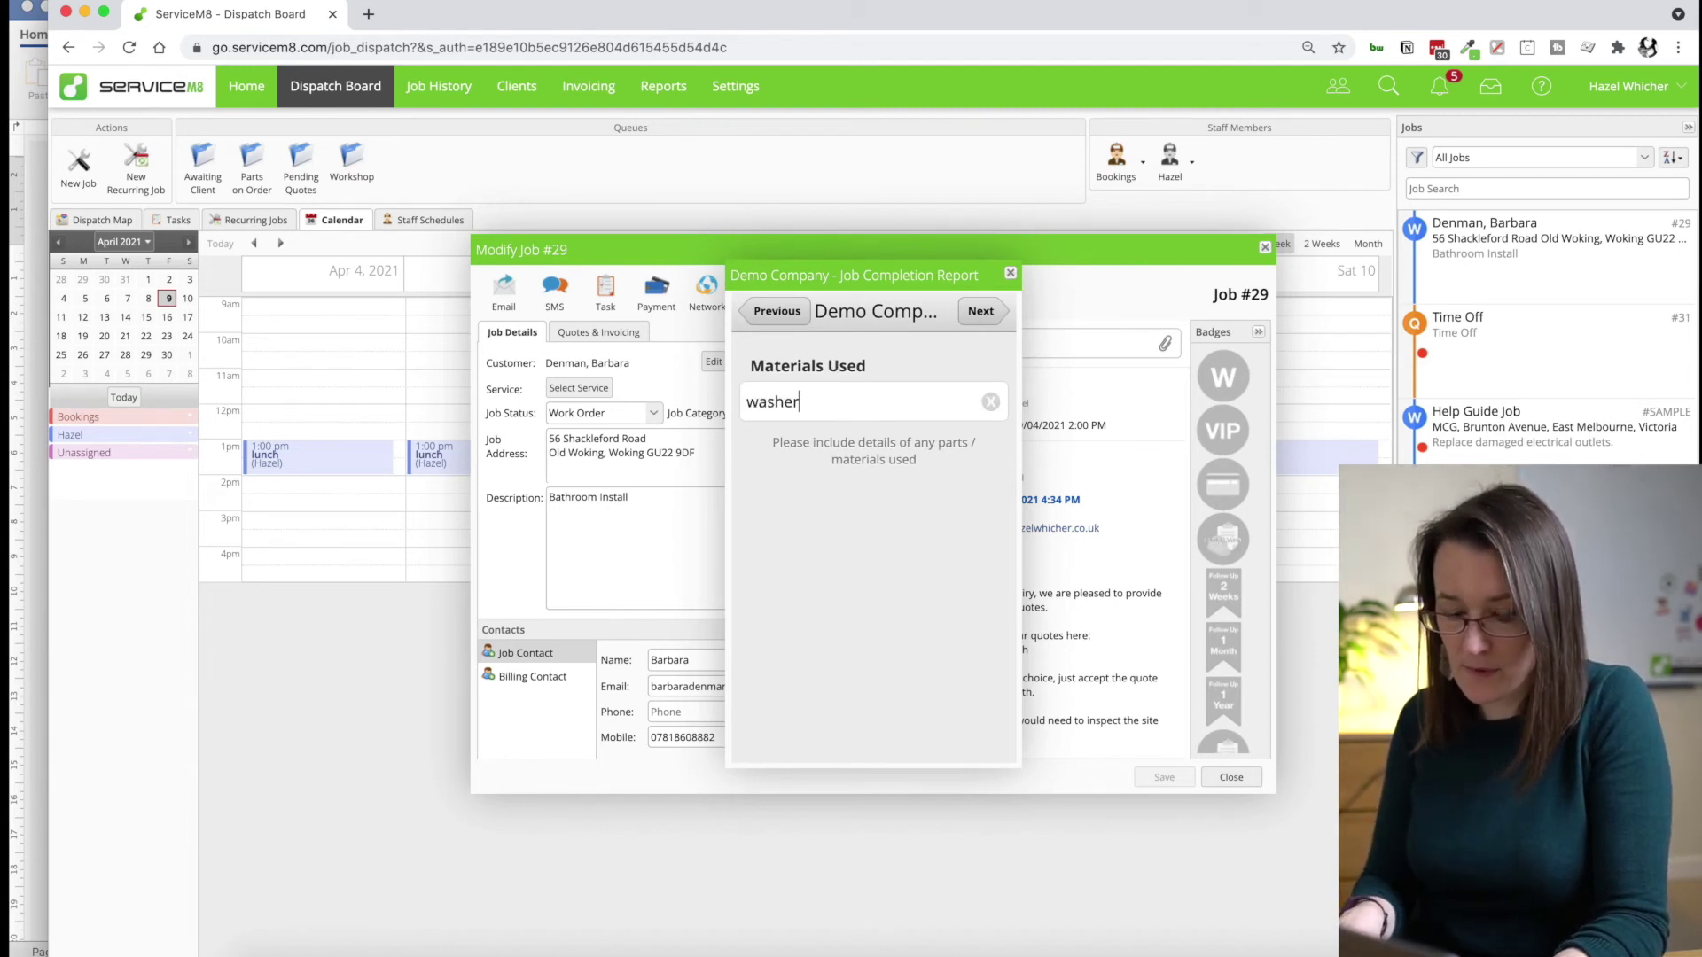
type("s x 2")
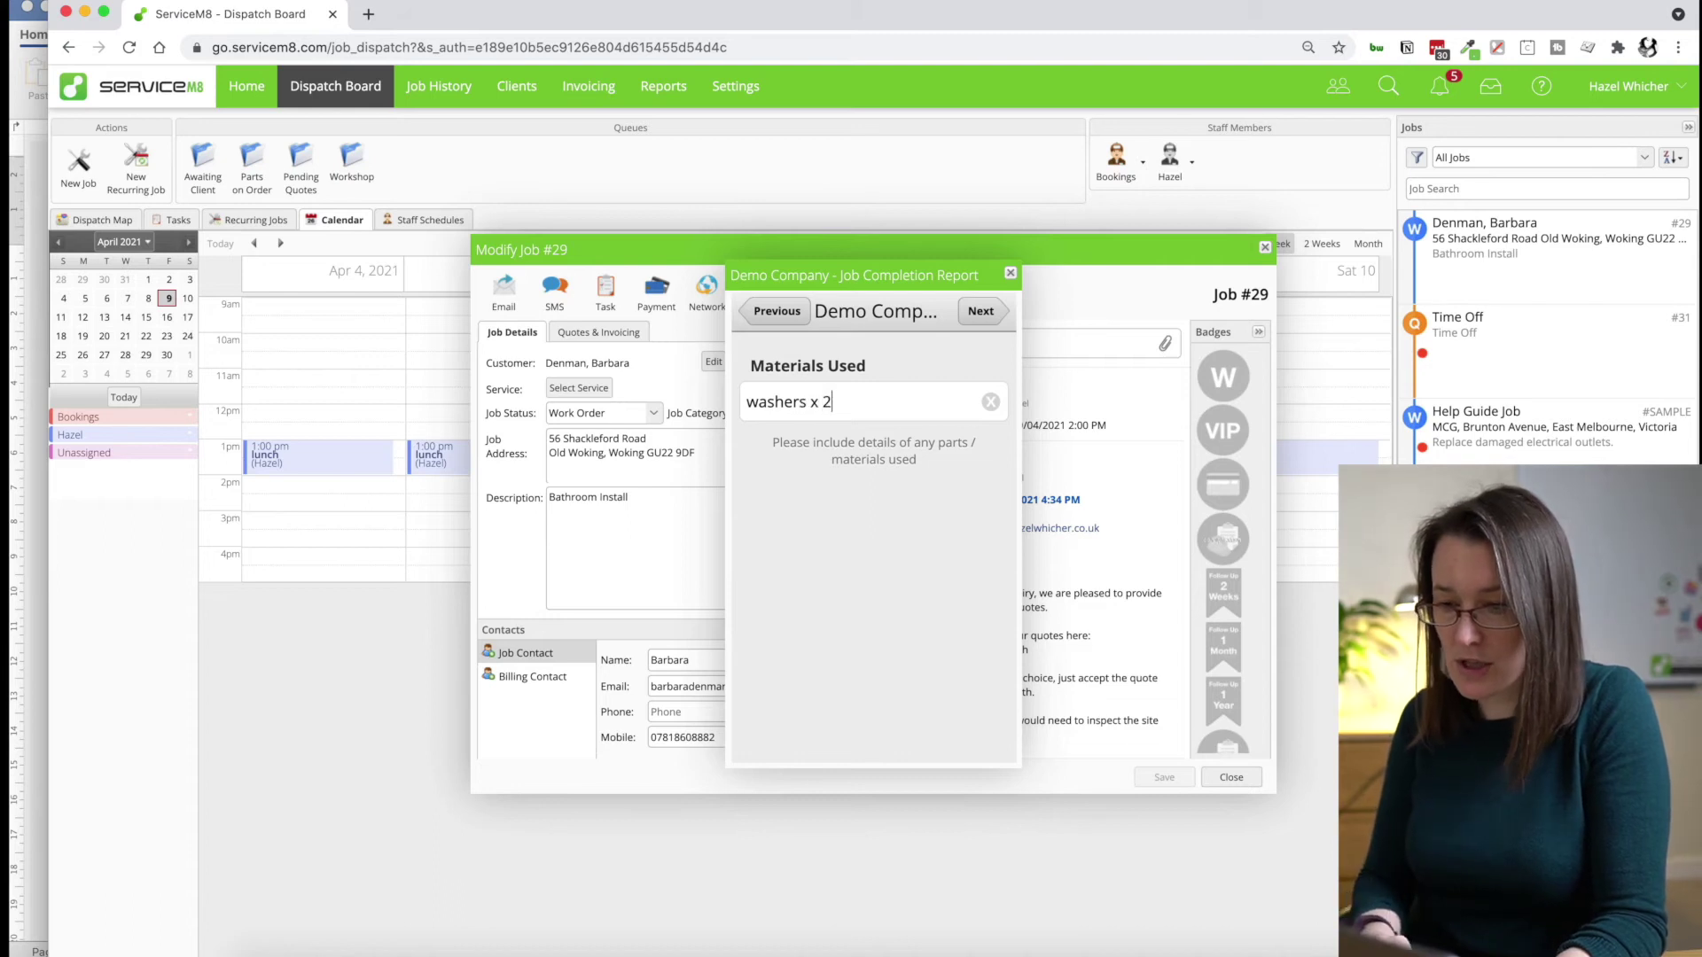
left_click(991, 315)
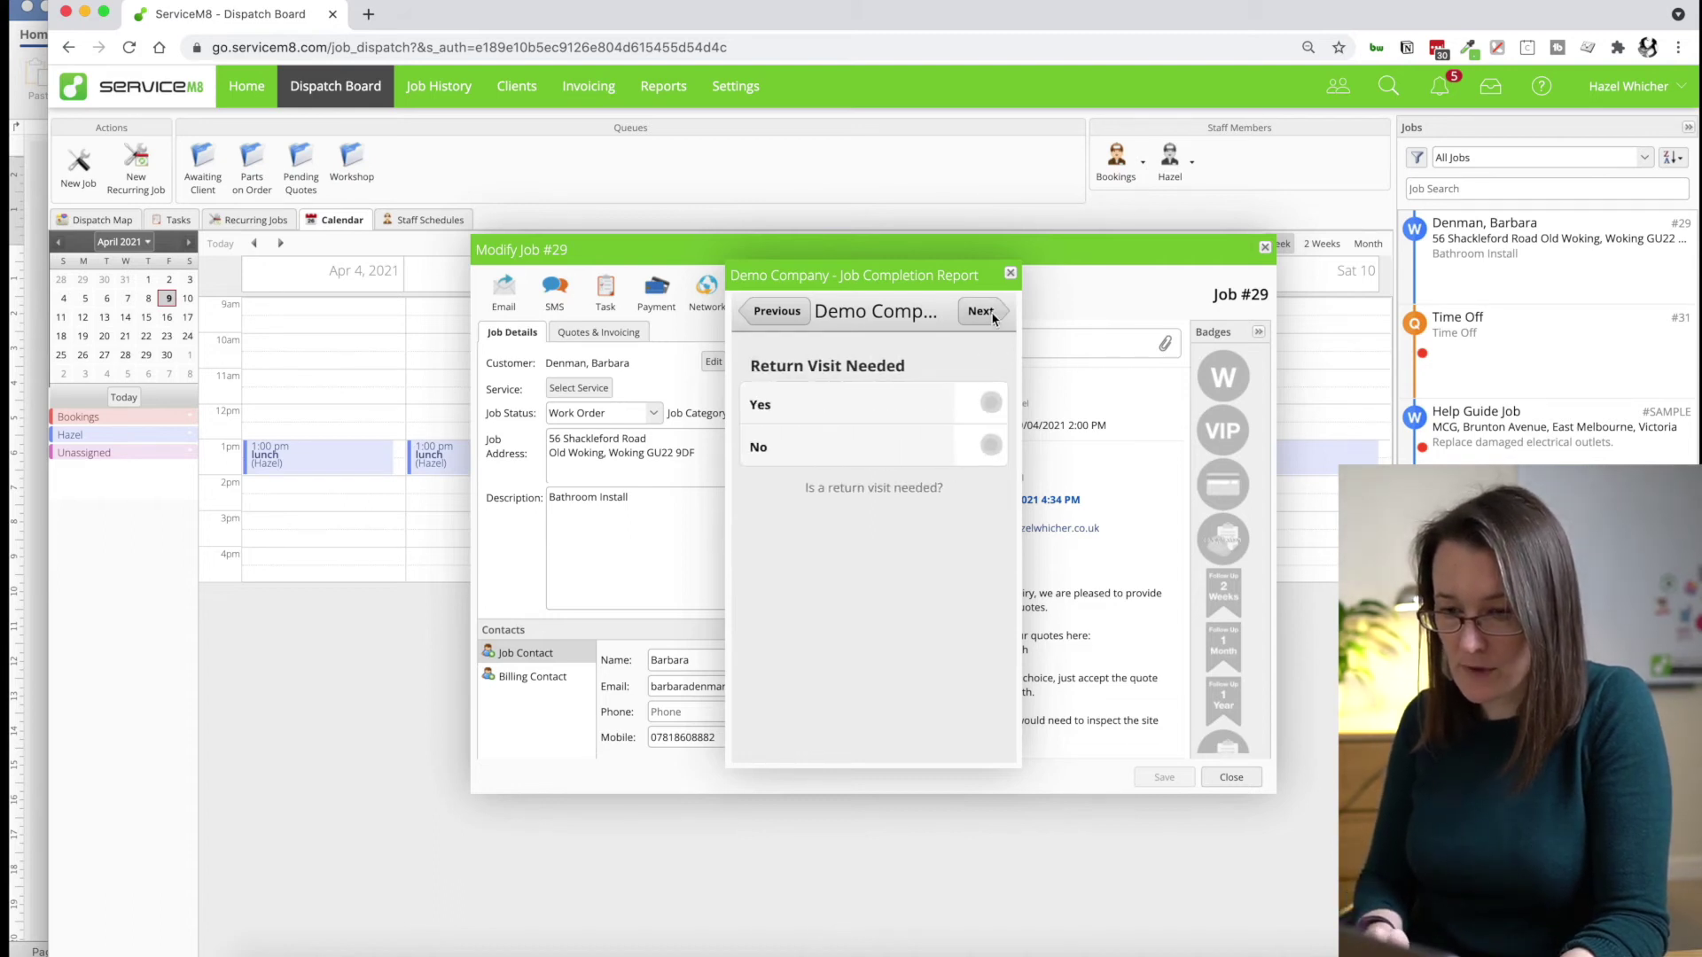
left_click(992, 448)
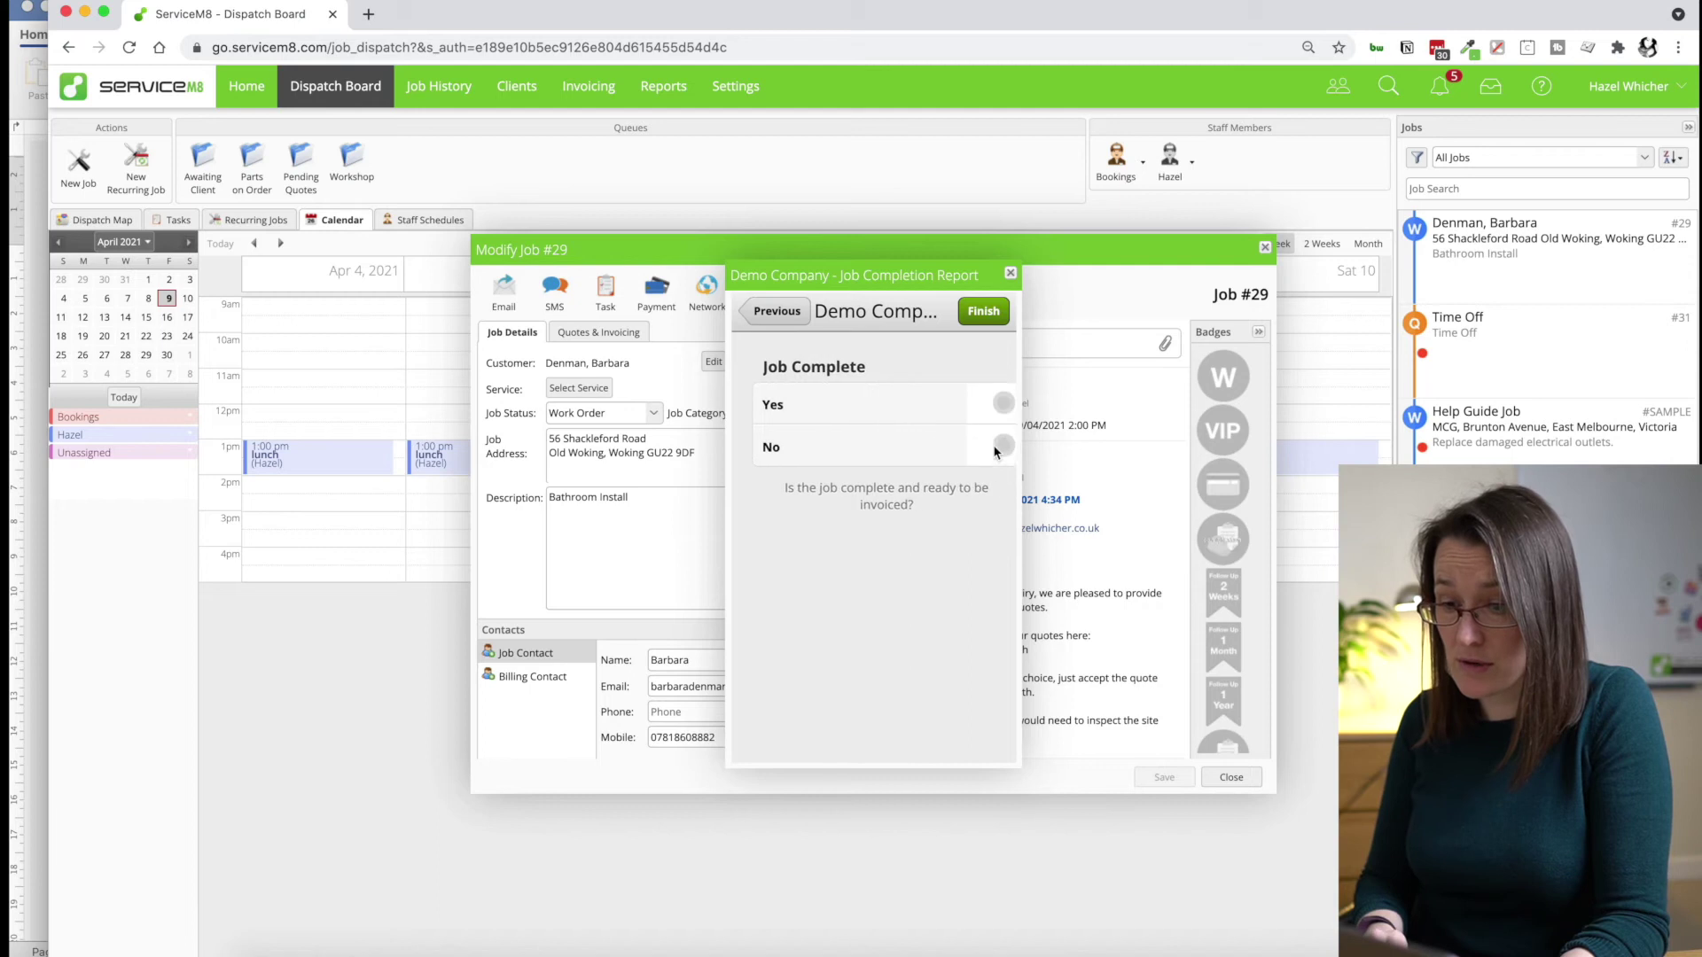
left_click(986, 404)
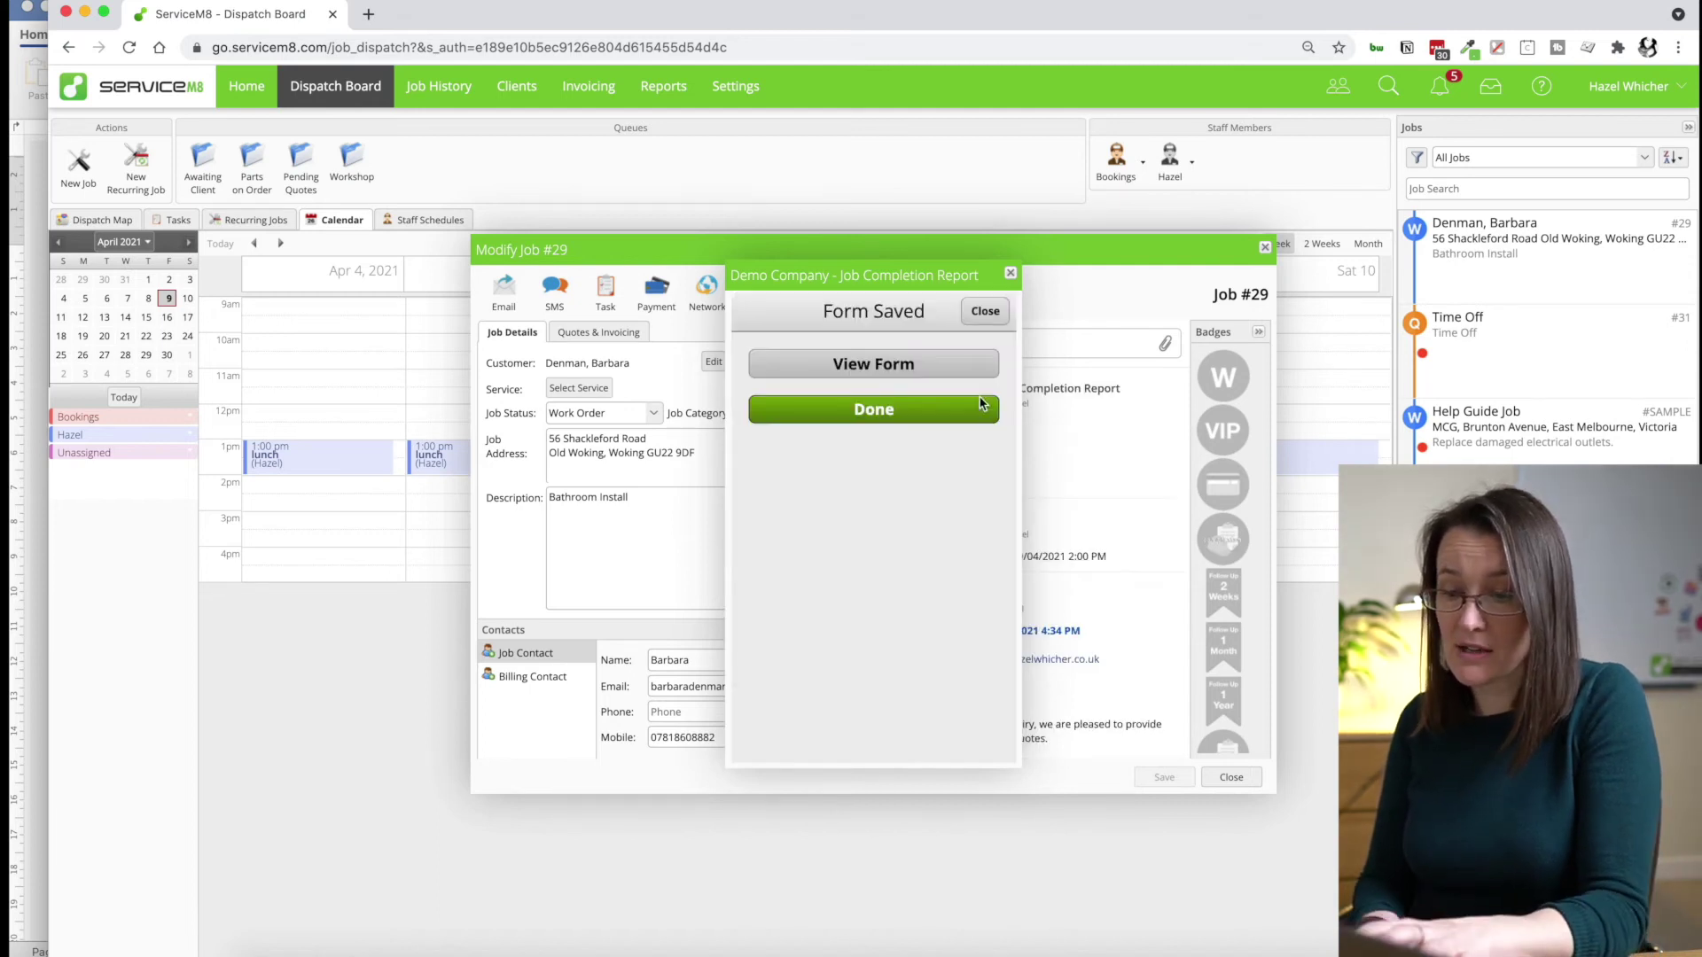
Step: View the saved report as a PDF zoomed to 60%, then close the preview
left_click(960, 360)
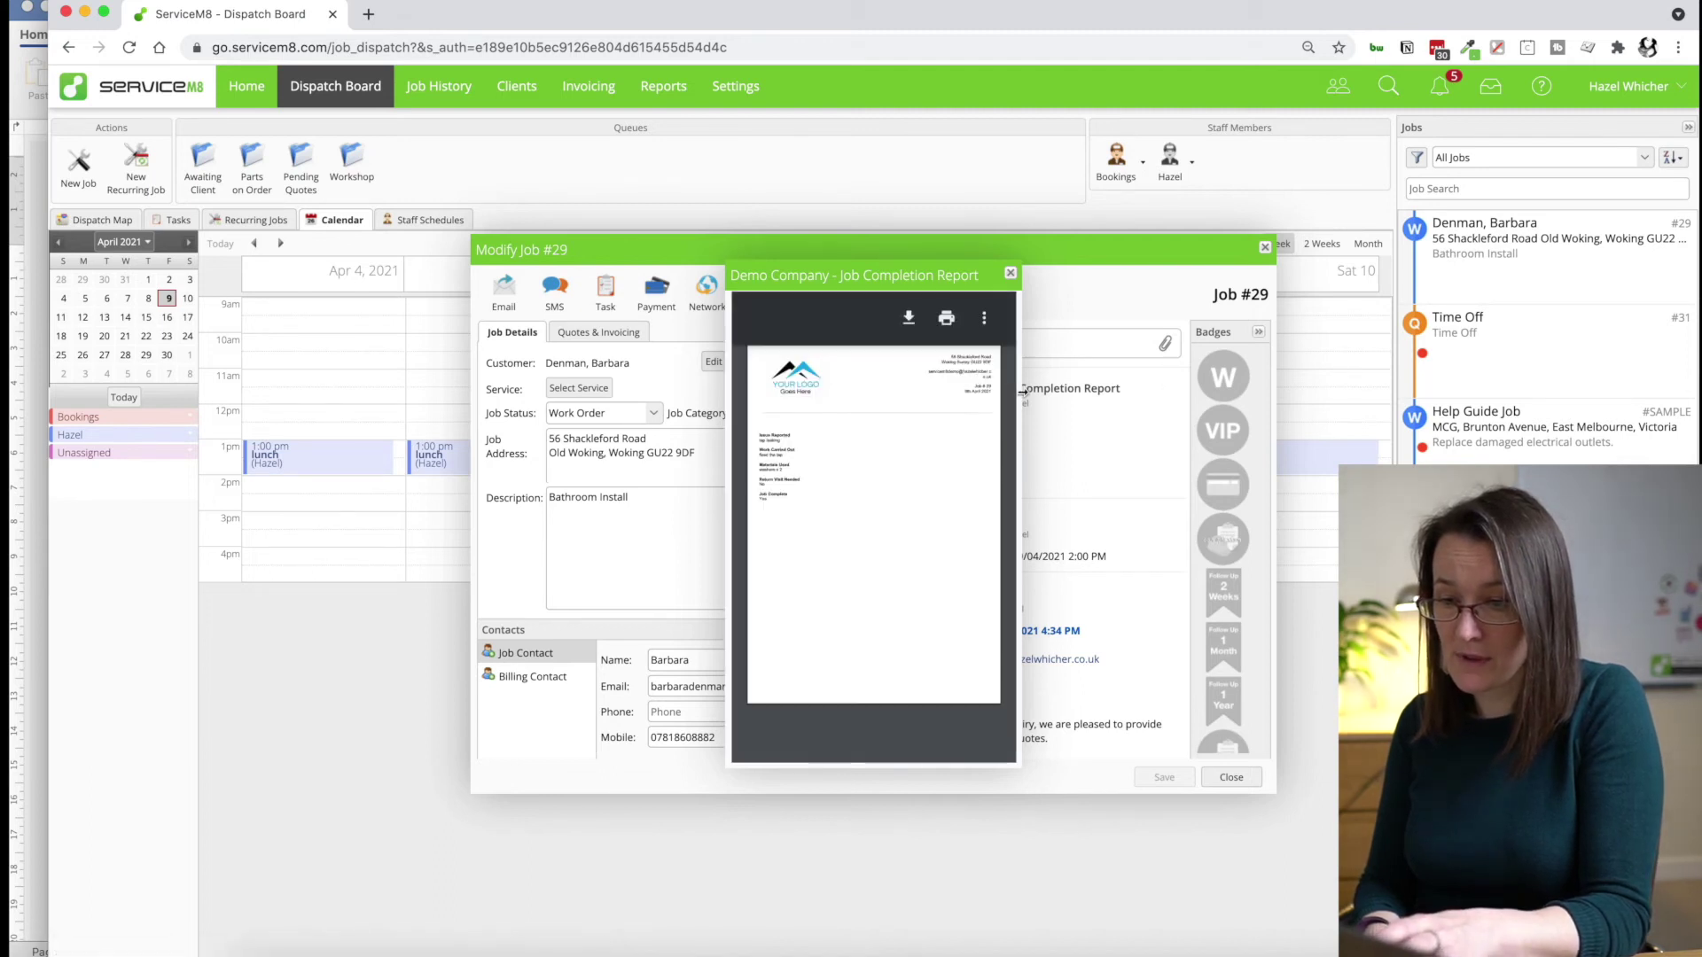
left_click_drag(1022, 391, 1301, 391)
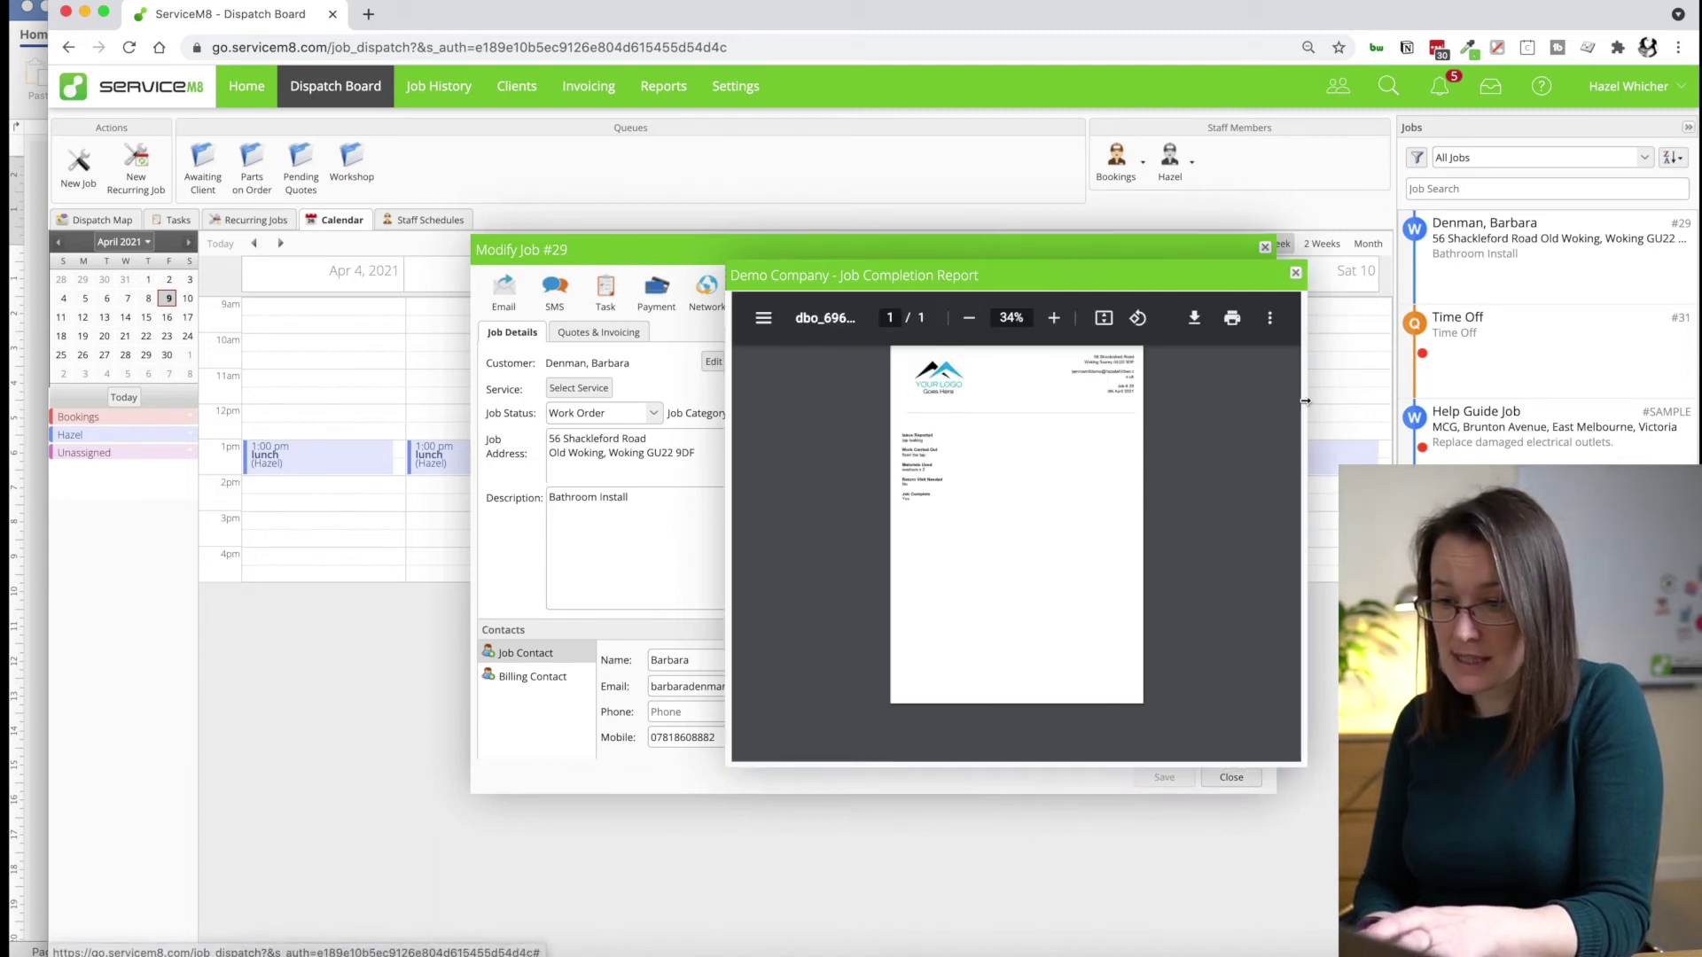
left_click(1052, 319)
left_click(1051, 319)
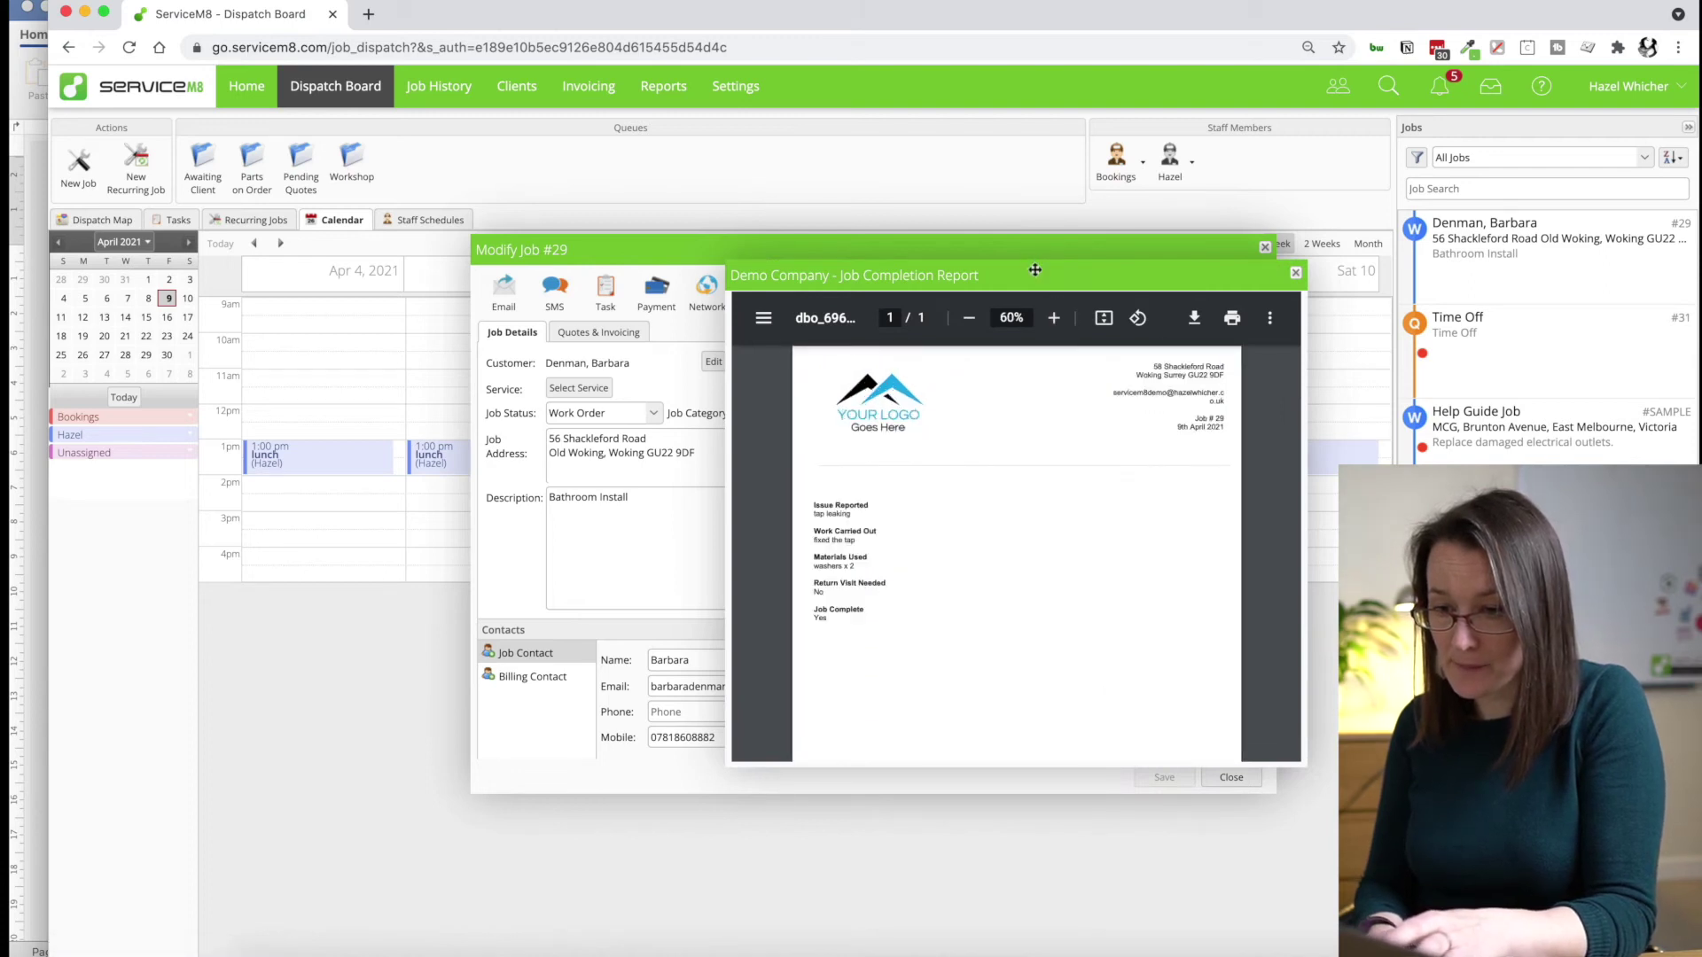
left_click_drag(1035, 269, 960, 117)
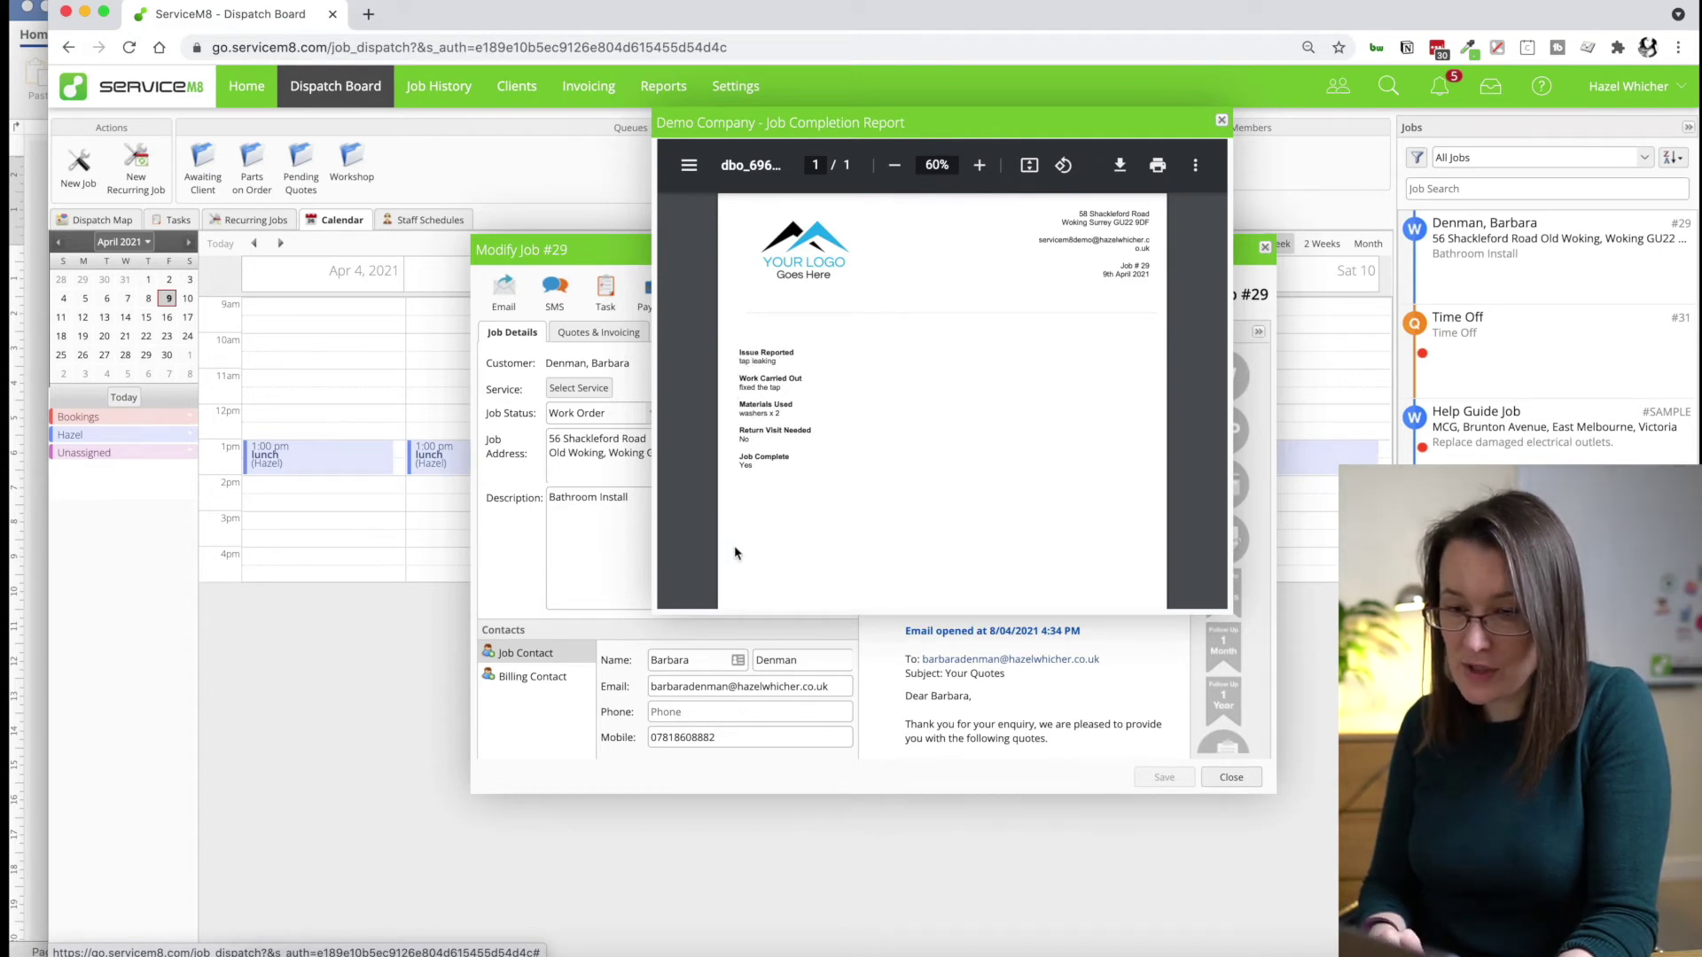
left_click(1222, 123)
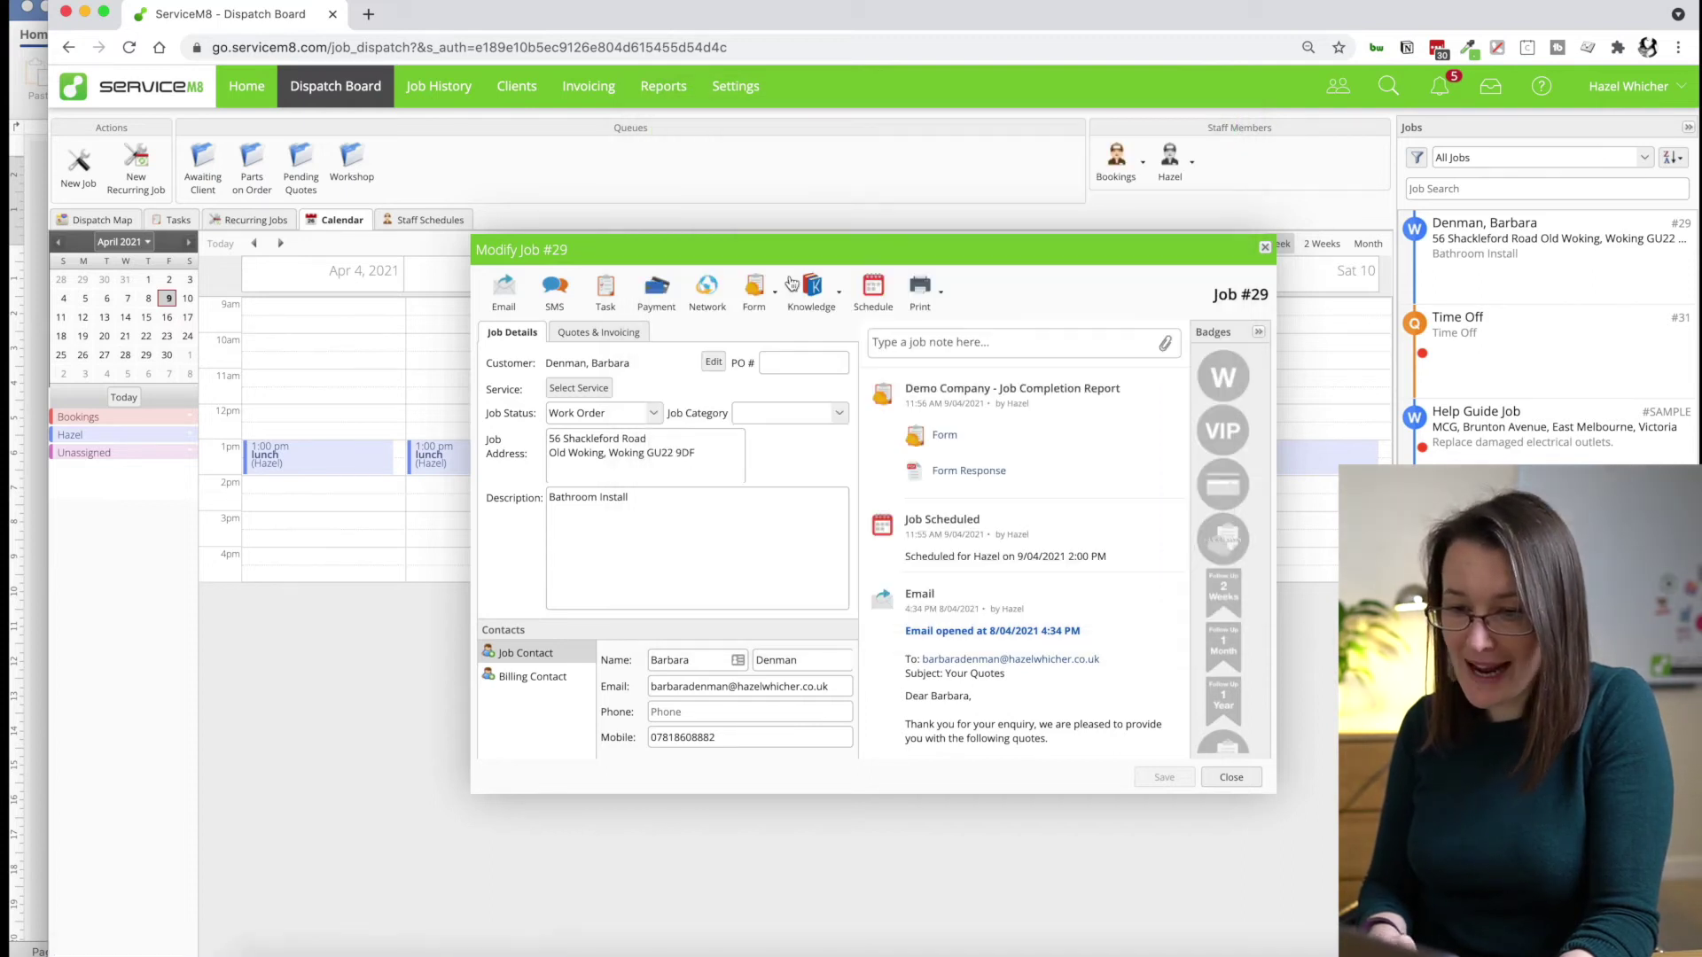
Step: Open the Demo Company - Job Completion Report form for the job and cancel it
left_click(755, 288)
left_click(779, 450)
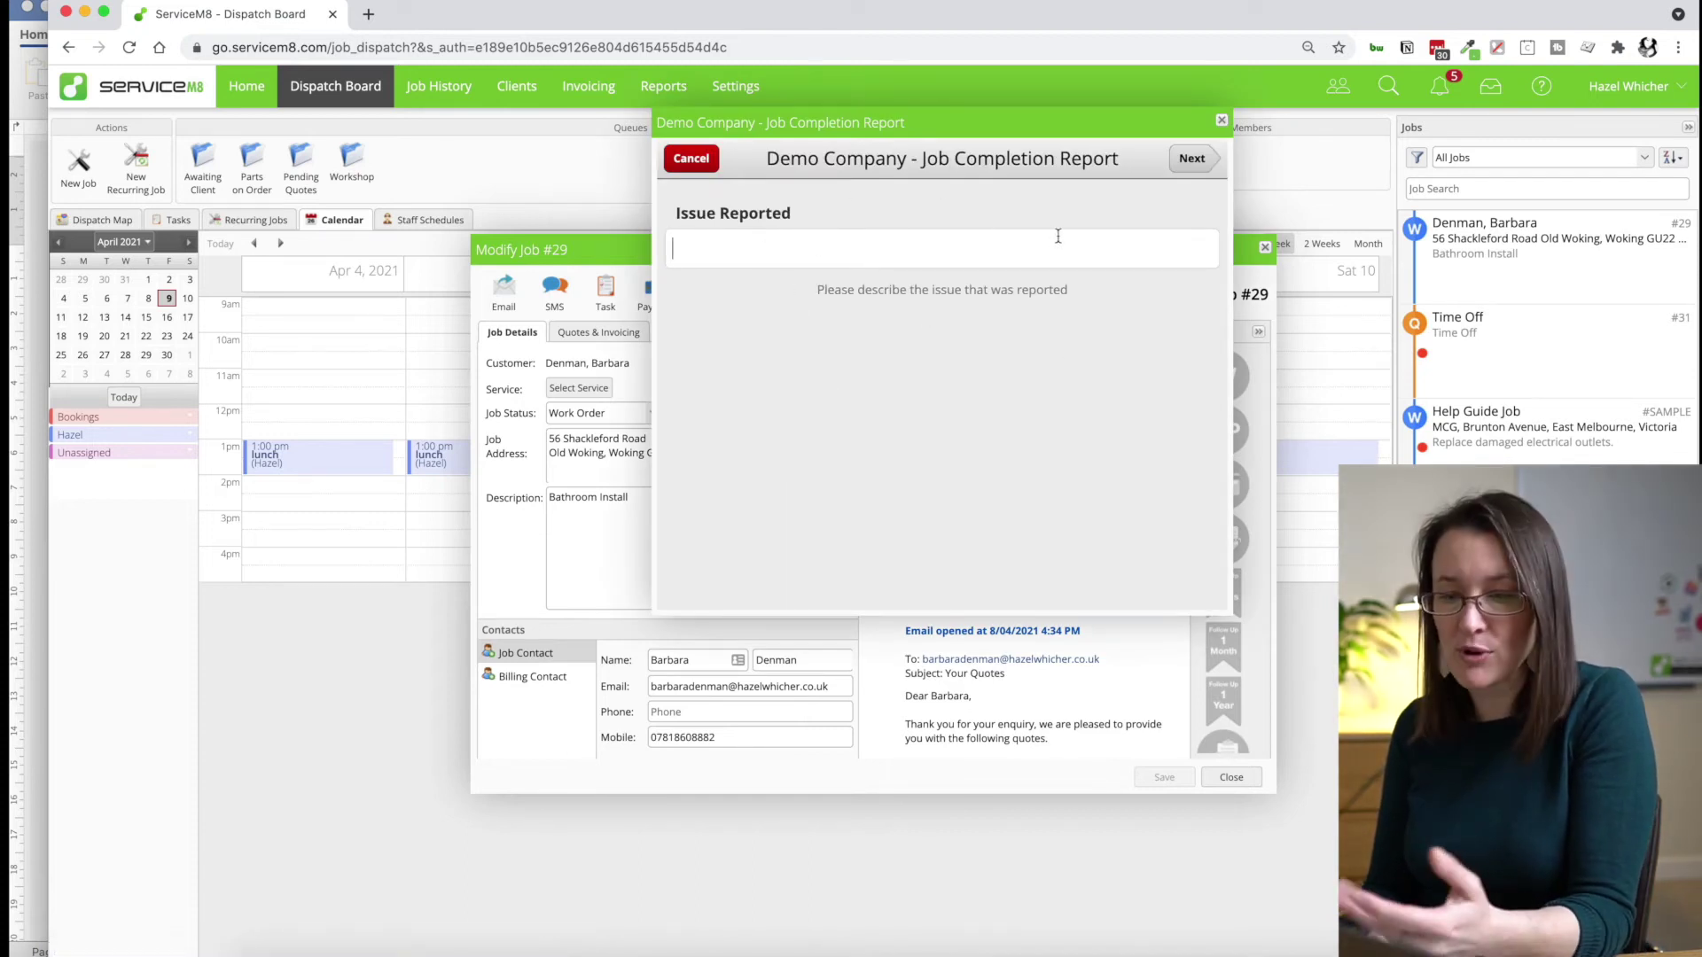
left_click(1221, 120)
Step: Open the Demo Company - Job Completion Report for editing from Settings > Forms
left_click(719, 86)
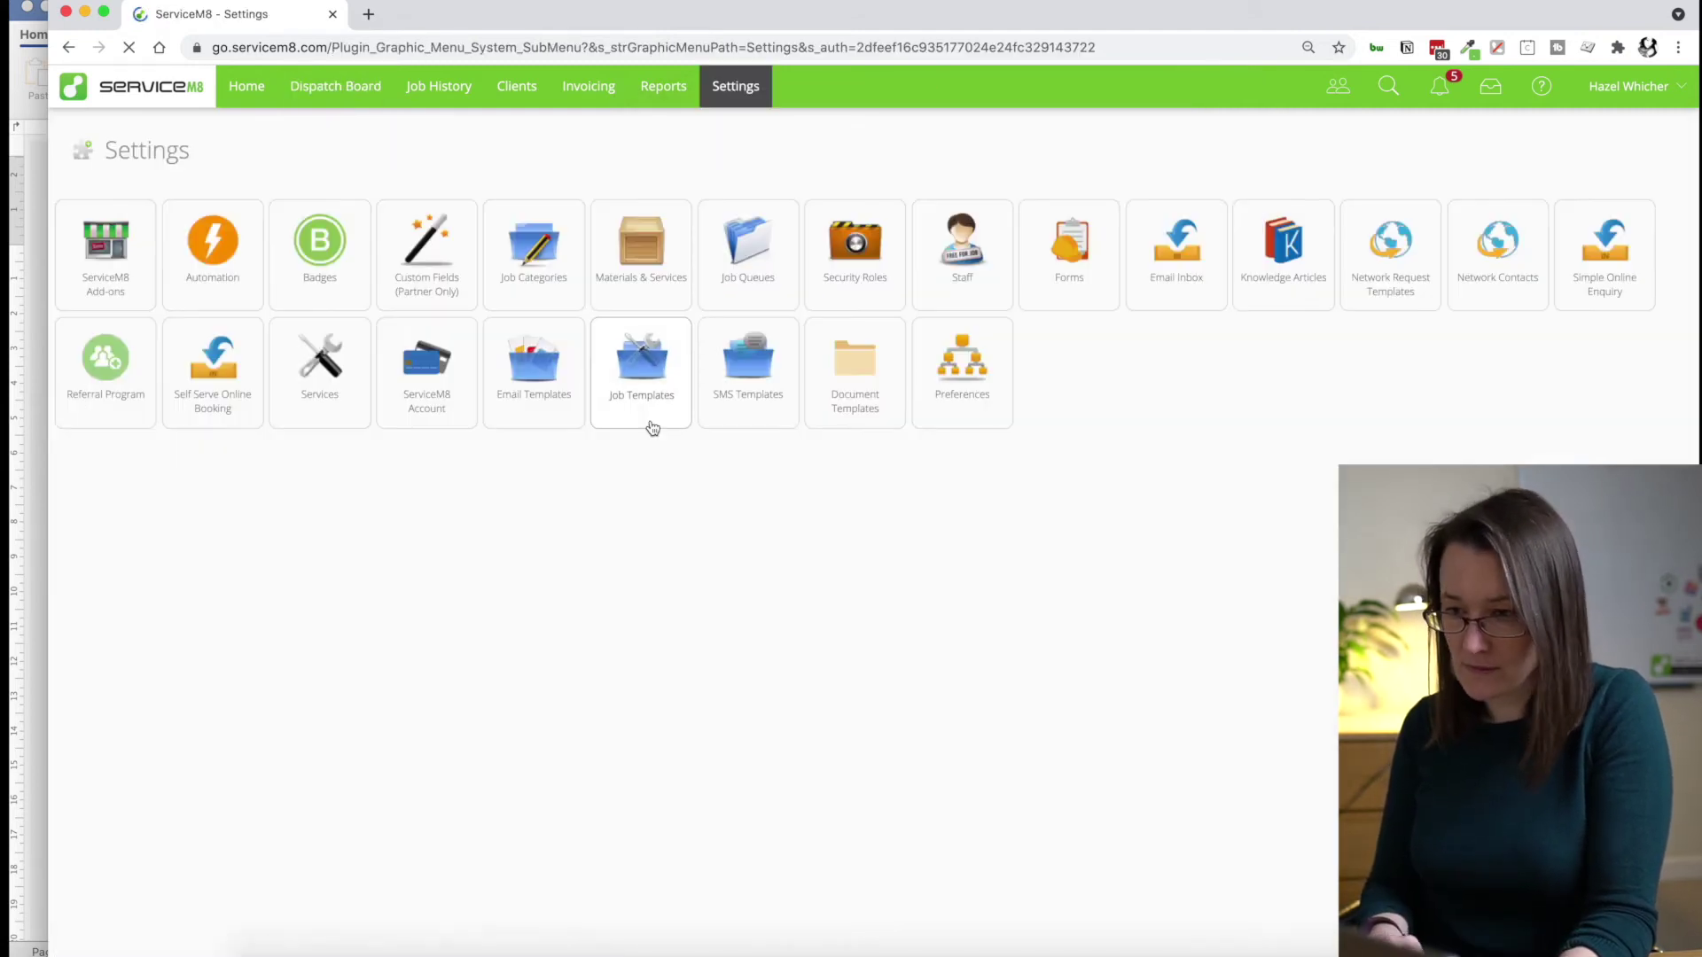
left_click(1036, 273)
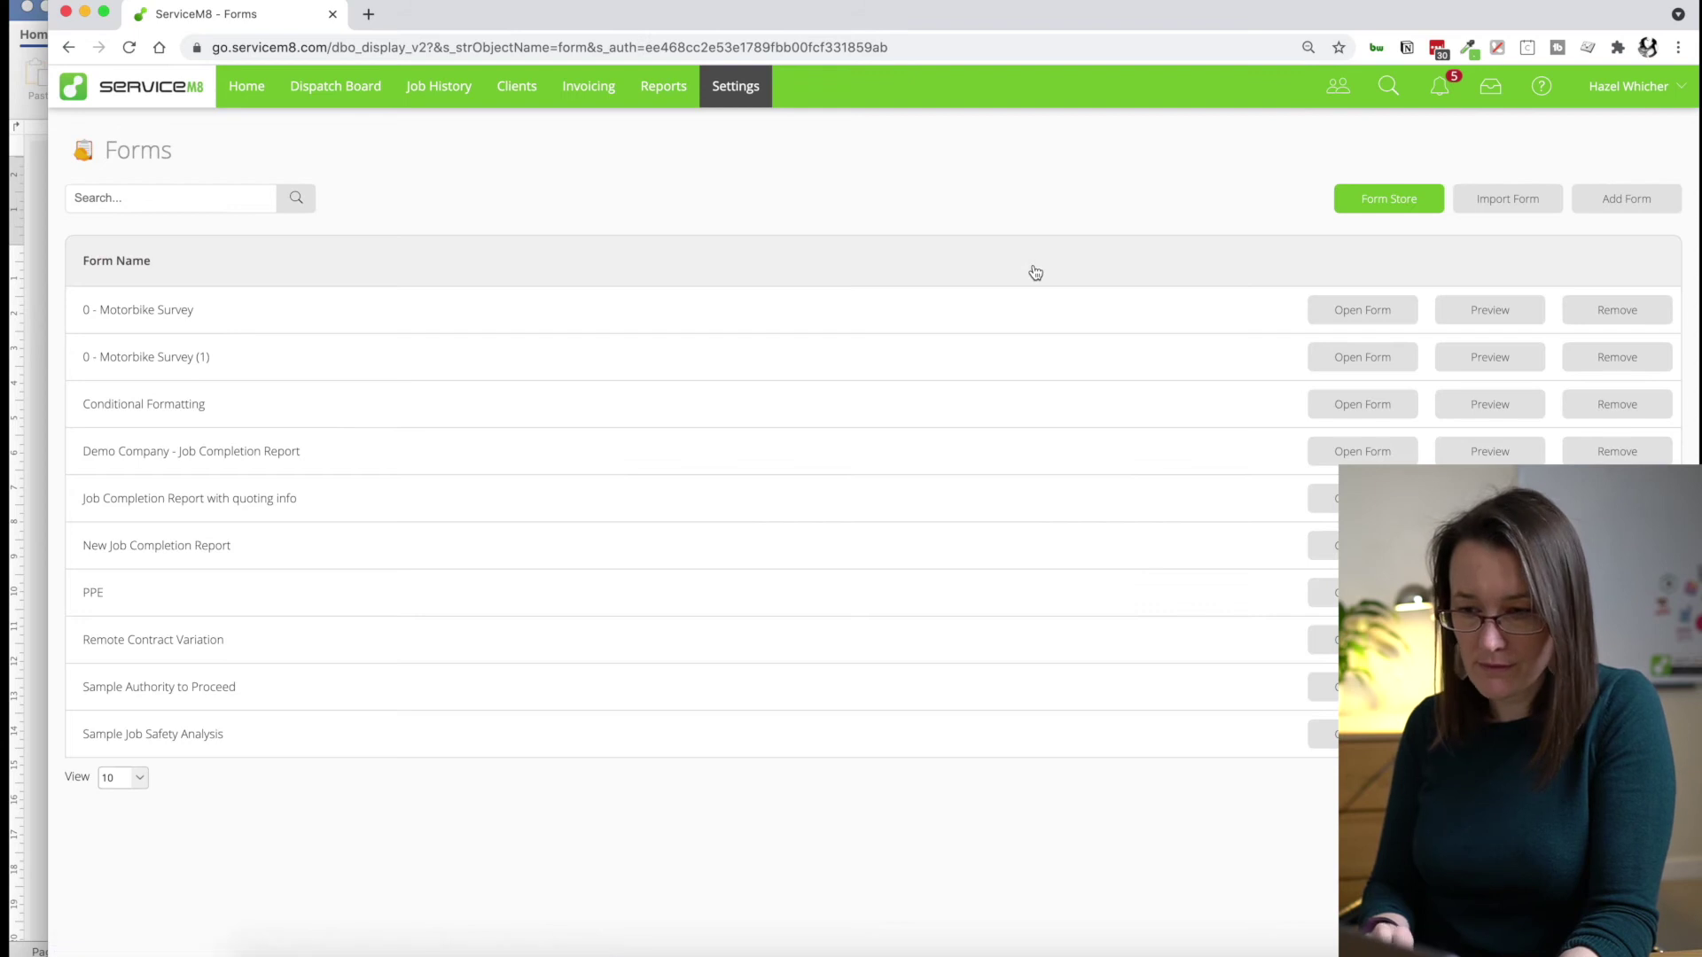
left_click(1362, 451)
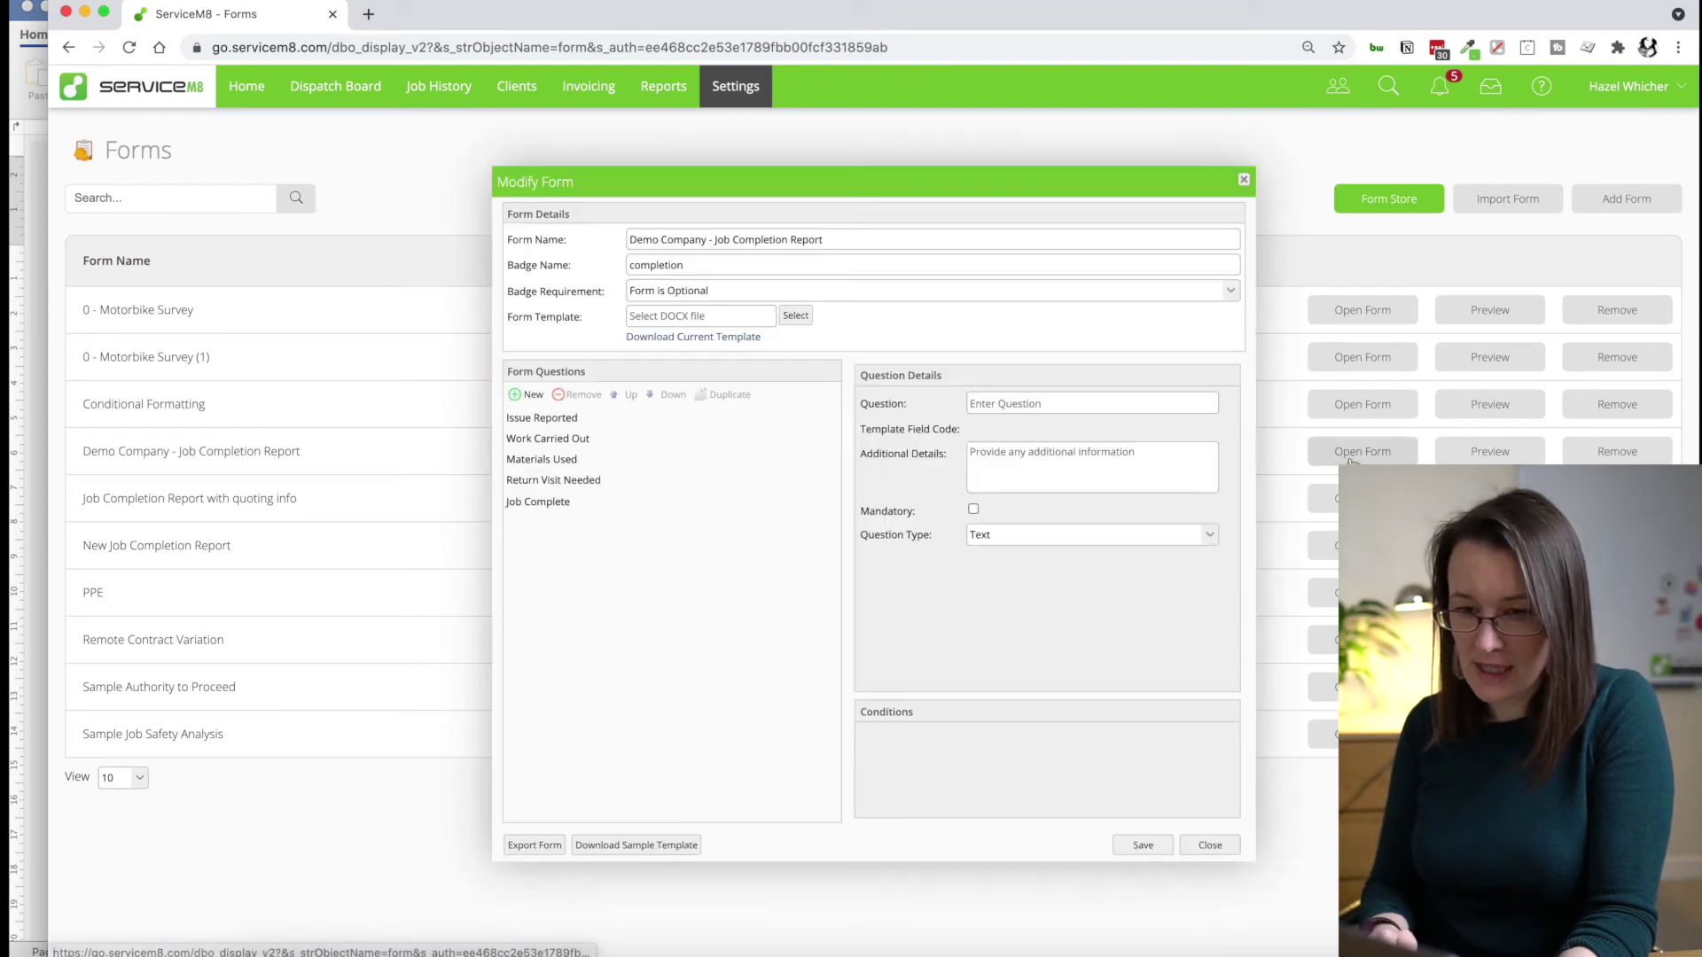
Step: Change Issue Reported, Work Carried Out and Materials Used to Text (Multi-Line) questions
left_click(543, 420)
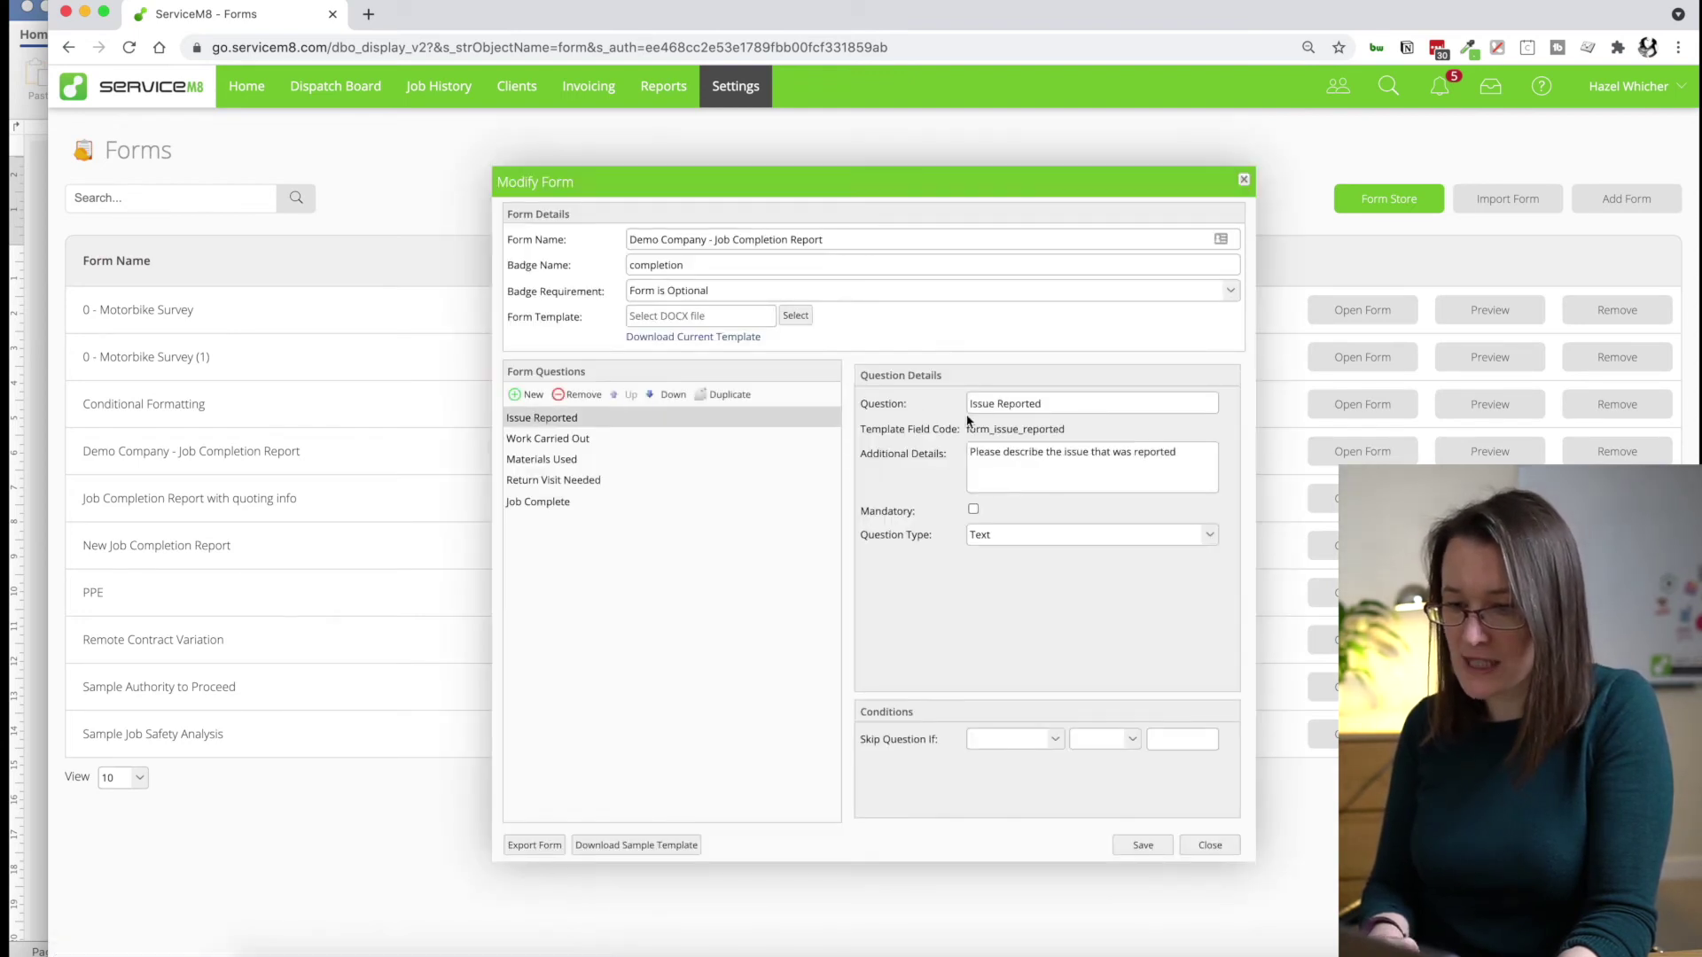
left_click(1208, 543)
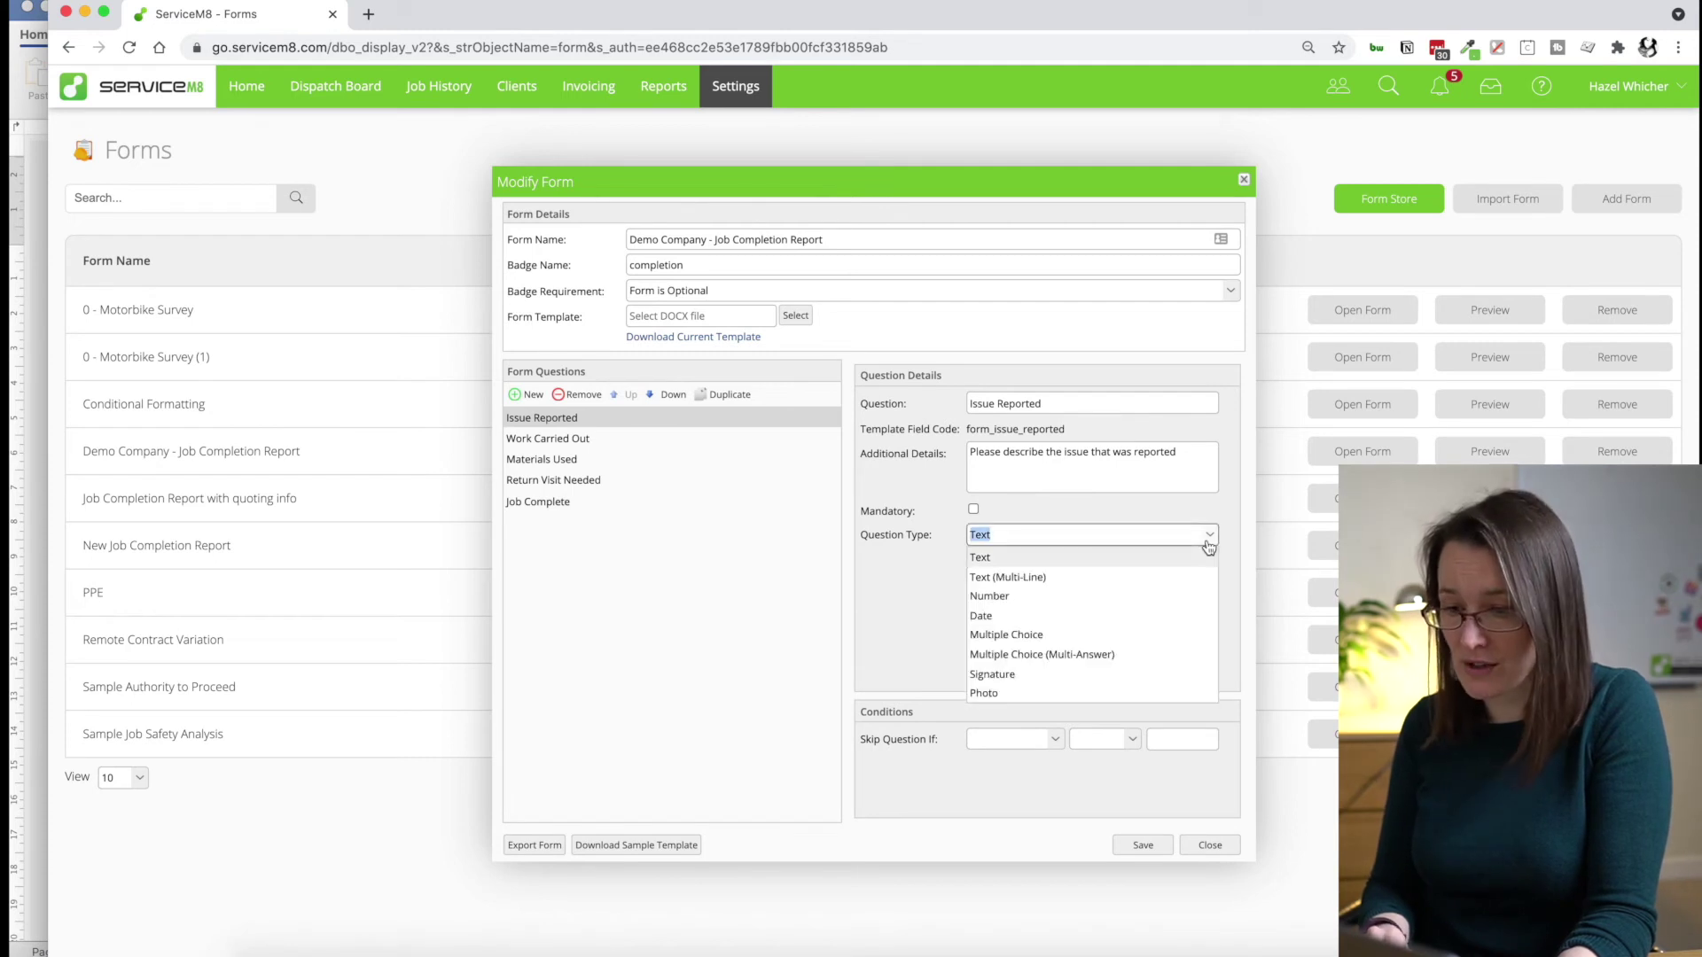
left_click(1083, 578)
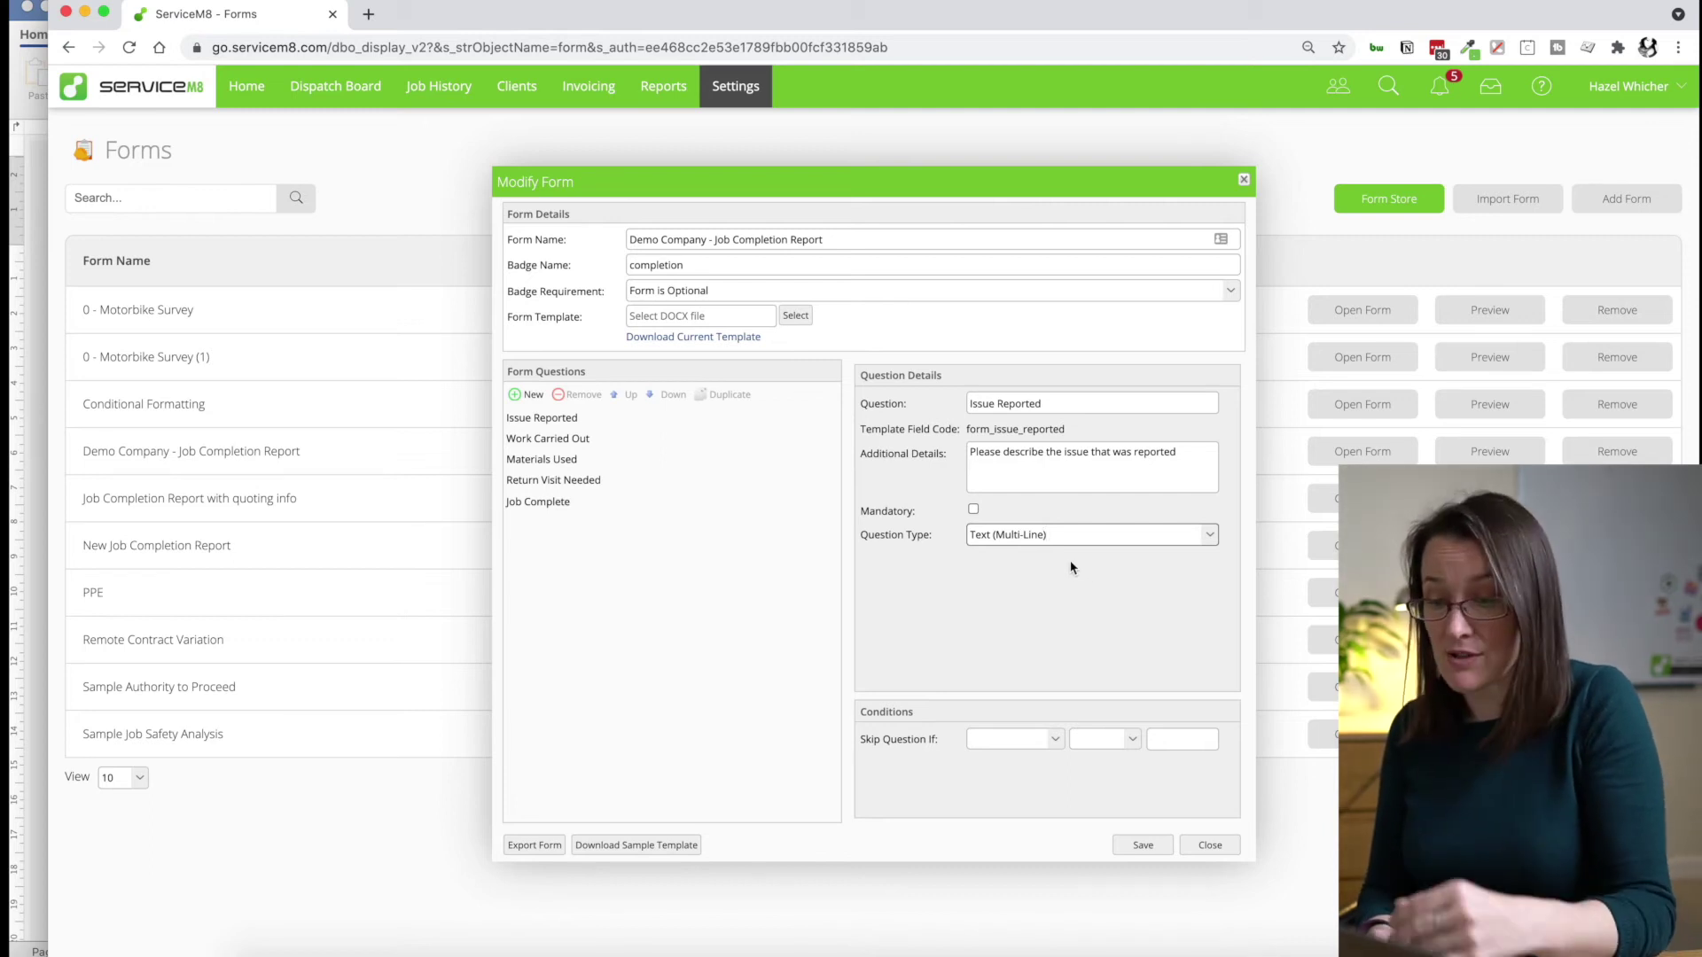
left_click(568, 441)
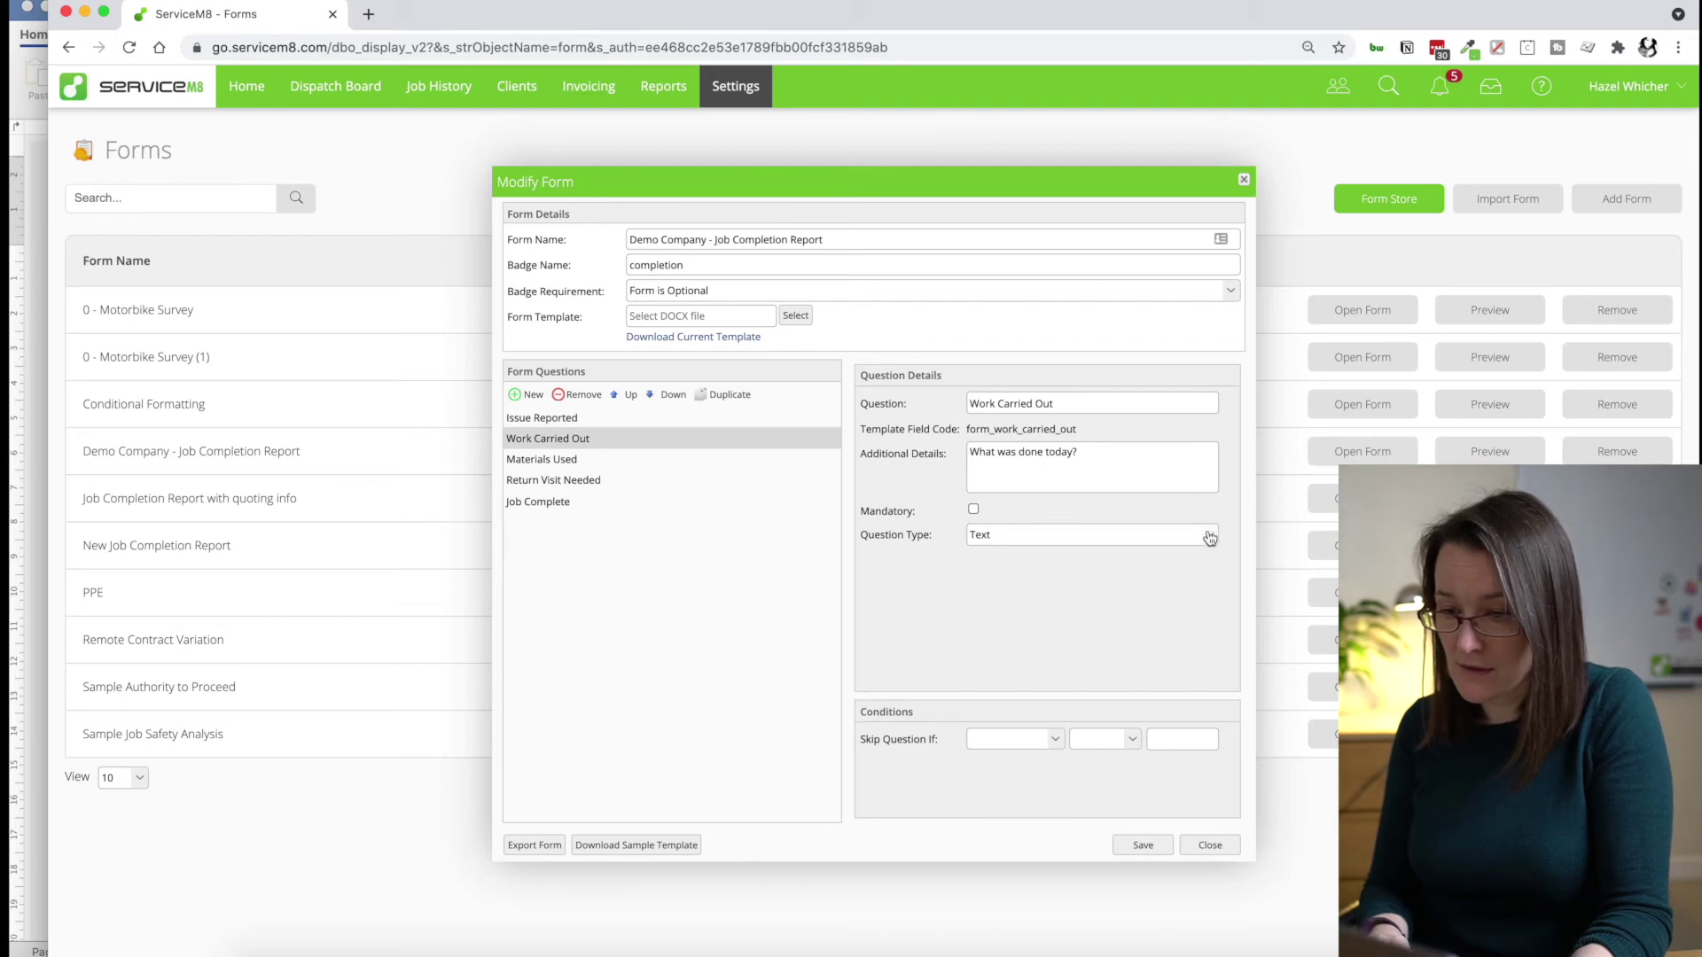
left_click(1209, 538)
left_click(1021, 575)
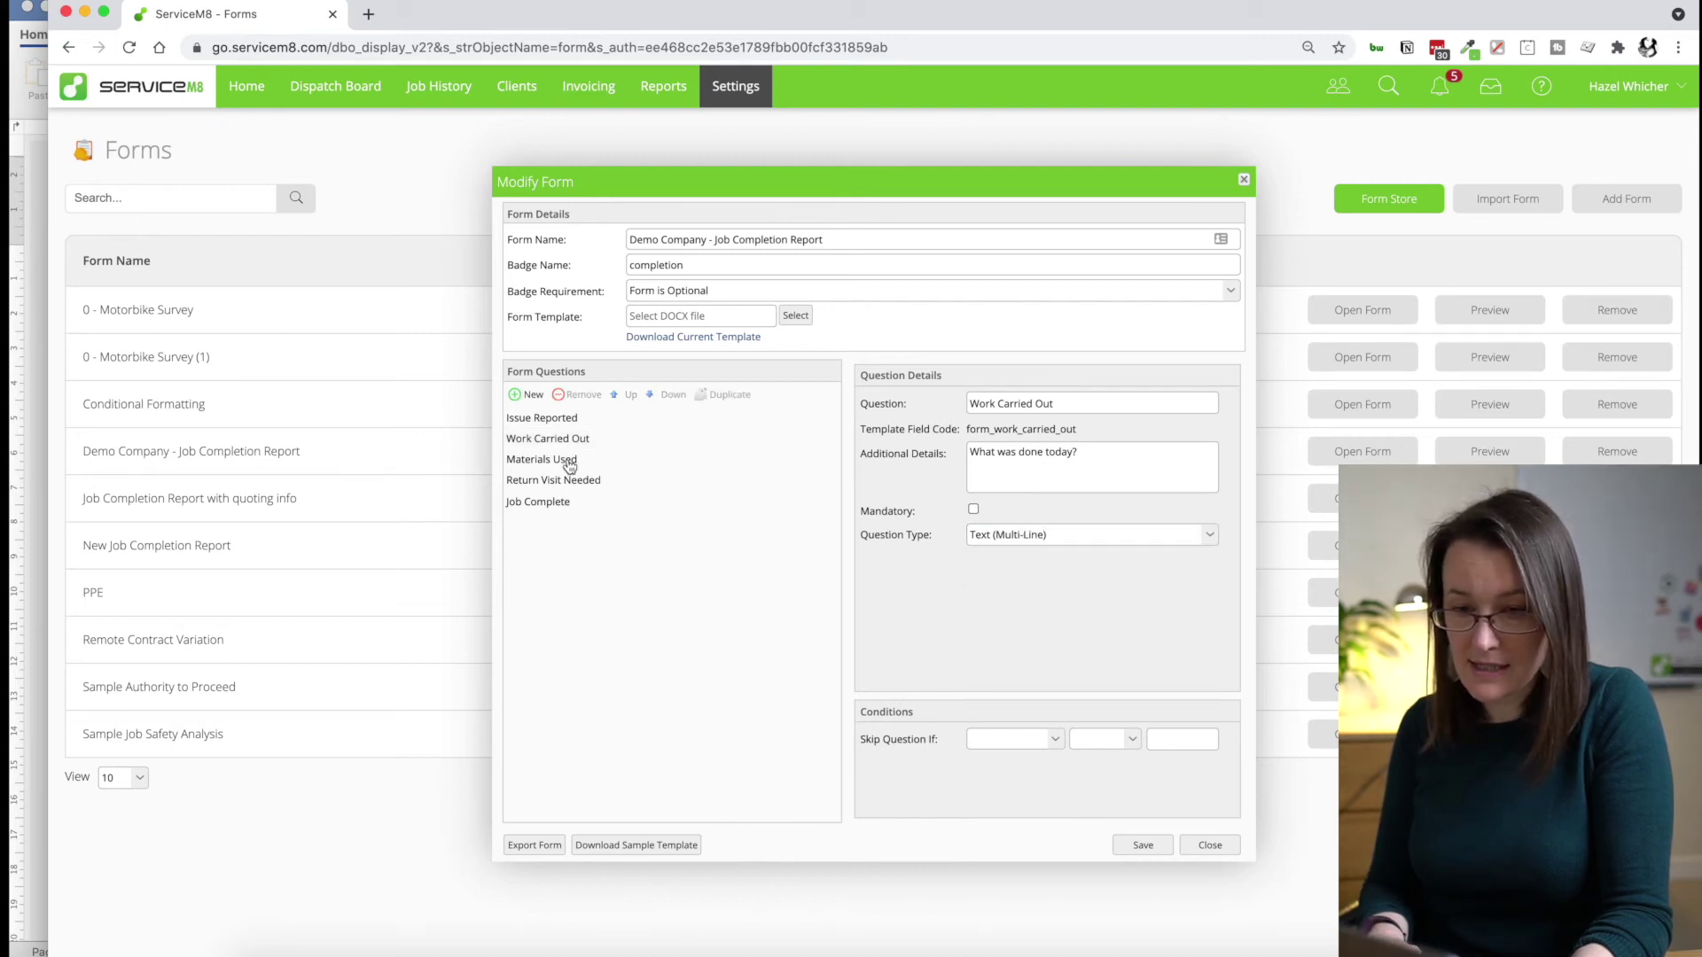
left_click(570, 461)
left_click(1217, 542)
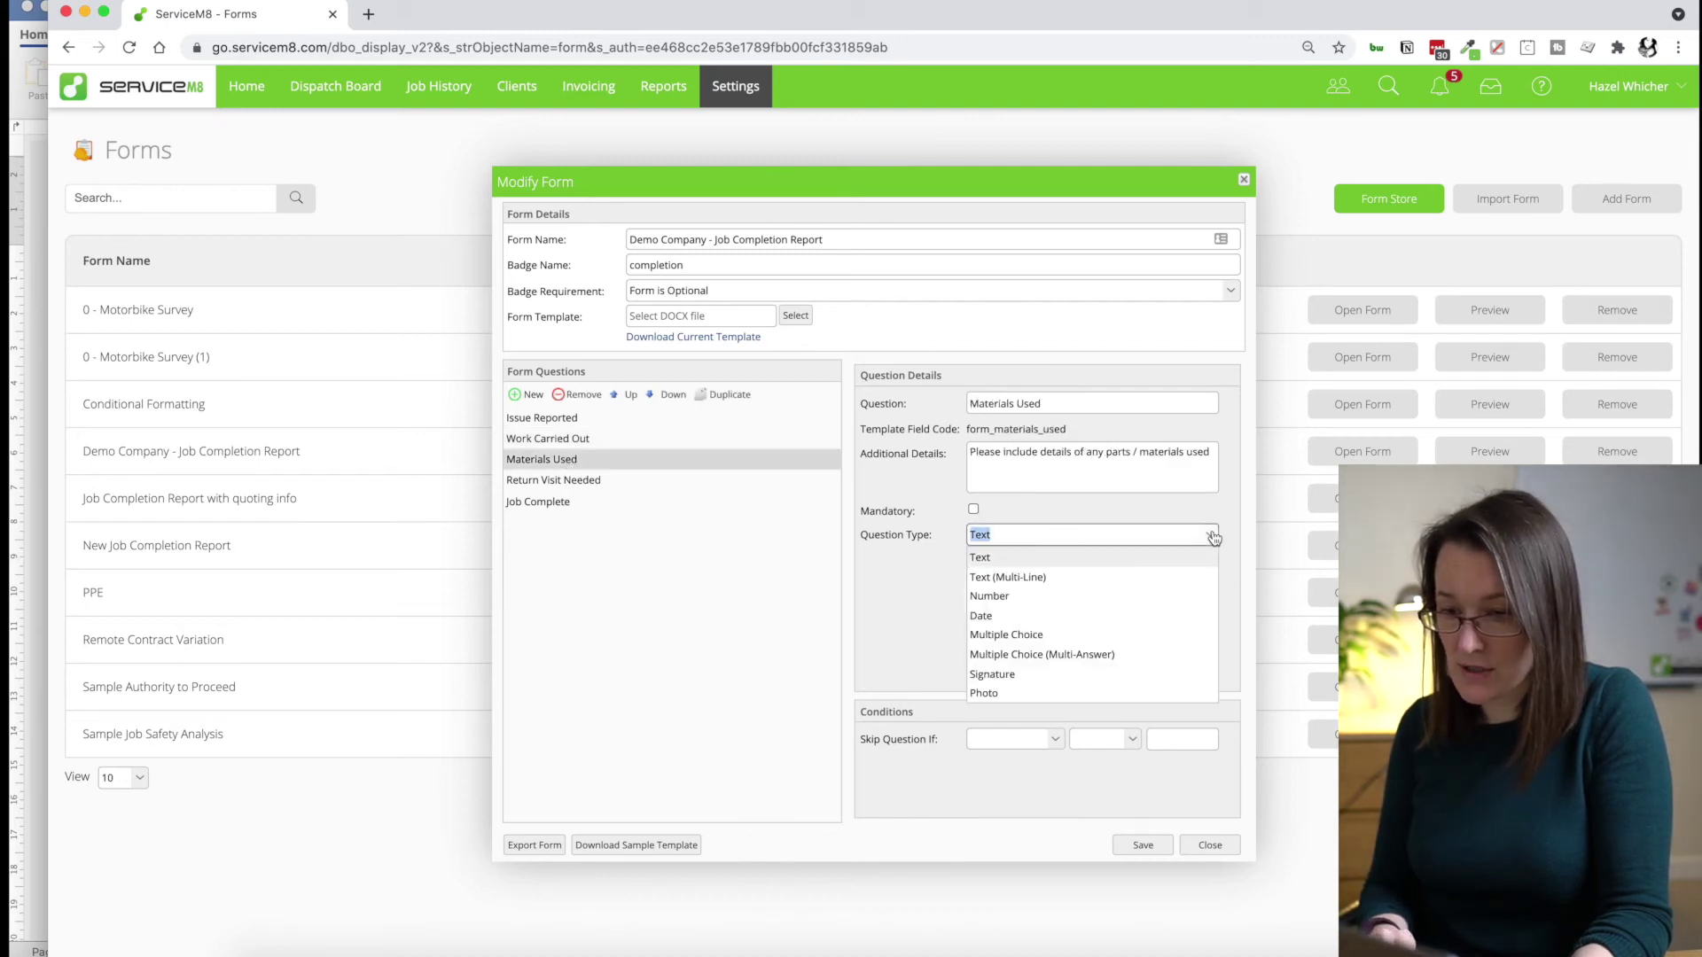
left_click(1081, 589)
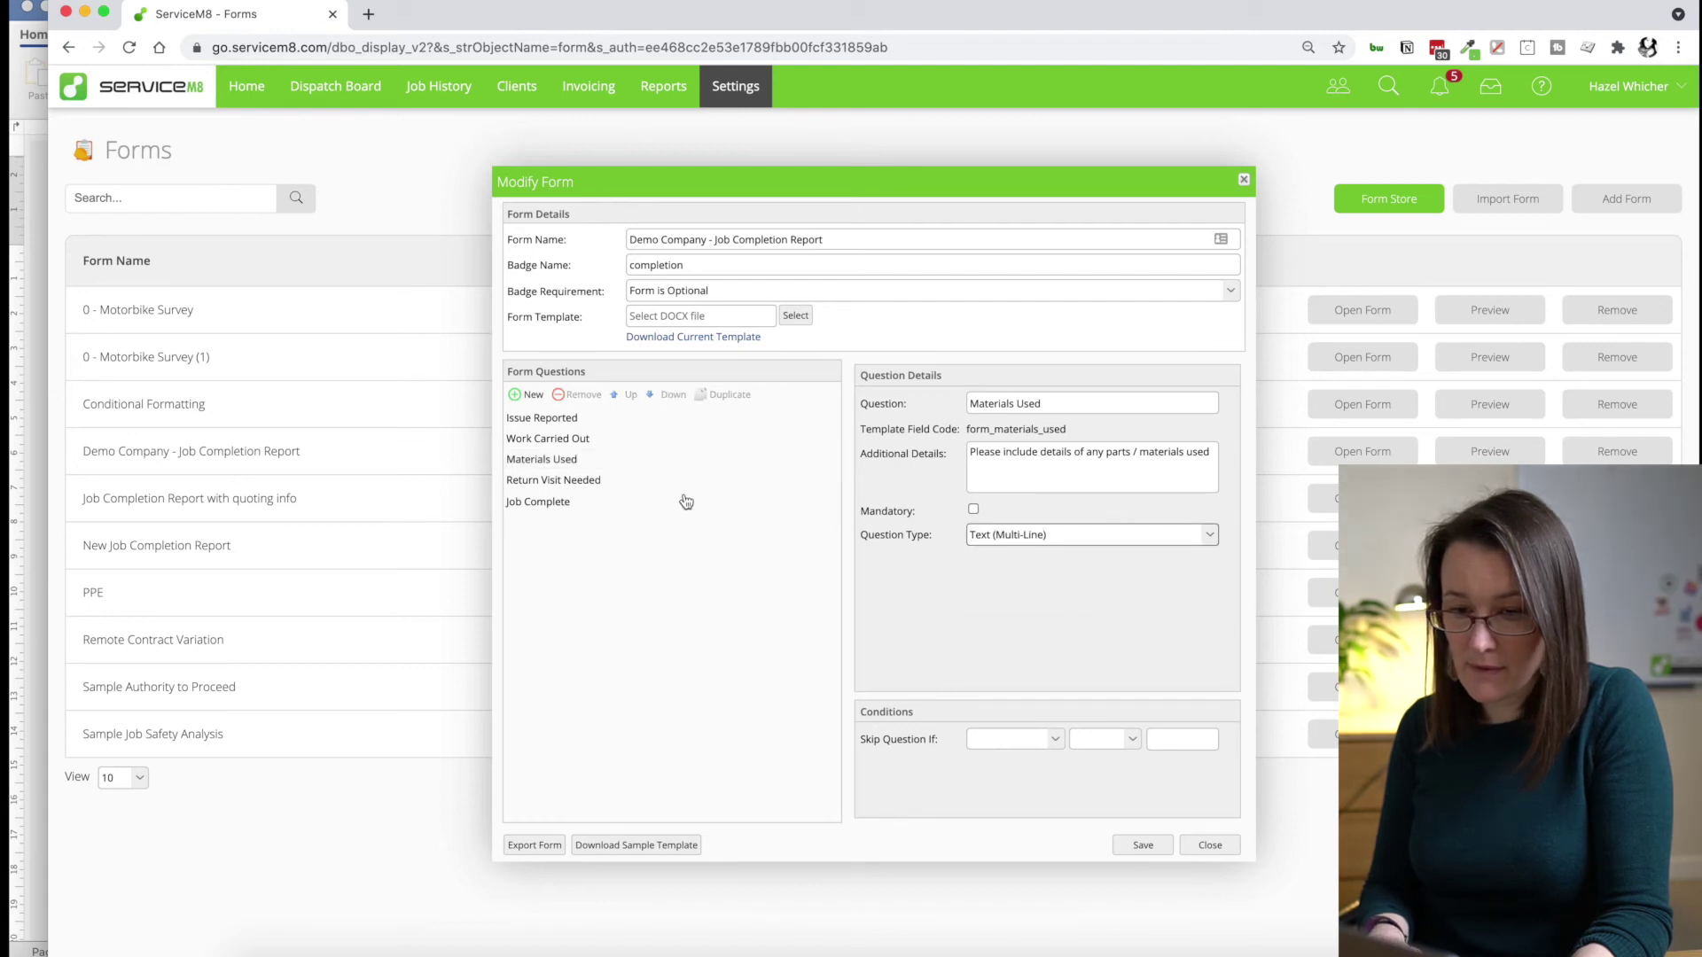
Step: Mark Return Visit Needed and Job Complete as mandatory and save the form
left_click(630, 483)
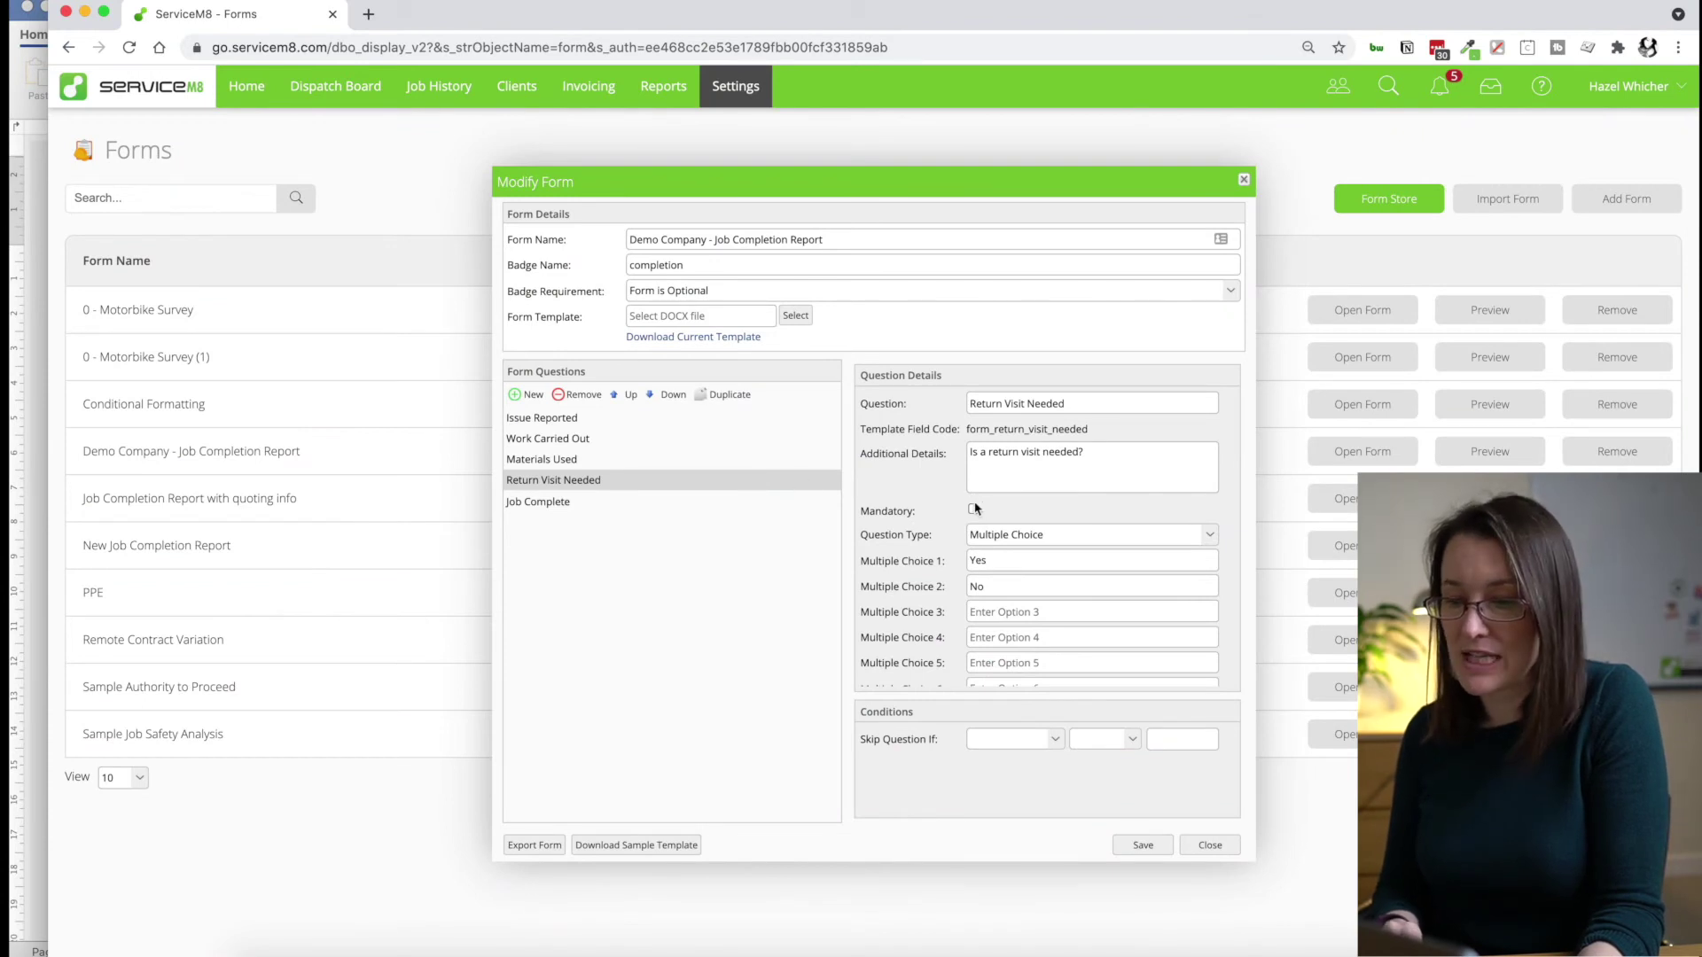
left_click(974, 510)
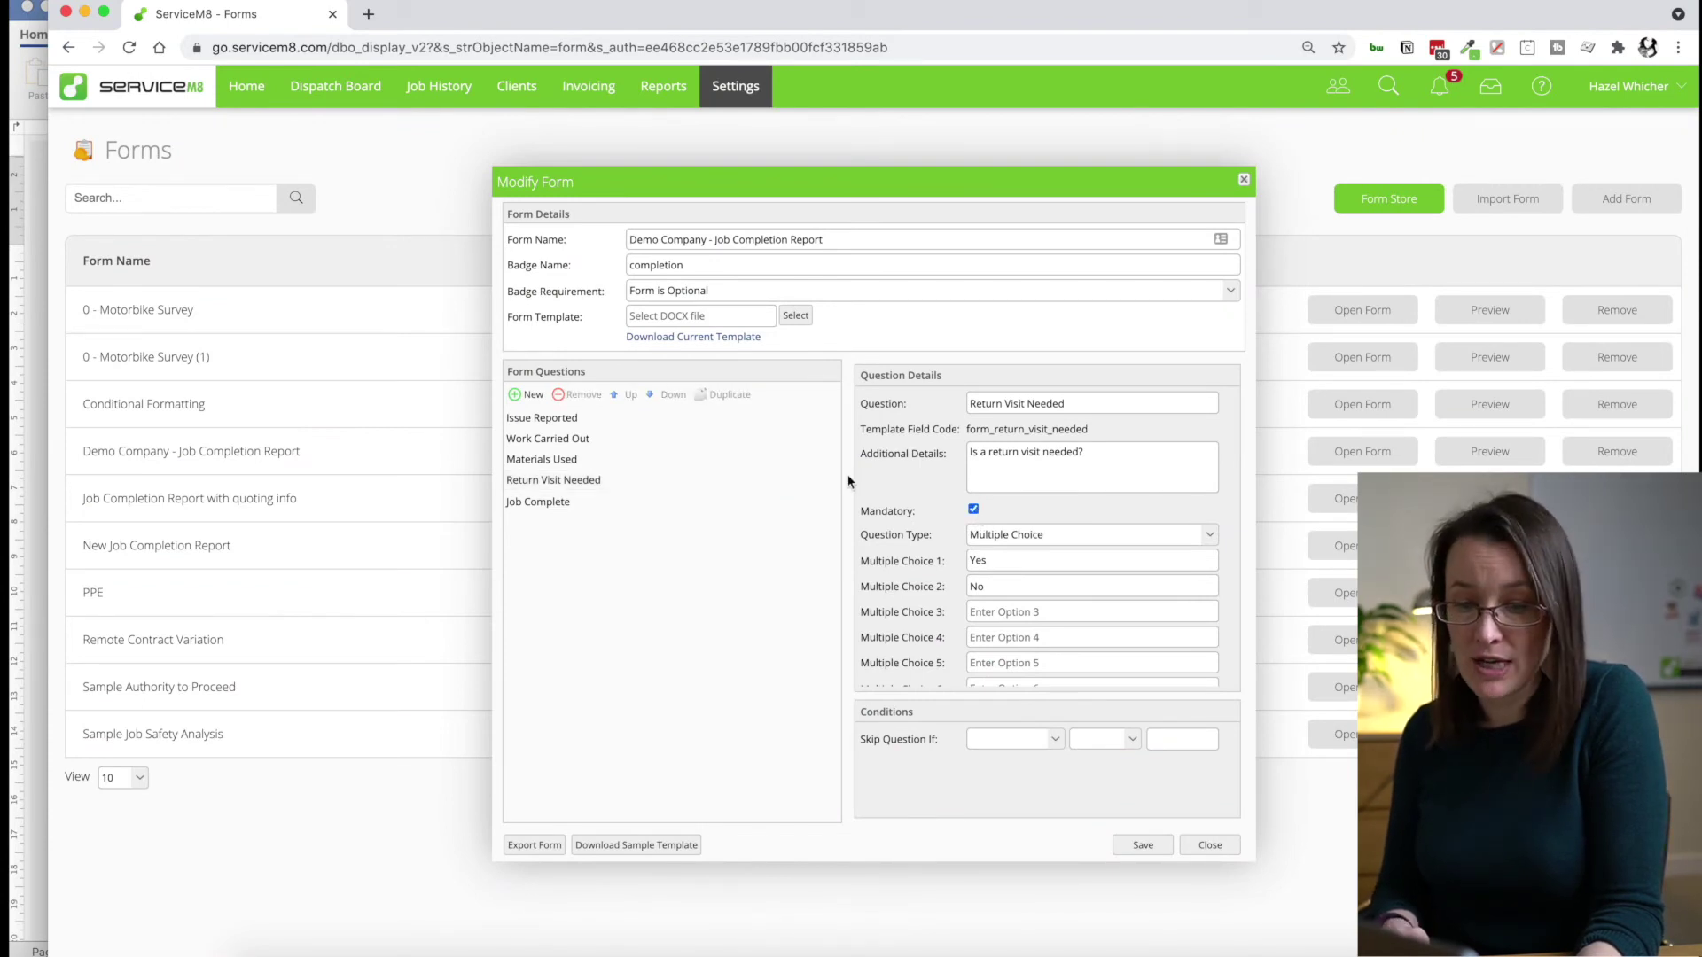
left_click(543, 502)
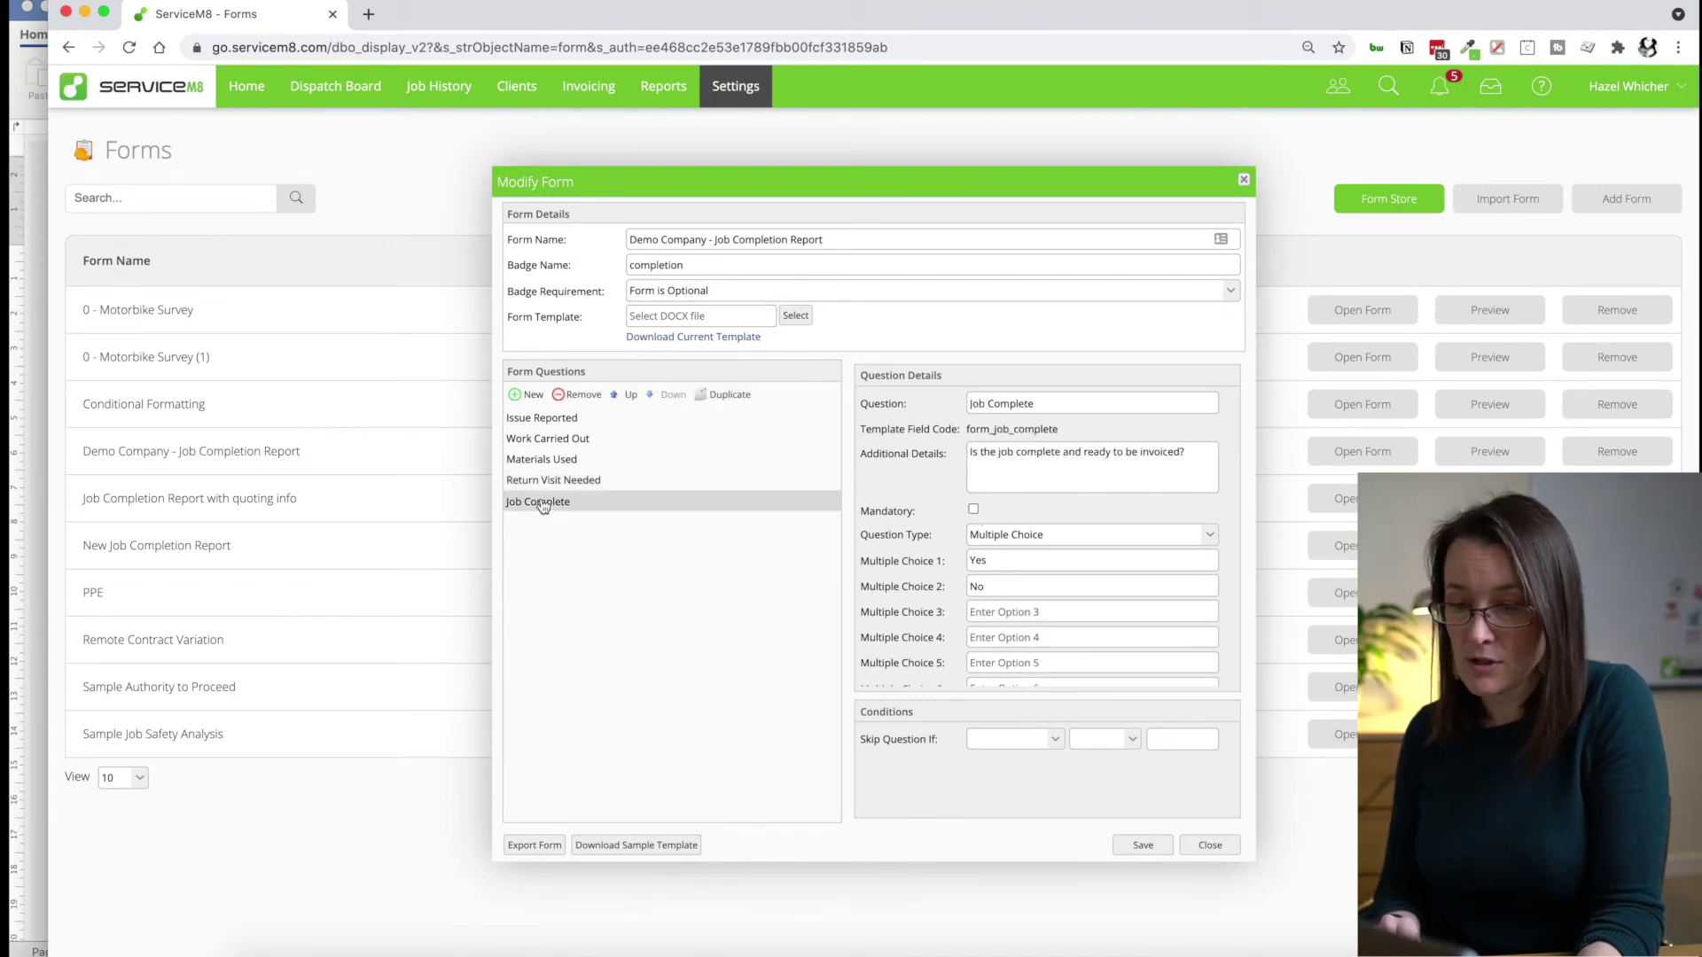
left_click(973, 510)
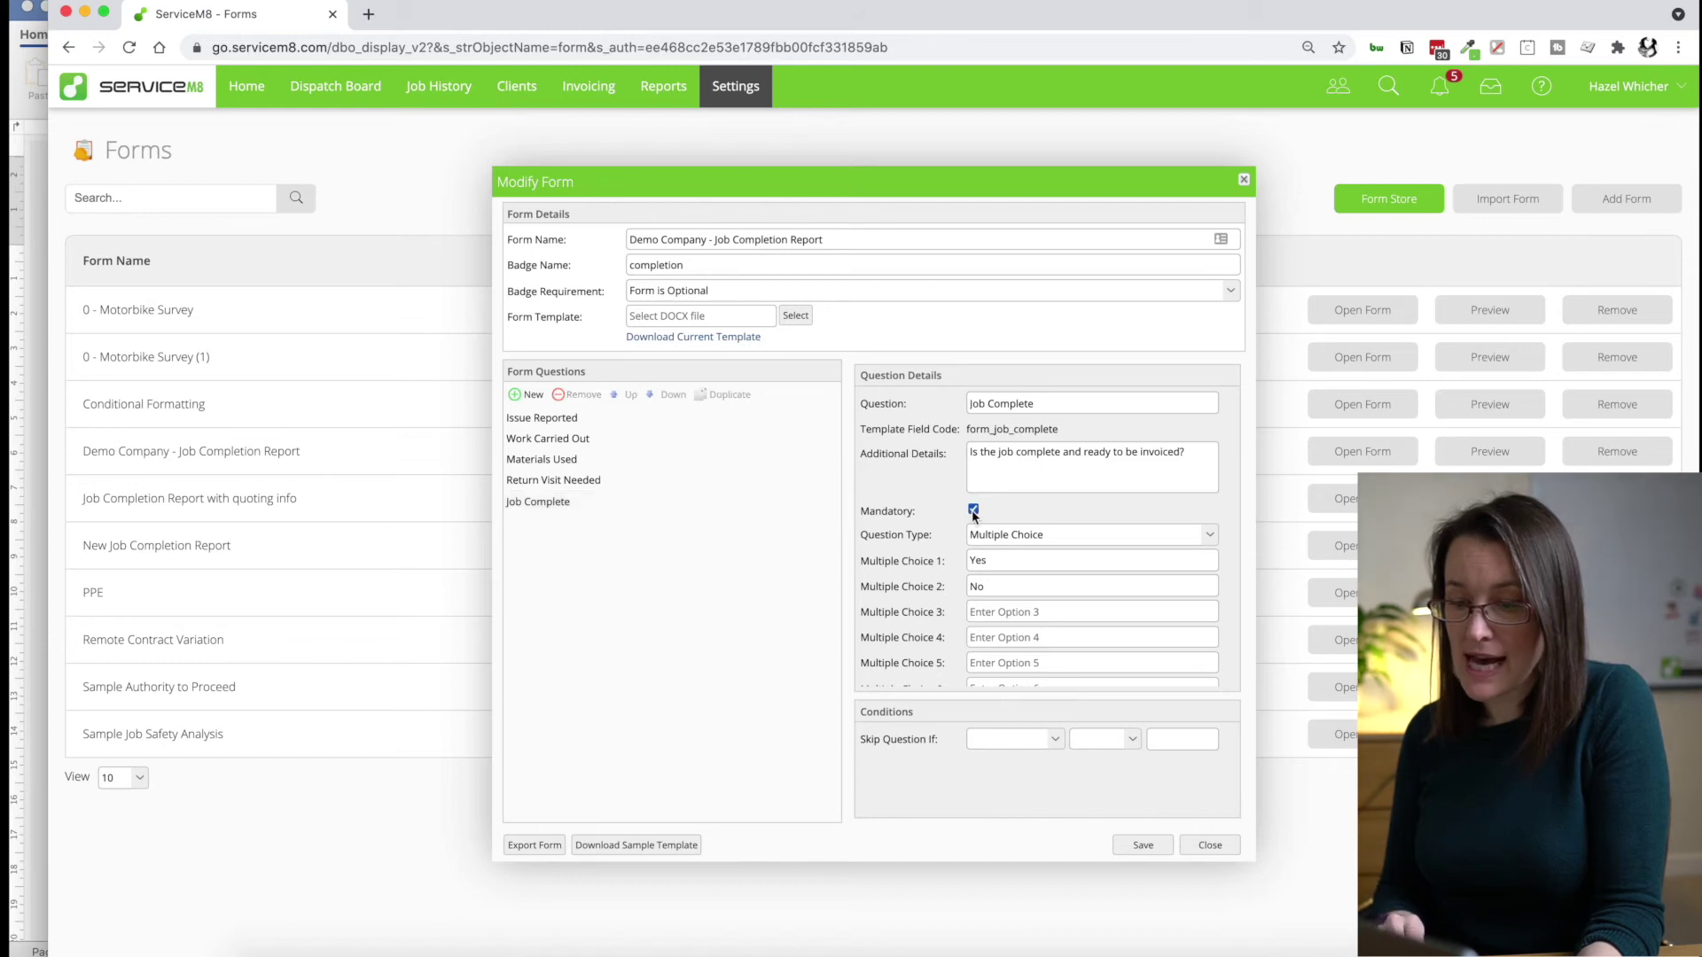
left_click(1142, 847)
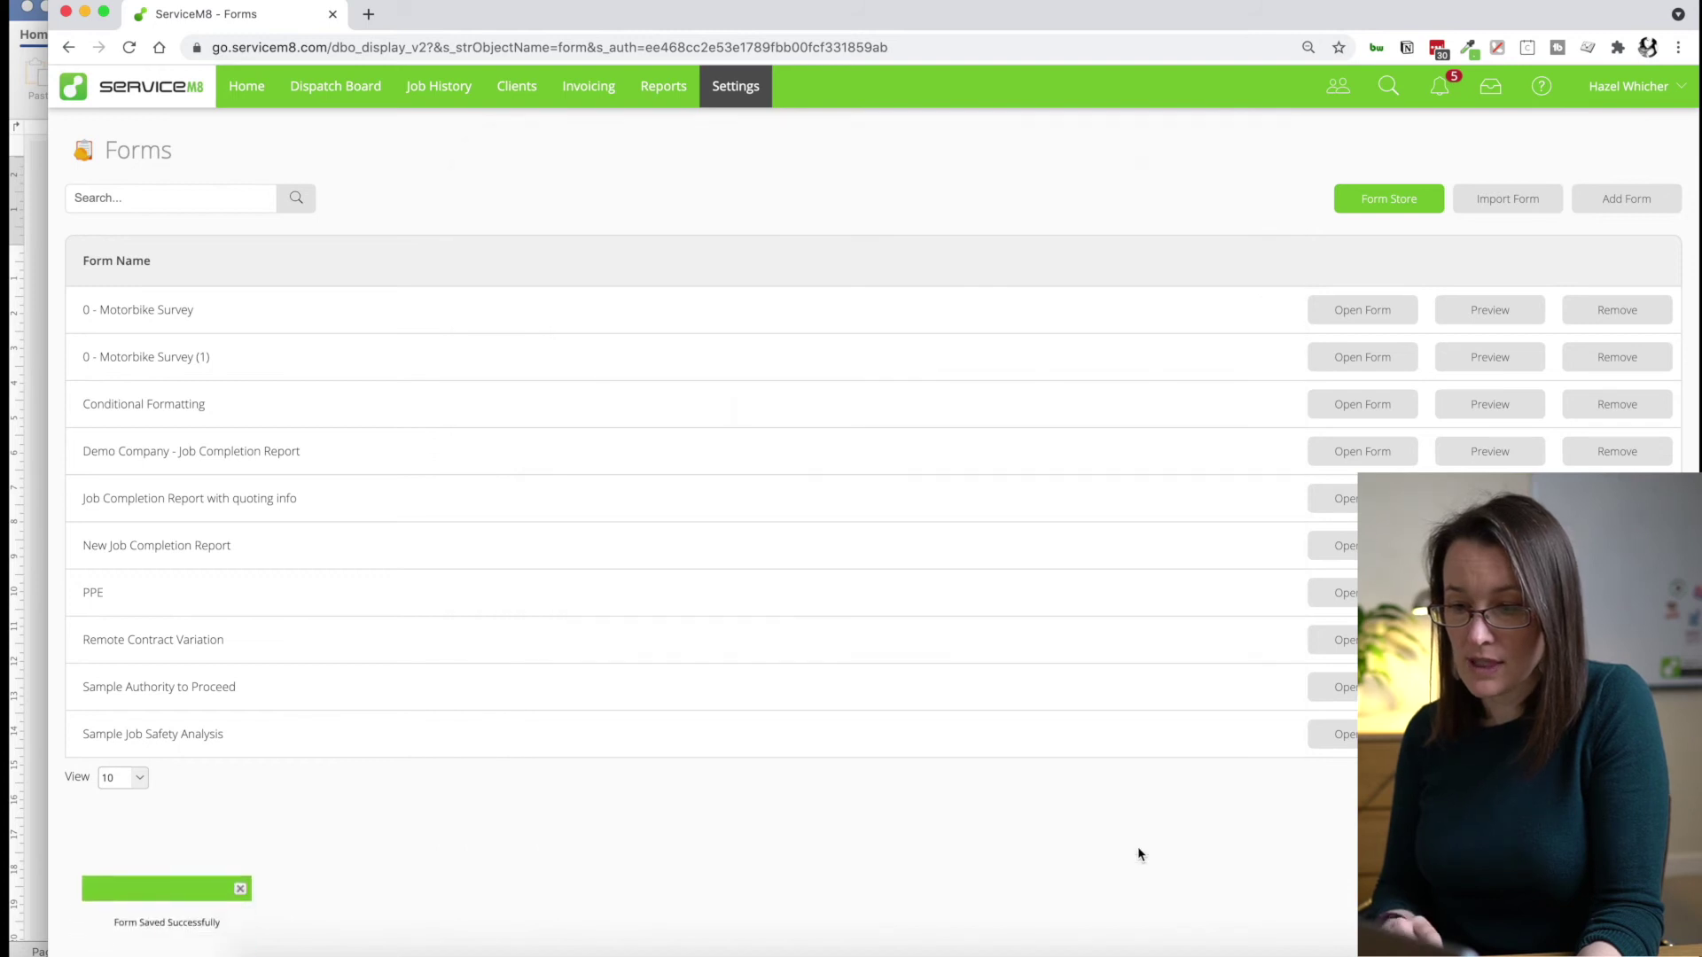
Step: Preview the form, answering 'this is the issue that was reported' and 'all fixed'
left_click(1472, 454)
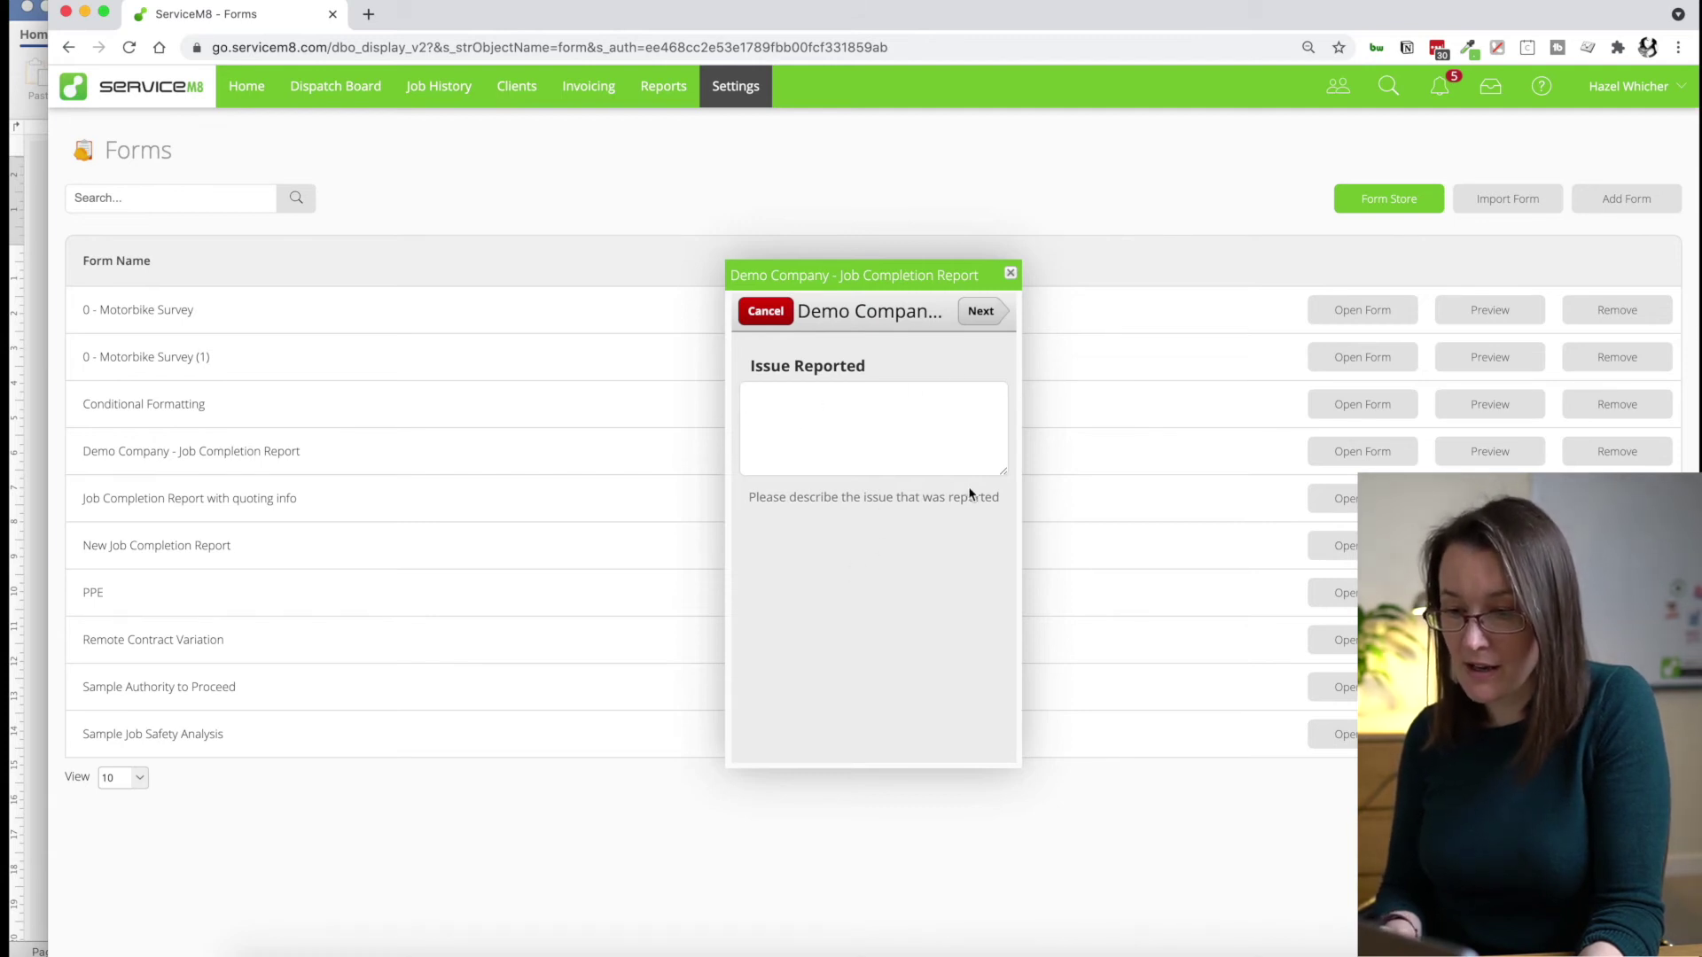
left_click_drag(1003, 474, 1000, 575)
left_click(826, 489)
type("this is the issue that was reported")
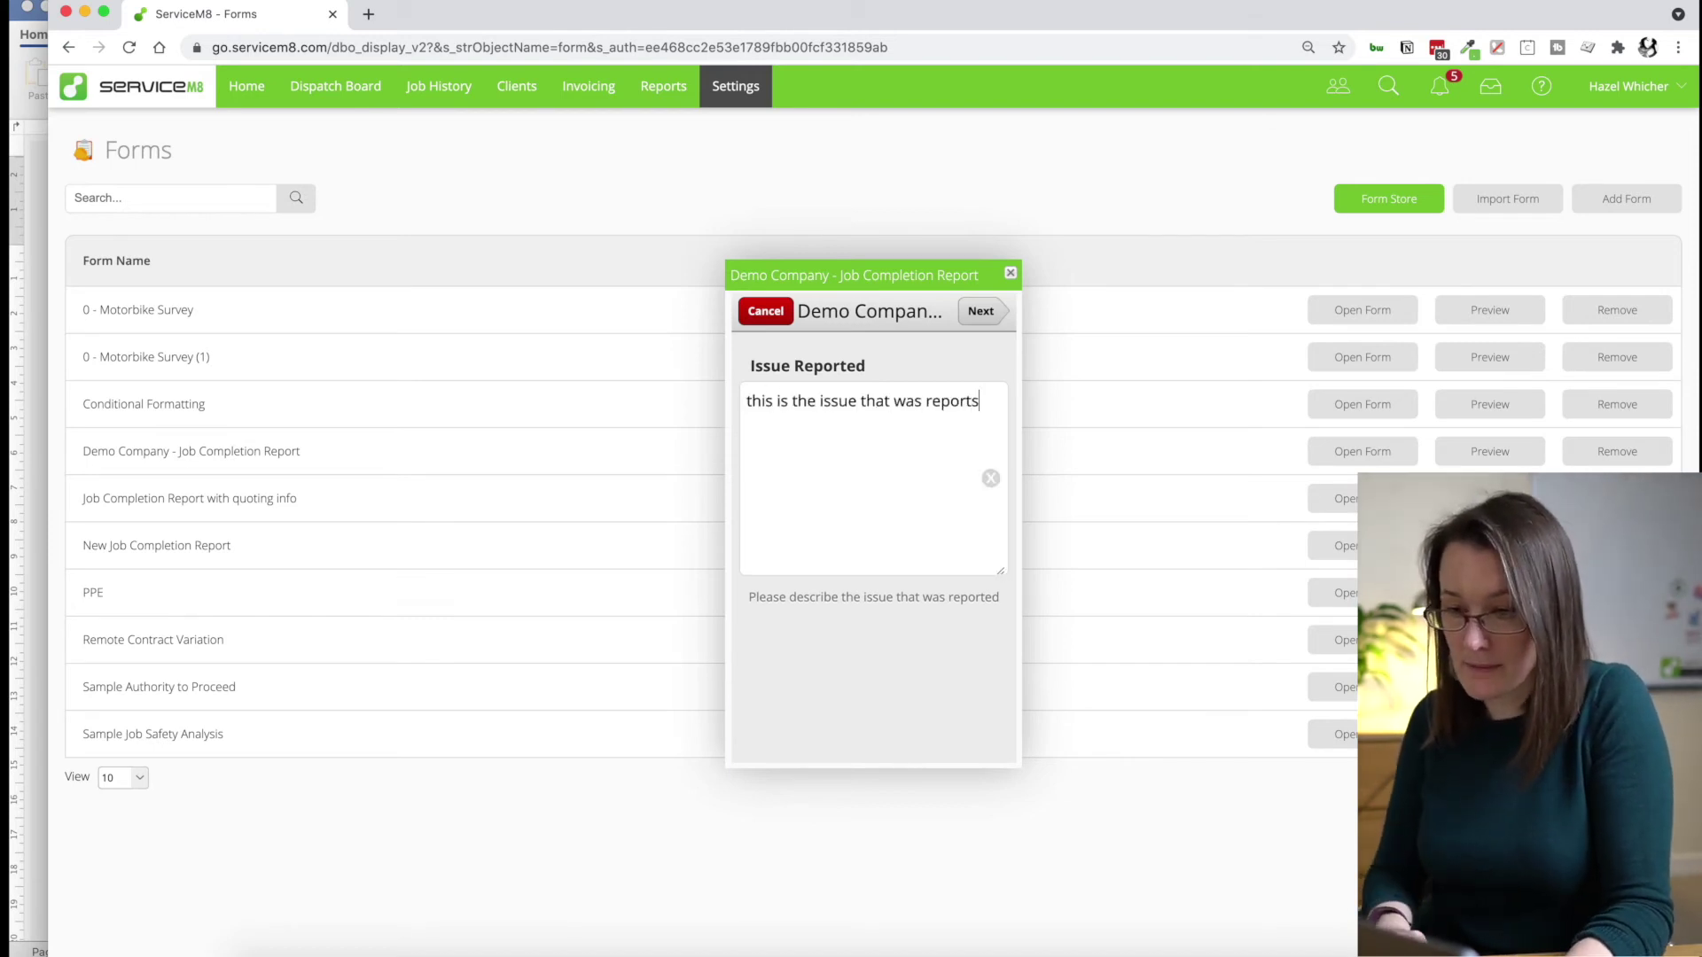
left_click(981, 311)
type("all fixed")
left_click(984, 311)
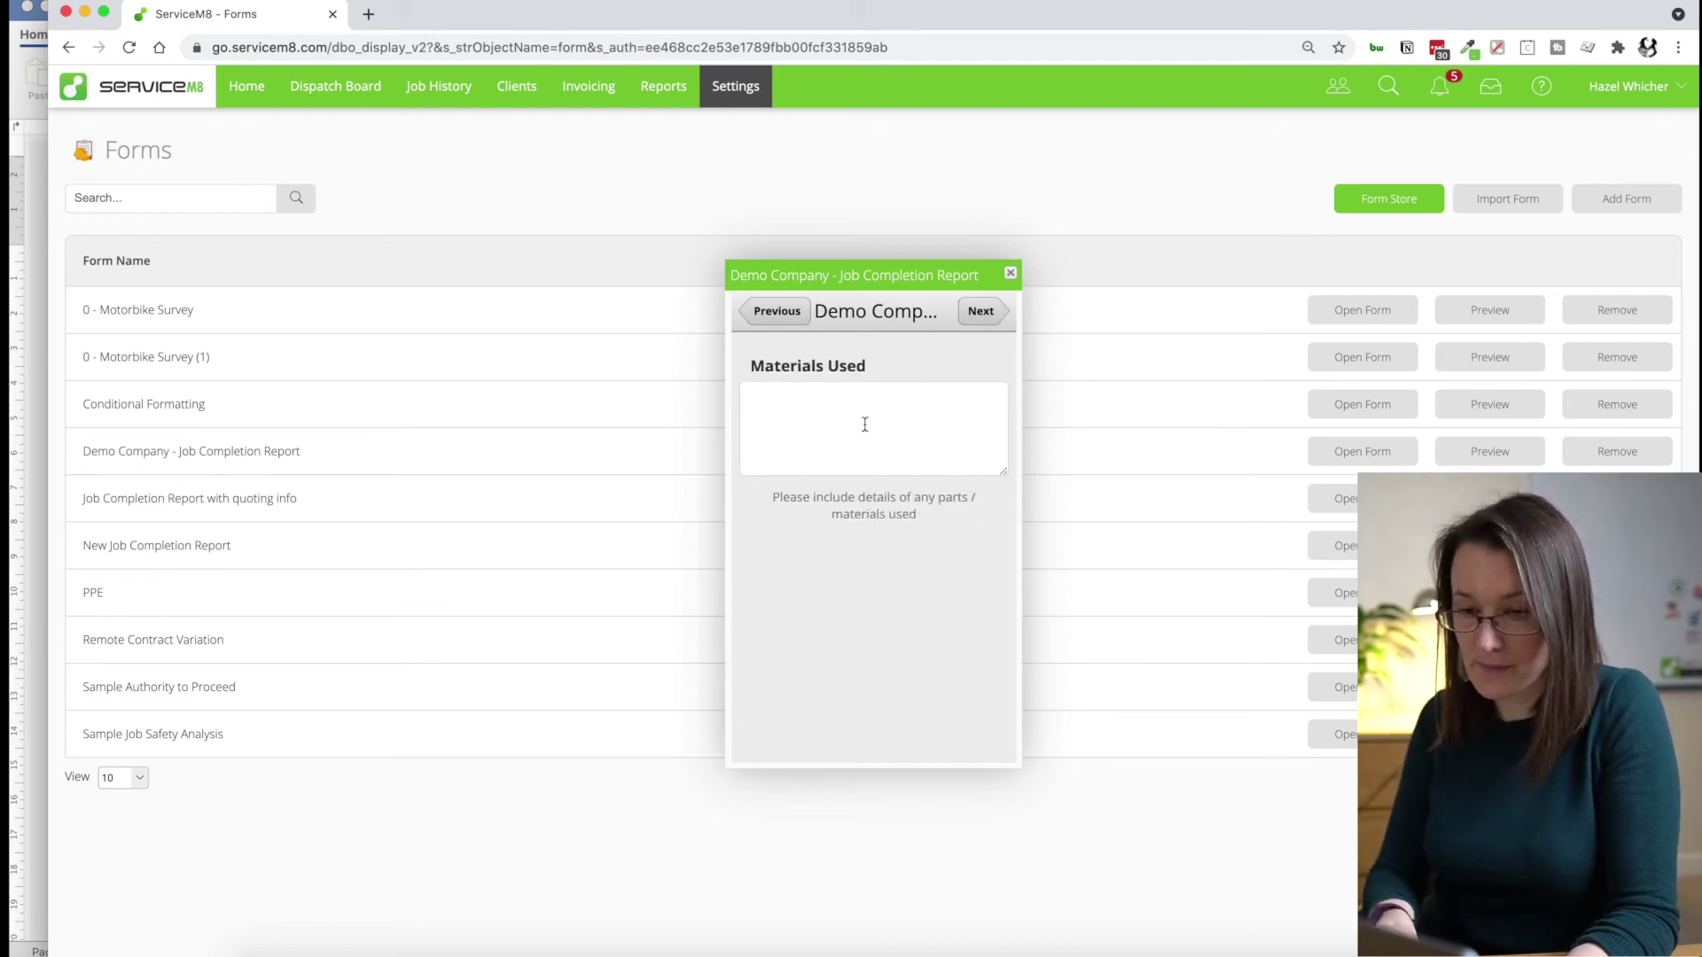
Step: Confirm Return Visit Needed can't be skipped, answer No to it, and submit the form
left_click(984, 319)
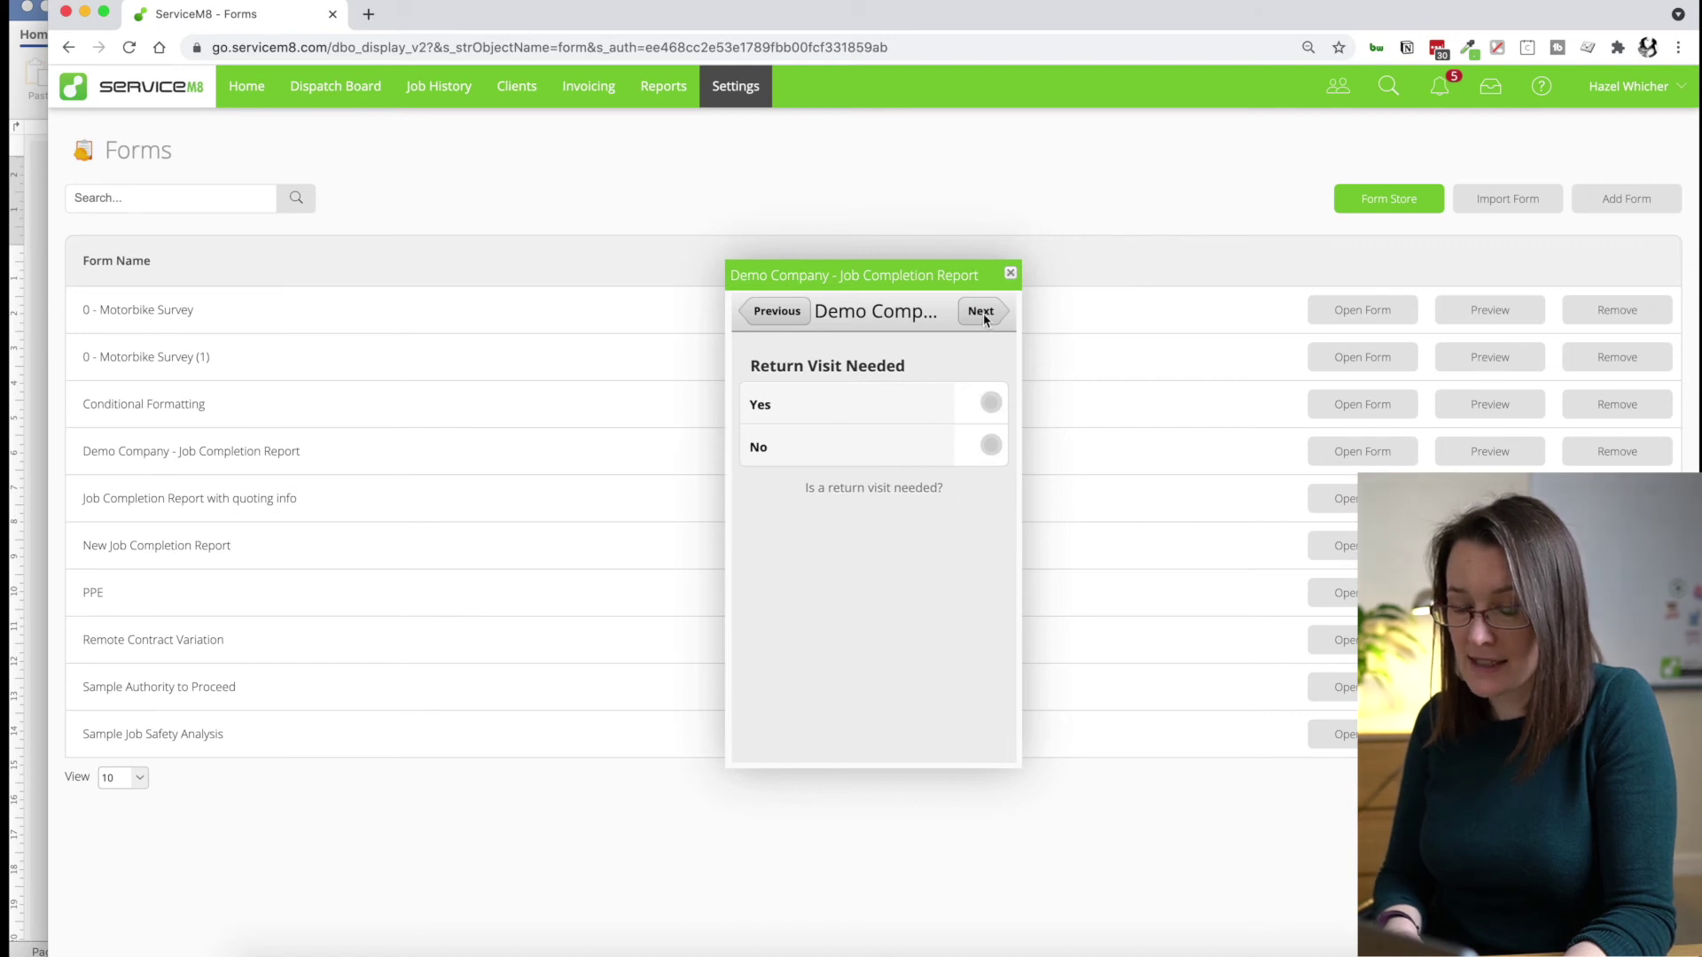
left_click(983, 315)
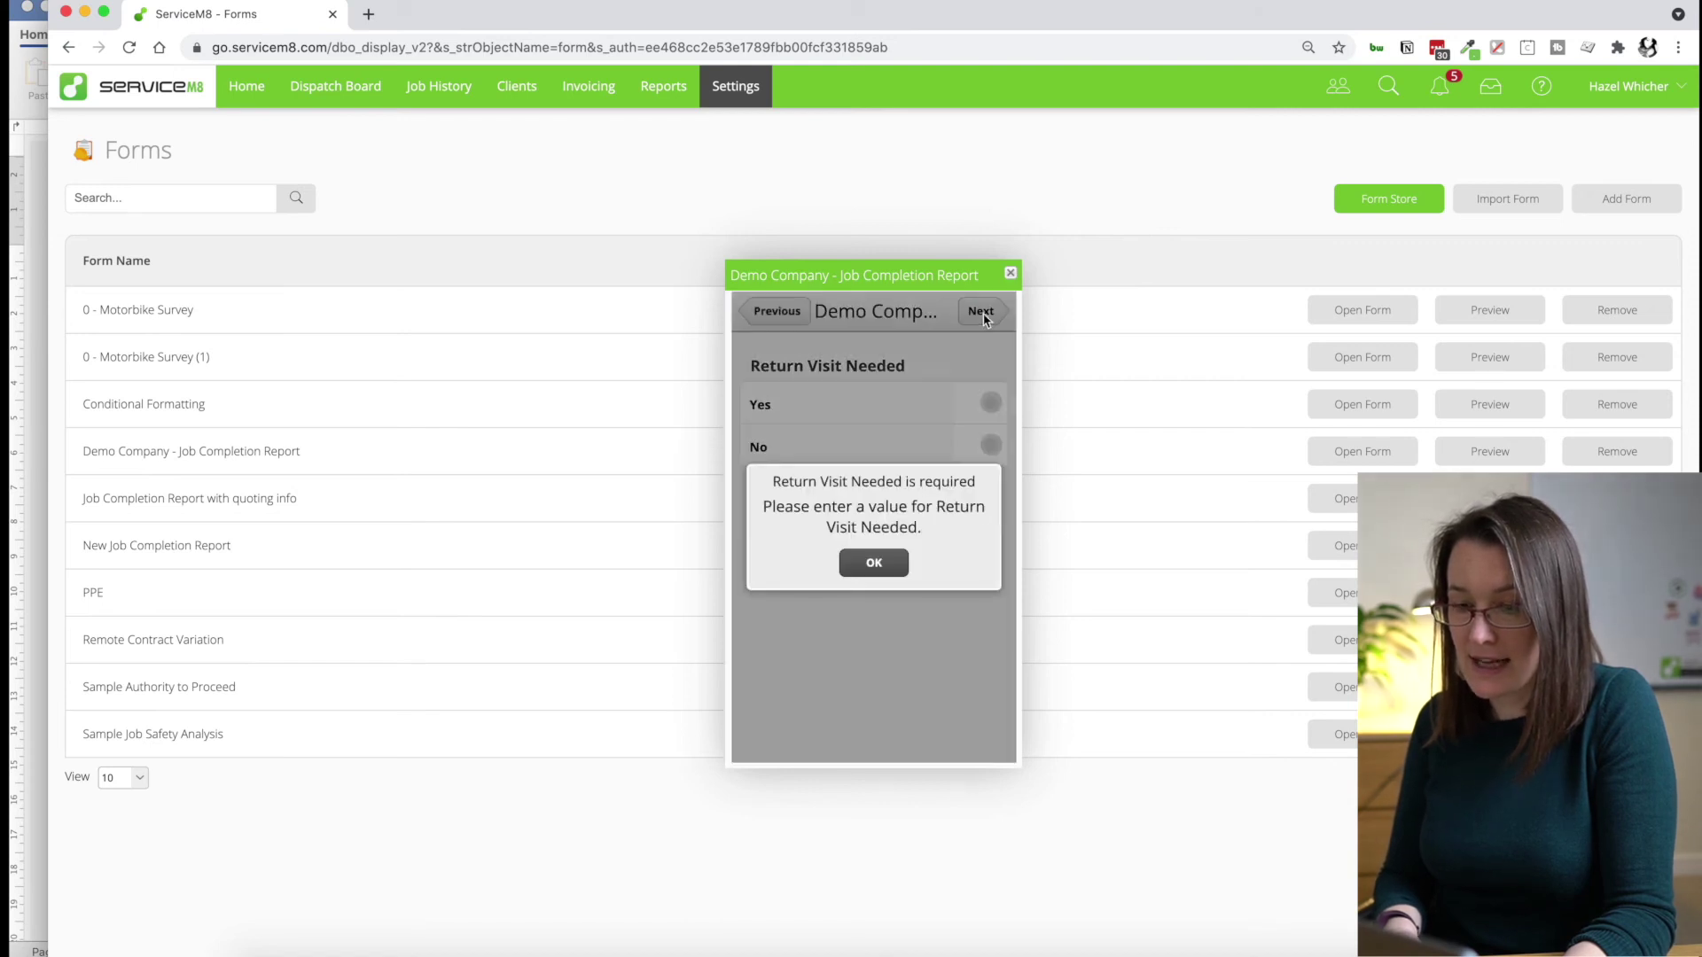
left_click(875, 565)
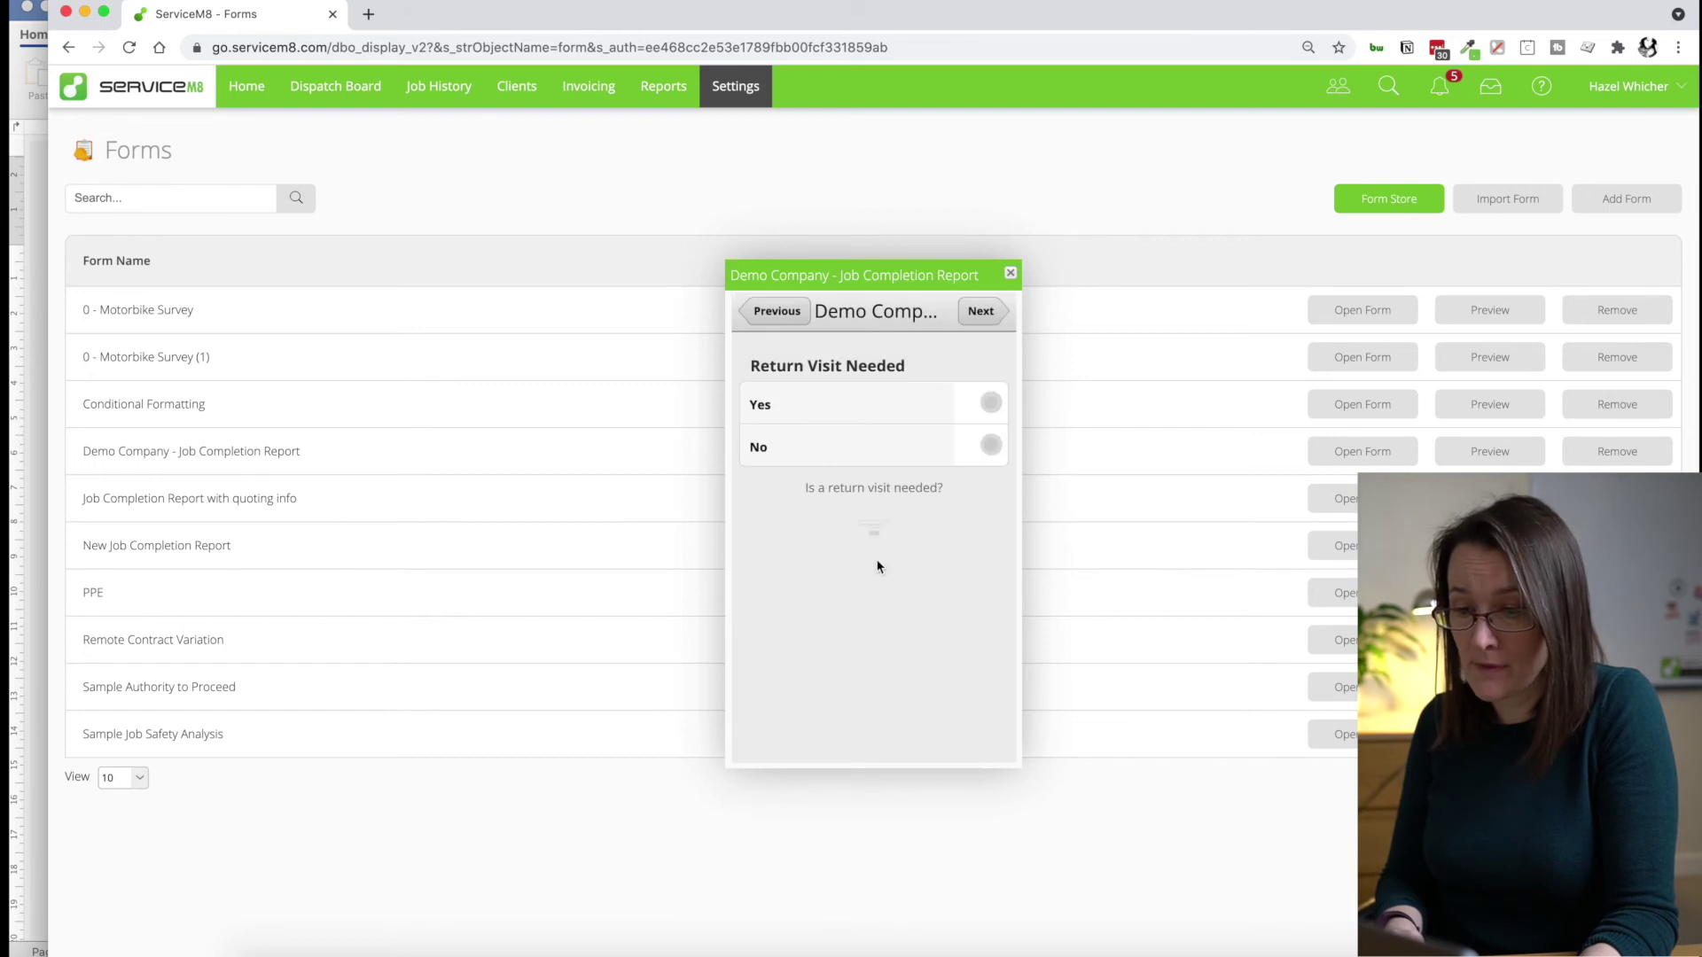
left_click(991, 405)
left_click(762, 319)
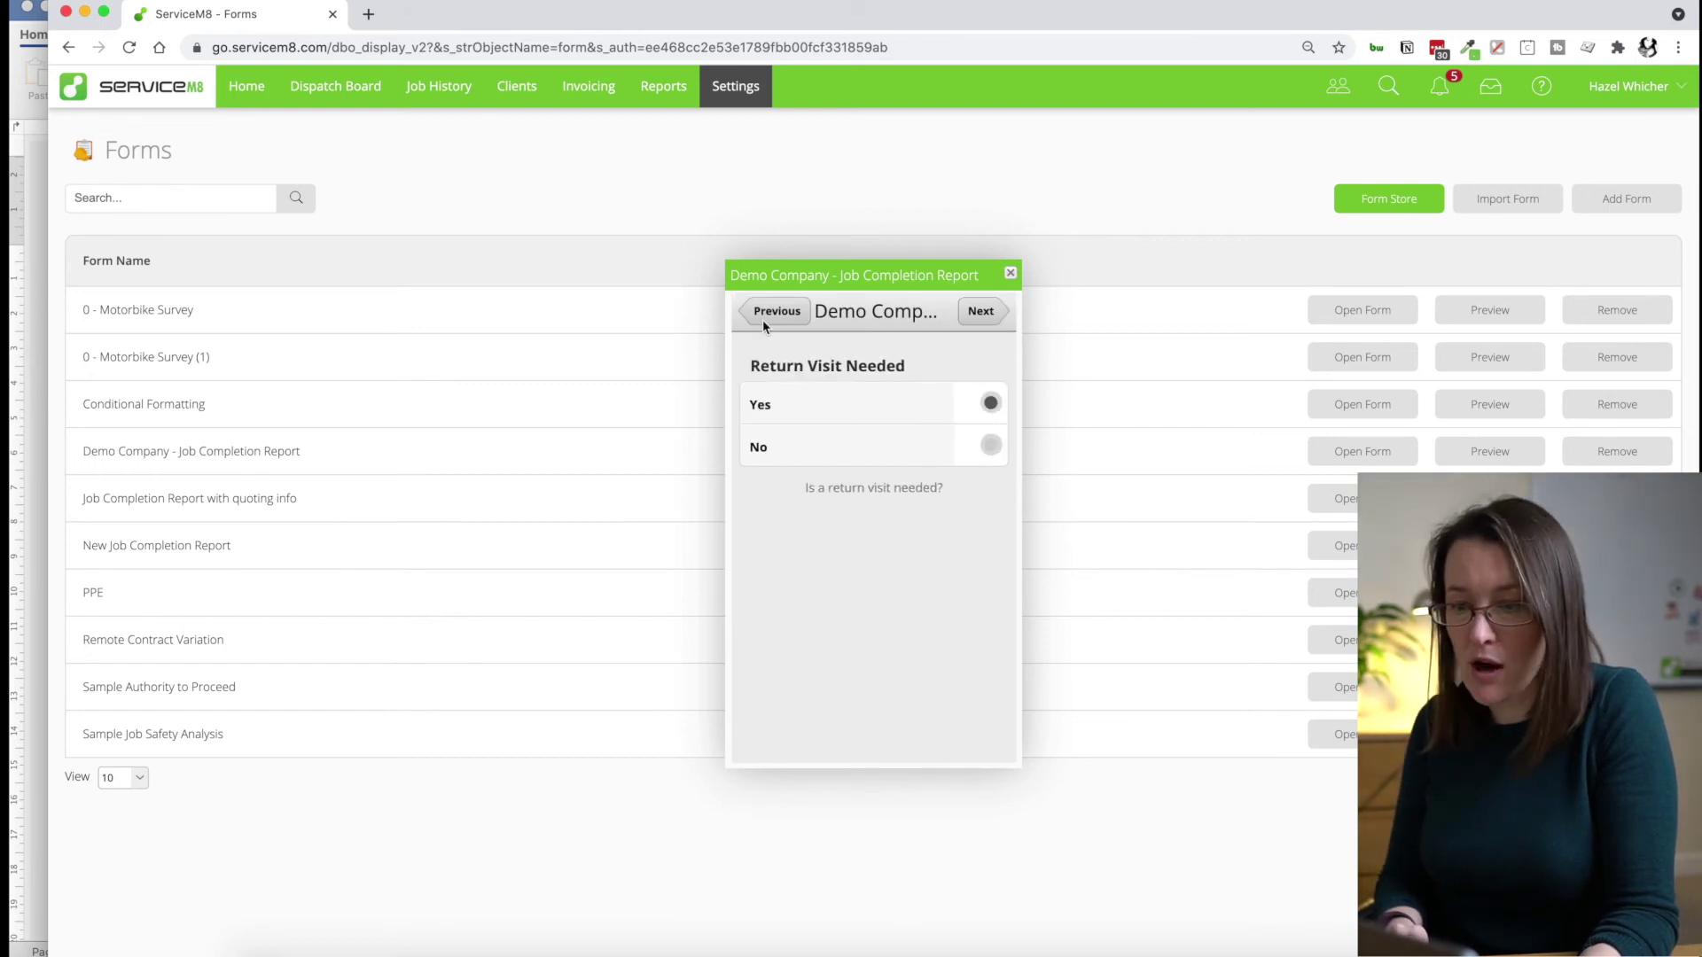
left_click(989, 448)
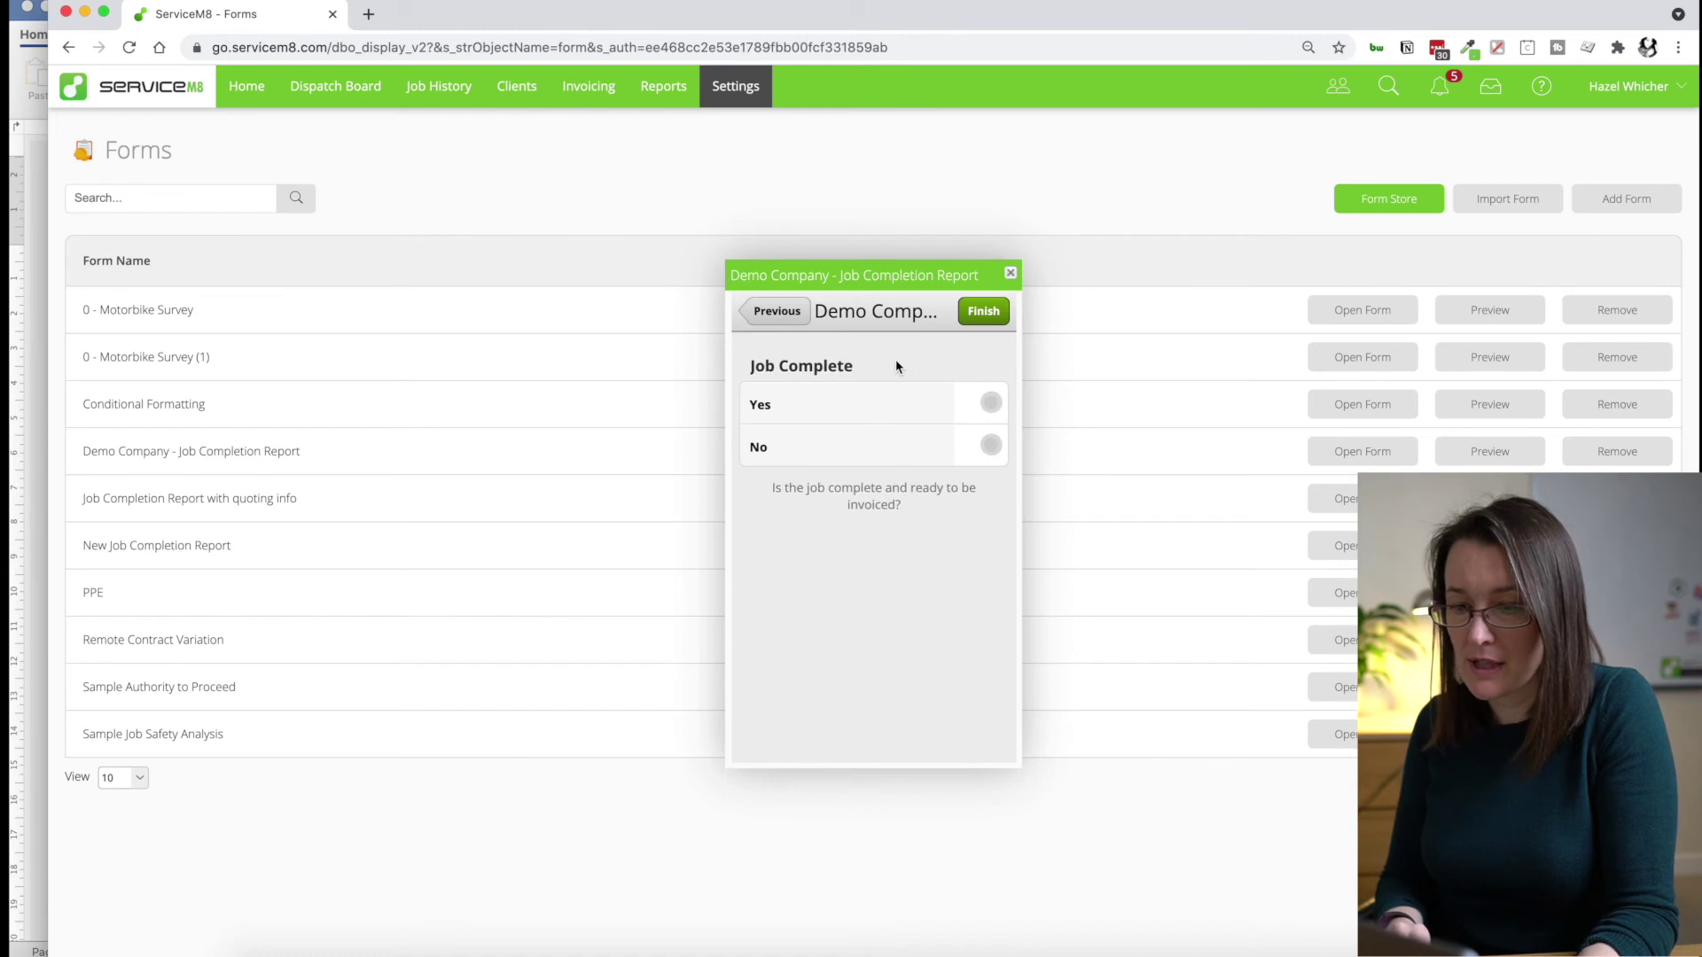
left_click(989, 405)
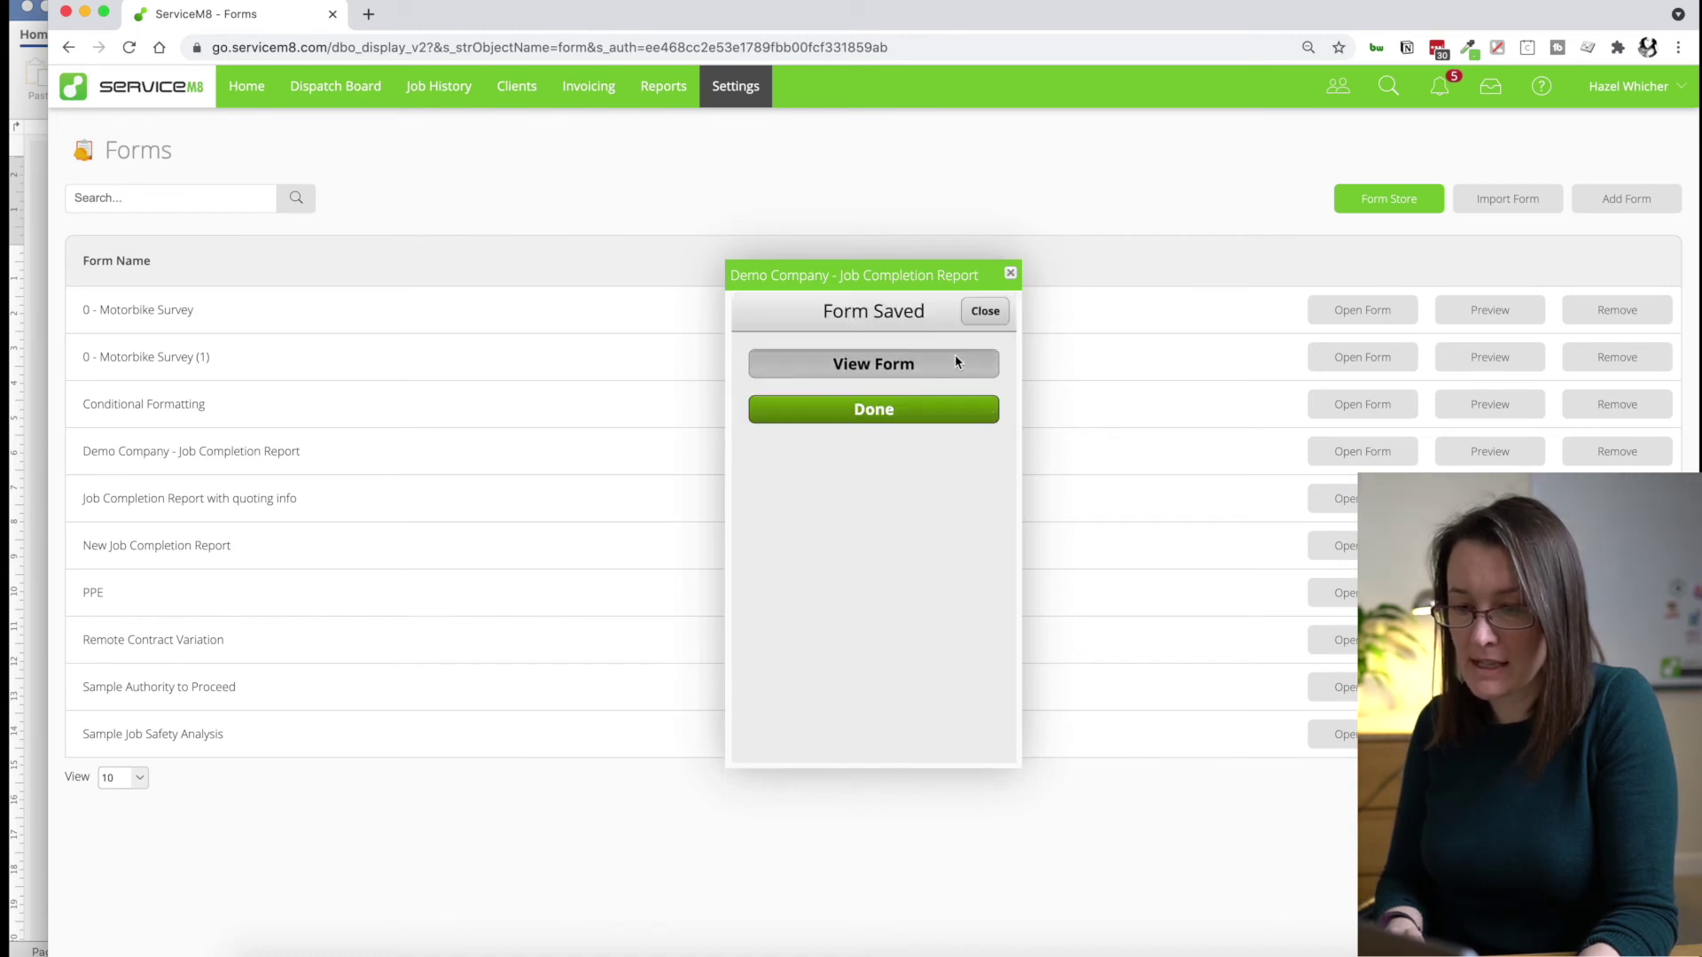
Step: Open the generated completion report PDF, widen its preview and zoom into the page
left_click(955, 356)
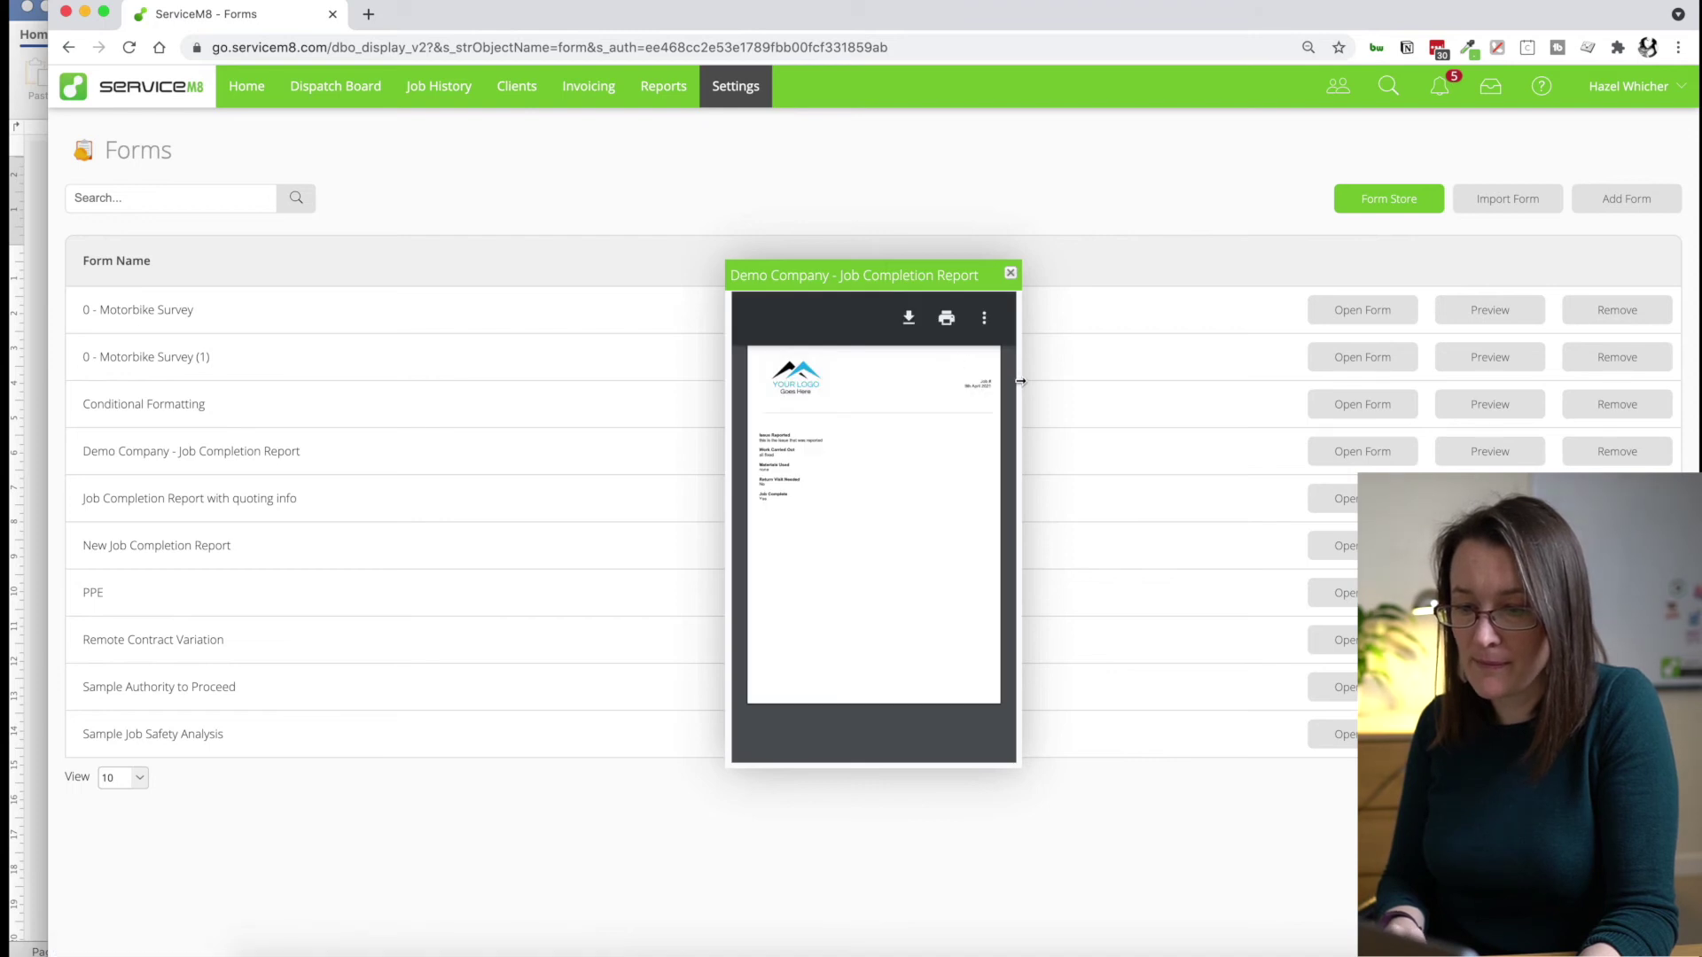
left_click_drag(1021, 382, 1214, 490)
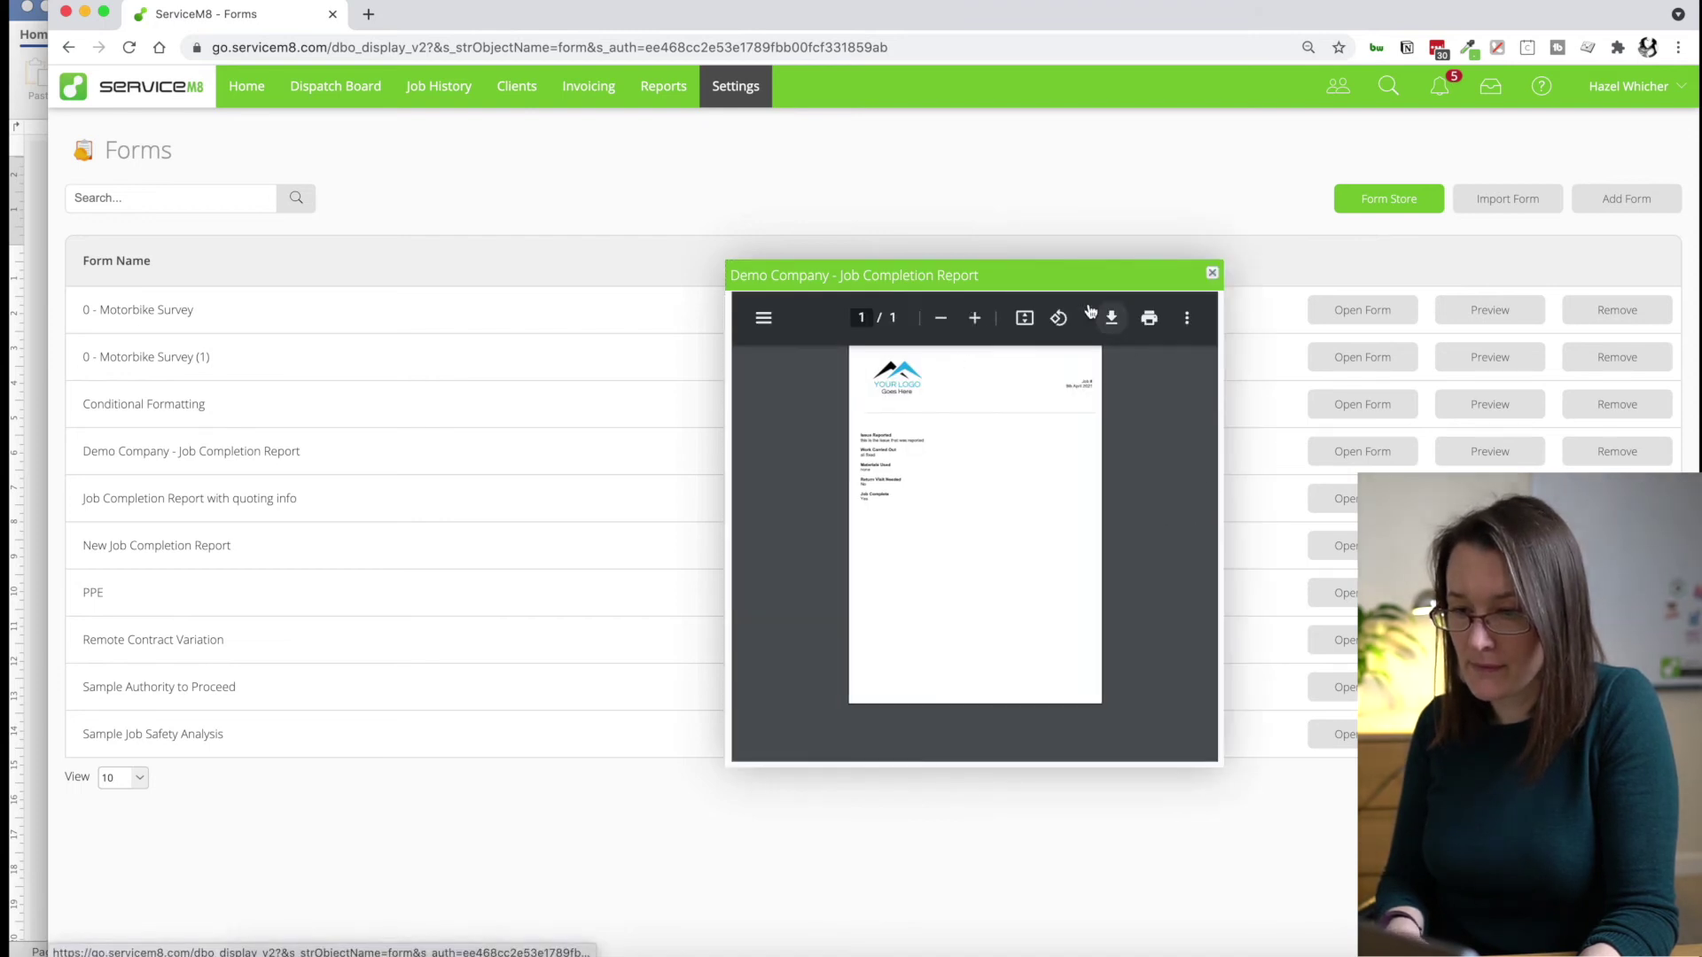
left_click(976, 318)
left_click(975, 318)
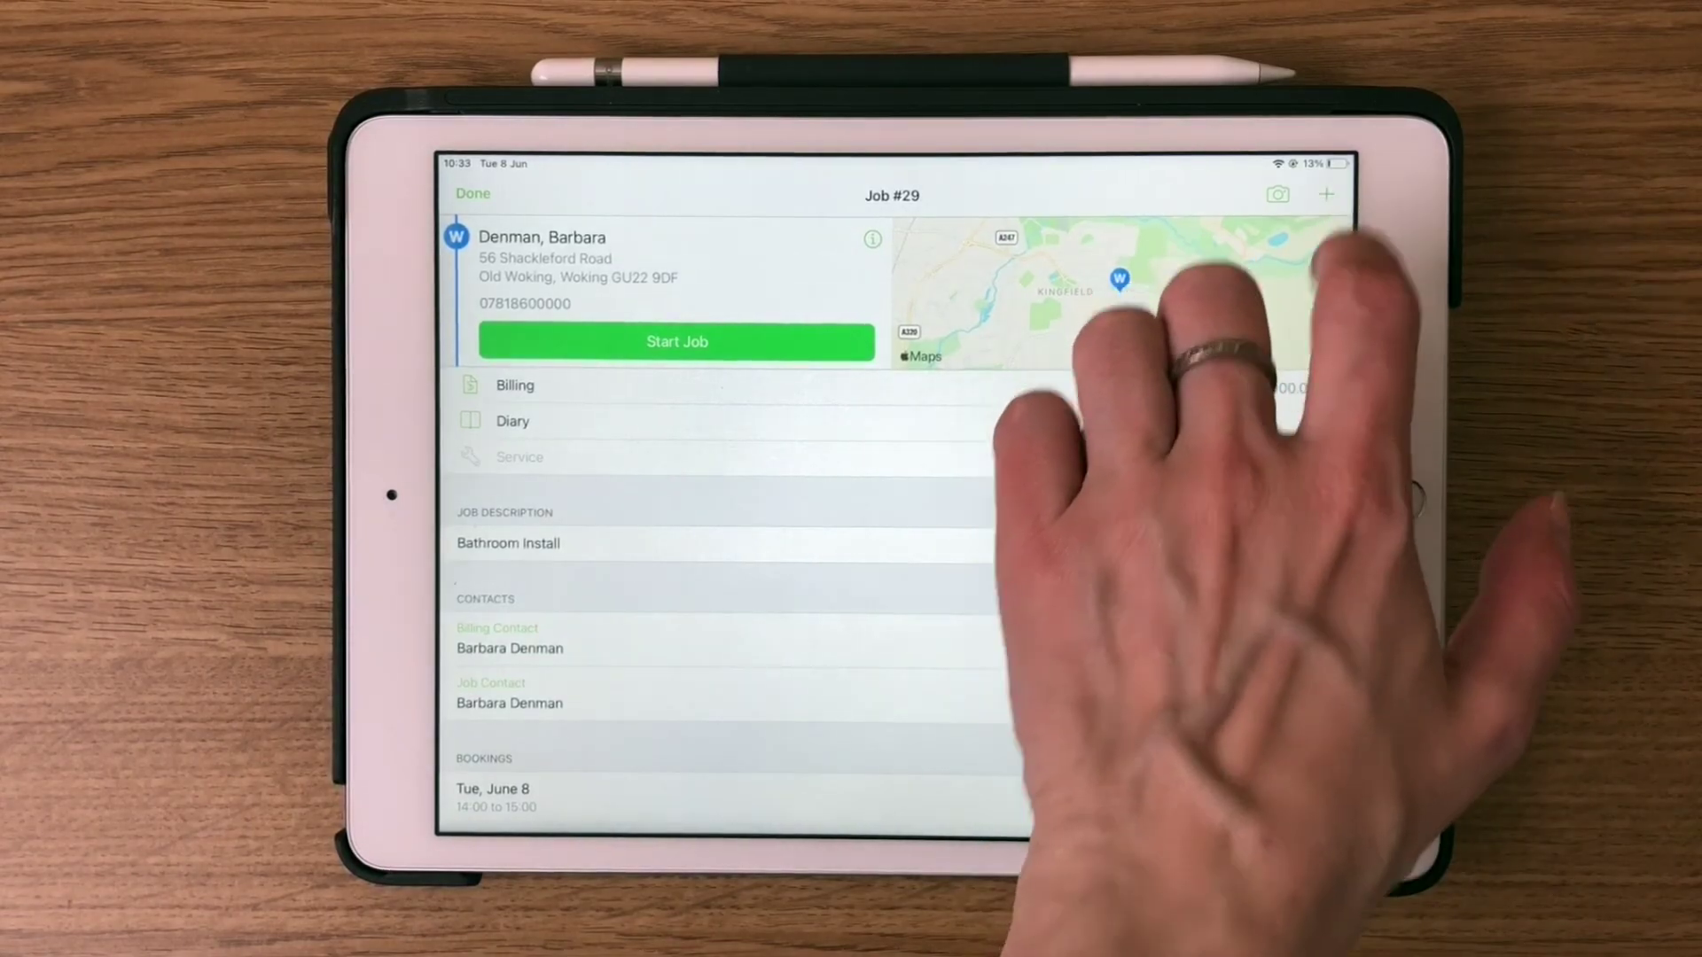
Step: On the iPad, fill the report with Broken, Re and T, No return visit, Yes complete, and save
left_click(1327, 195)
left_click(926, 785)
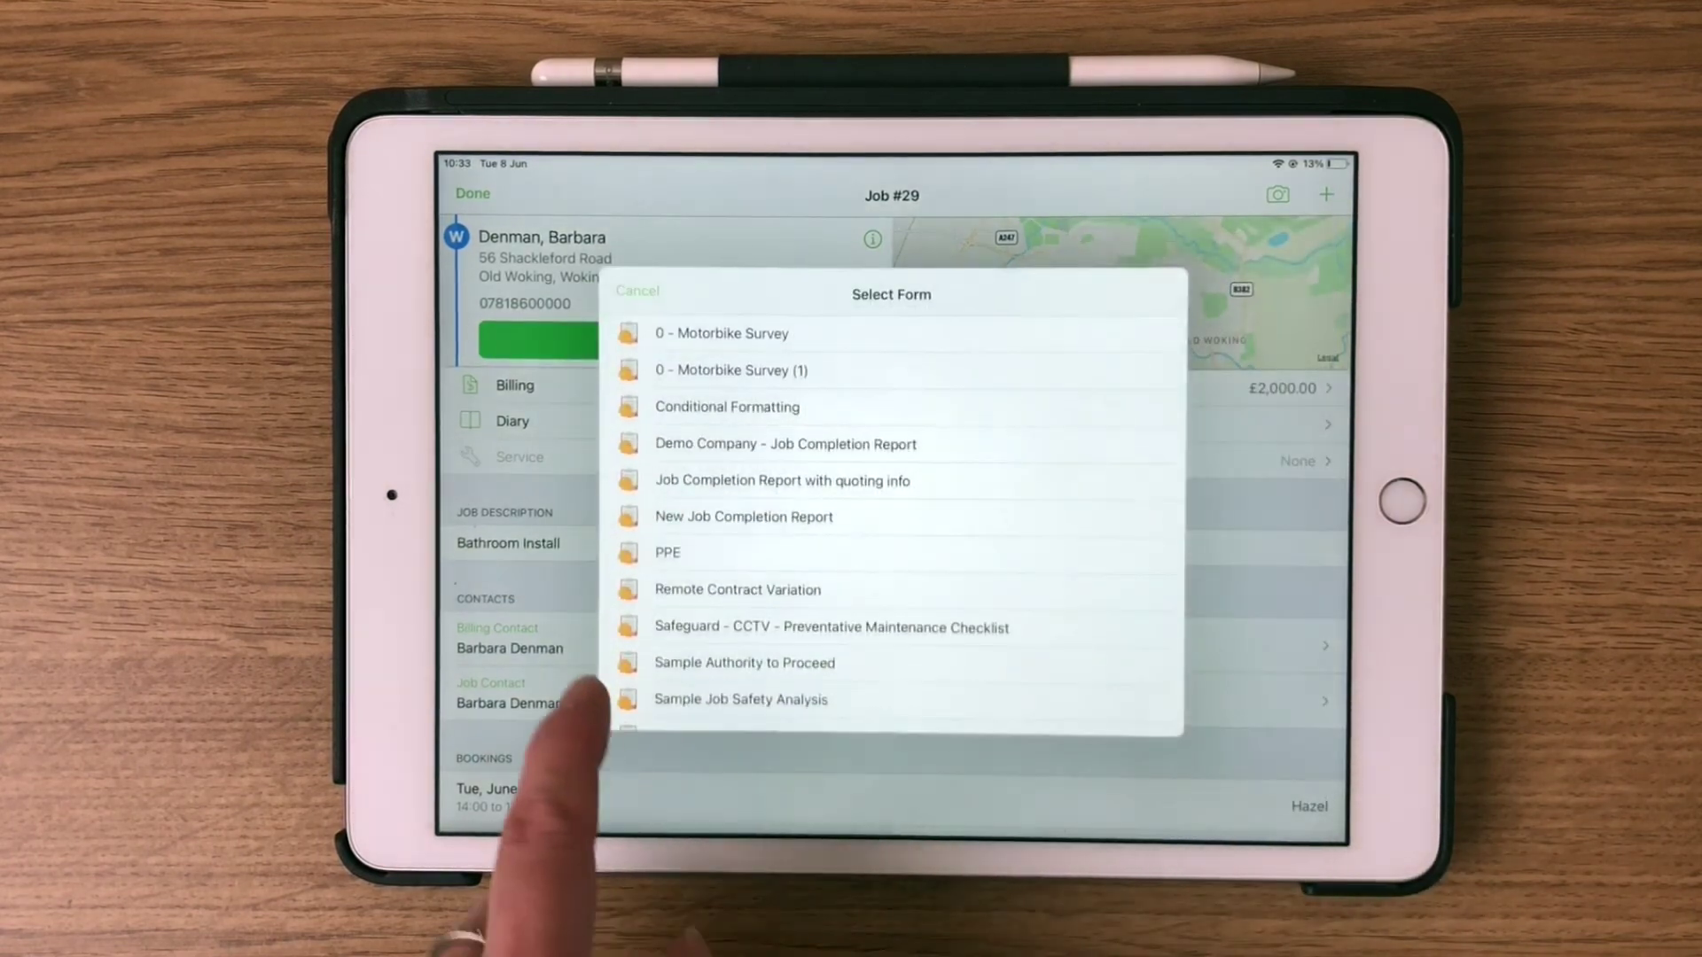
left_click(771, 437)
type("Broken")
left_click(1155, 226)
type("Re")
left_click(1155, 226)
type("T")
left_click(1155, 227)
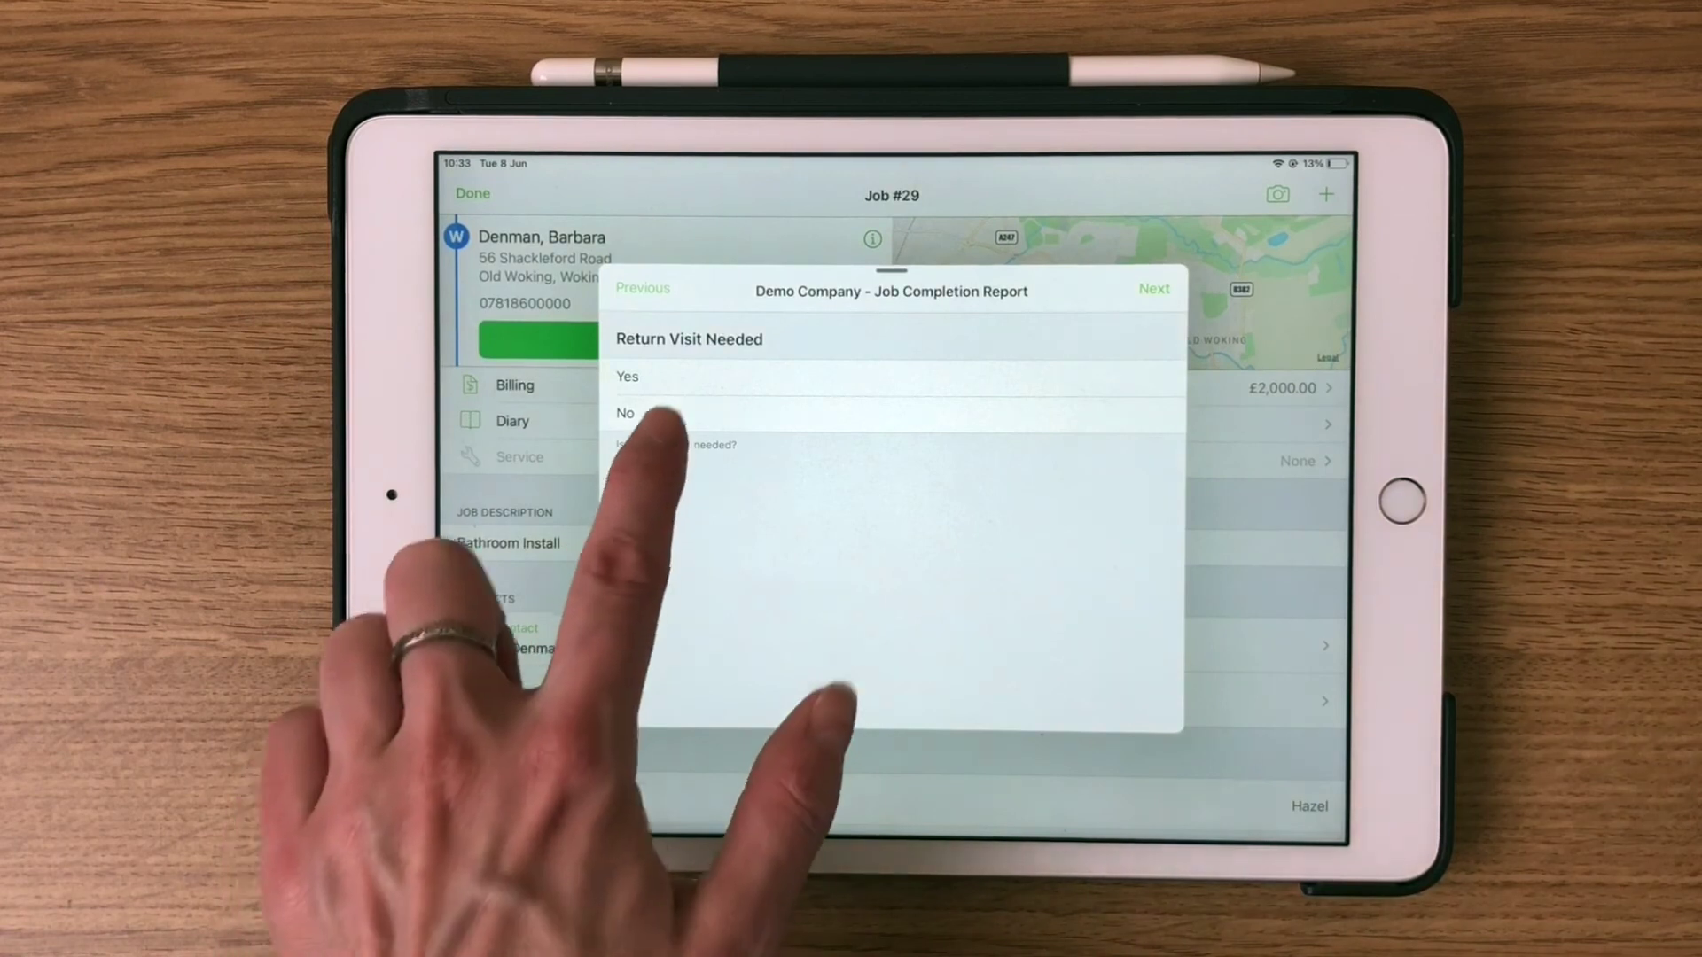
left_click(674, 414)
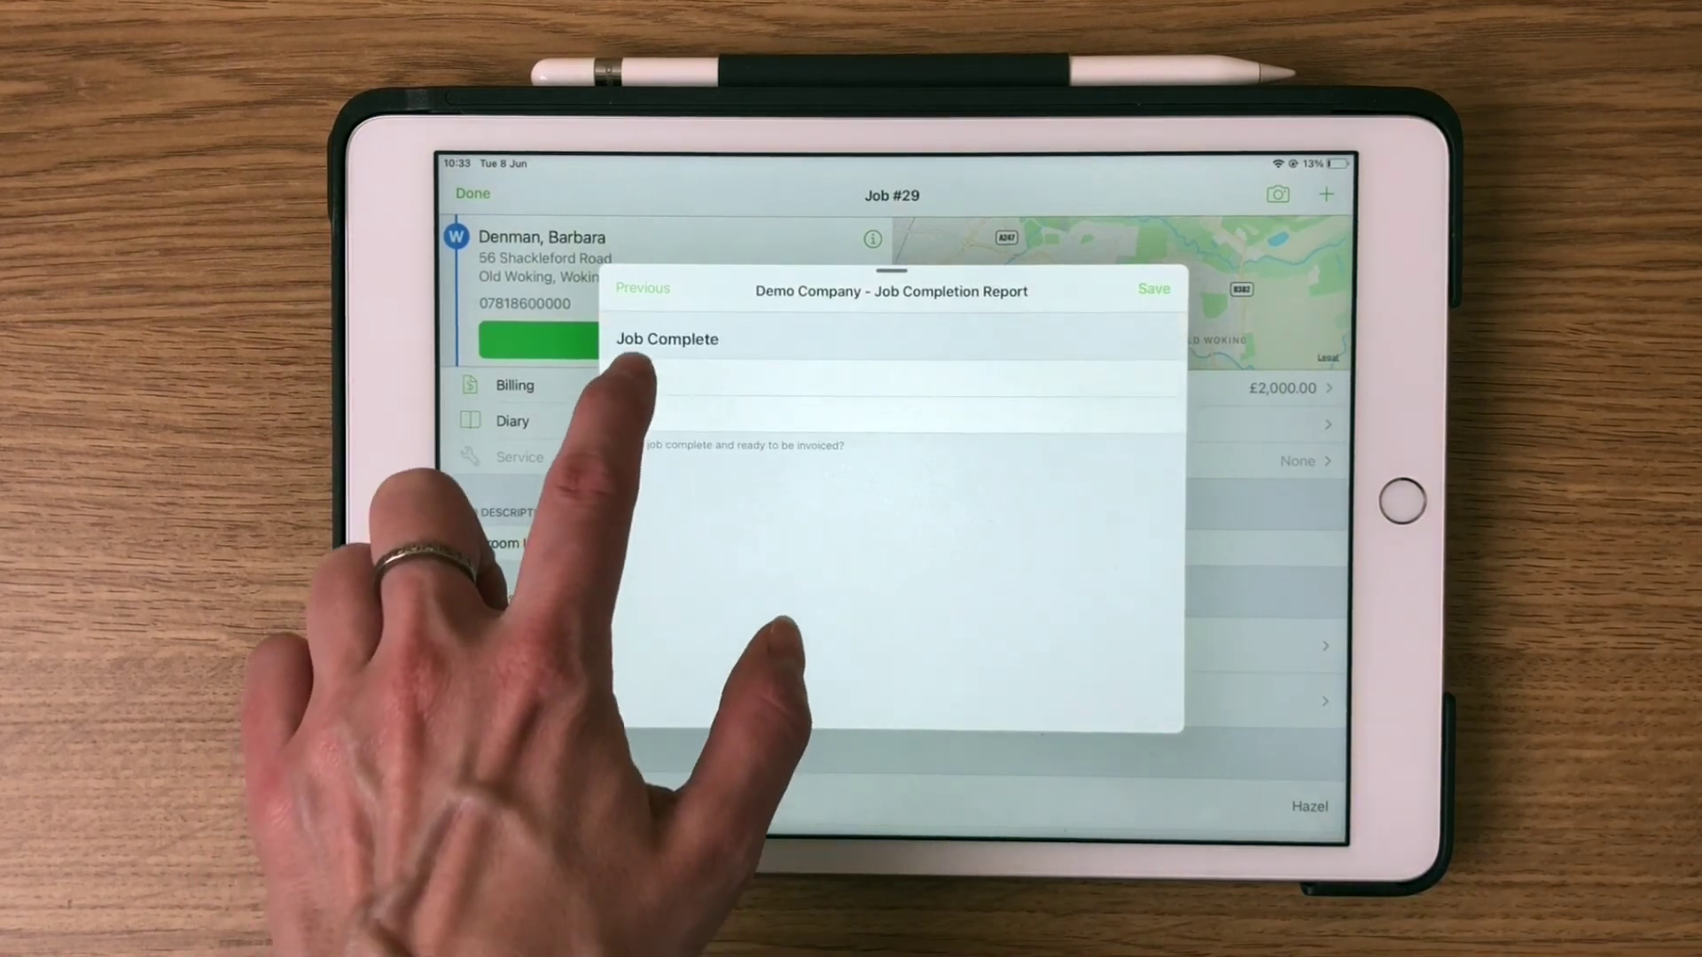
left_click(627, 376)
left_click(1154, 289)
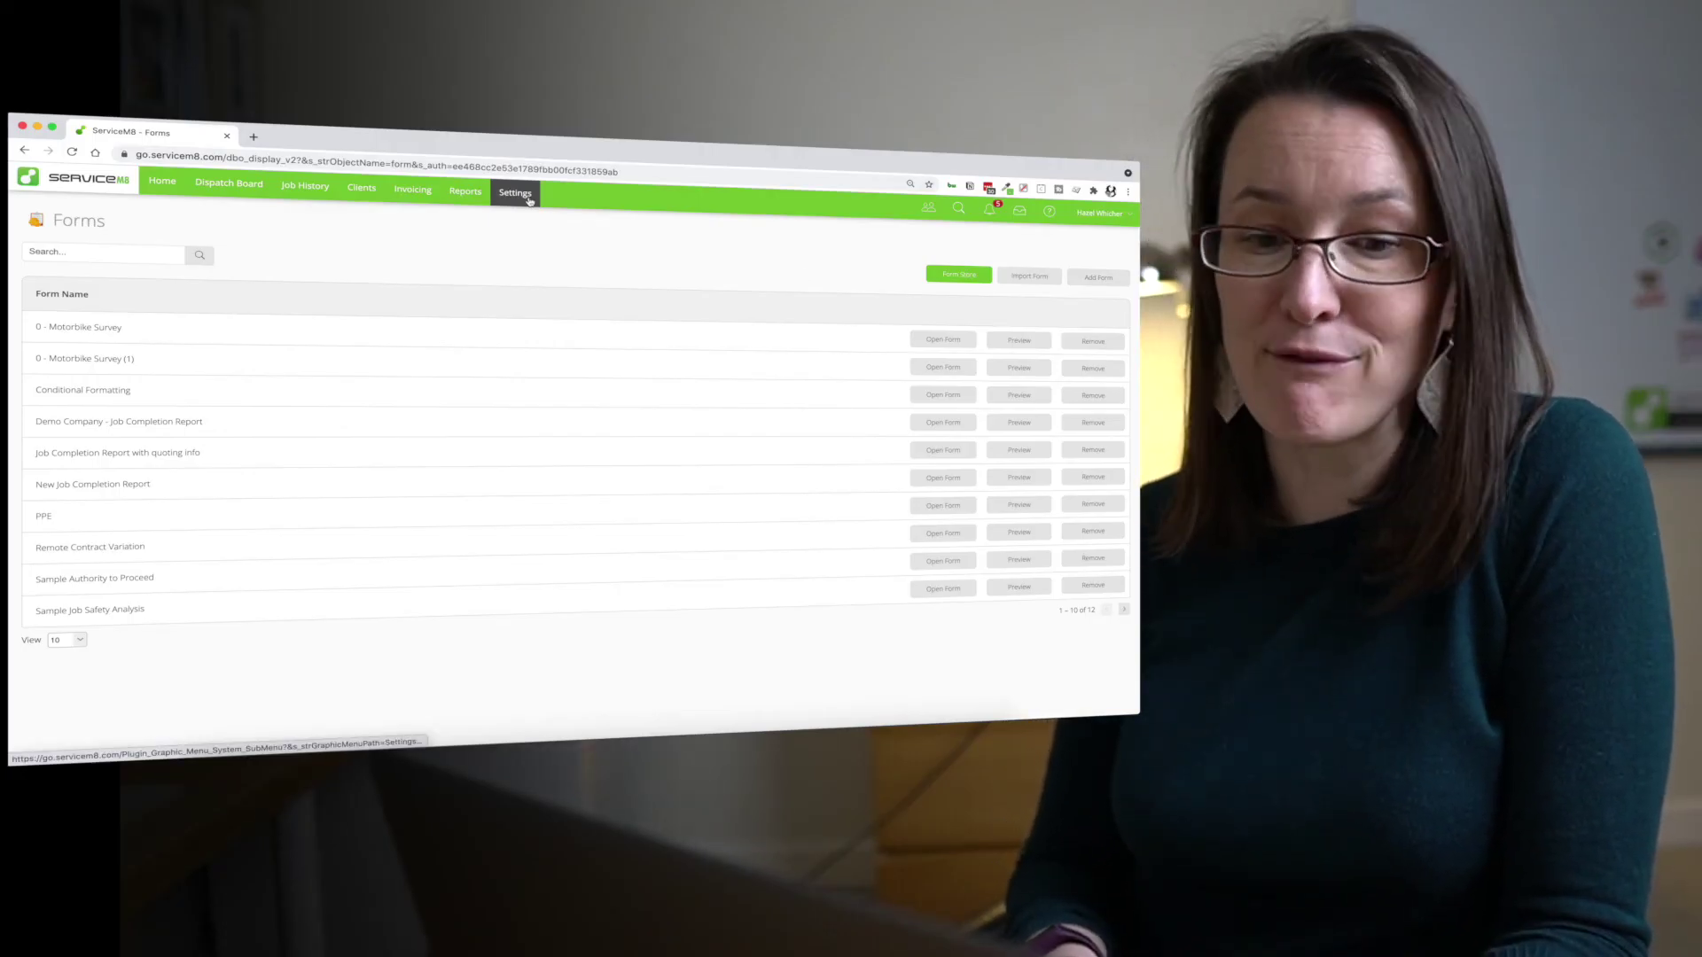
Step: Open the Form Store and scroll through its paid ready-made form templates
left_click(958, 276)
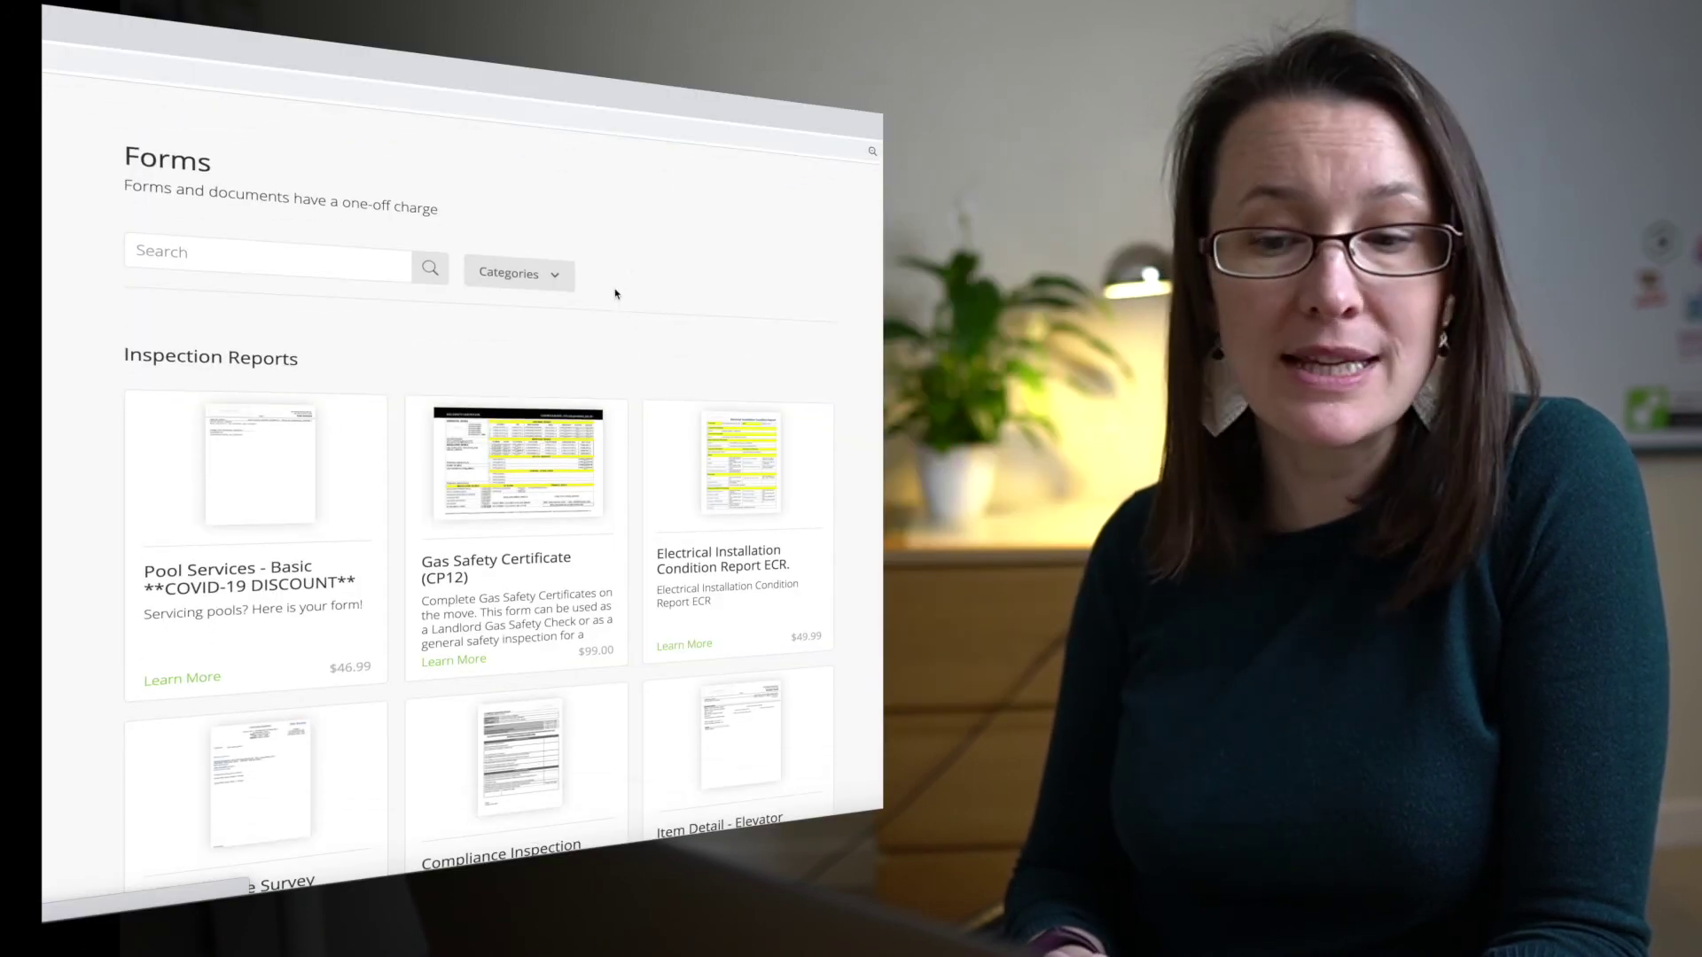
scroll(589, 285, "down", 2)
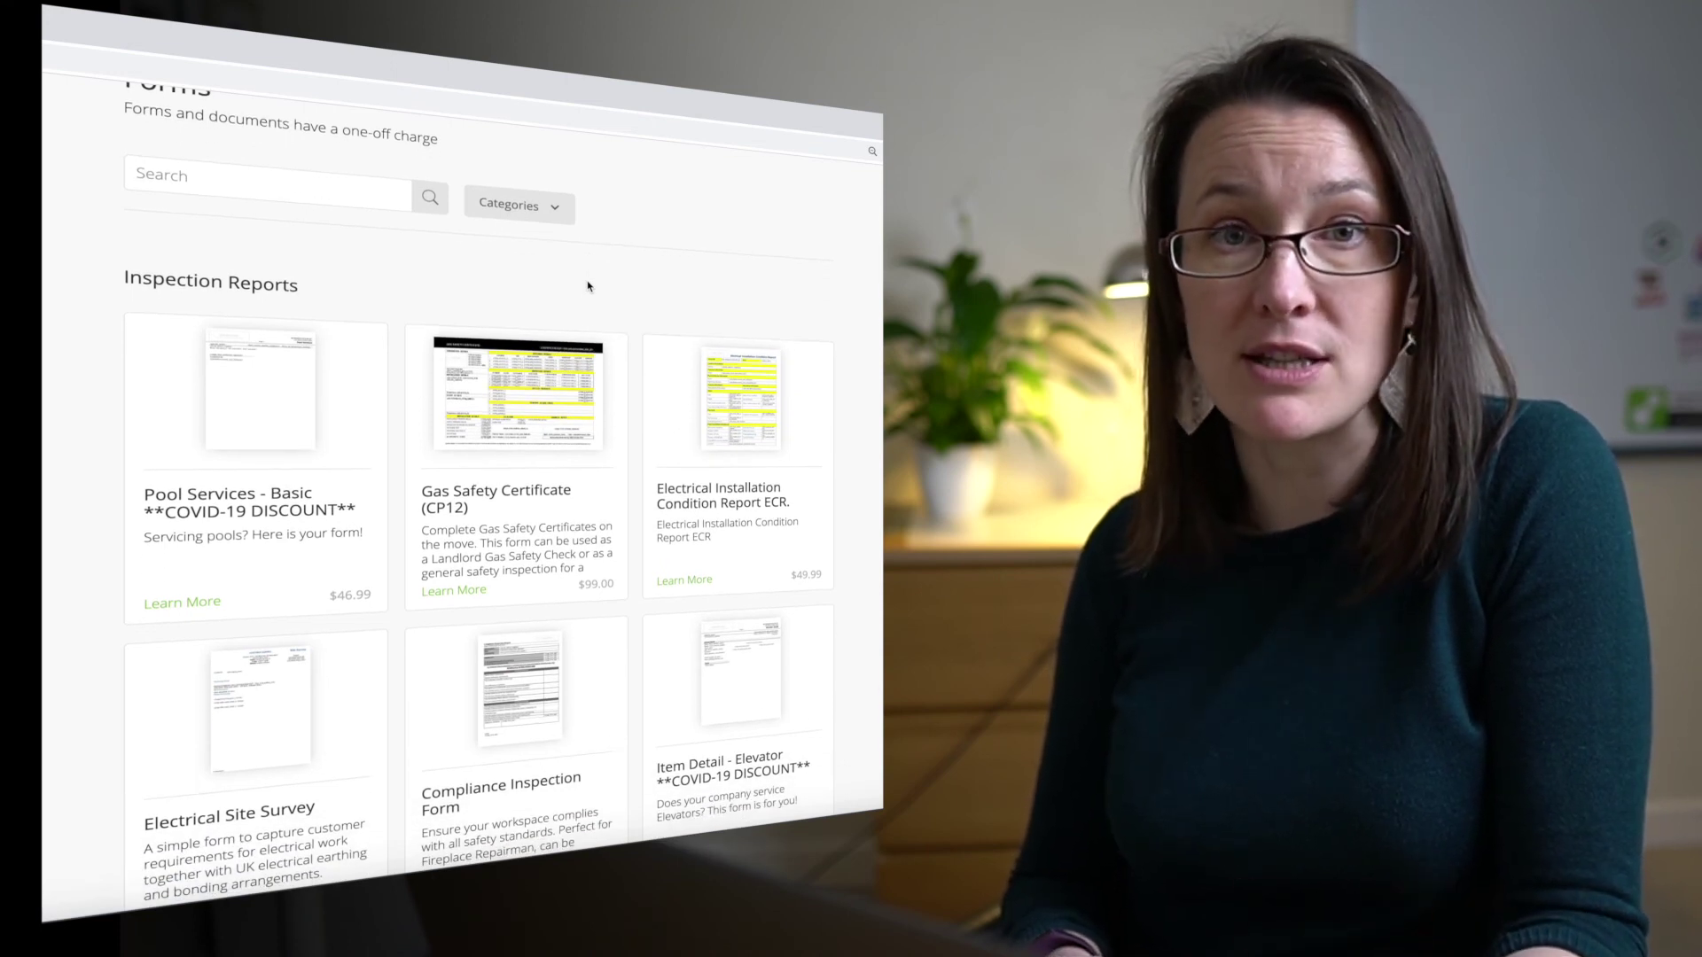
Step: Filter the form store to show only the Inspection Reports category
scroll(588, 285, "down", 1)
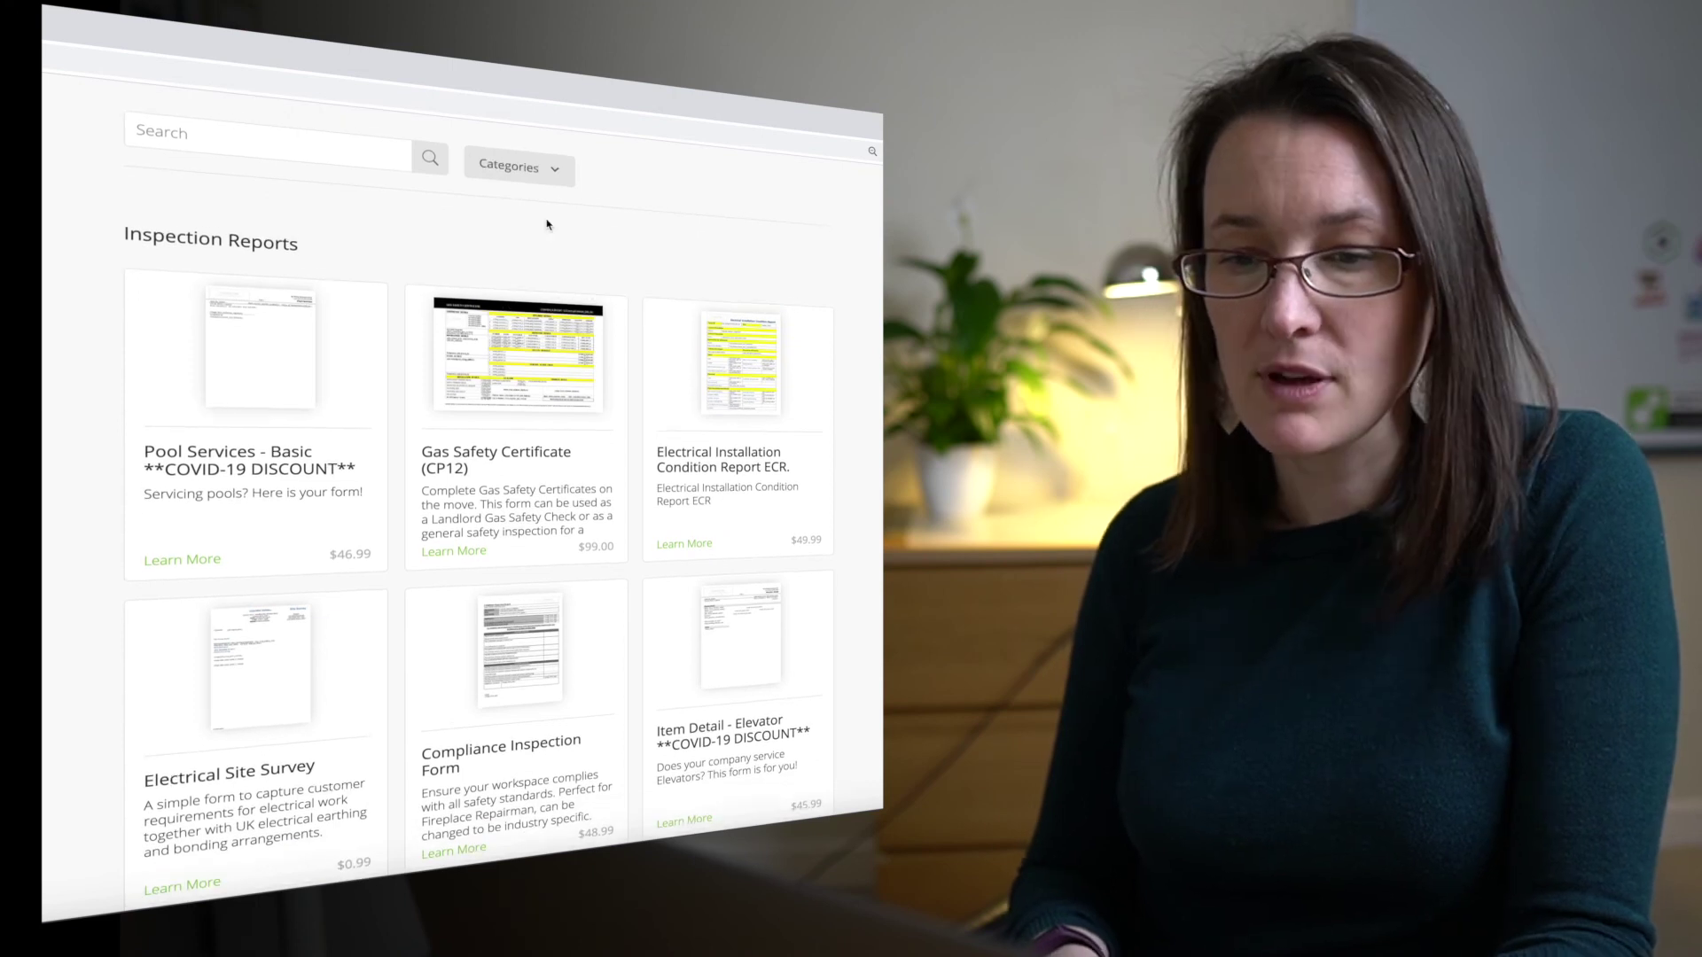
scroll(547, 222, "down", 4)
scroll(547, 225, "up", 1)
scroll(523, 195, "down", 6)
scroll(505, 171, "up", 2)
scroll(505, 171, "up", 8)
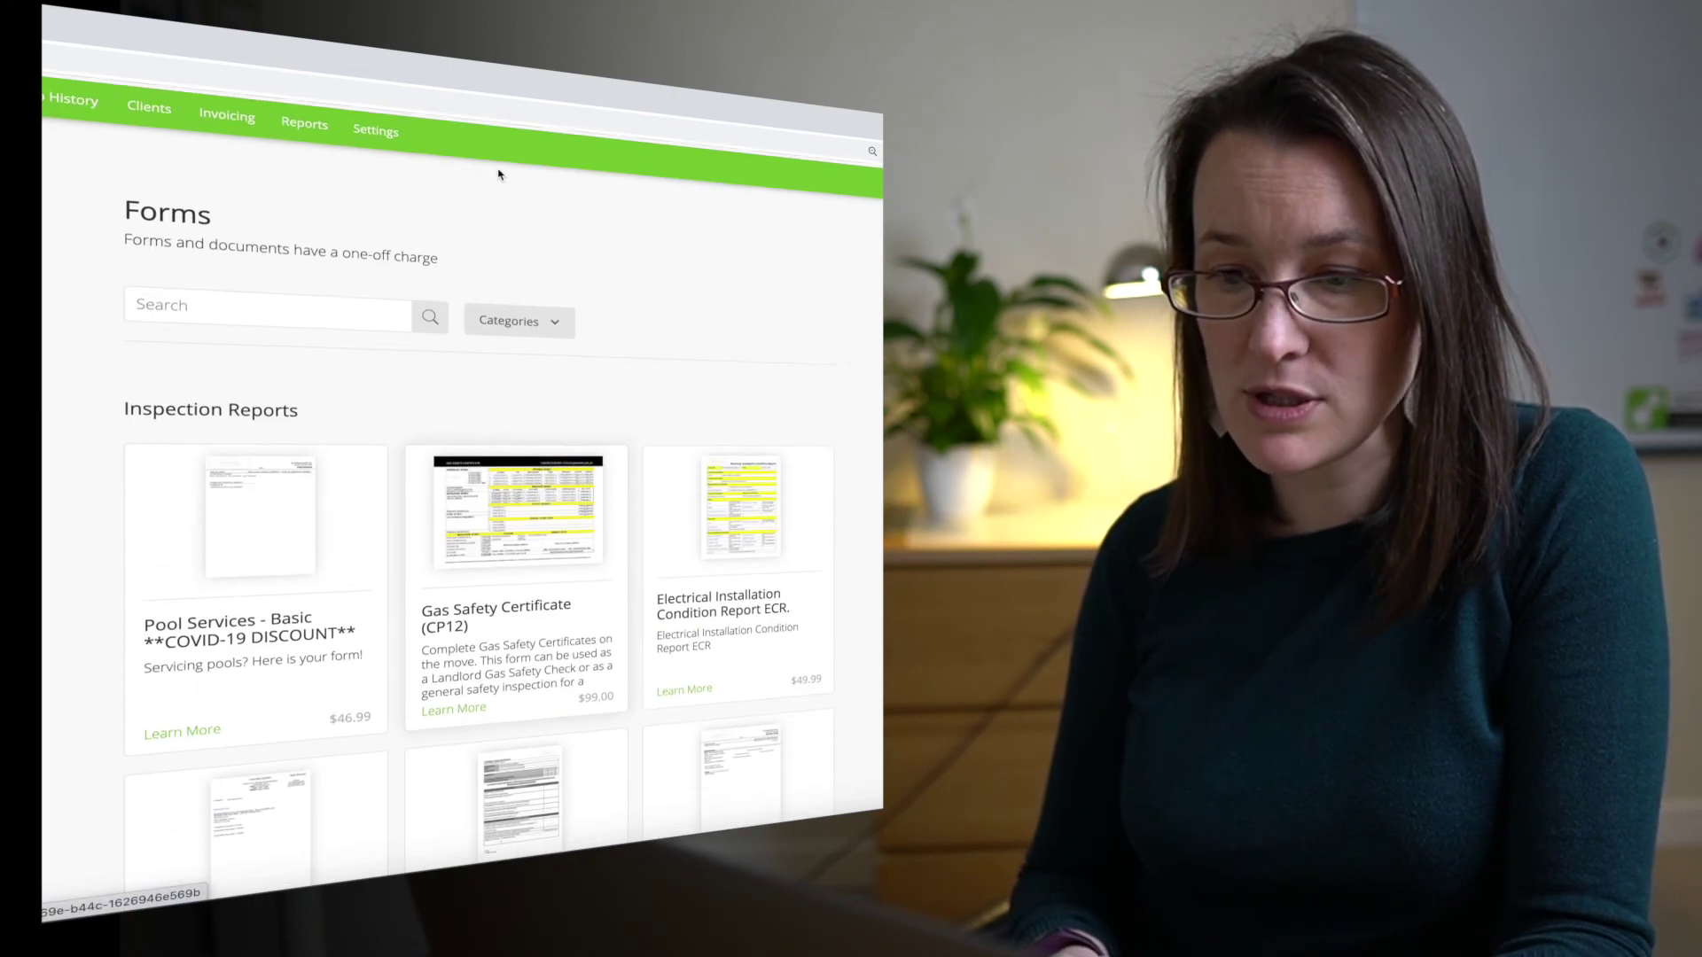
left_click(547, 317)
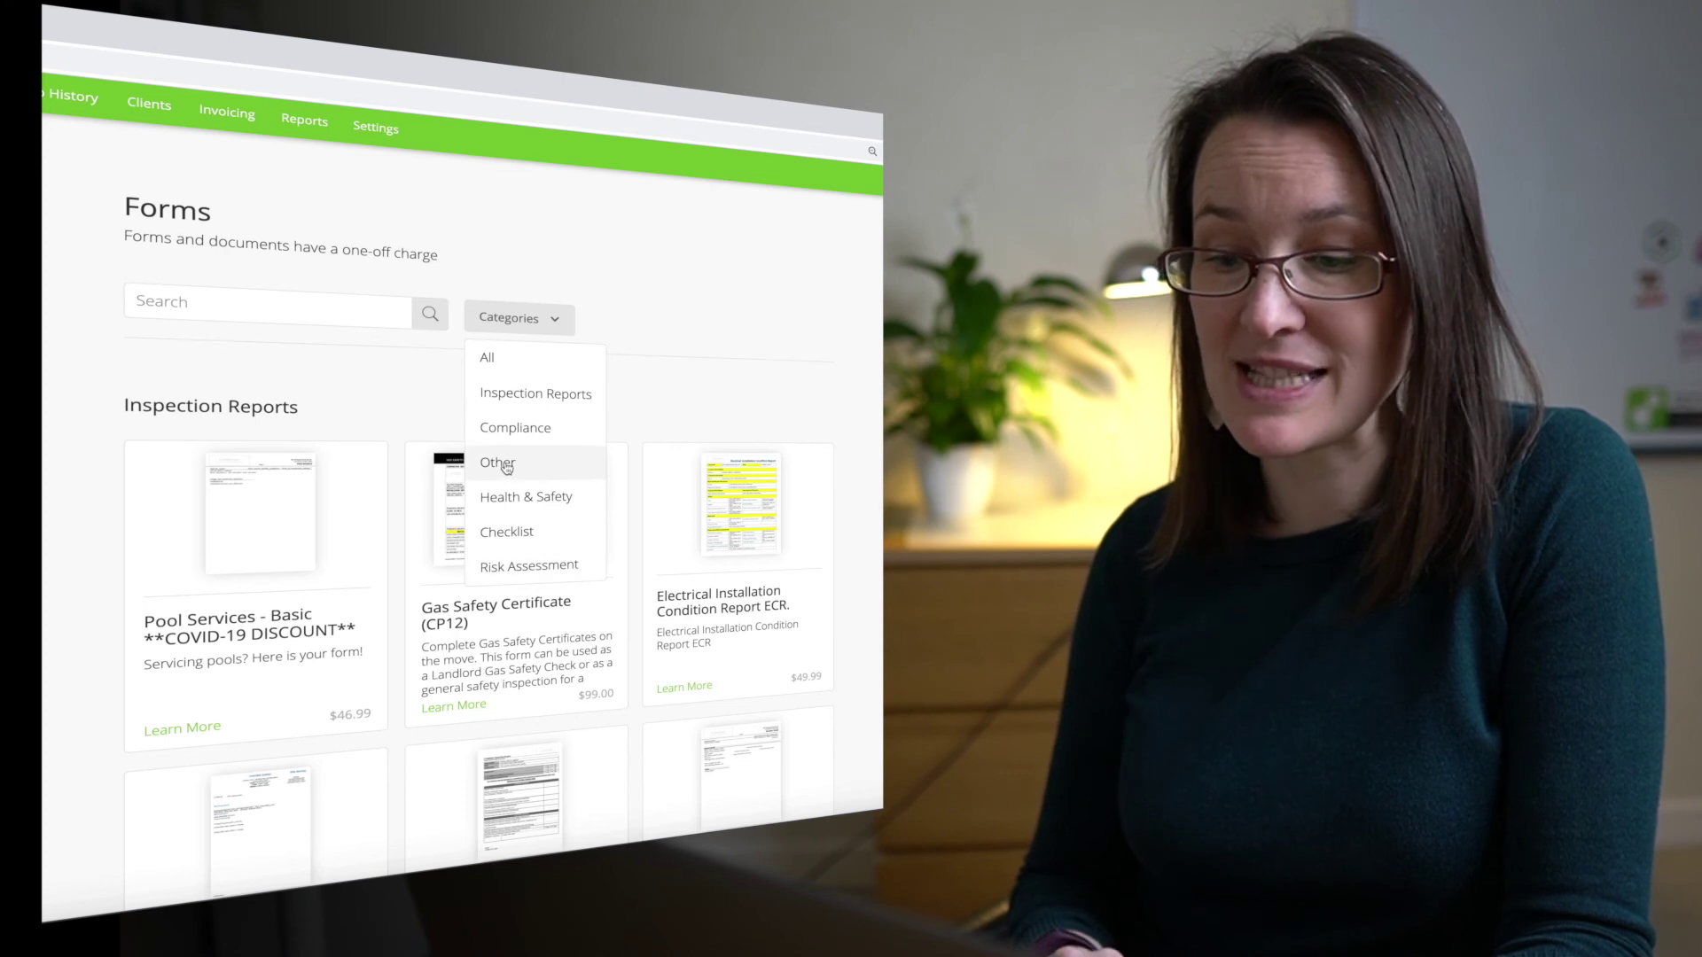
left_click(560, 394)
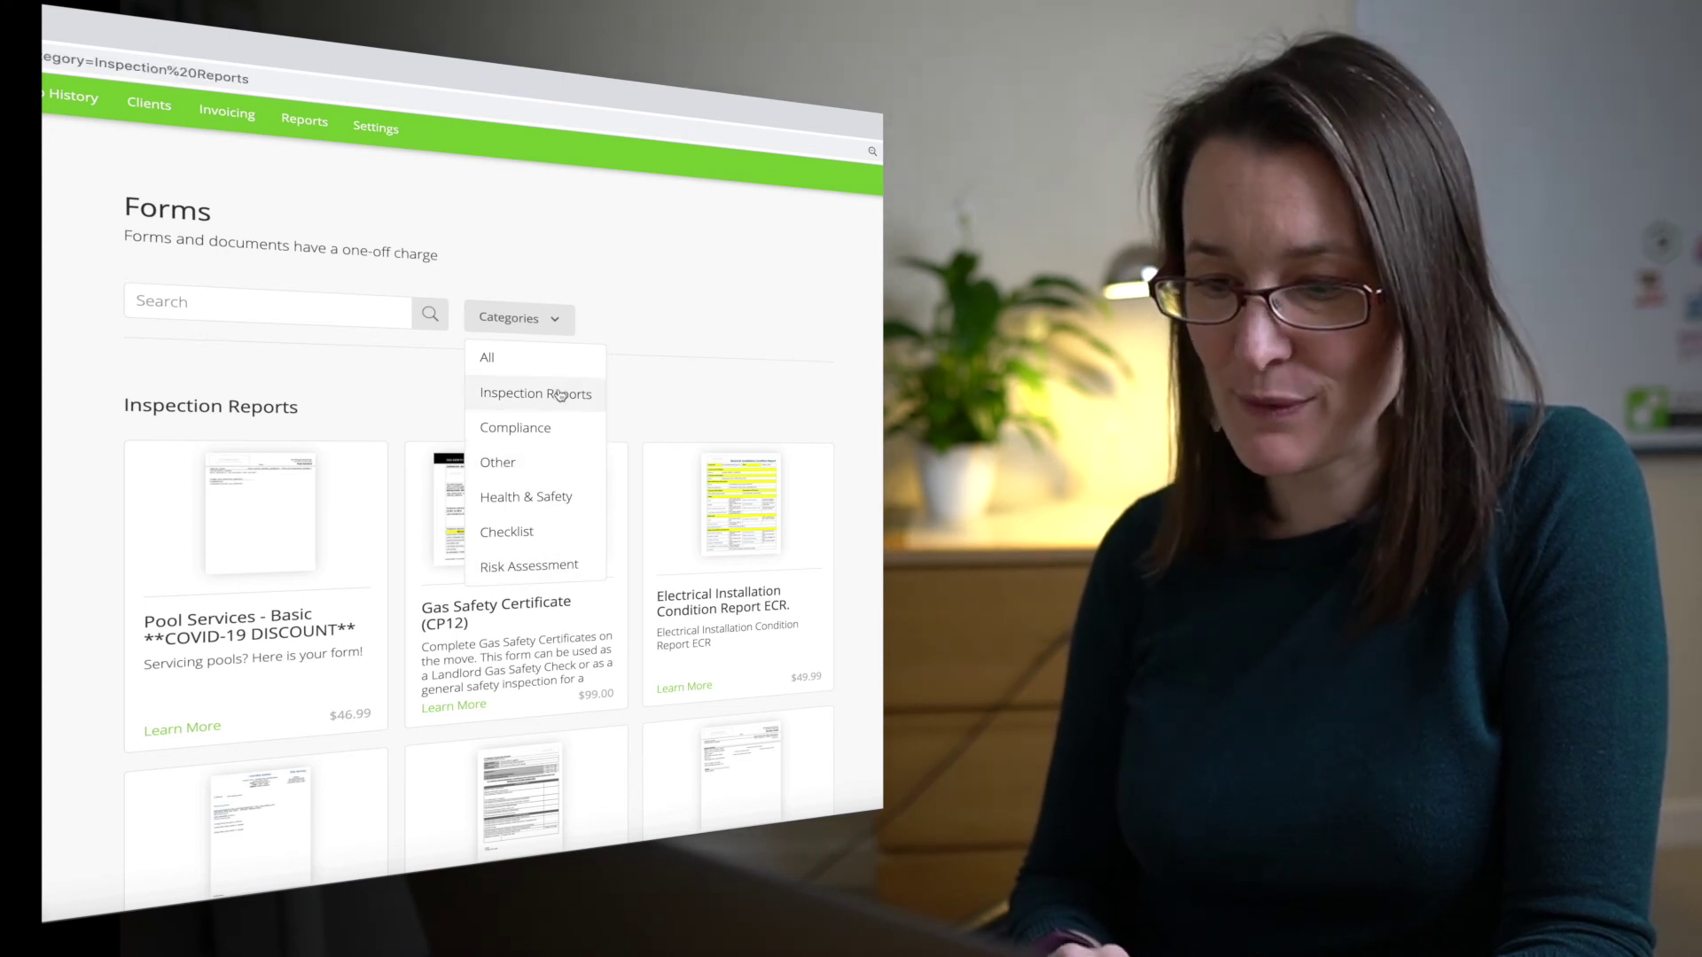
Step: Scroll through the priced Inspection Reports form cards
scroll(151, 364, "down", 3)
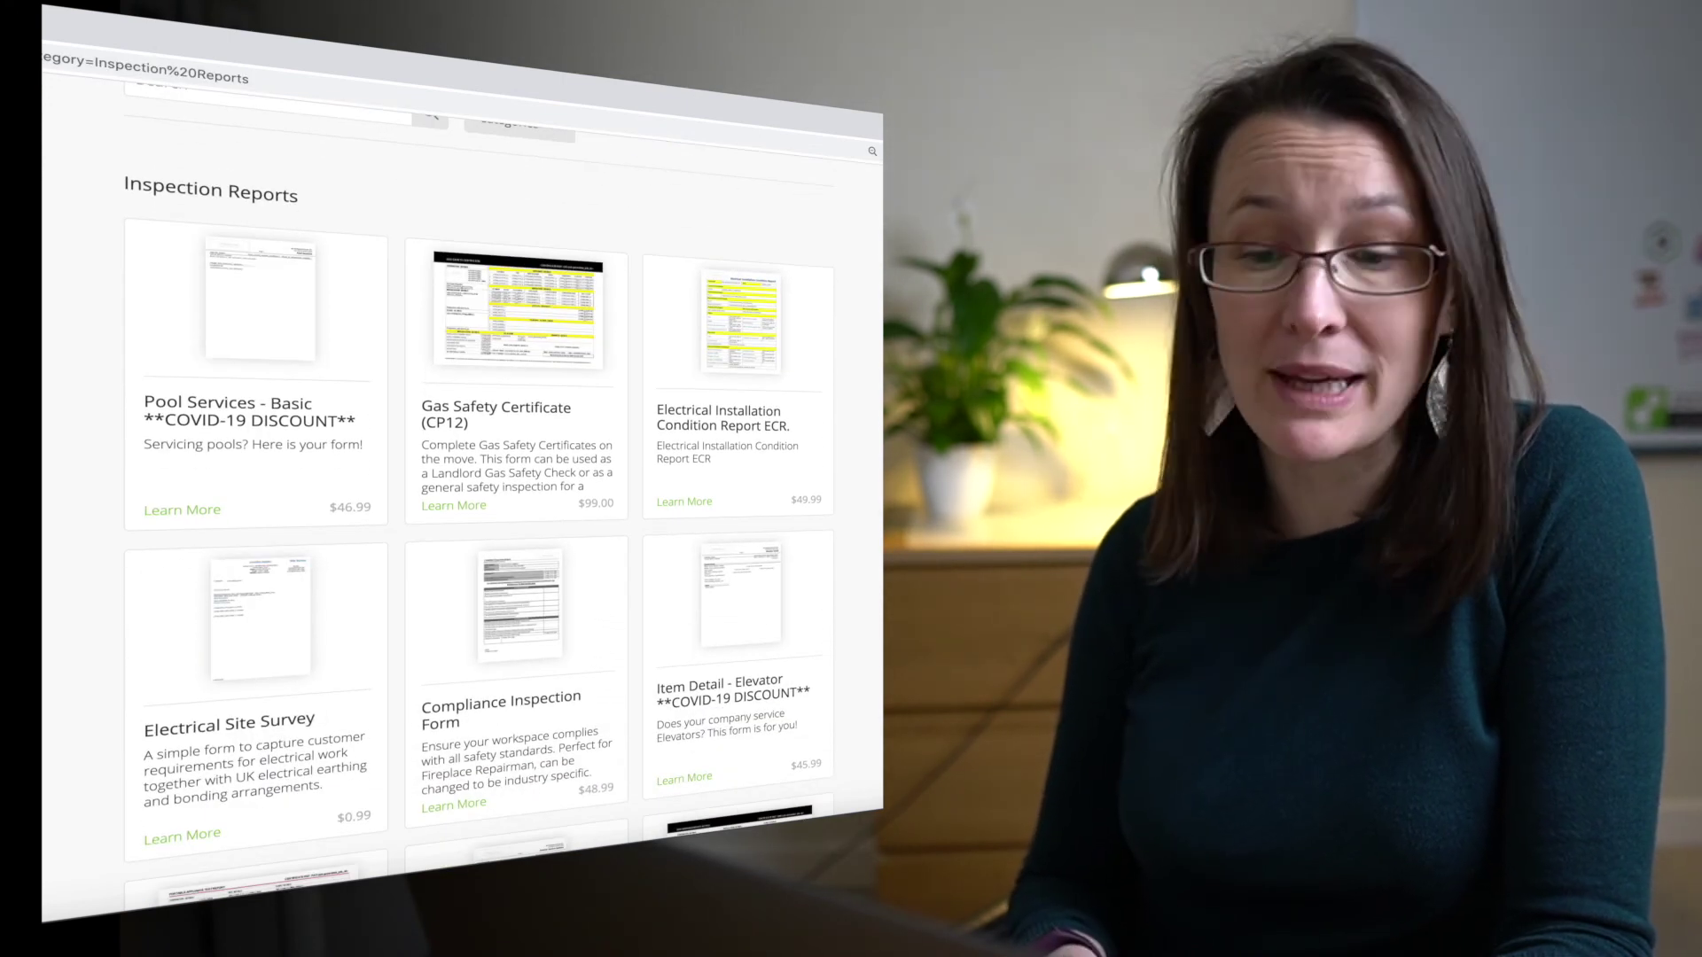
scroll(479, 487, "down", 3)
scroll(479, 509, "down", 4)
scroll(478, 510, "down", 2)
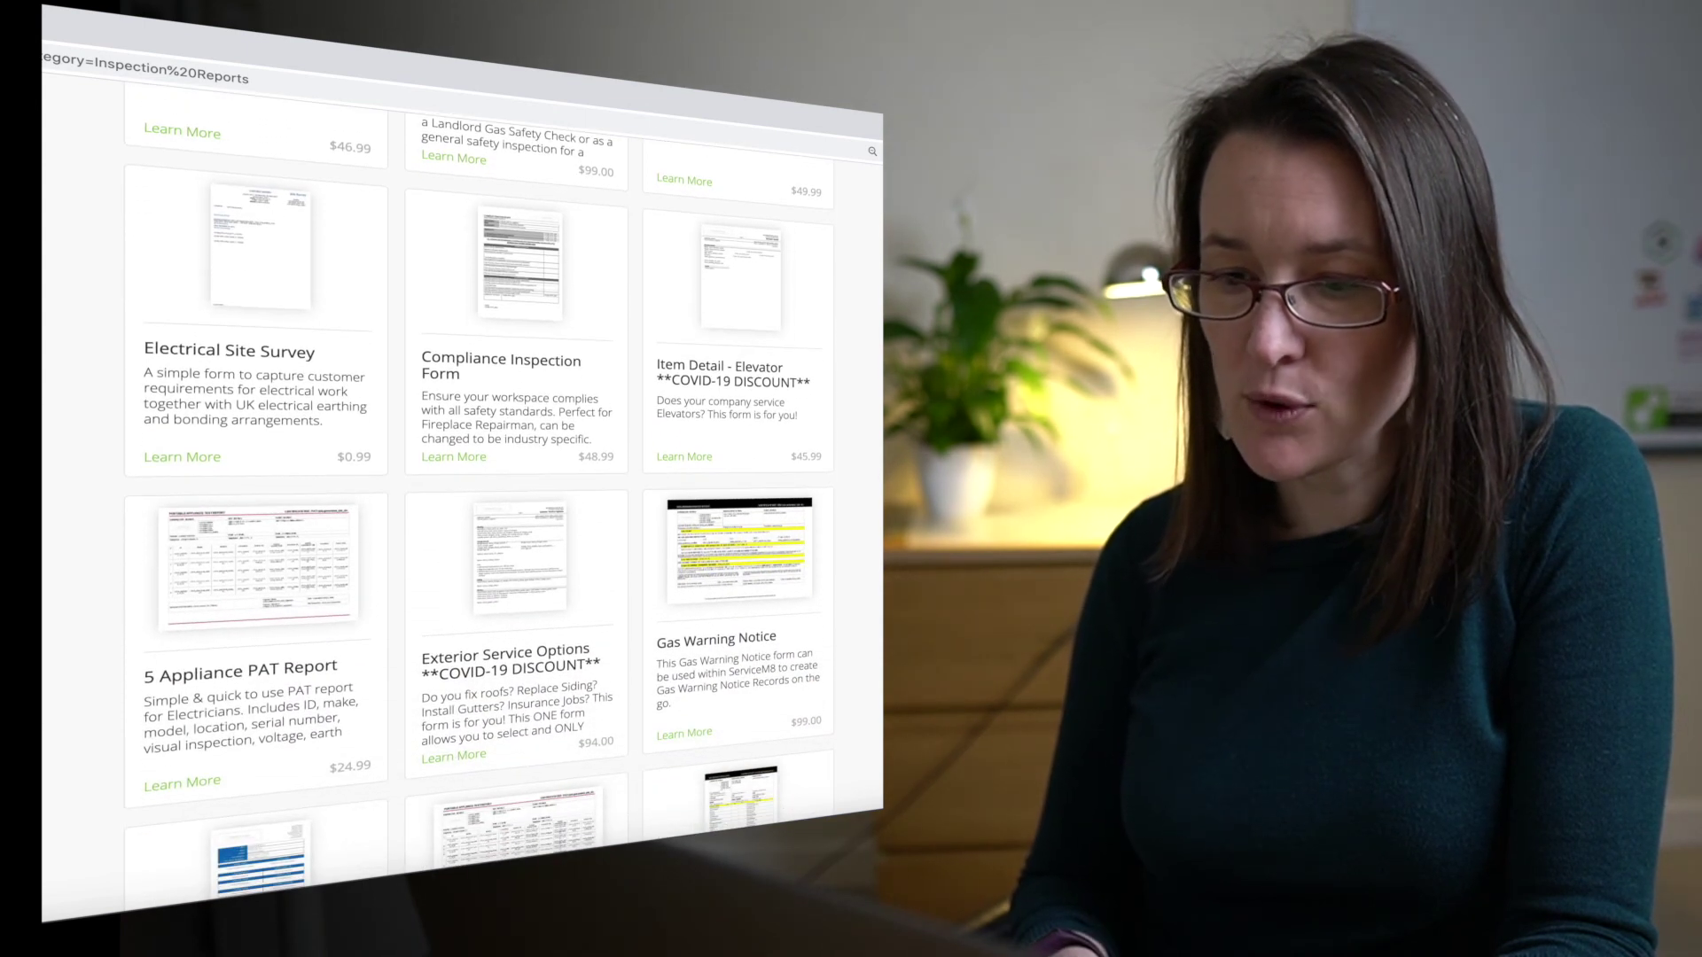
scroll(479, 487, "down", 2)
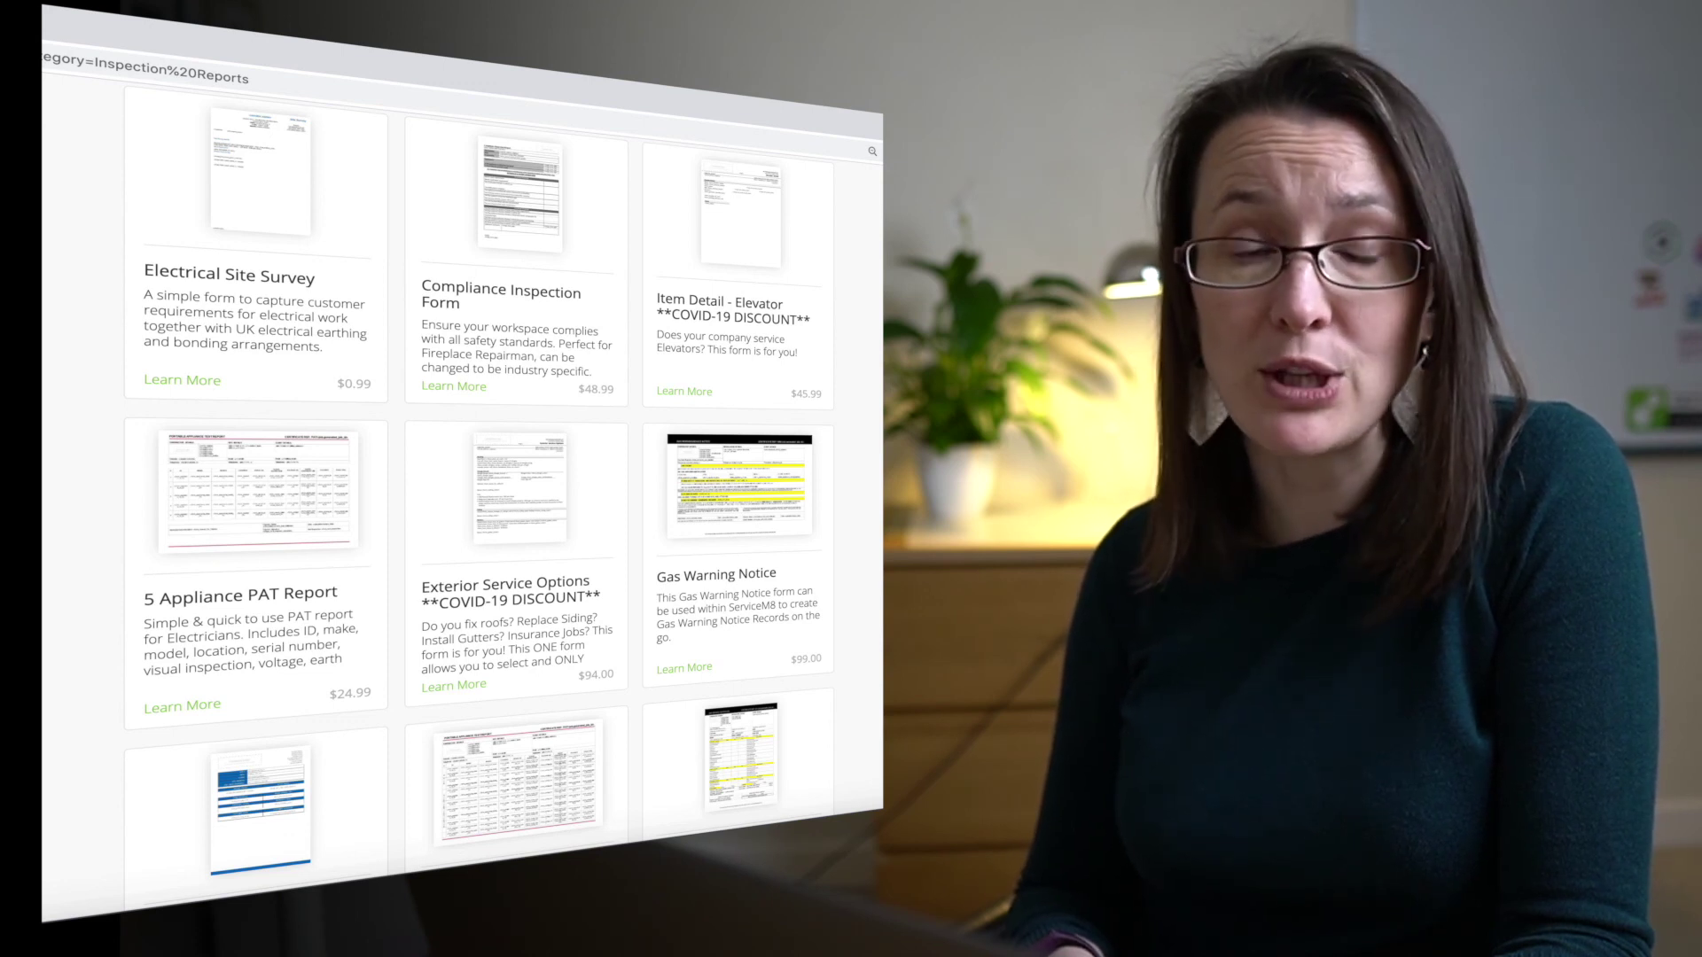
scroll(100, 375, "down", 5)
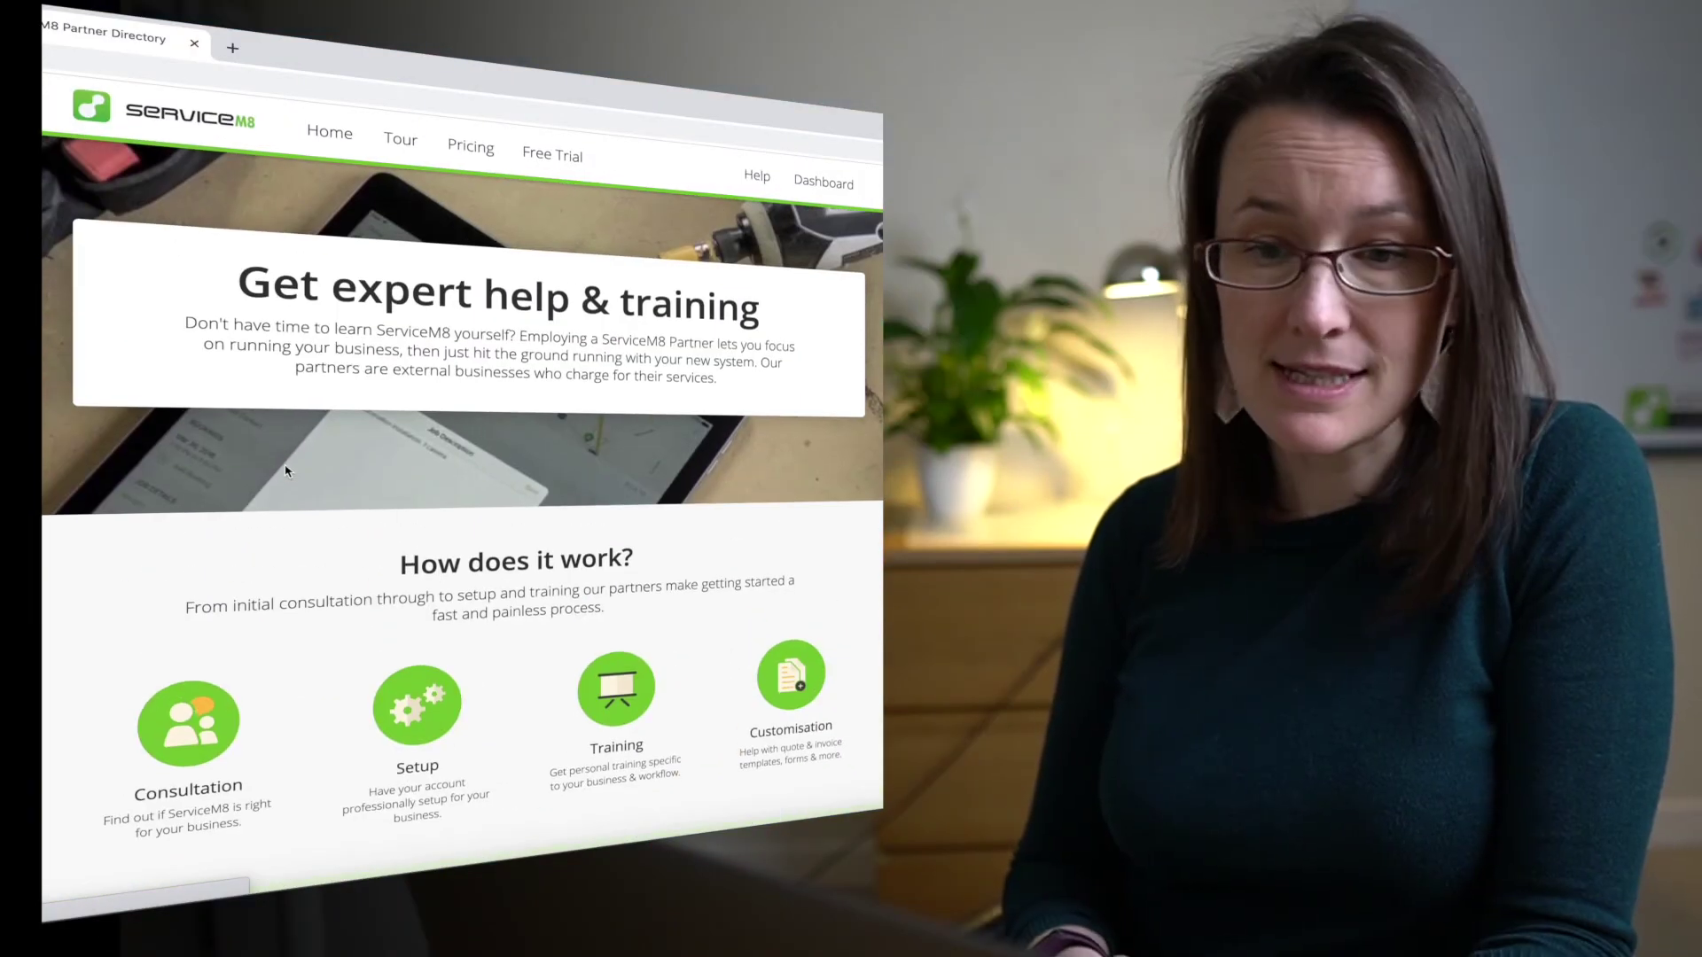
Step: Browse the partner list, highlighting Forms among ServiceGuru's listed services
scroll(64, 170, "down", 5)
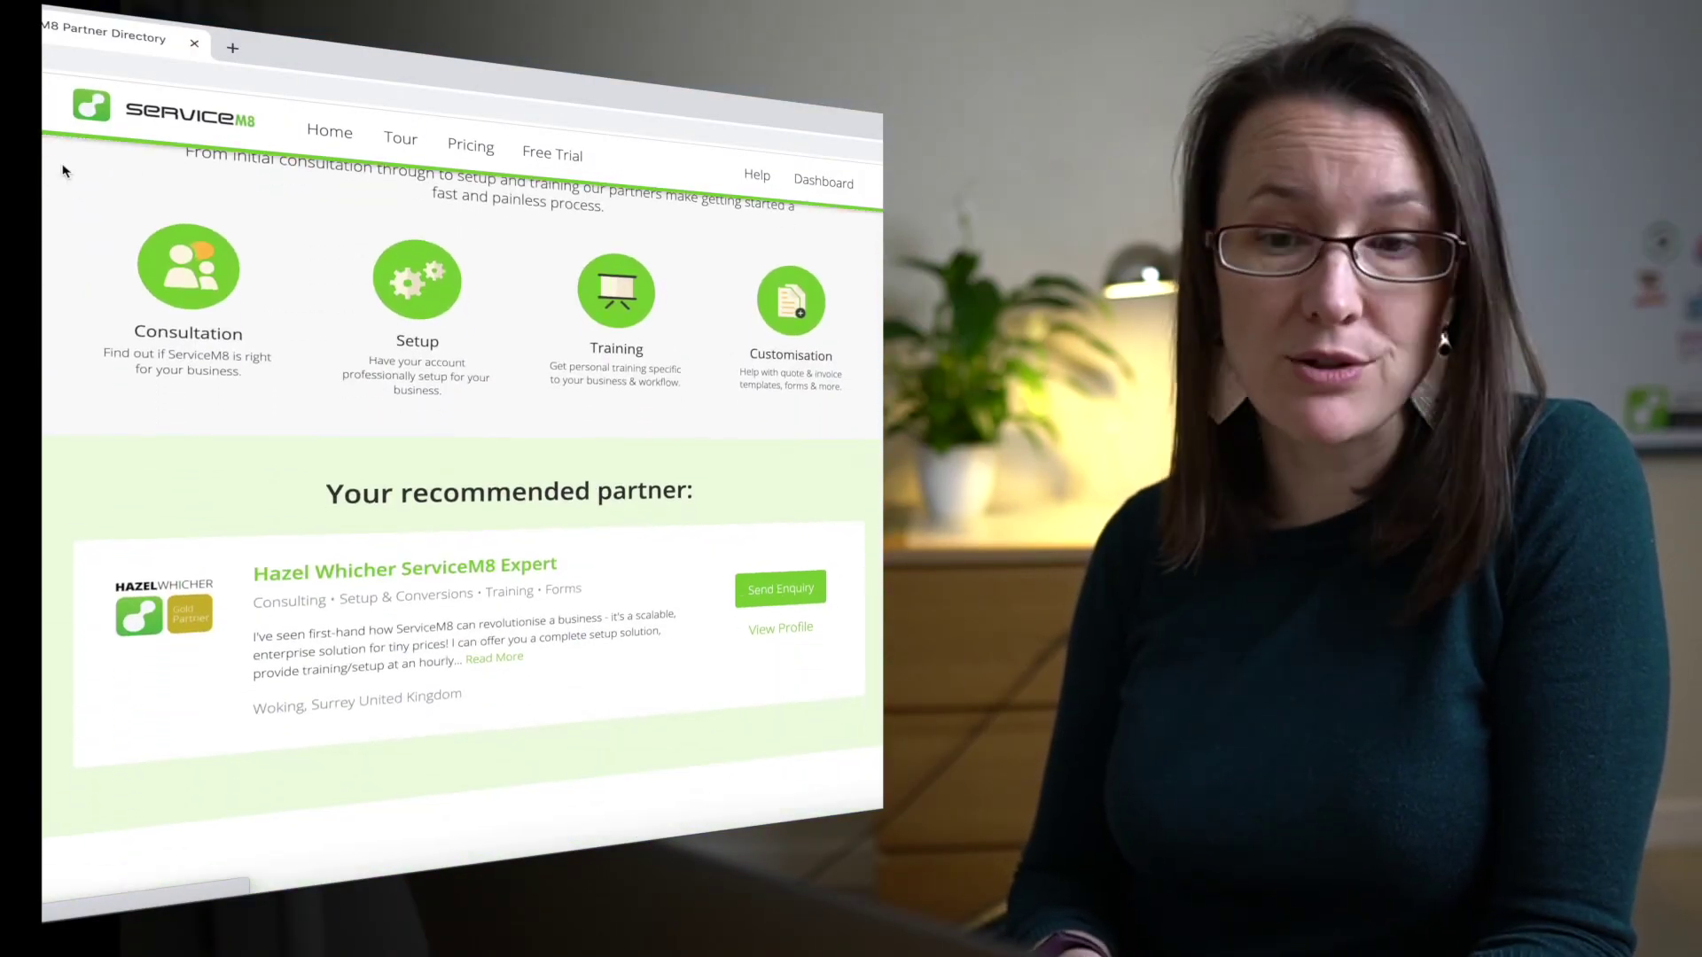
scroll(64, 170, "down", 5)
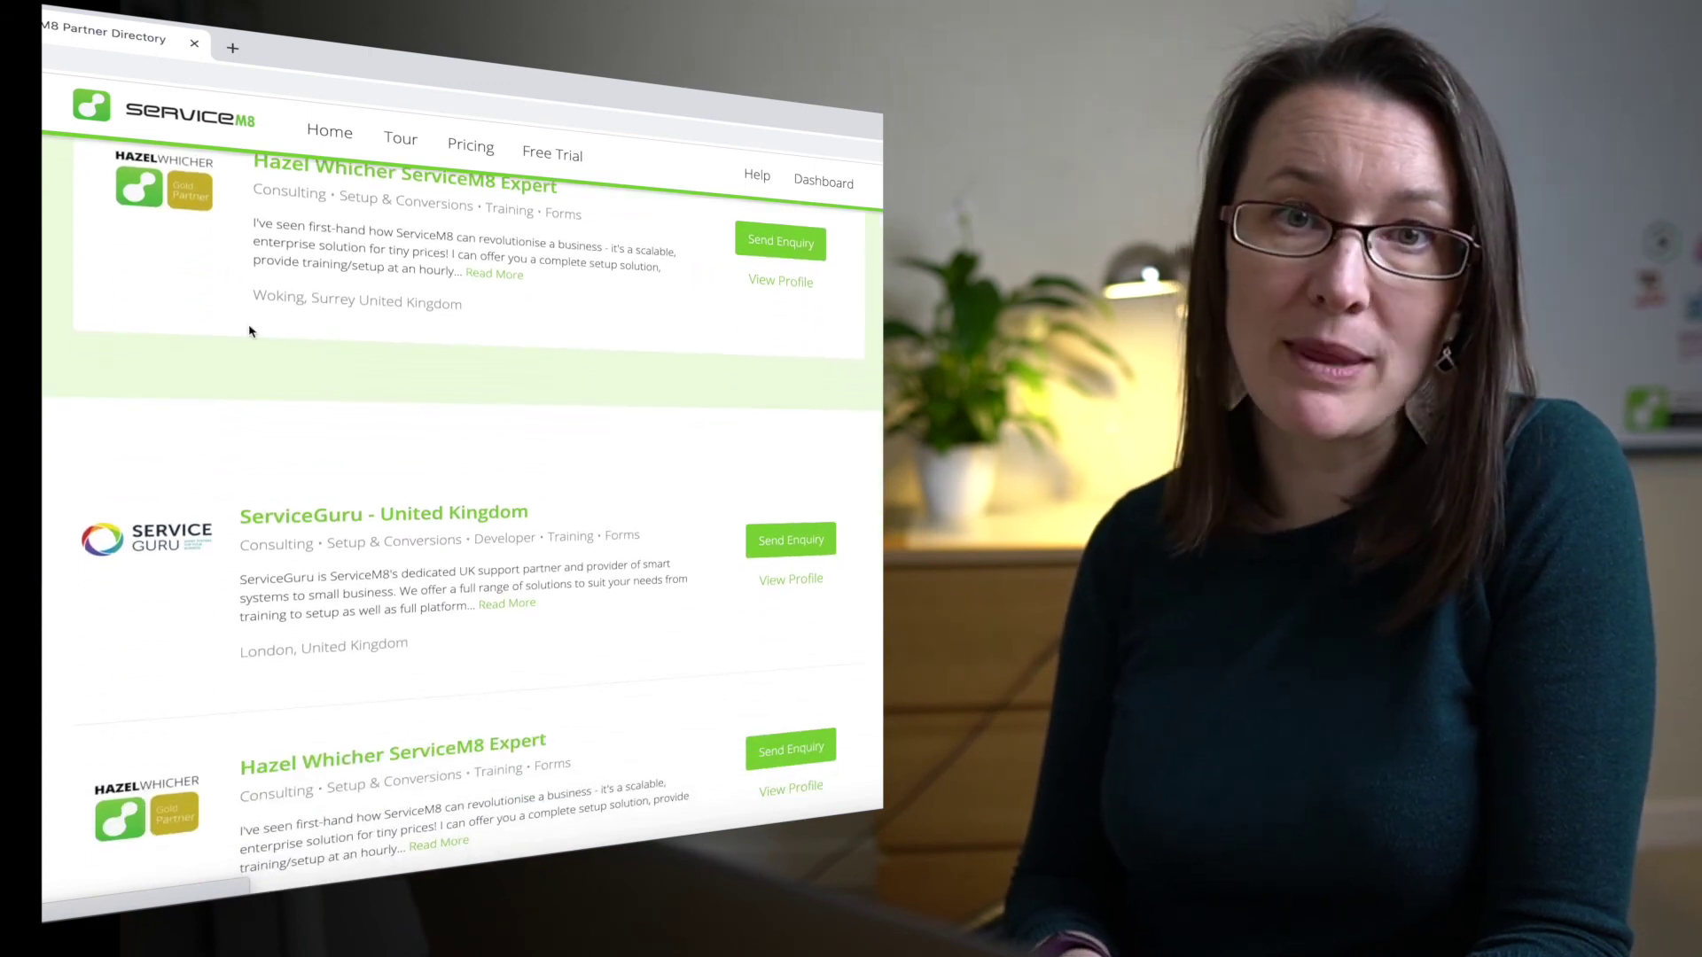
scroll(249, 331, "down", 3)
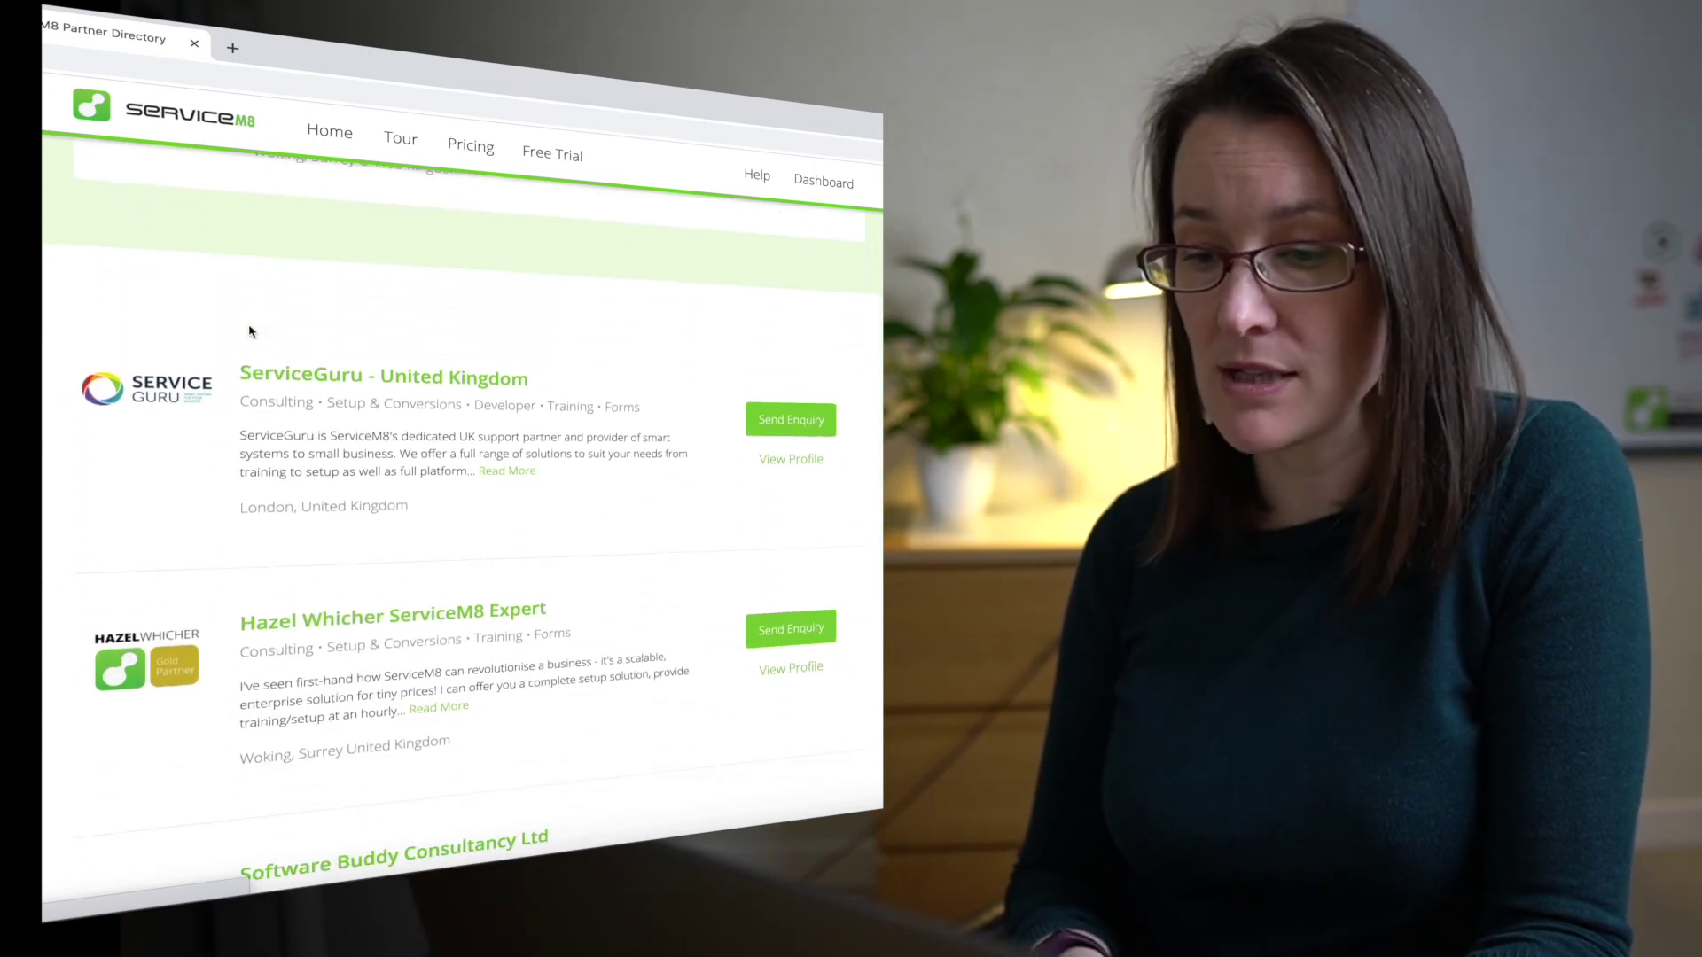
double_click(624, 406)
scroll(585, 412, "down", 5)
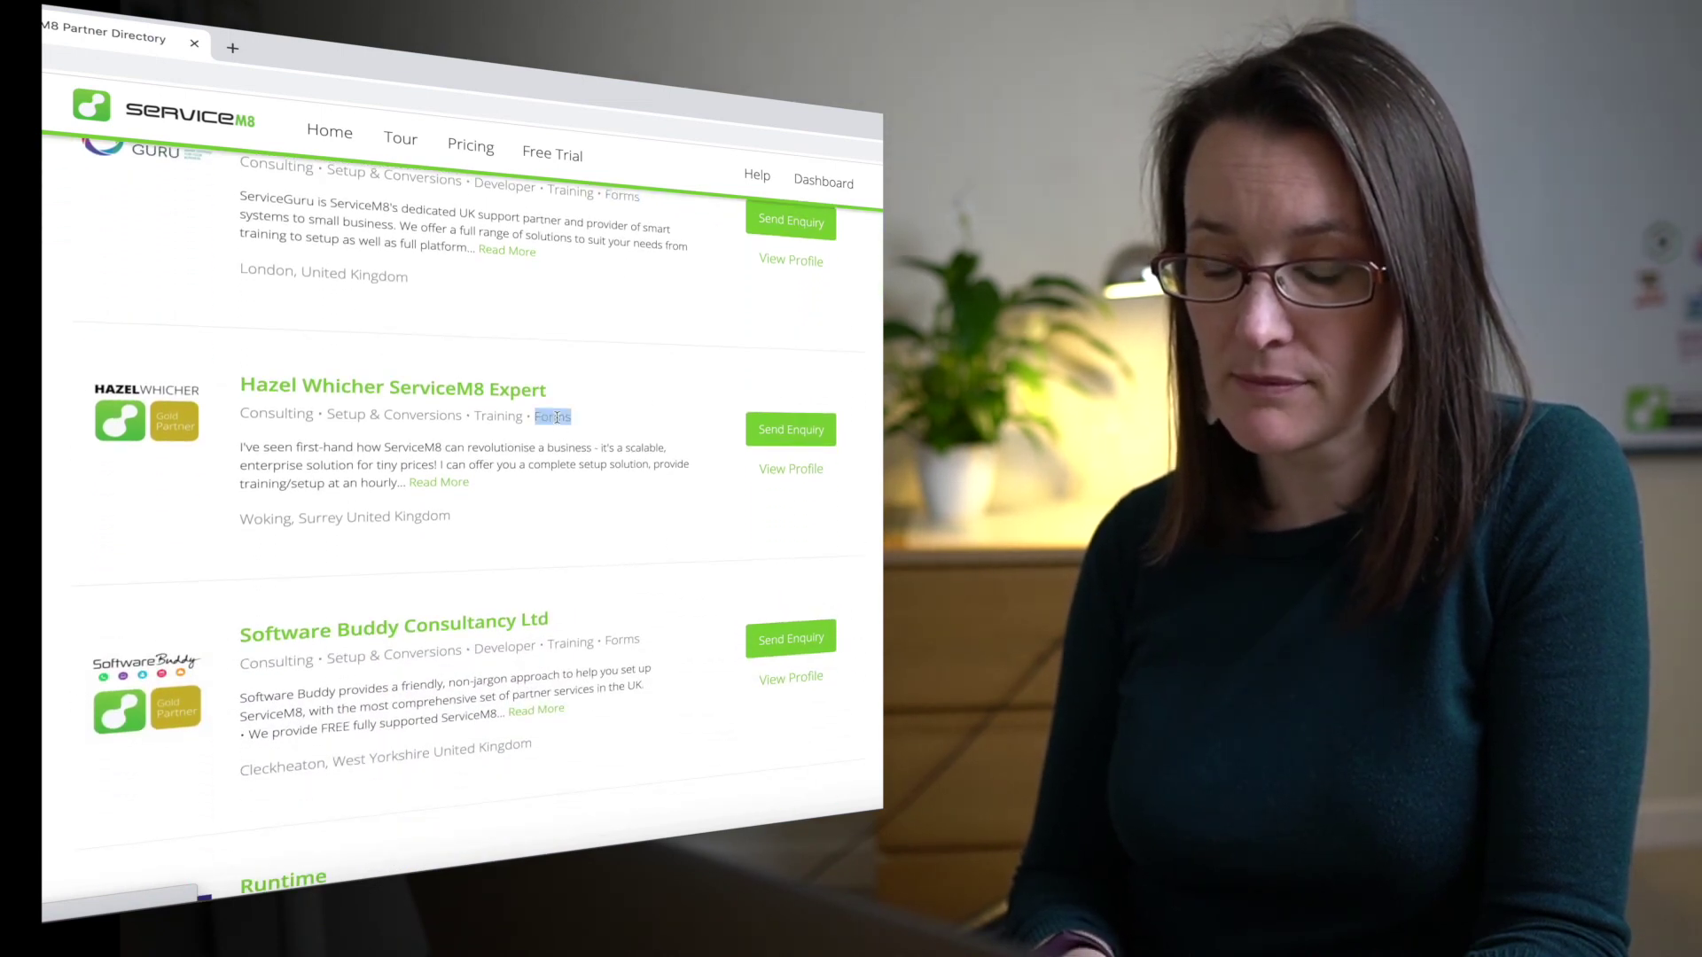
scroll(557, 418, "down", 6)
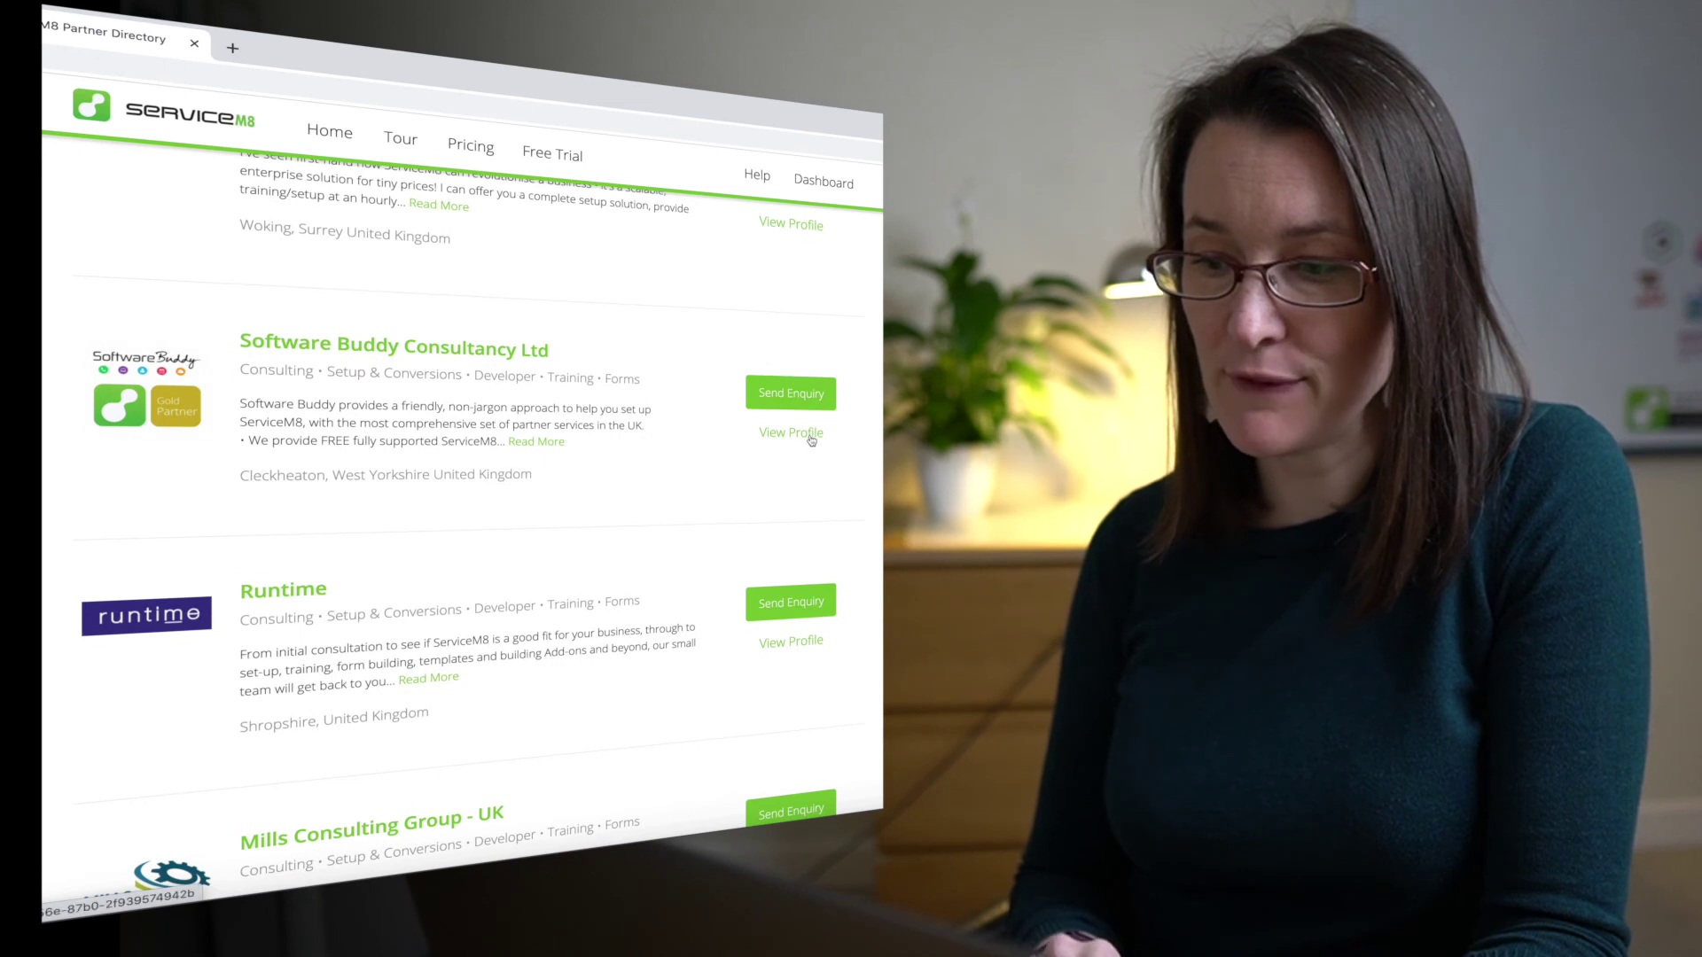
Step: Review Software Buddy Consultancy Ltd's partner profile, then return to the partner list
left_click(811, 436)
scroll(567, 376, "down", 3)
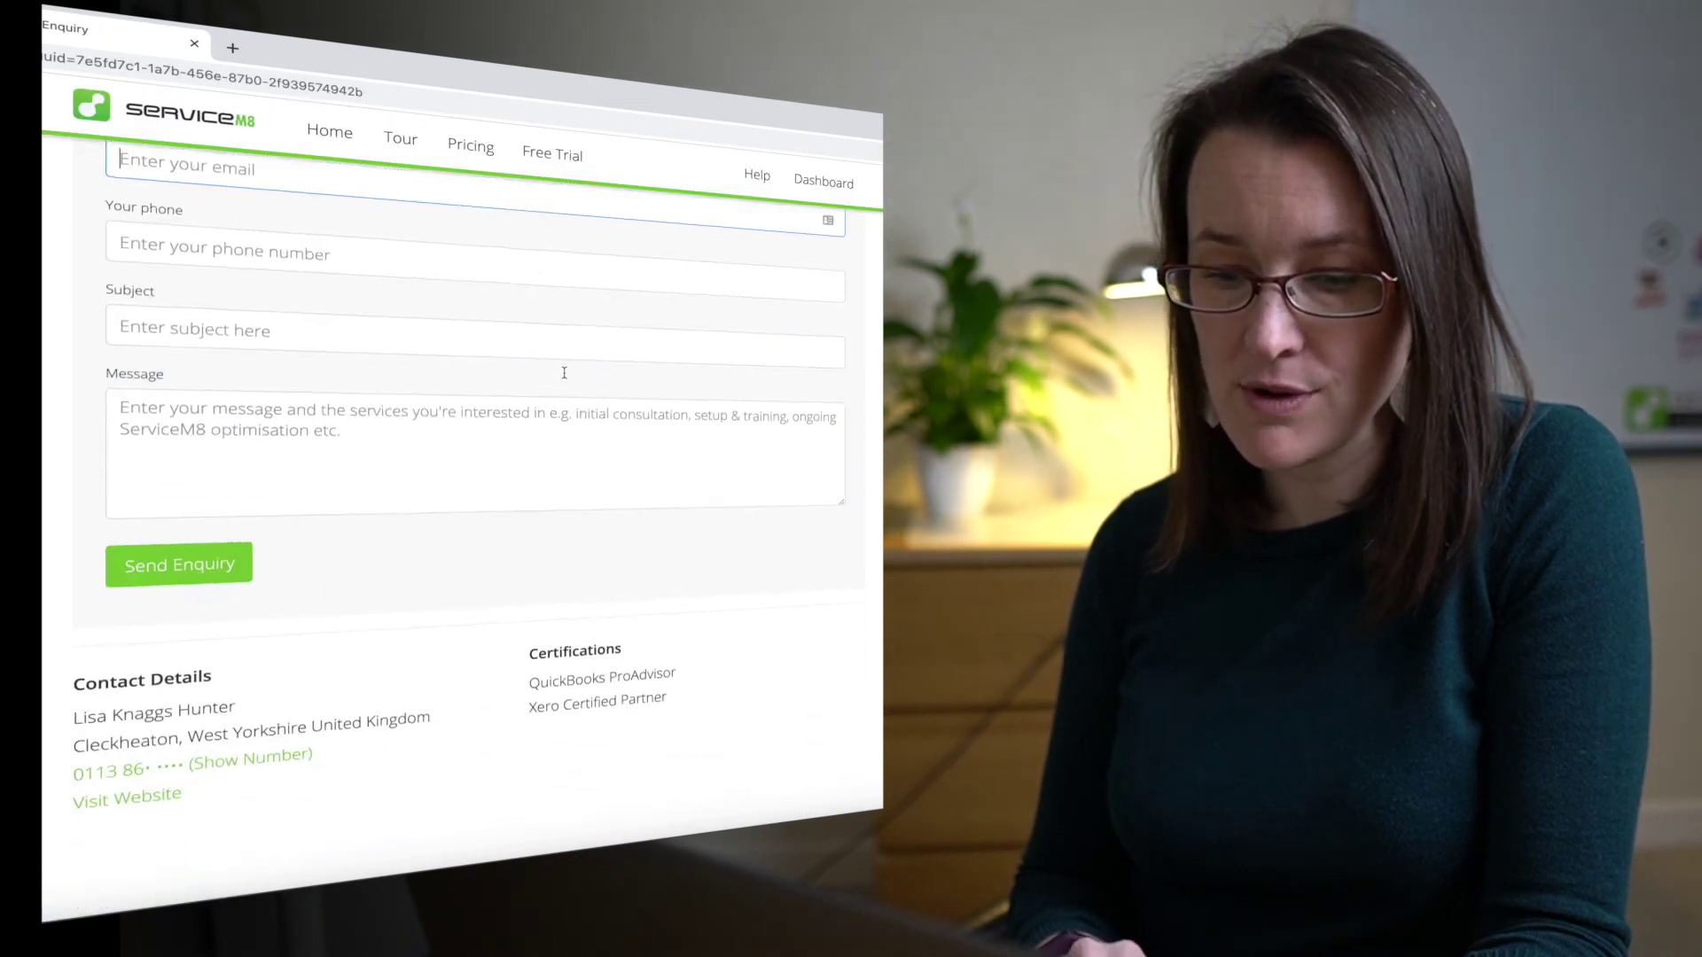
scroll(566, 376, "up", 3)
scroll(565, 379, "up", 9)
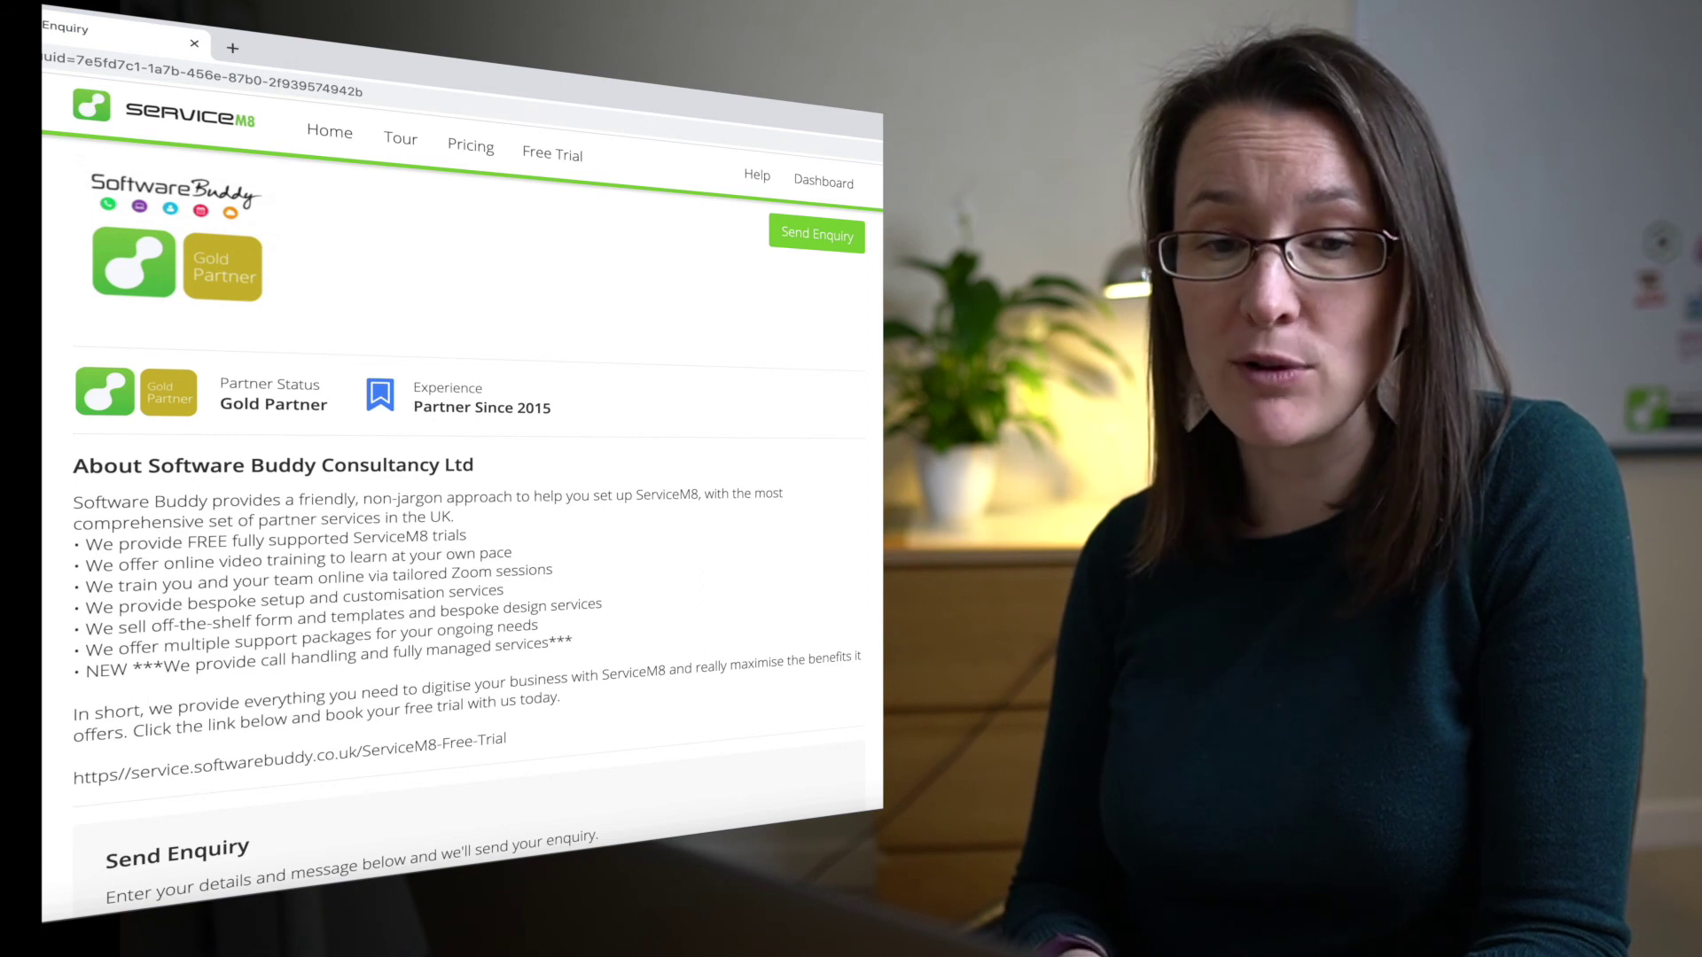
key("alt+Left")
scroll(269, 326, "up", 3)
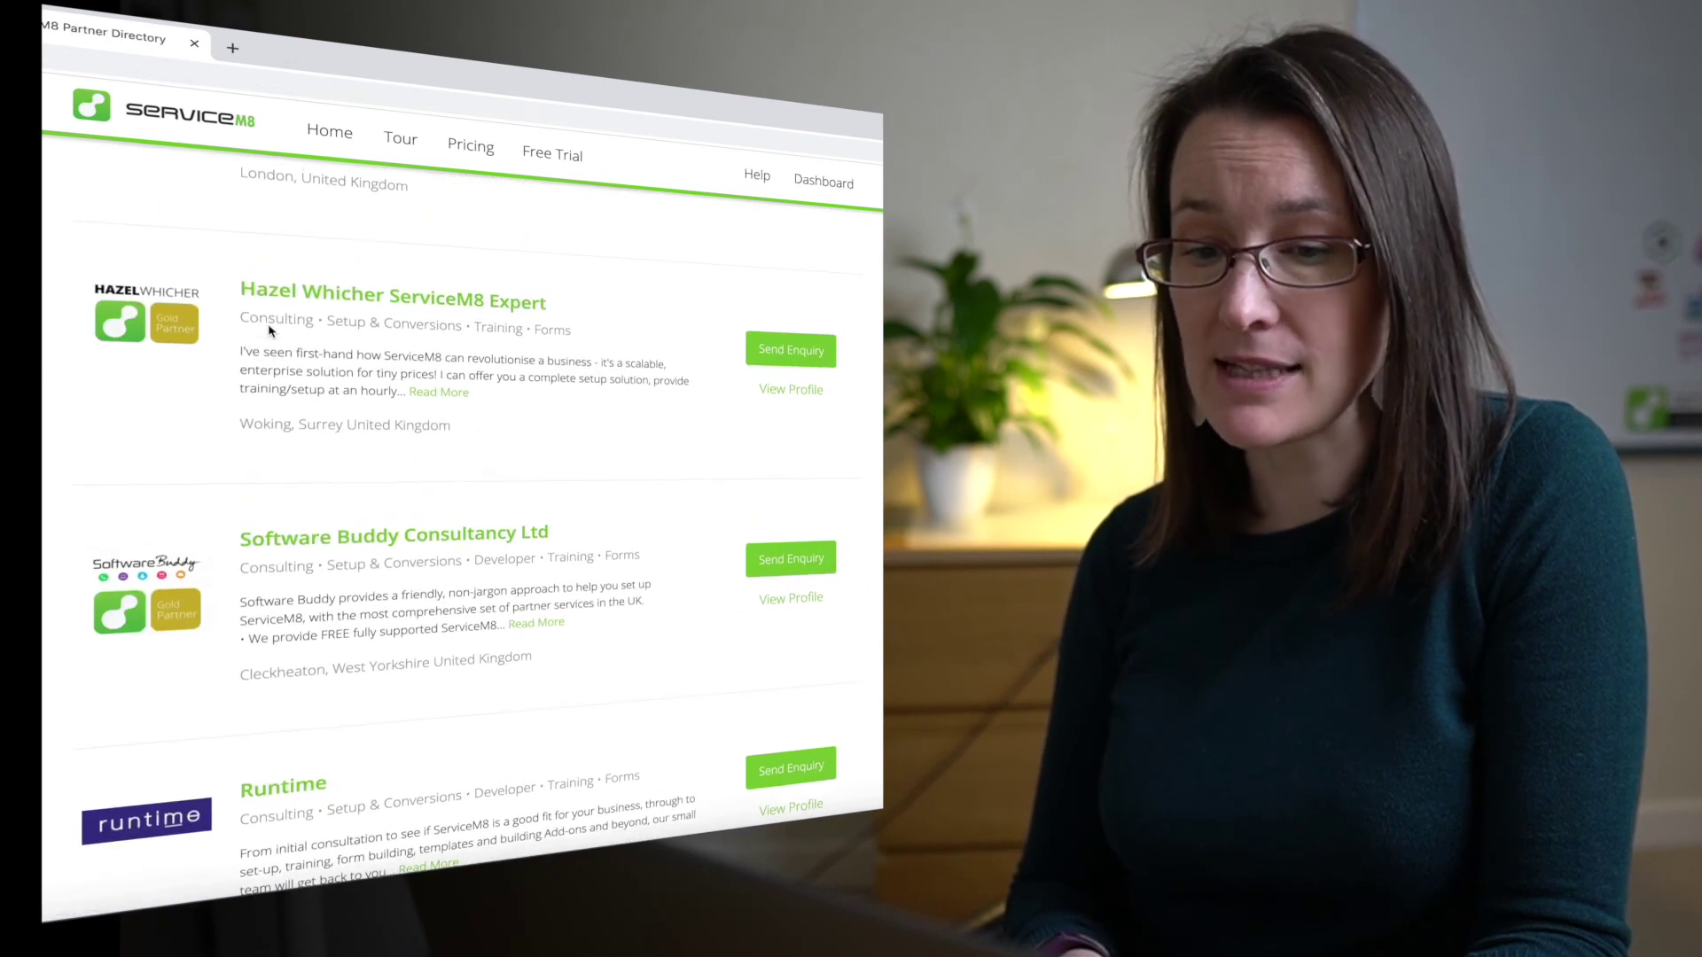